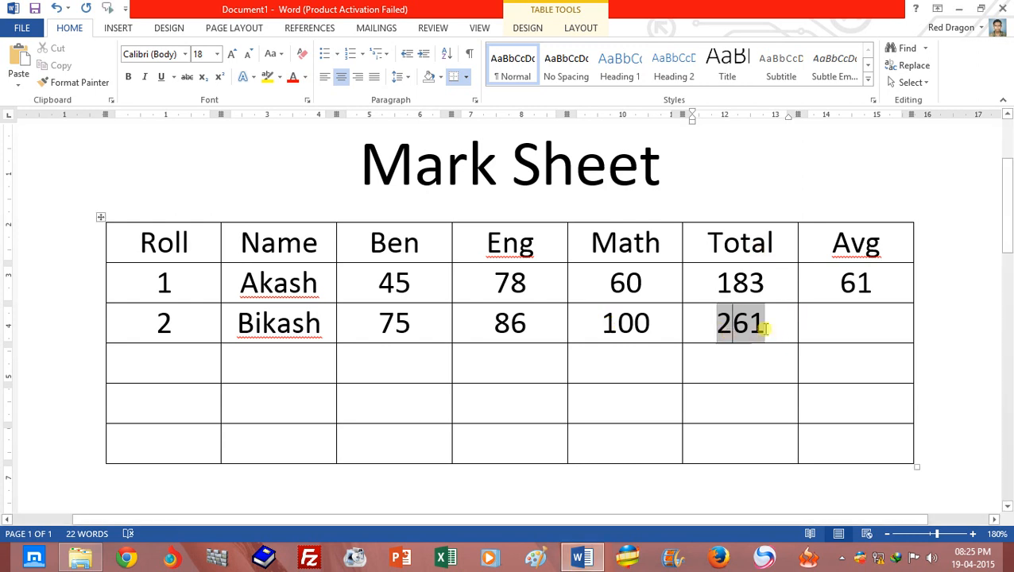
Step: Calculate the average for roll 2 with a field formula =261/3 in its Avg cell, and clear the result
click(780, 330)
double_click(729, 324)
click(844, 332)
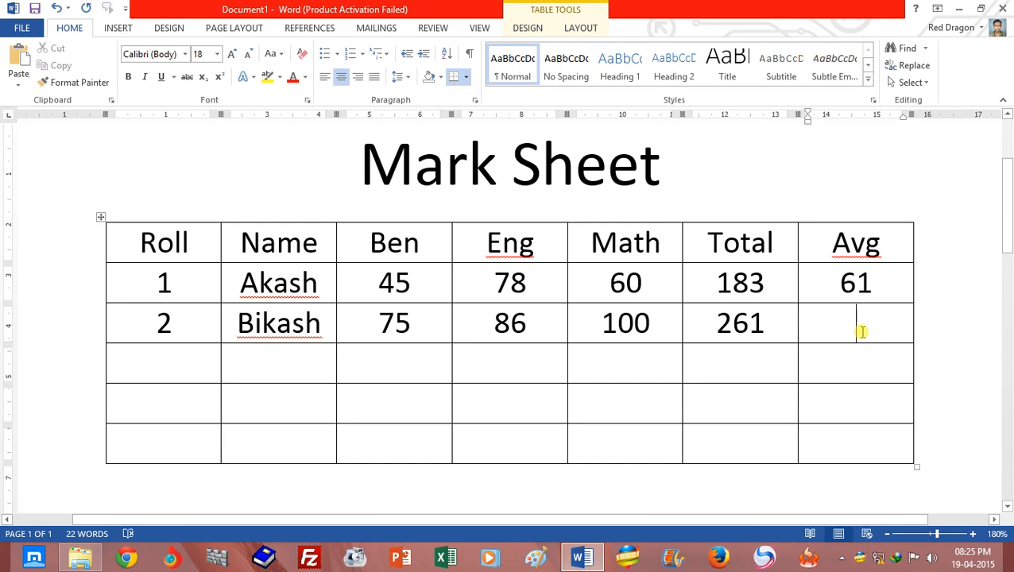
key(ctrl+F9)
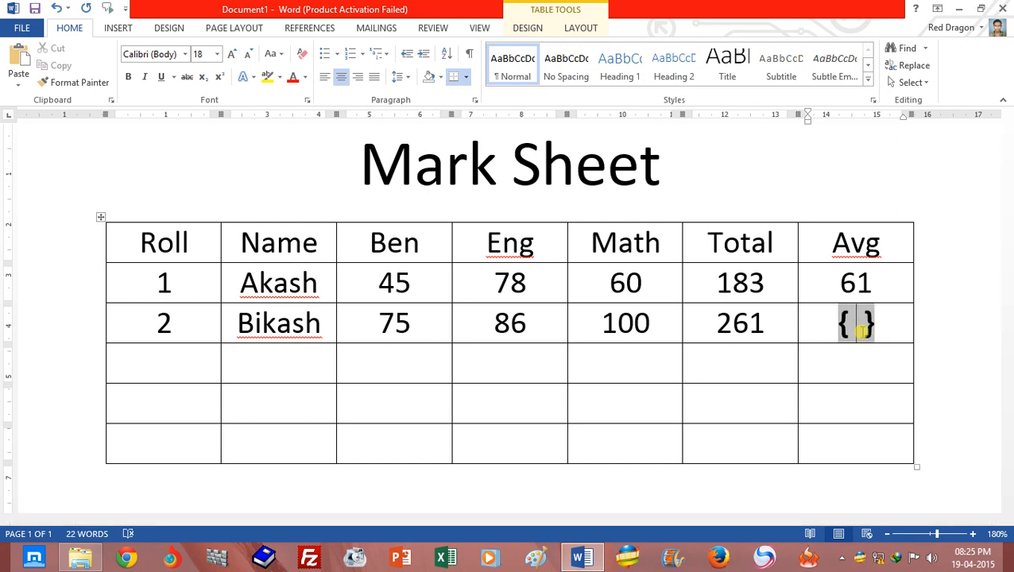
text(=)
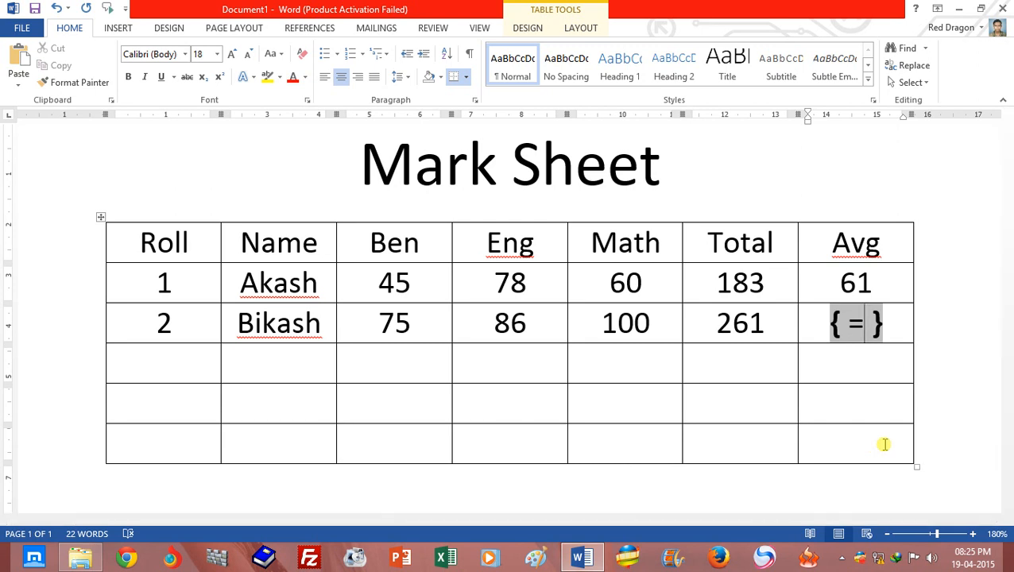
text(261/)
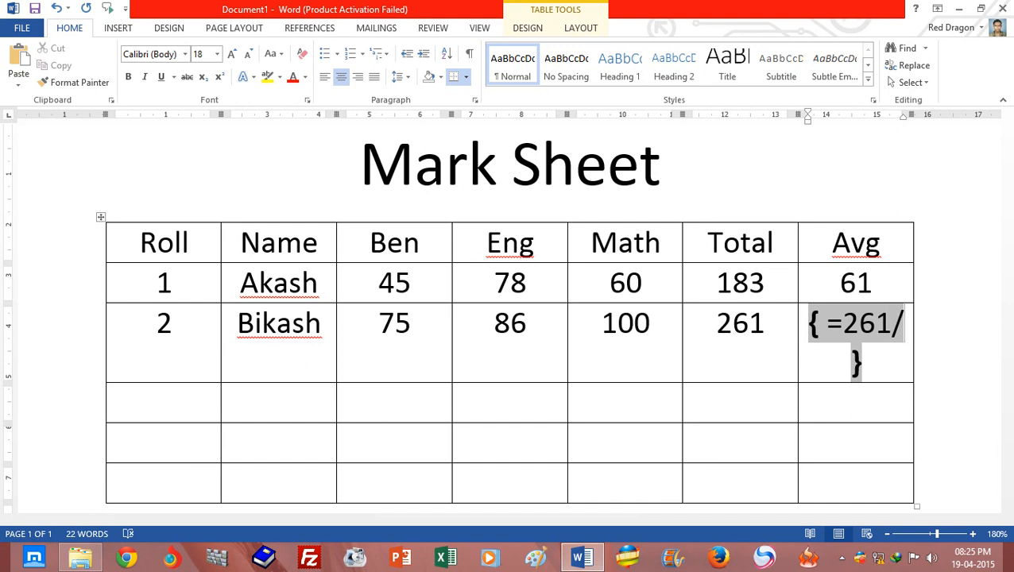
text(3)
key(F9)
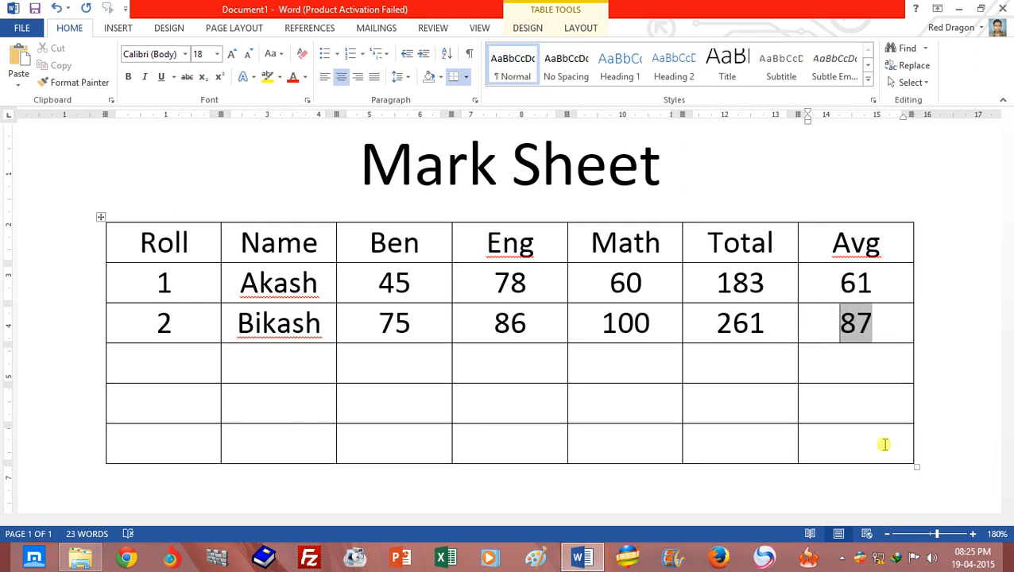
key(shift+Left)
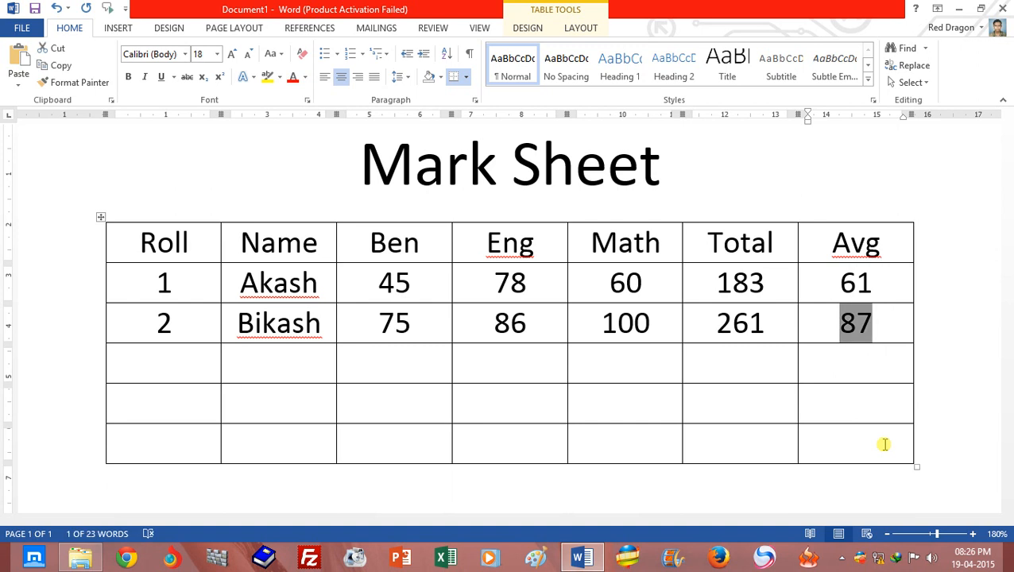
key(Delete)
Step: Insert the field formula =average(c3:e3) in roll 2's Avg cell and update it to show the calculated value
key(ctrl+F9)
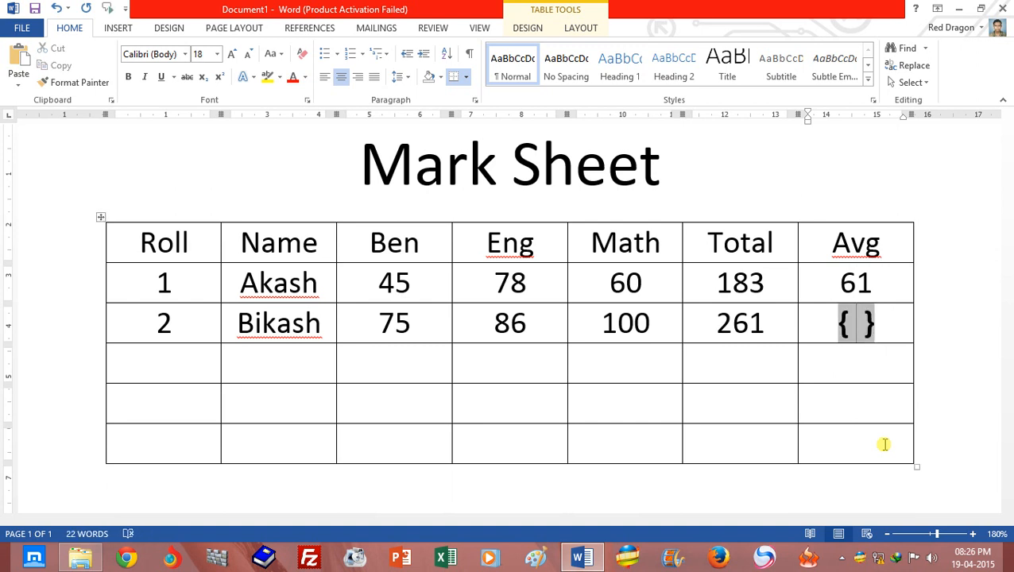
text(= )
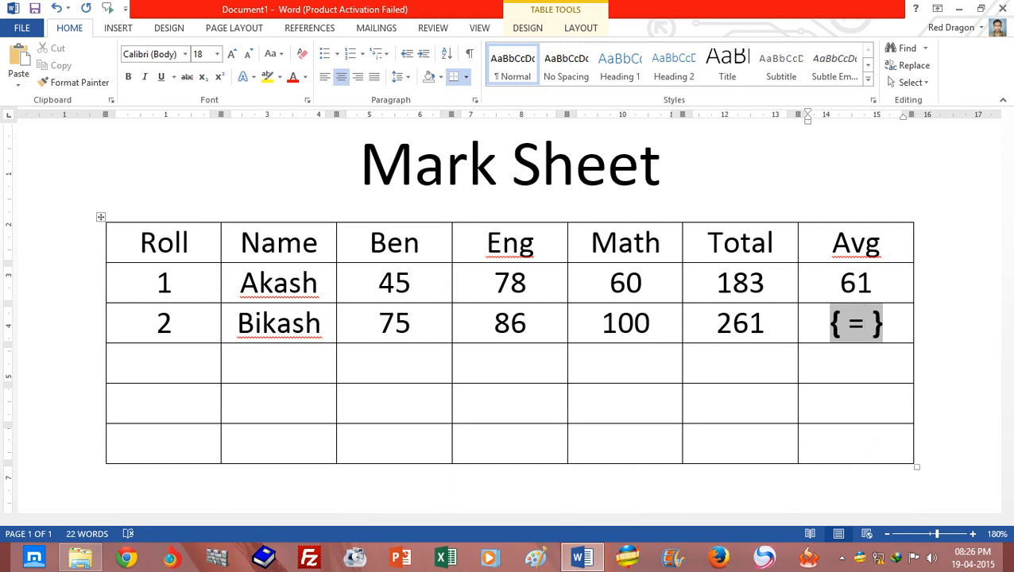
text(averagew)
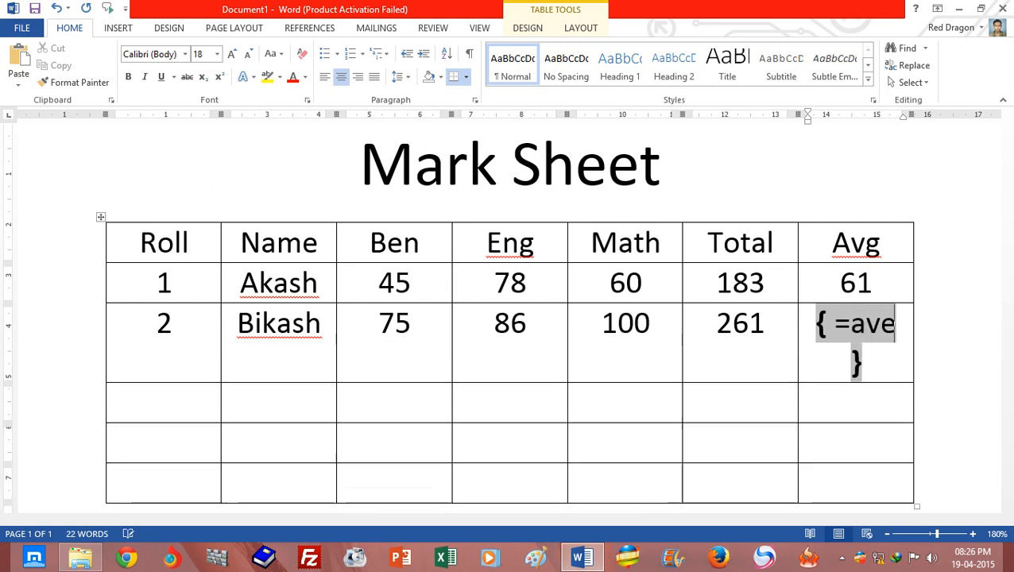
key(BackSpace)
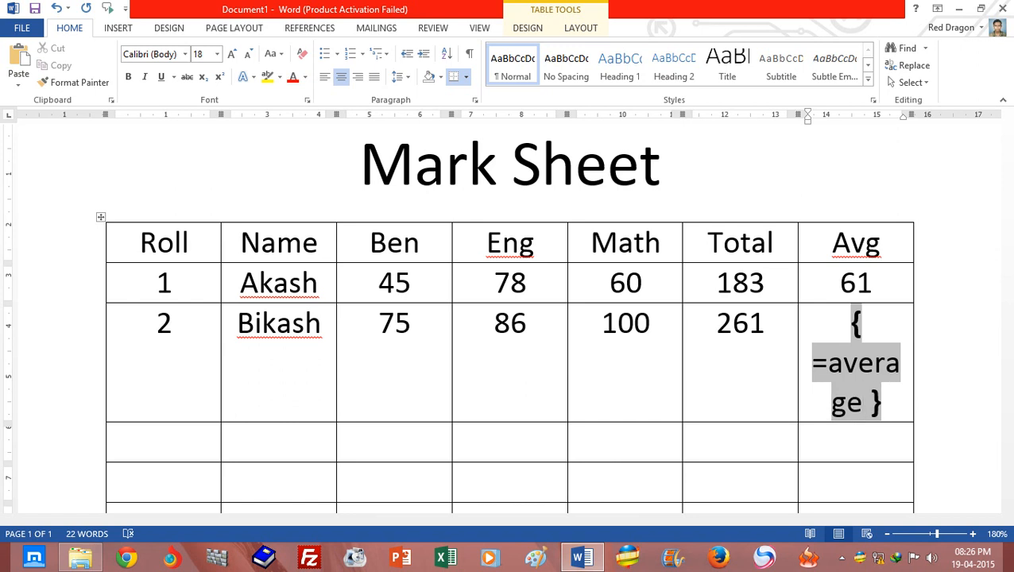
text(()
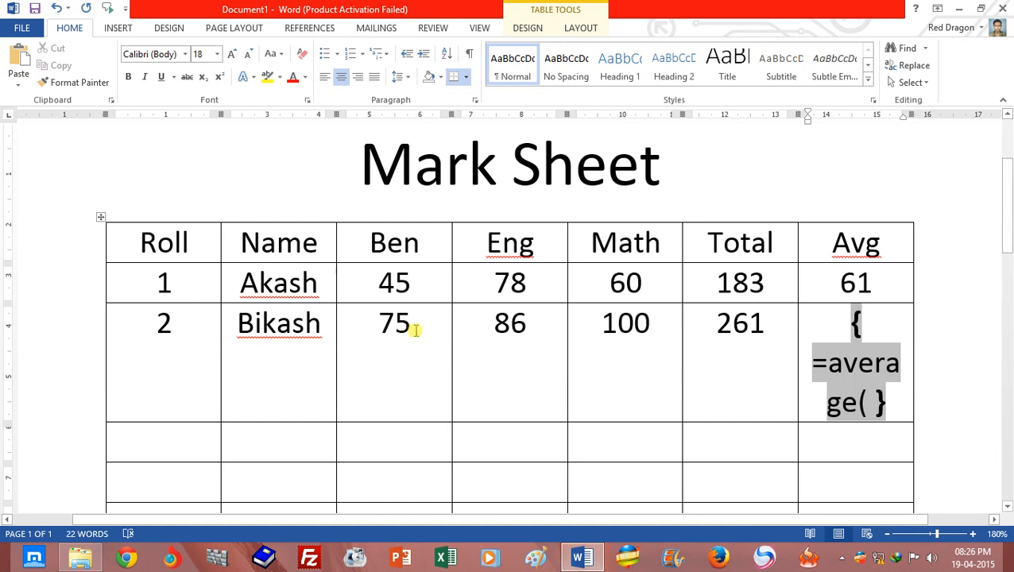
text(c3)
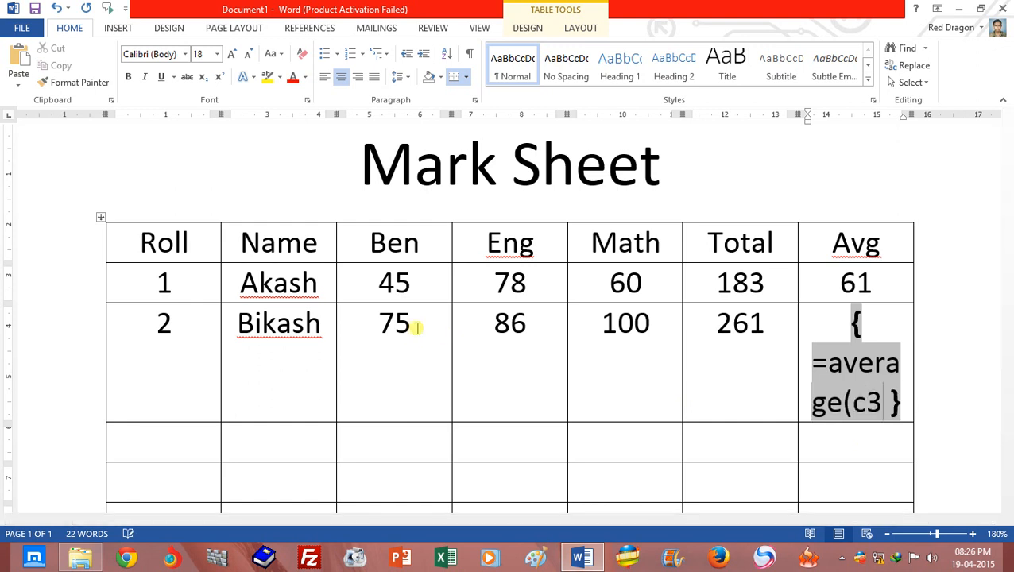
text(:)
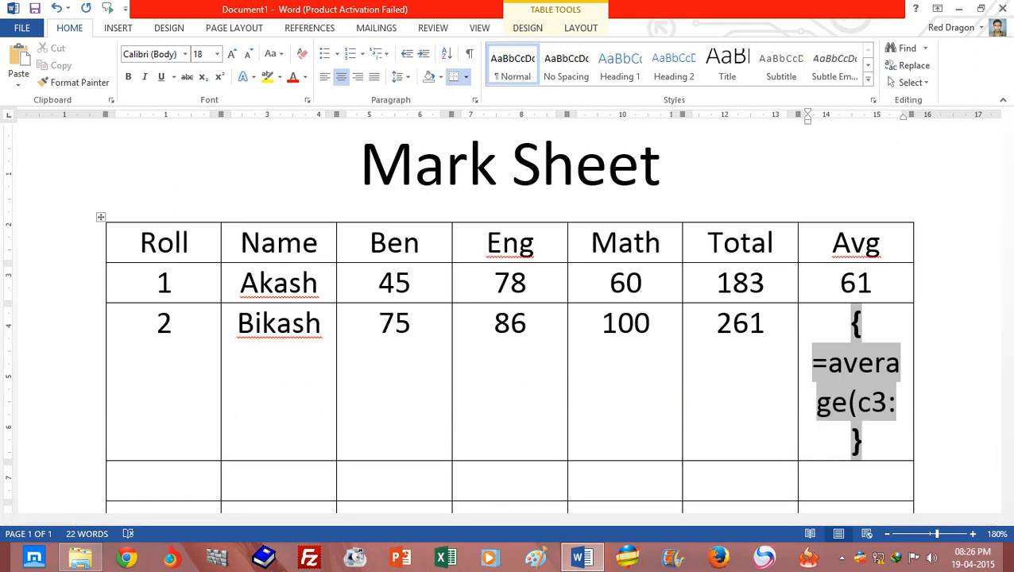
text(e3)
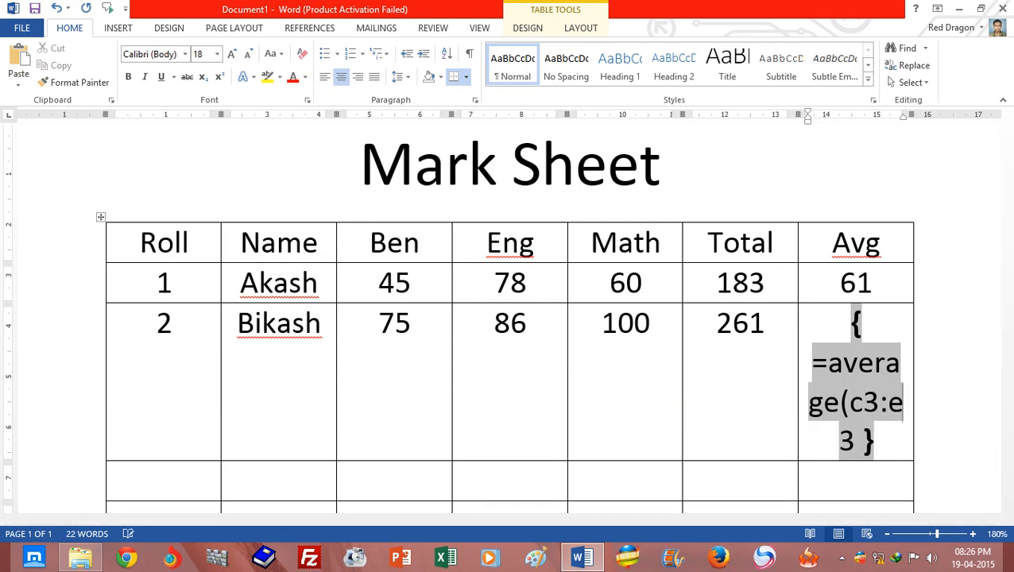
text())
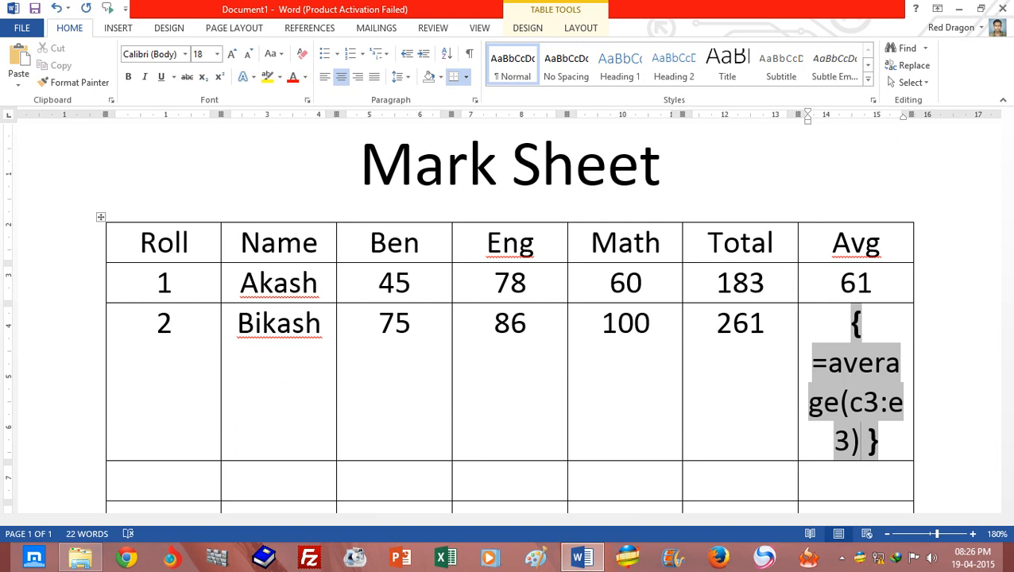
key(F9)
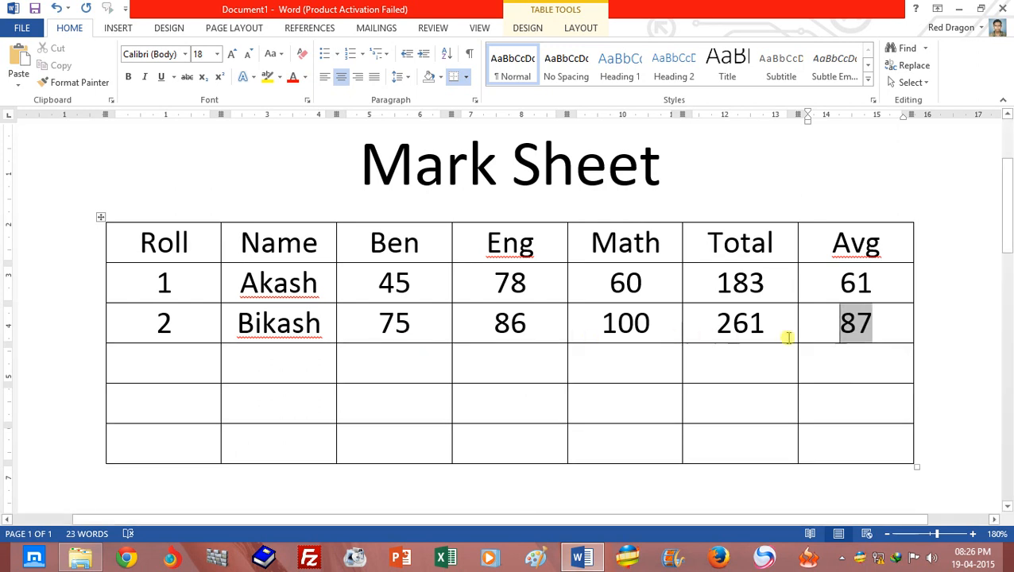
click(877, 345)
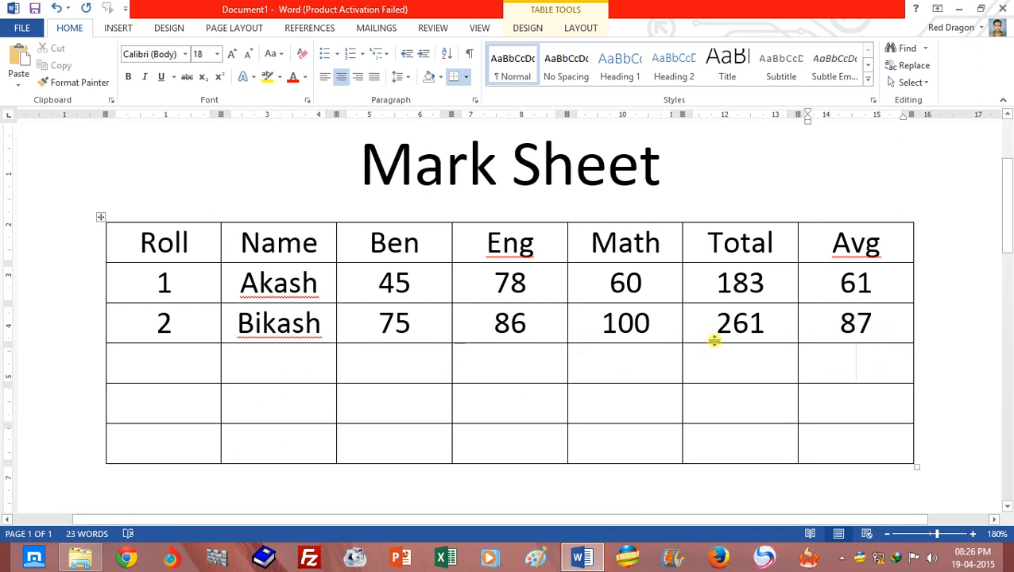
Step: Find and open the Windows Calculator, and close it without calculating anything
click(3, 556)
text(cal)
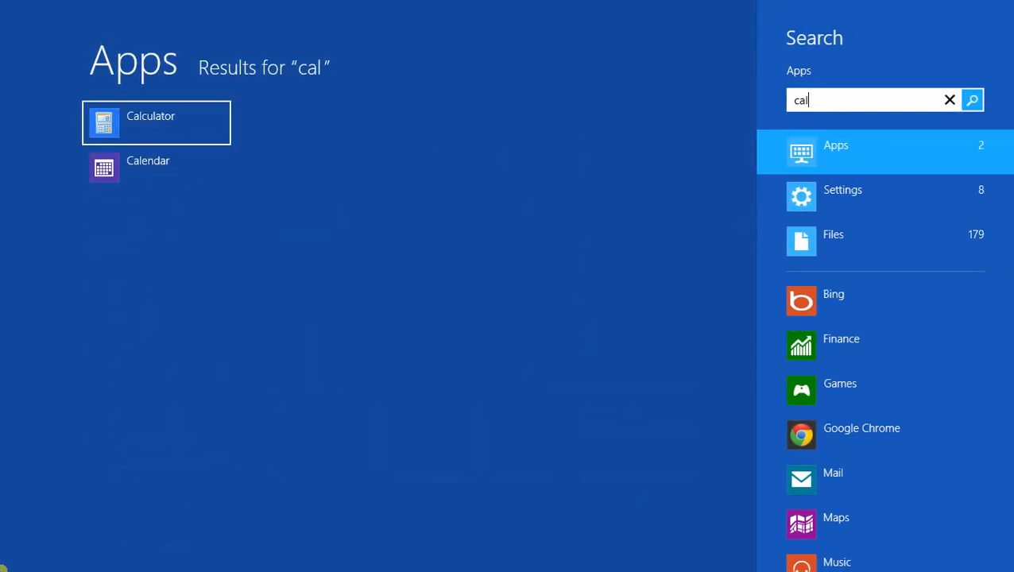
click(158, 125)
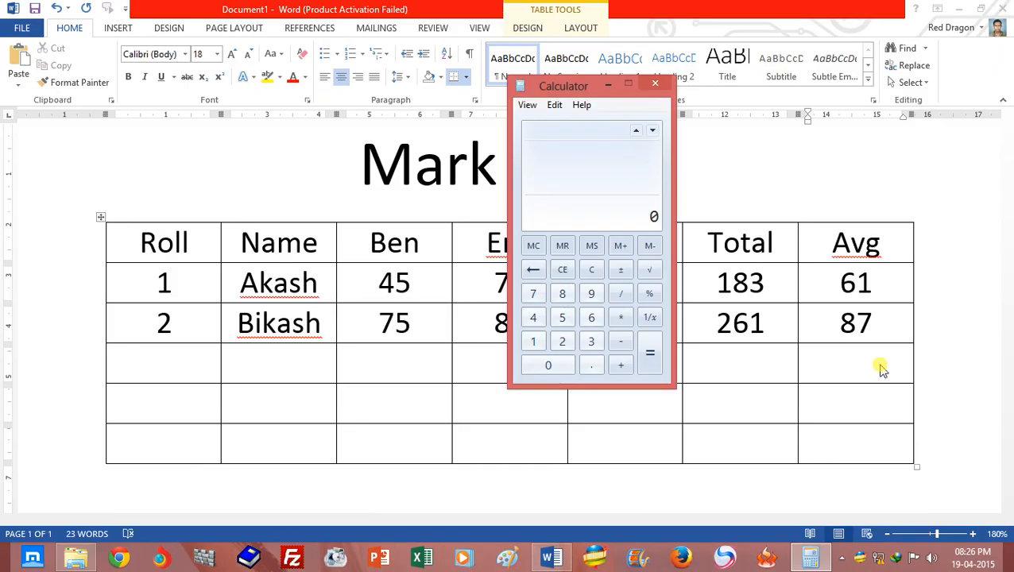
click(655, 85)
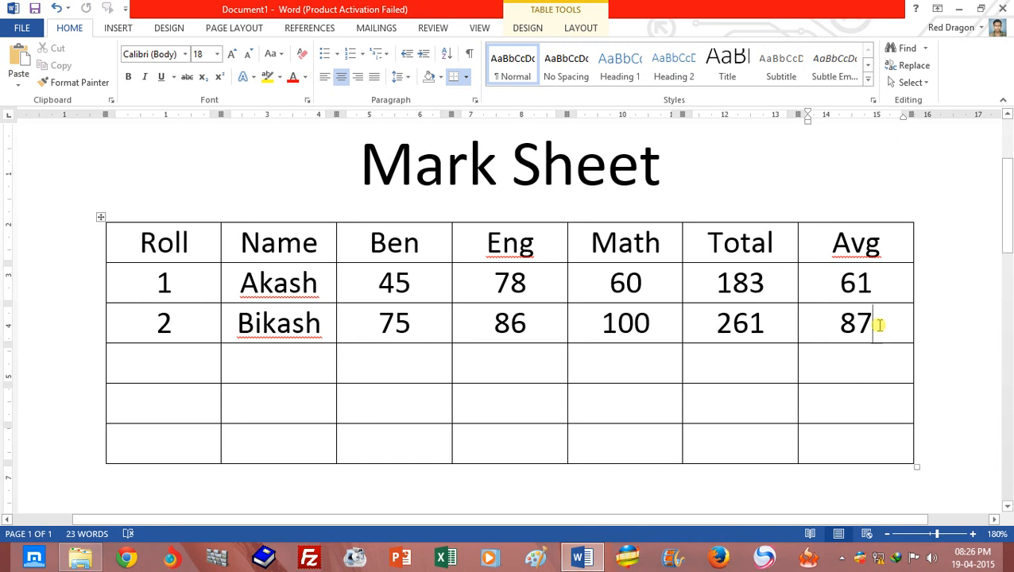
Step: Enter winword in the Windows Run dialog and dismiss it without launching the program
key(super+r)
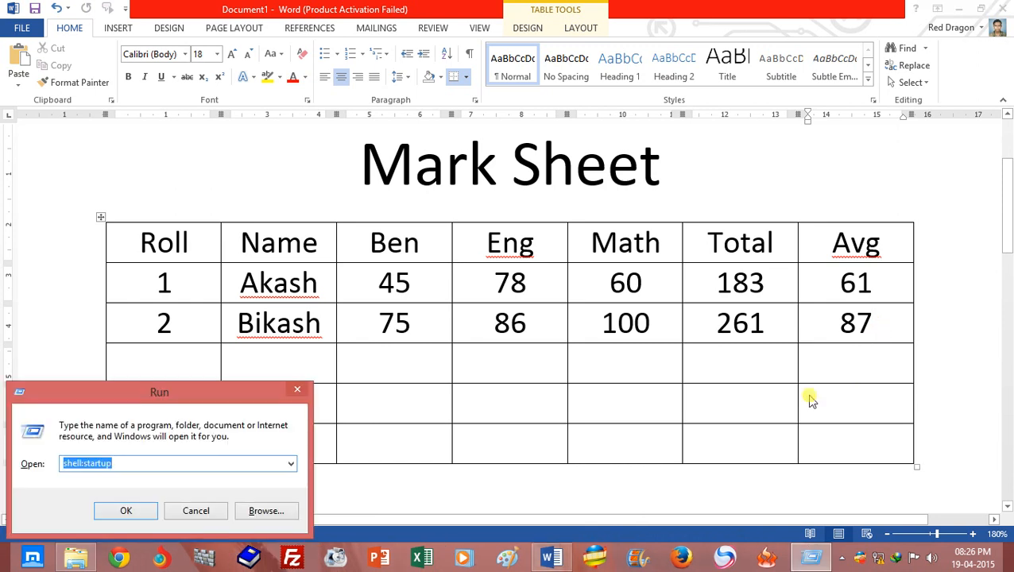
click(297, 389)
click(864, 321)
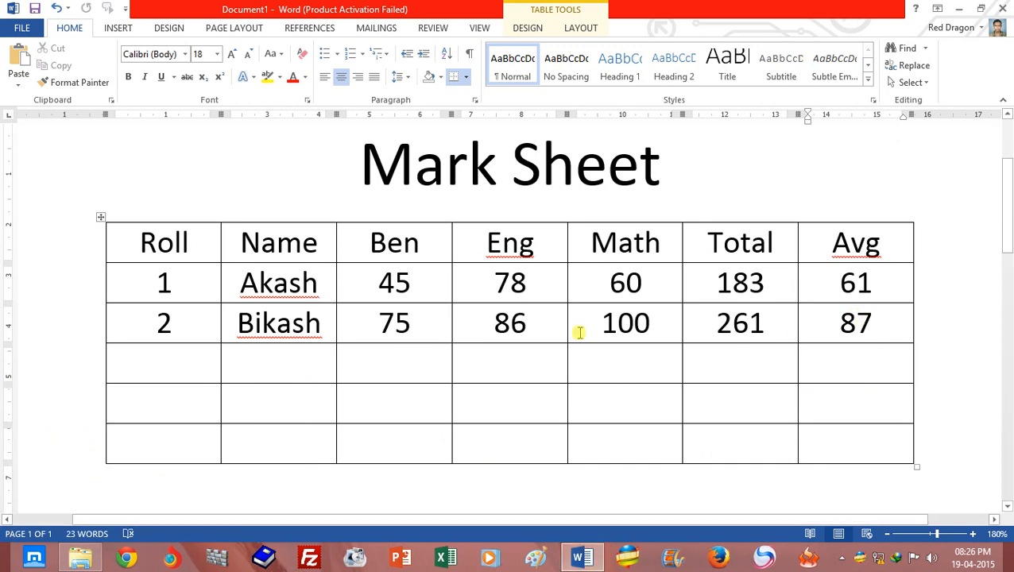
key(super+r)
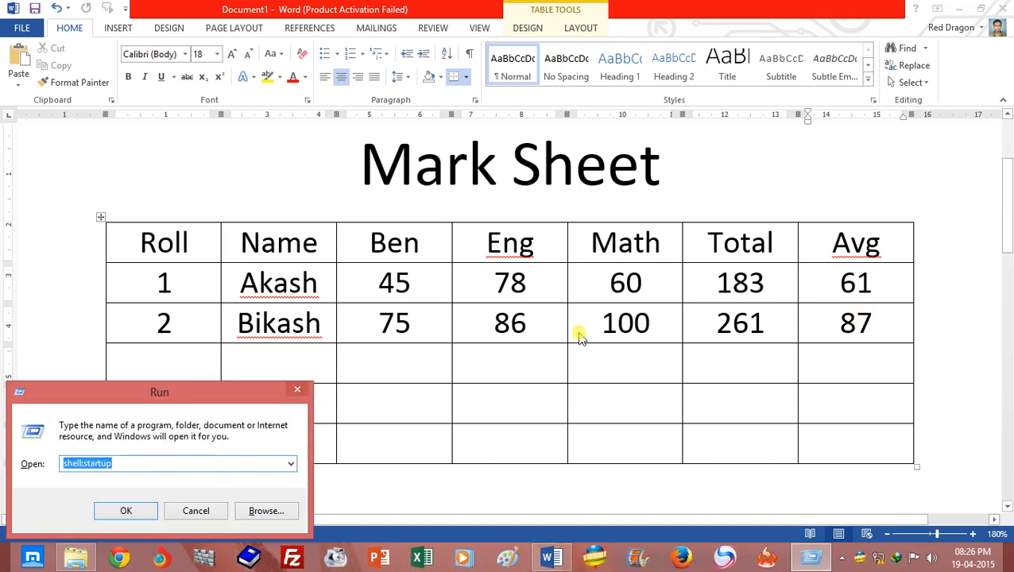
text(winword)
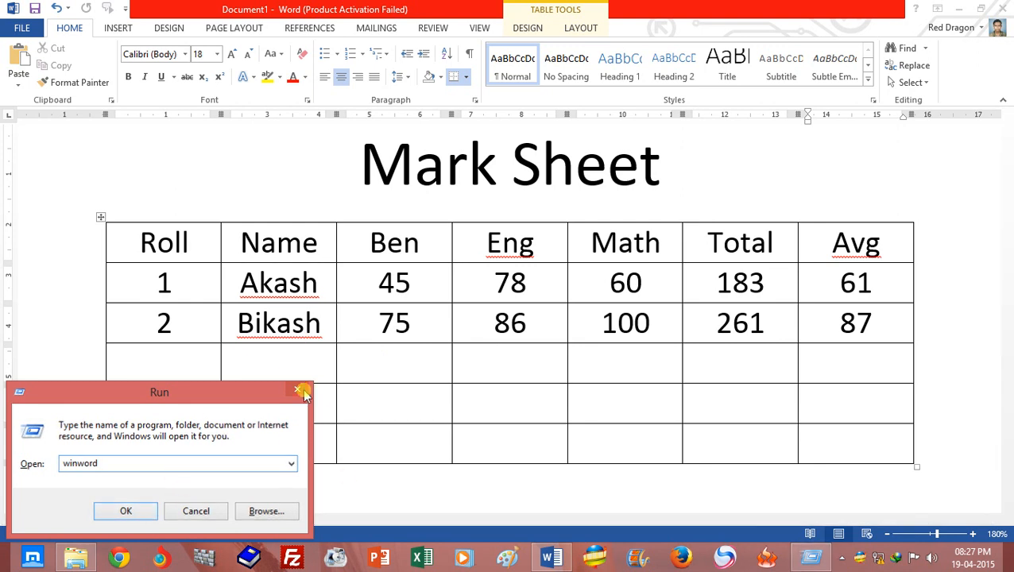
click(302, 393)
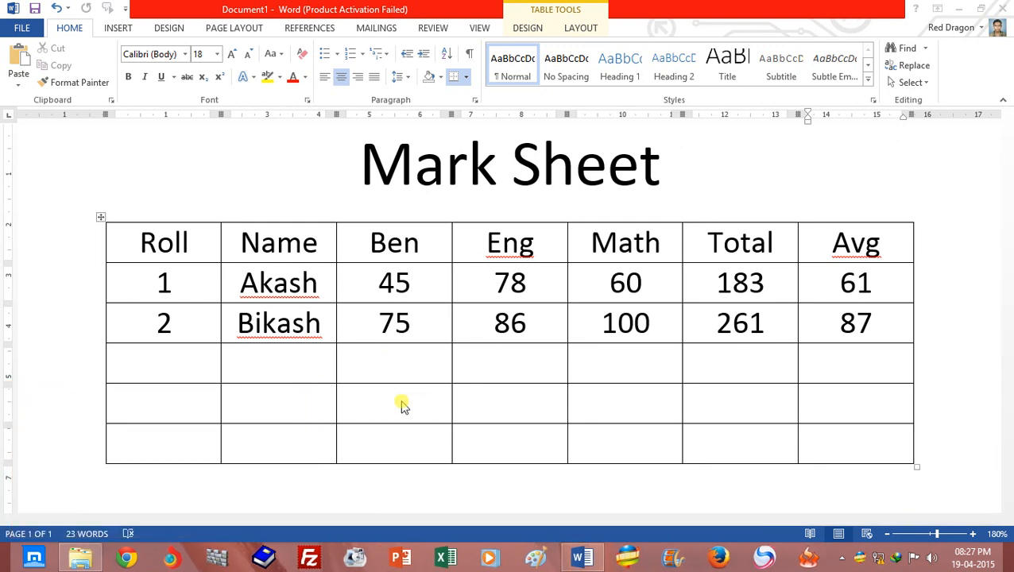
double_click(862, 332)
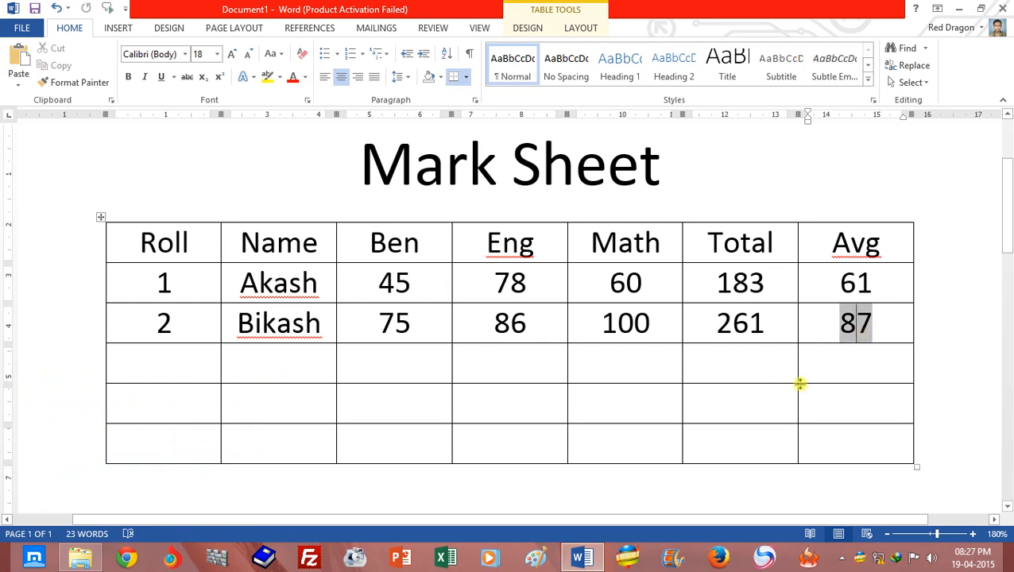
click(464, 375)
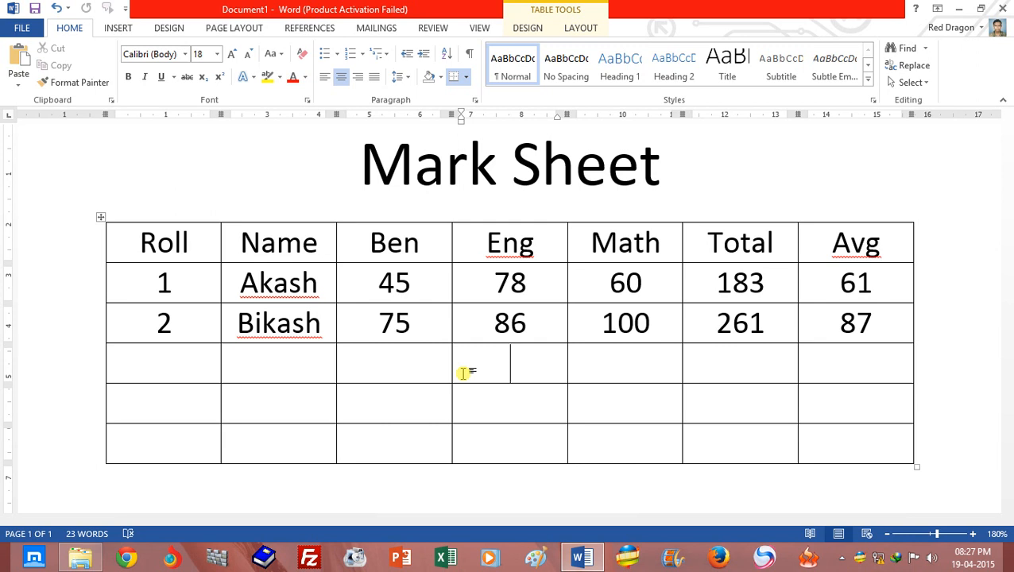
click(463, 373)
scroll(736, 375, down, 1)
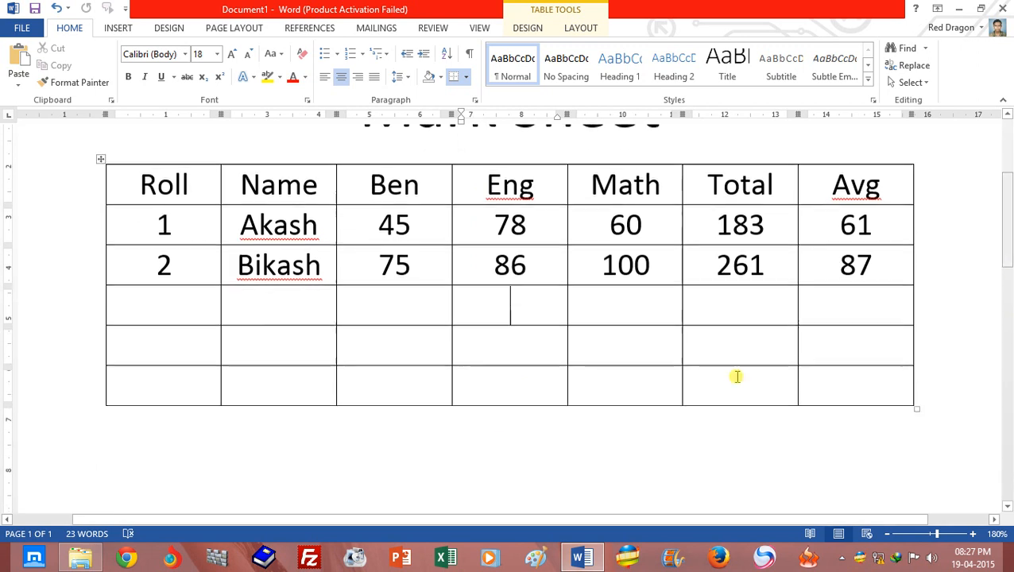
click(356, 457)
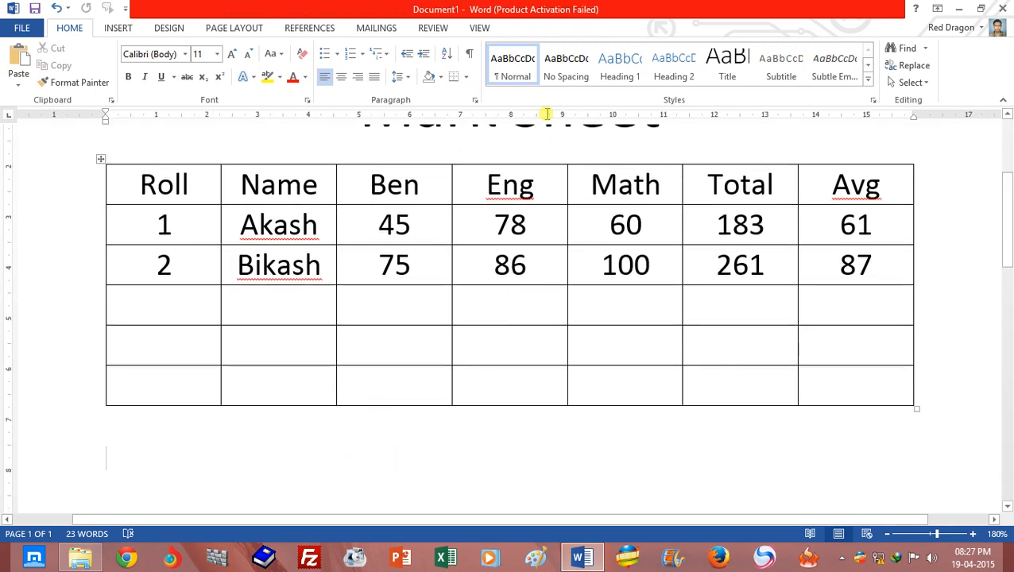
click(193, 189)
click(526, 28)
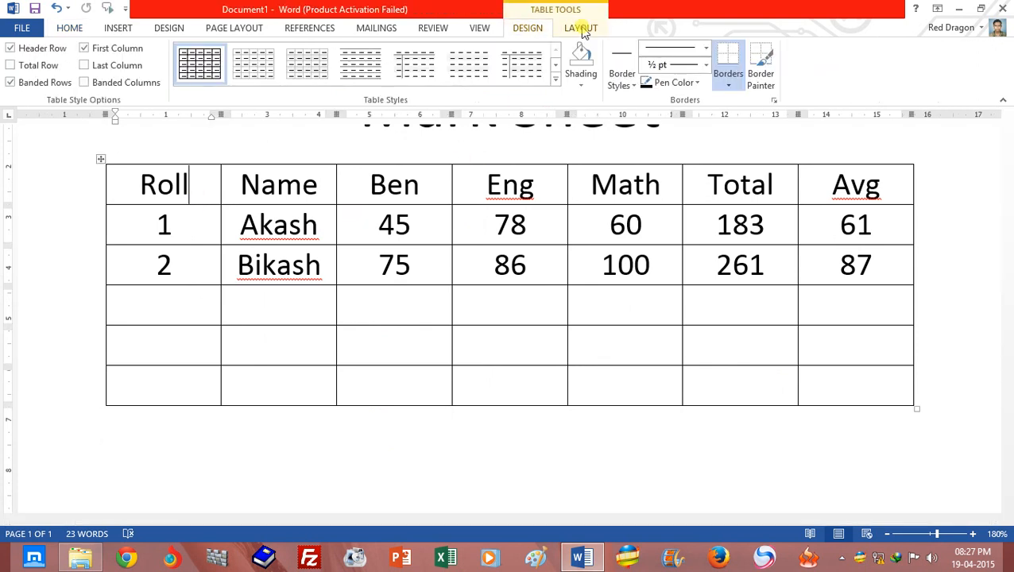
click(582, 28)
click(535, 29)
click(581, 27)
click(528, 28)
click(569, 28)
click(521, 30)
click(287, 225)
mouse_move(1009, 241)
mouse_down()
mouse_move(1008, 211)
mouse_move(1009, 229)
mouse_up()
click(145, 232)
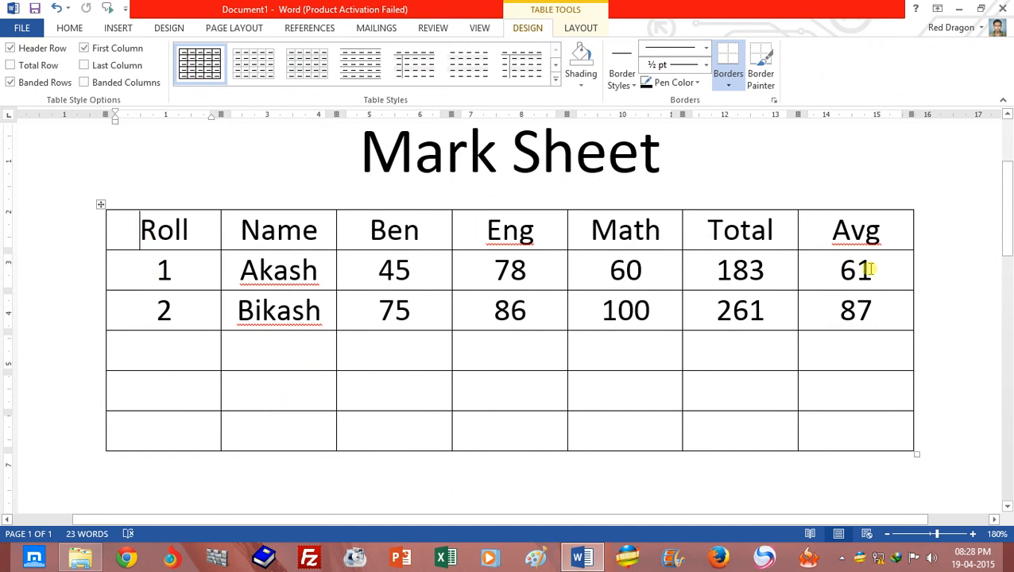
drag(1003, 223, 1004, 211)
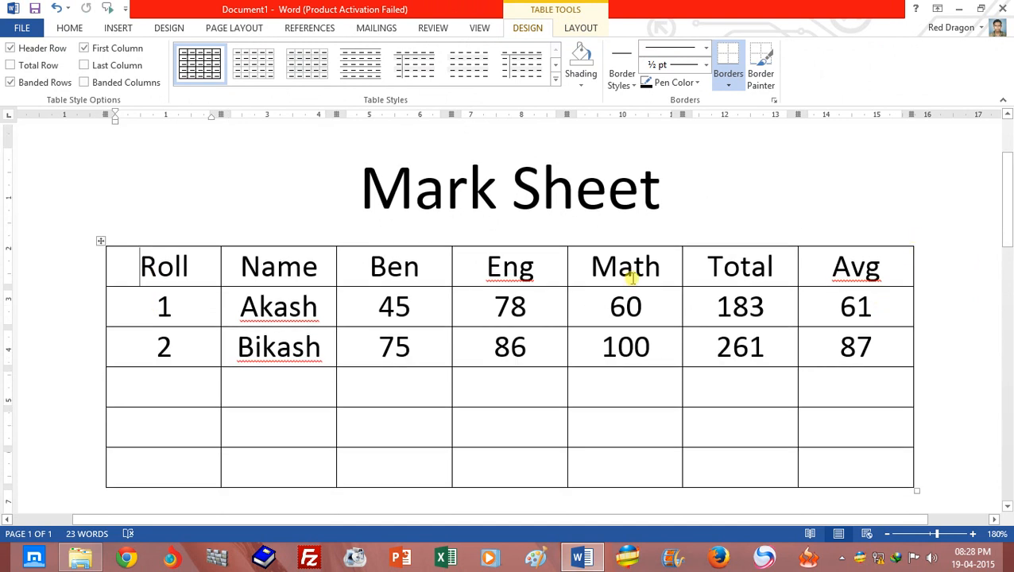
click(486, 274)
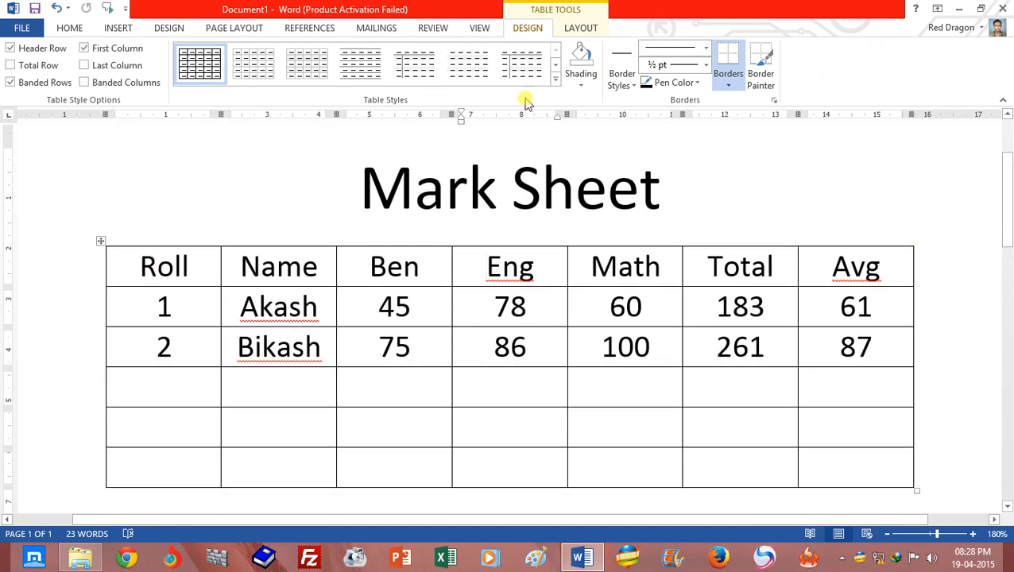
click(579, 28)
click(528, 28)
scroll(508, 357, down, 3)
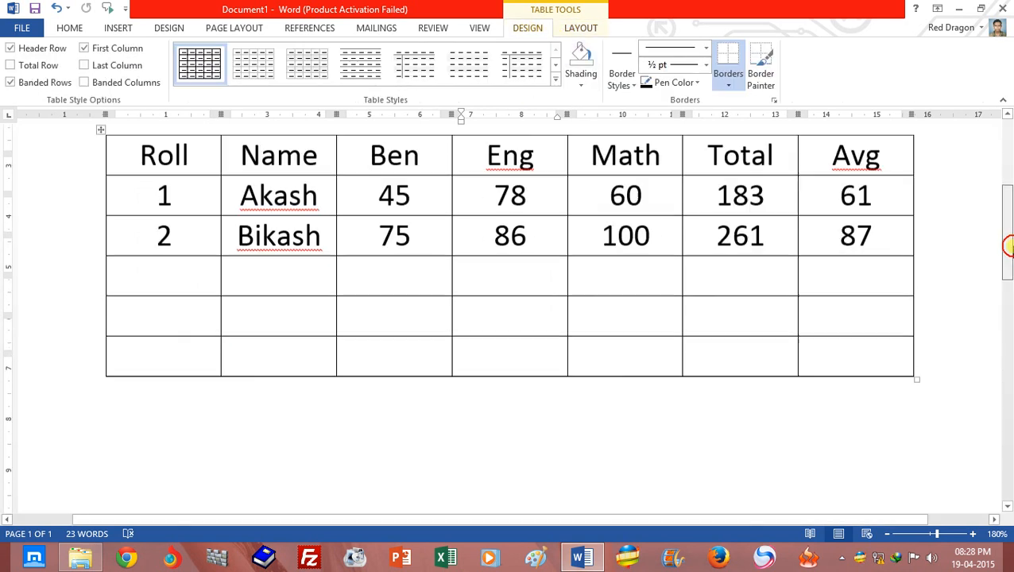
click(433, 425)
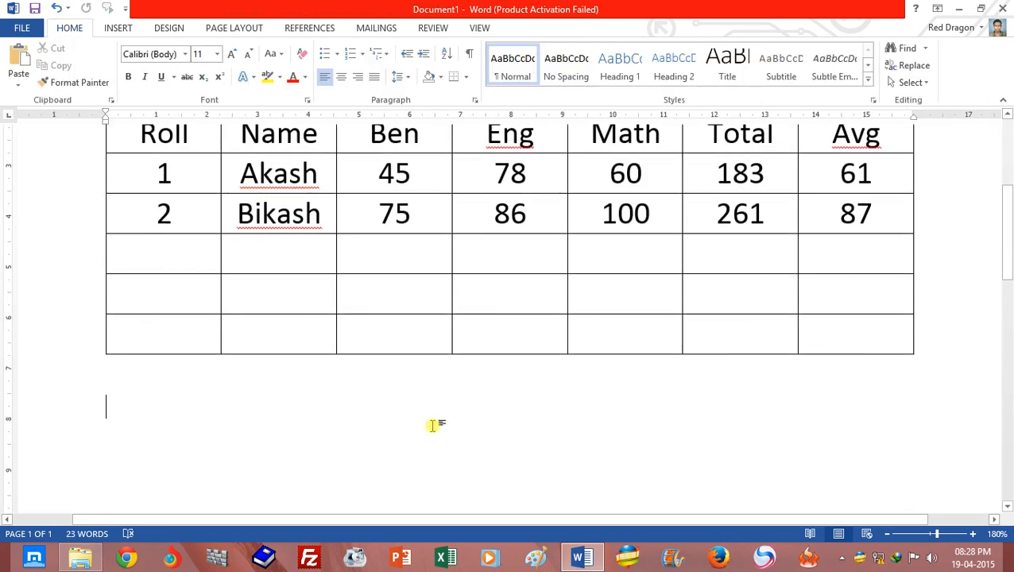
click(343, 78)
text(www.TheMen)
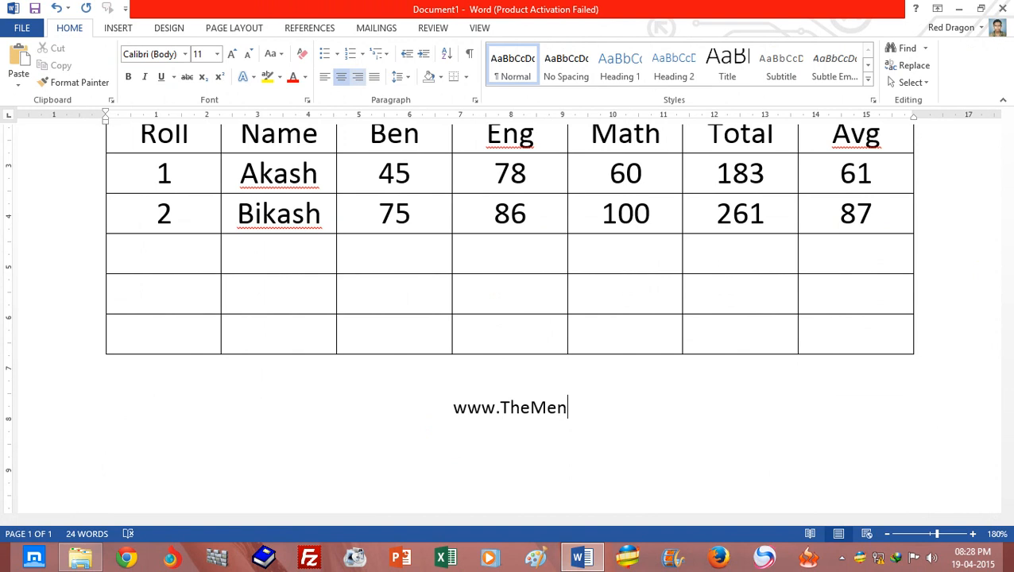
text(talC)
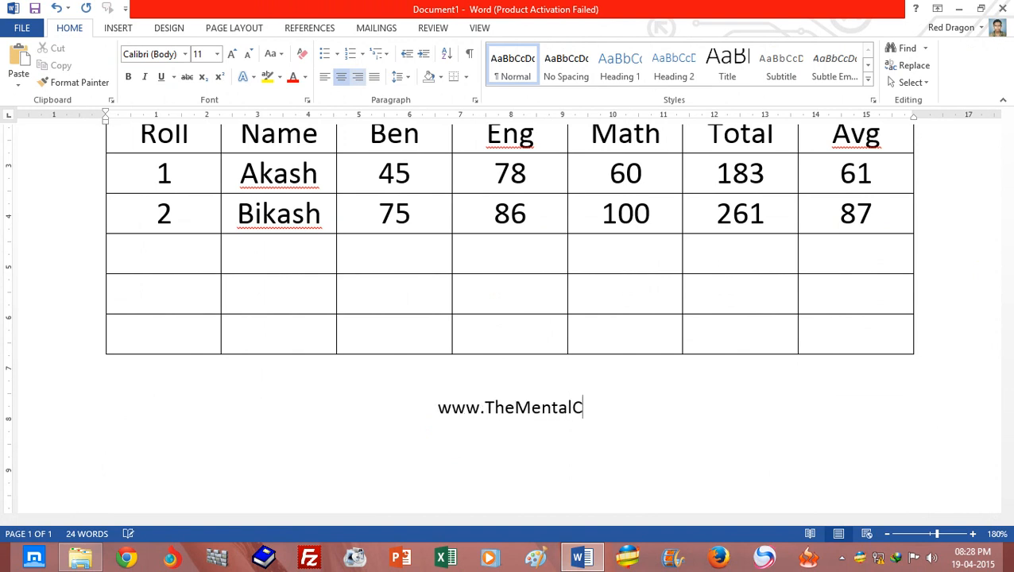
text(lub.com)
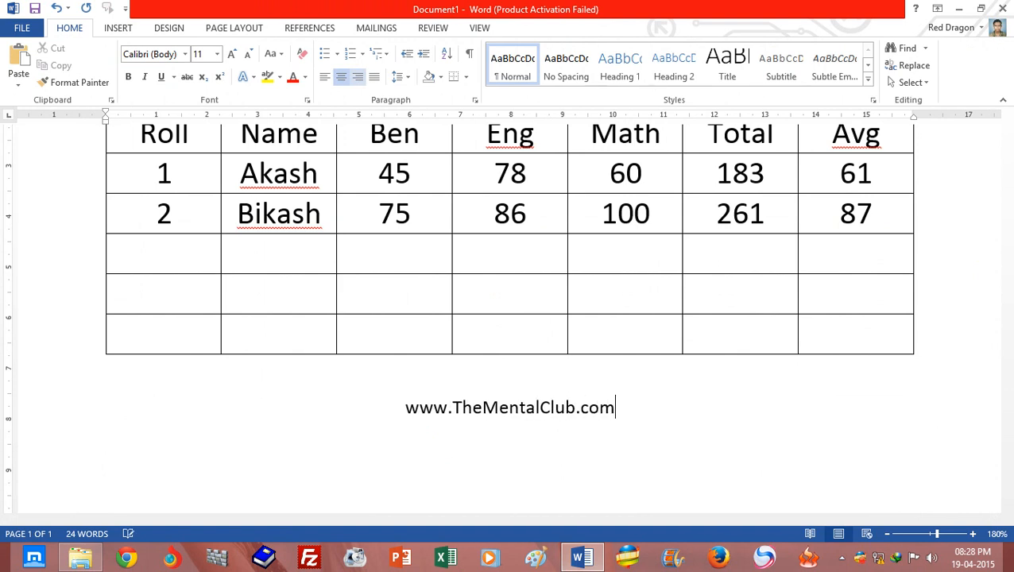
triple_click(396, 416)
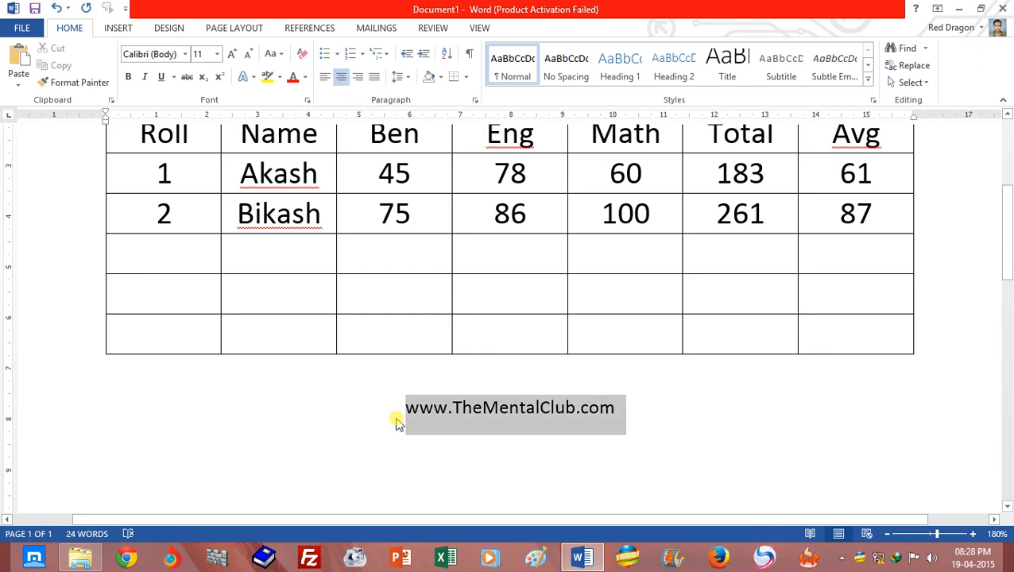
click(305, 77)
click(307, 208)
click(185, 54)
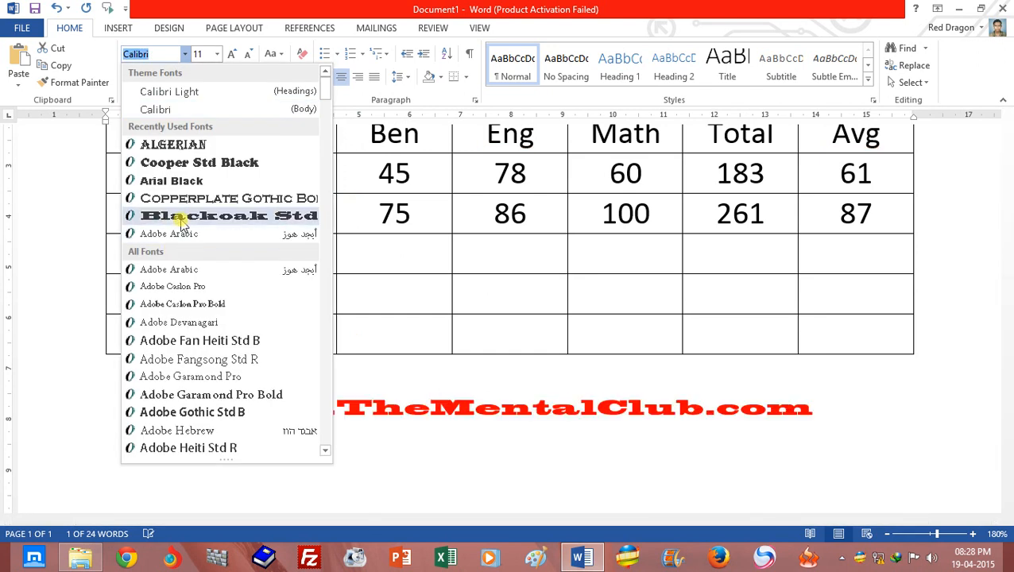
click(181, 222)
click(217, 55)
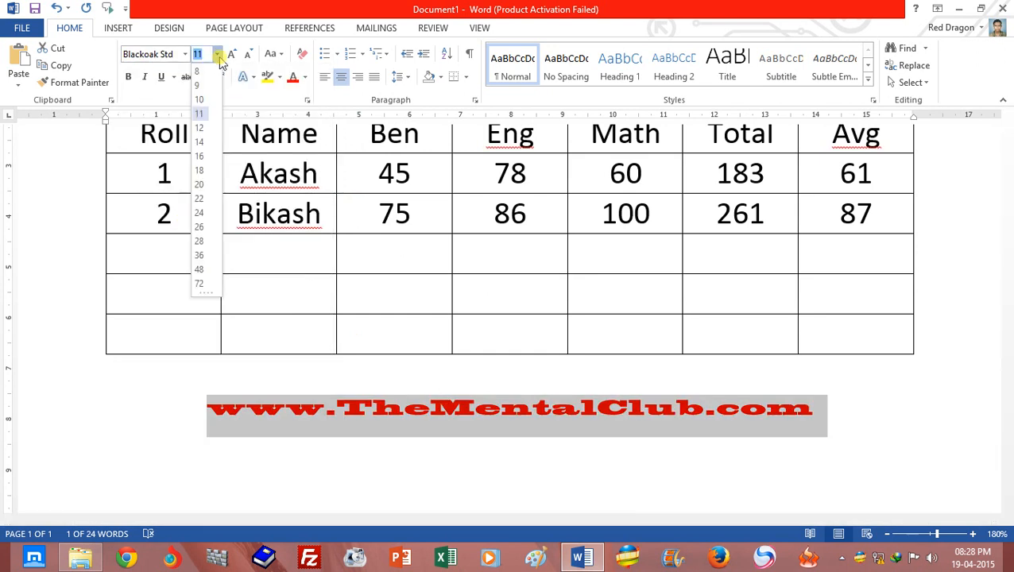
click(185, 56)
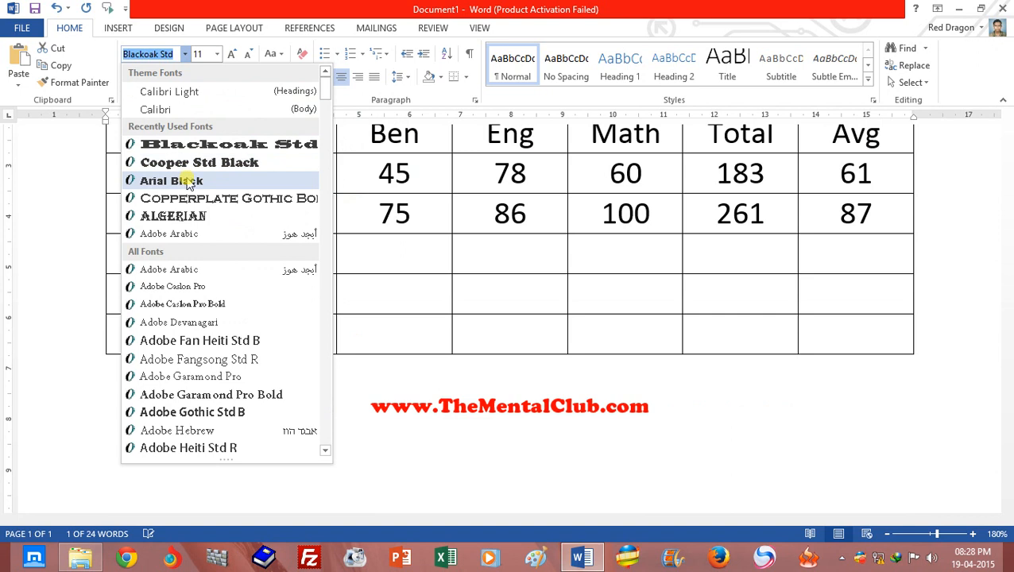
click(180, 181)
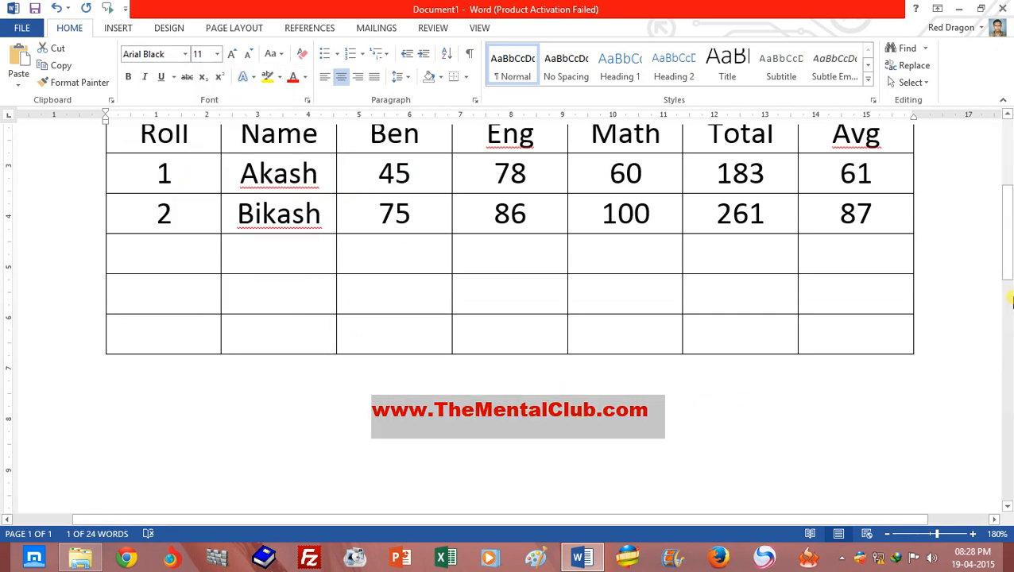
Step: Place the cursor inside the mark sheet table and display the table design options
scroll(1010, 238, up, 3)
click(747, 357)
scroll(1009, 238, up, 2)
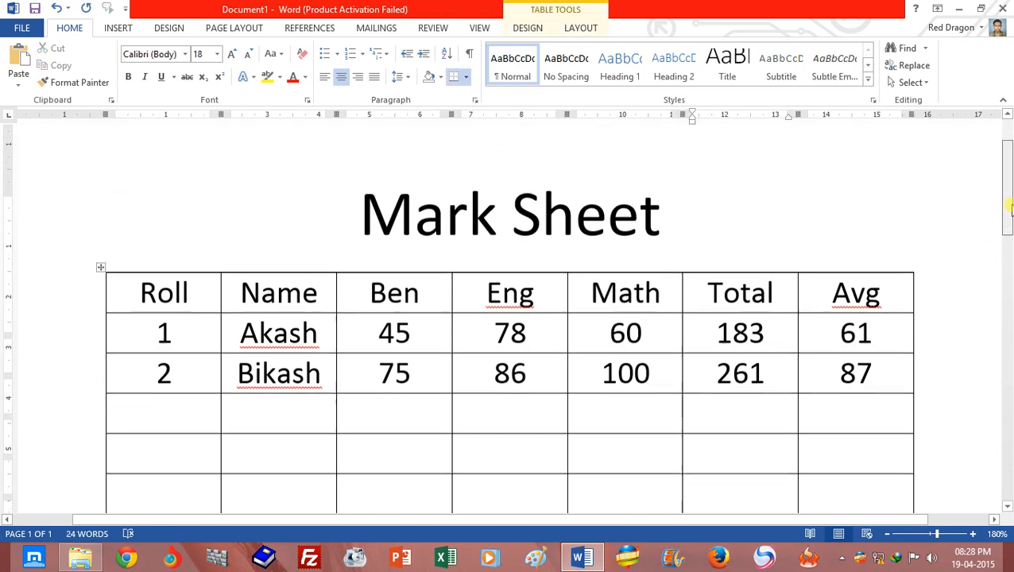
click(527, 28)
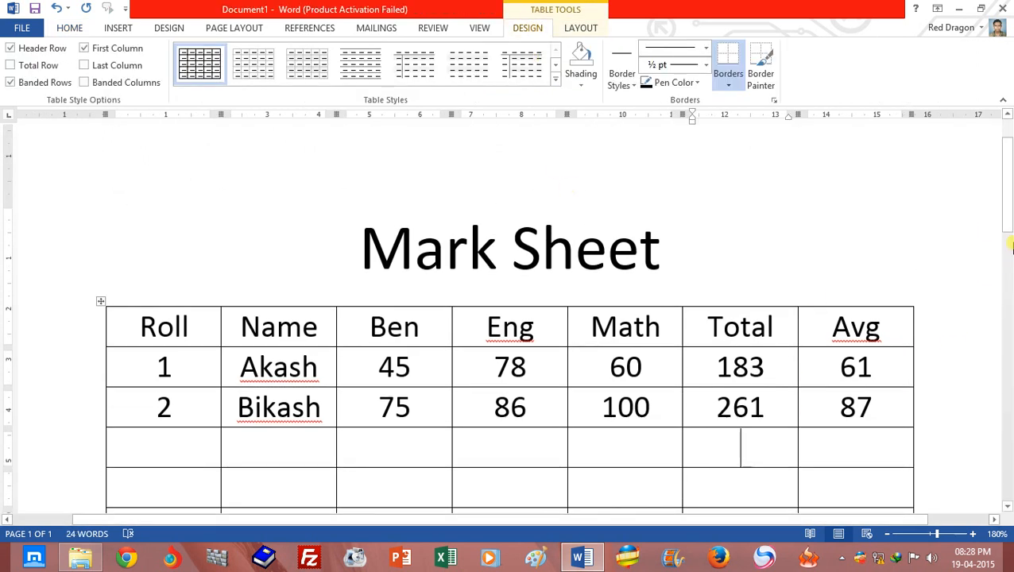
scroll(357, 262, down, 2)
click(148, 266)
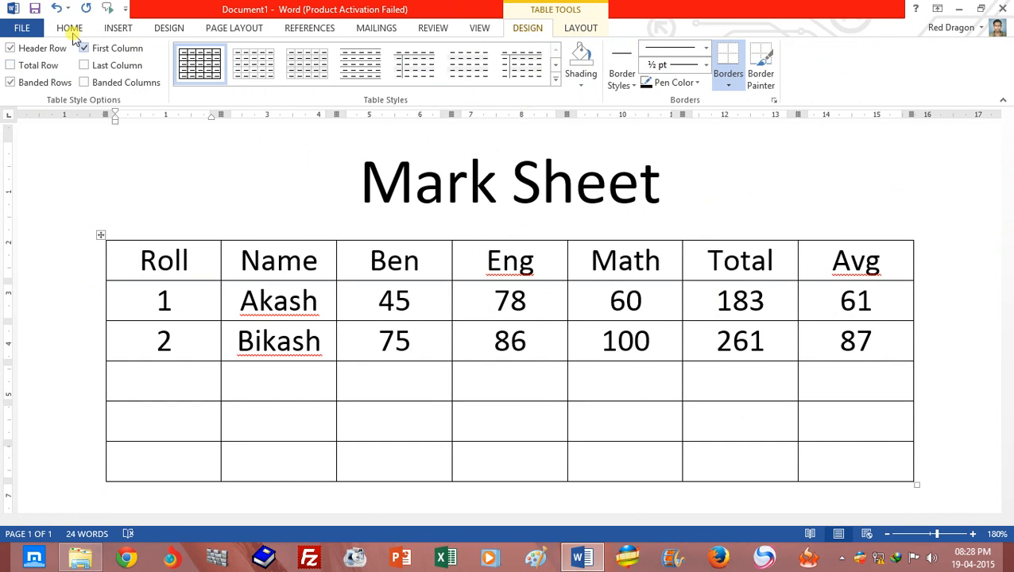
Step: Select the entire mark sheet table and clear the selection, two times in a row
click(97, 237)
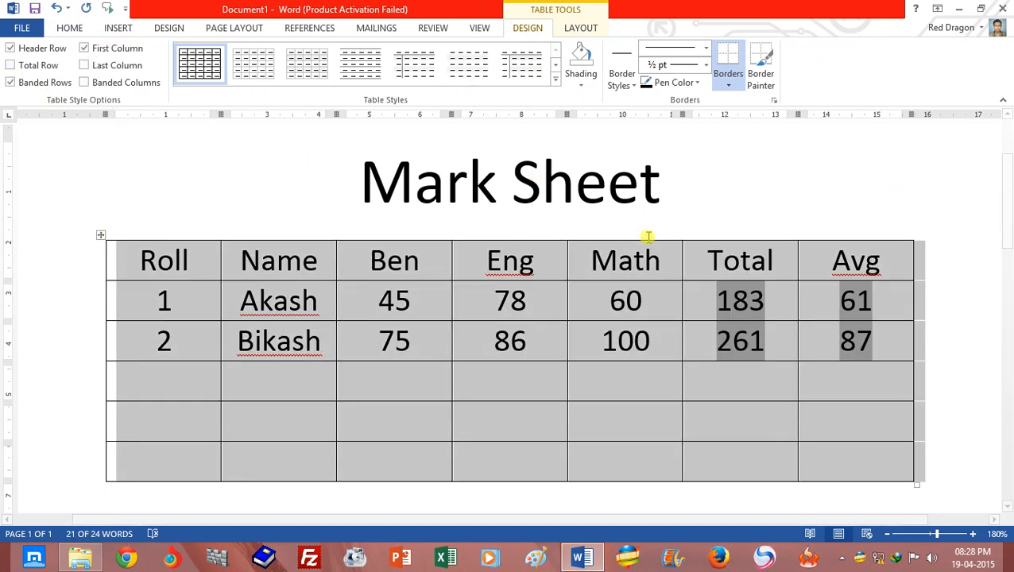
click(653, 266)
click(301, 278)
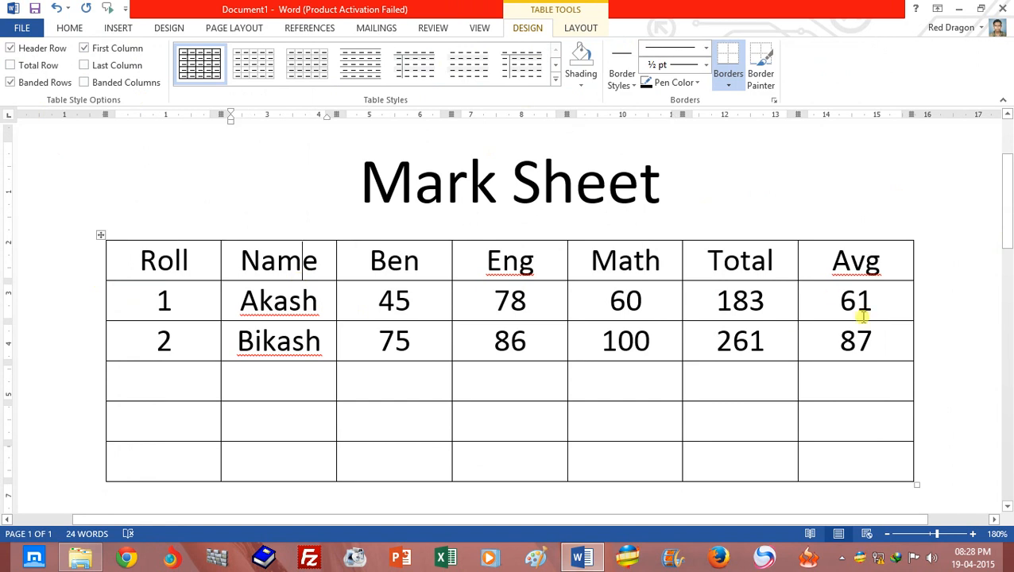
click(101, 238)
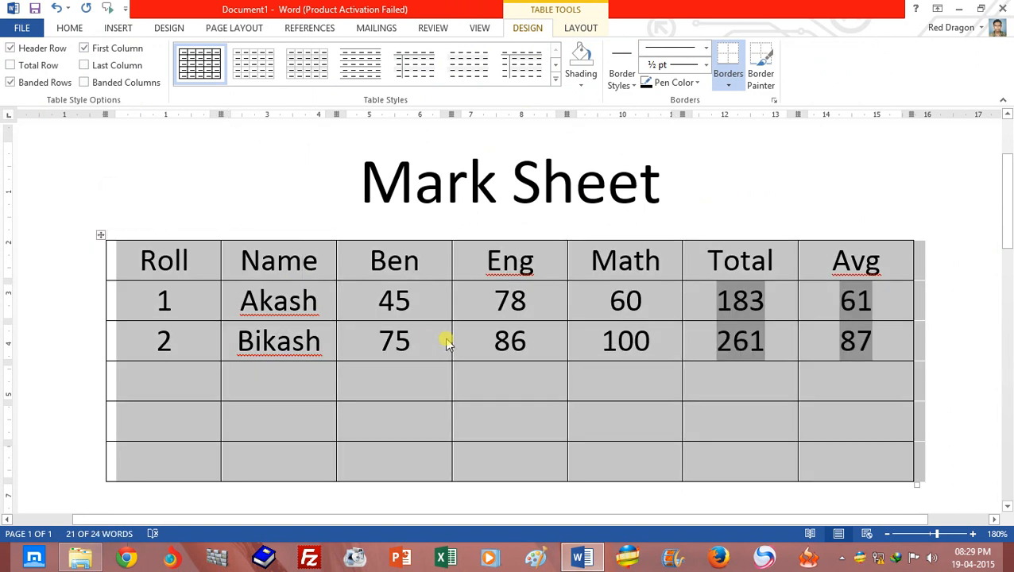
click(414, 356)
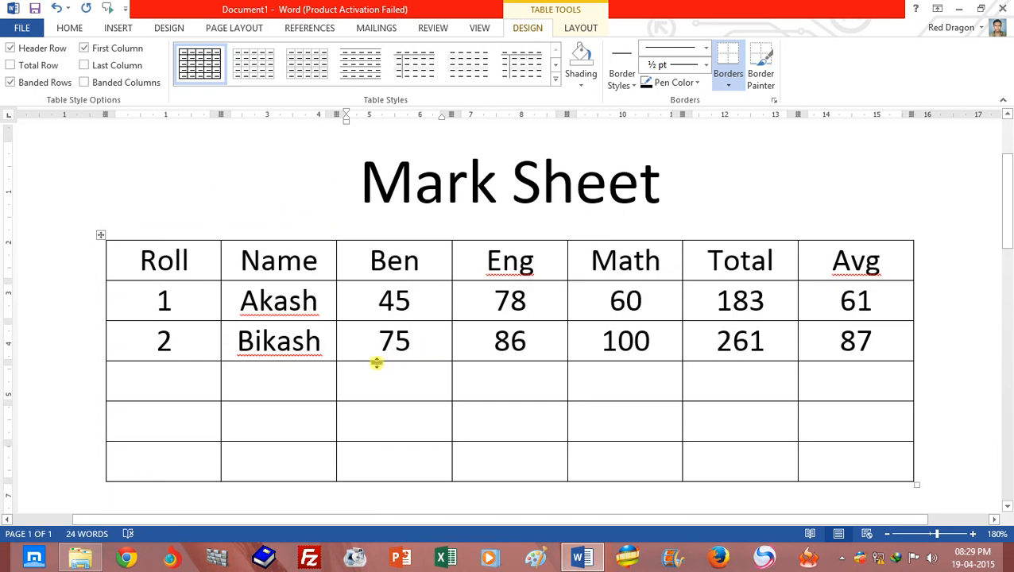
Step: Select the table's header row, first across its cells and again as a full row, clearing each selection
drag(138, 260, 773, 269)
click(502, 346)
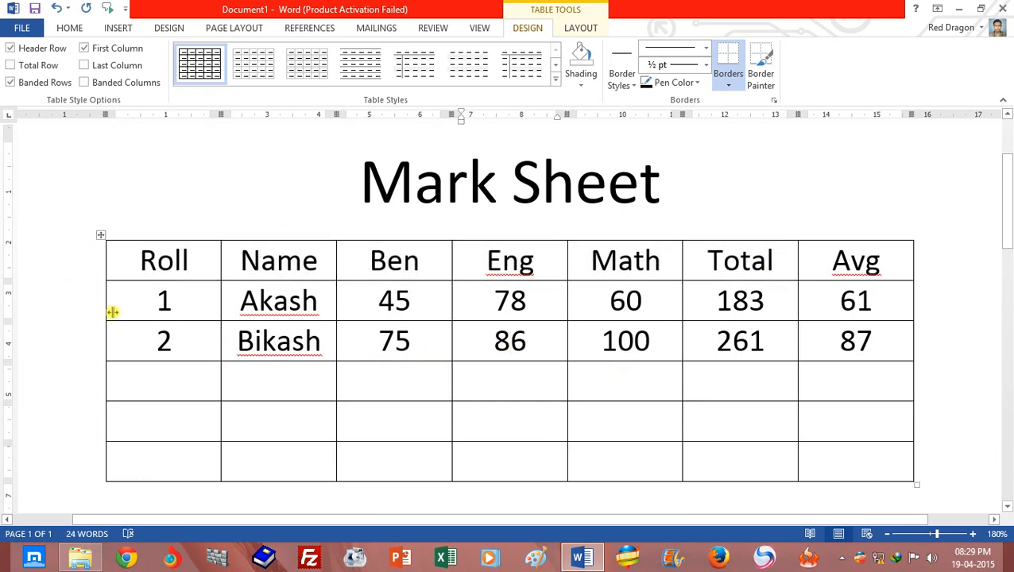
click(96, 271)
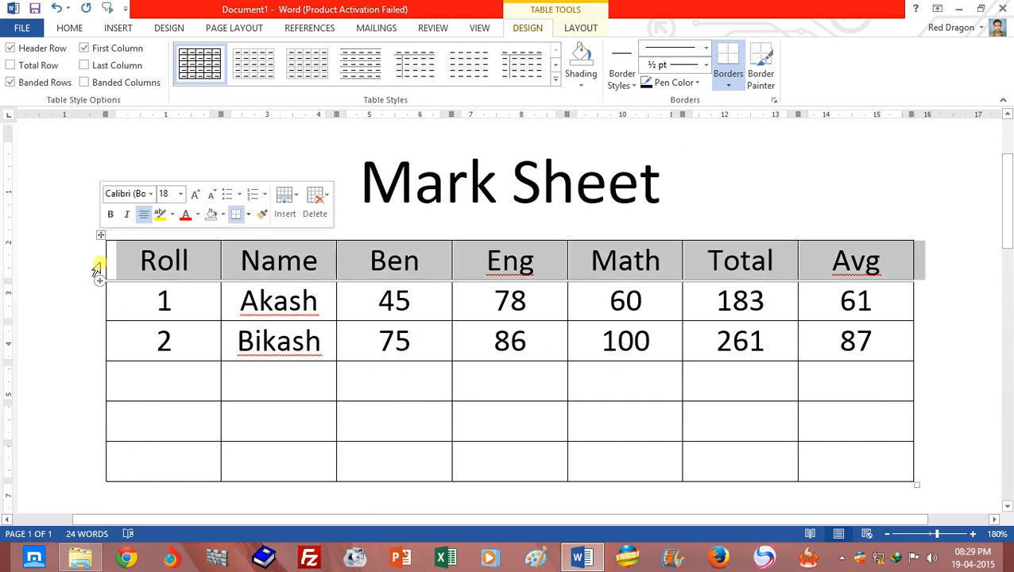
click(388, 429)
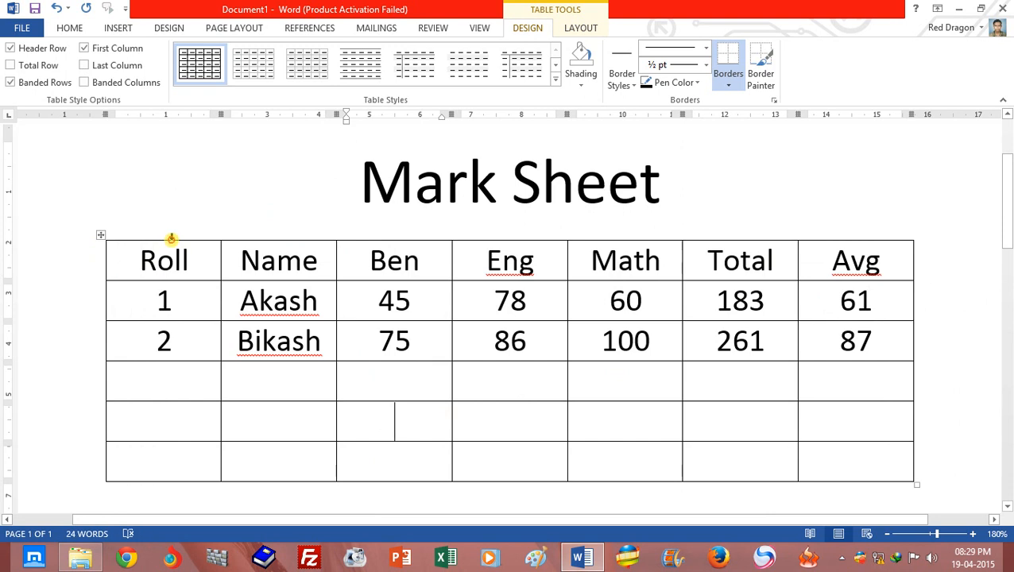
Step: Select the Roll column, clear that selection, and select the entire table
click(171, 236)
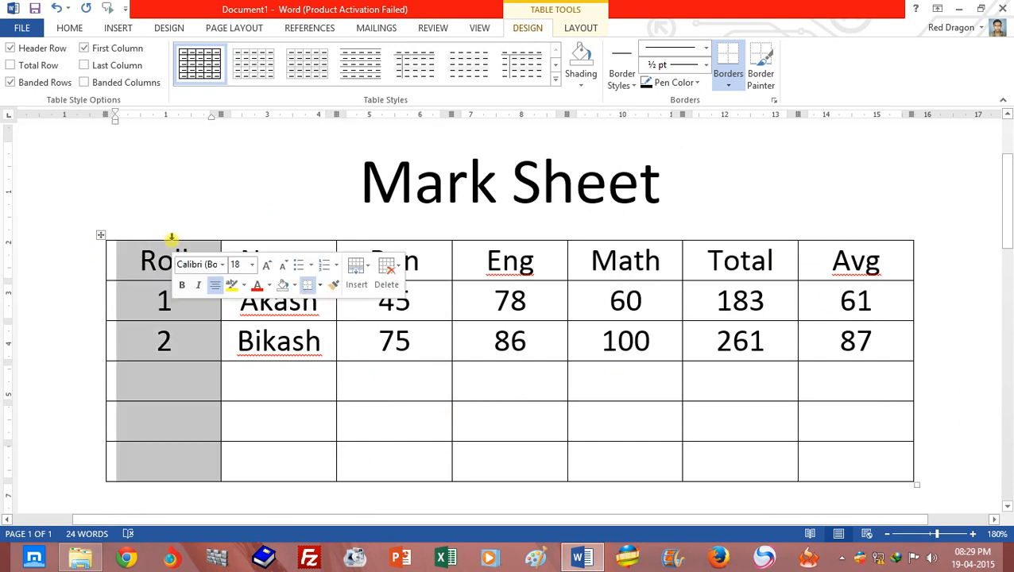
click(398, 387)
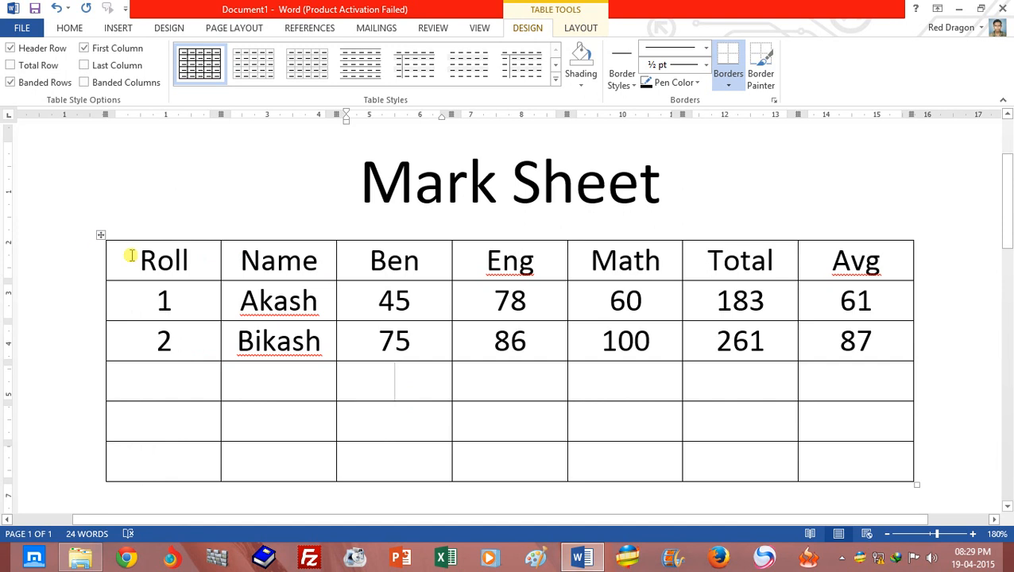
click(101, 237)
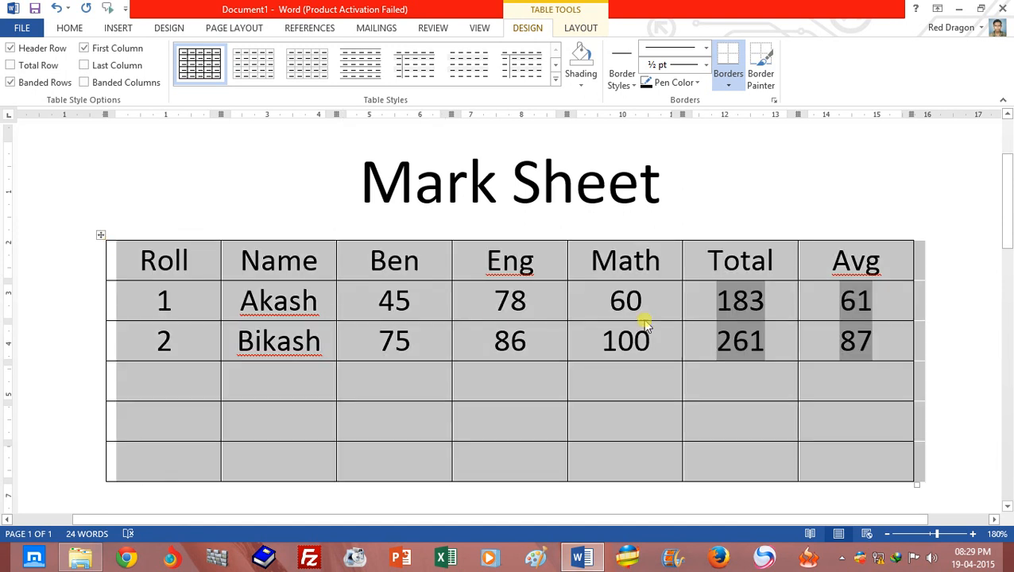
Step: Resize the whole table from its lower corner so that it becomes slightly narrower
scroll(495, 321, down, 2)
click(869, 294)
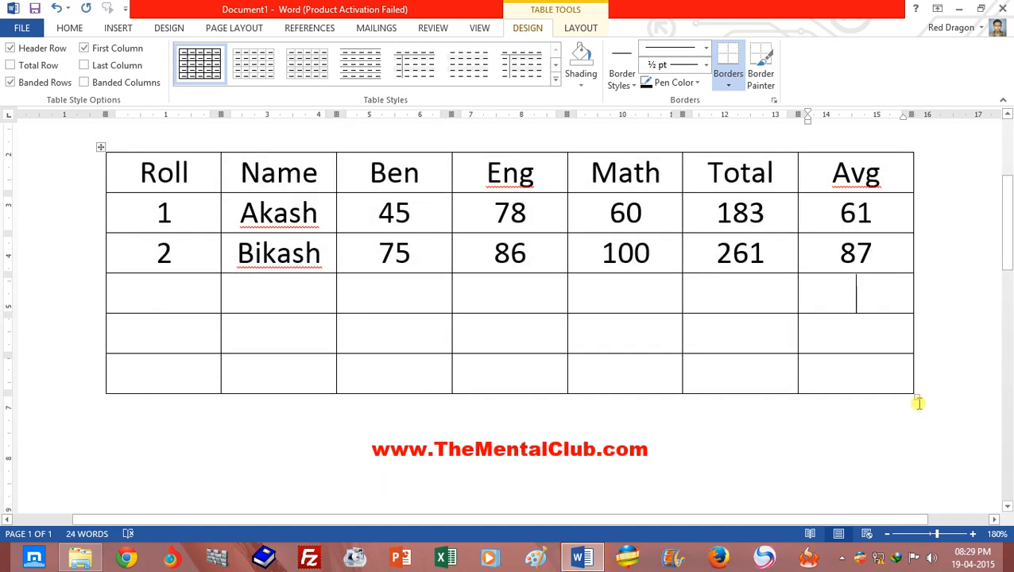
drag(917, 396, 882, 398)
scroll(323, 239, up, 1)
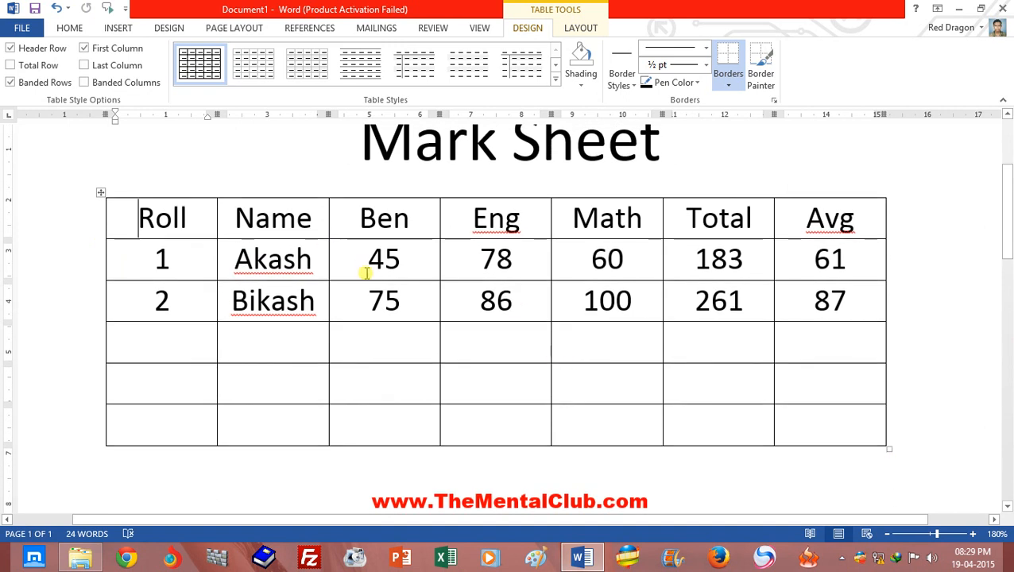
Step: Make the header row taller, shift the border between Eng and Math slightly, and widen the Avg column a little
drag(370, 239, 388, 251)
mouse_move(488, 253)
mouse_down()
mouse_move(486, 355)
mouse_move(486, 251)
mouse_up()
mouse_move(549, 222)
mouse_down()
mouse_move(593, 220)
mouse_move(549, 224)
mouse_up()
mouse_move(889, 233)
mouse_down()
mouse_move(941, 233)
mouse_move(892, 232)
mouse_up()
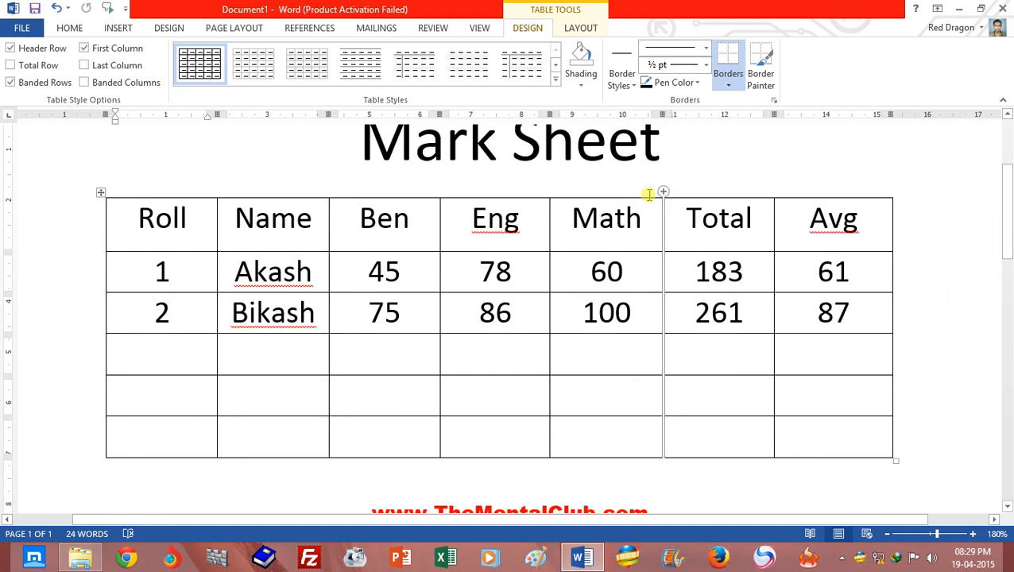
Step: Apply the green grid table style with a solid green header row and banded rows to the whole table
click(99, 192)
click(554, 79)
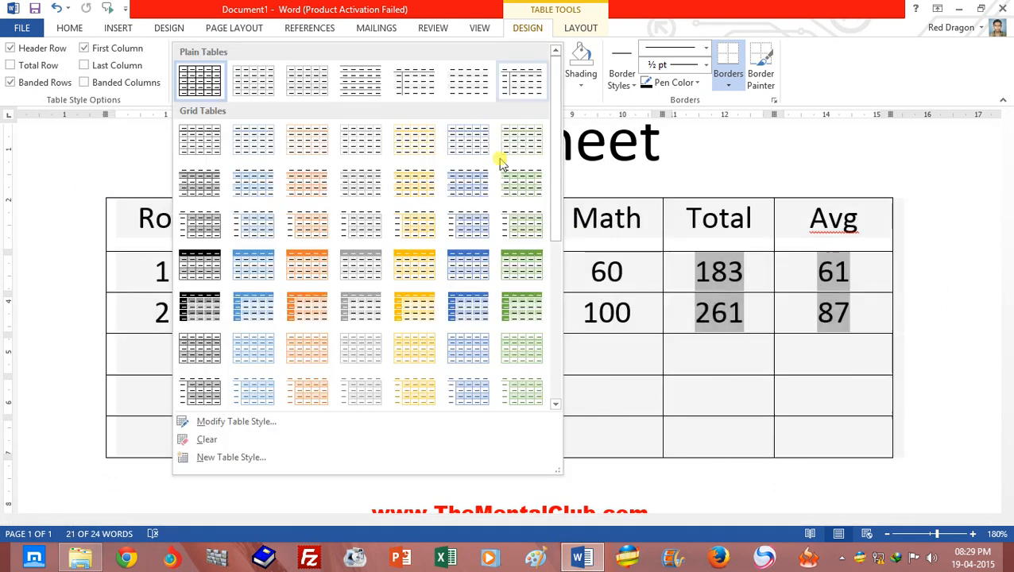
click(529, 271)
click(569, 331)
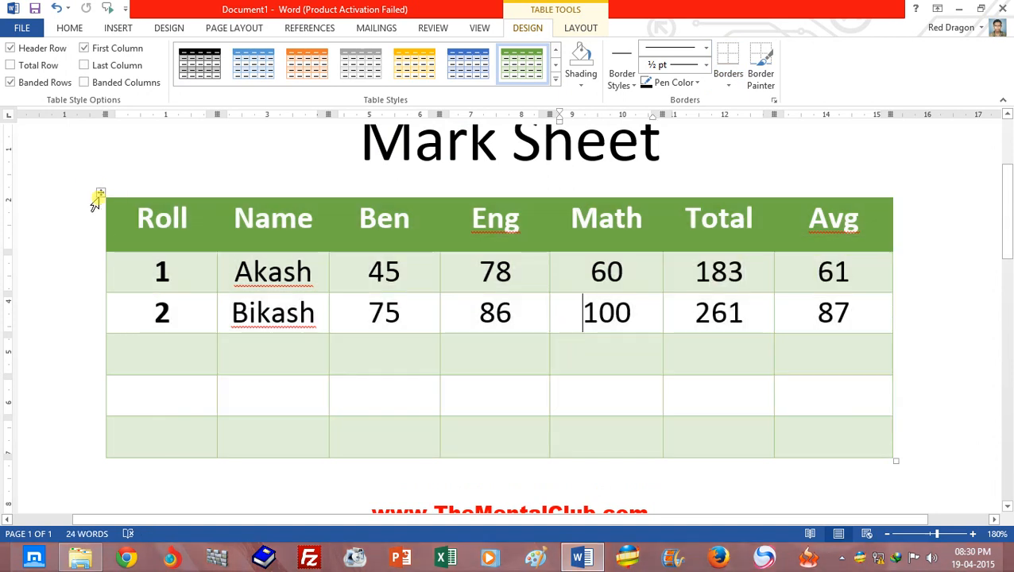
Step: Apply the dark grid table style with a black header row and black first column to the whole table
click(99, 197)
click(271, 312)
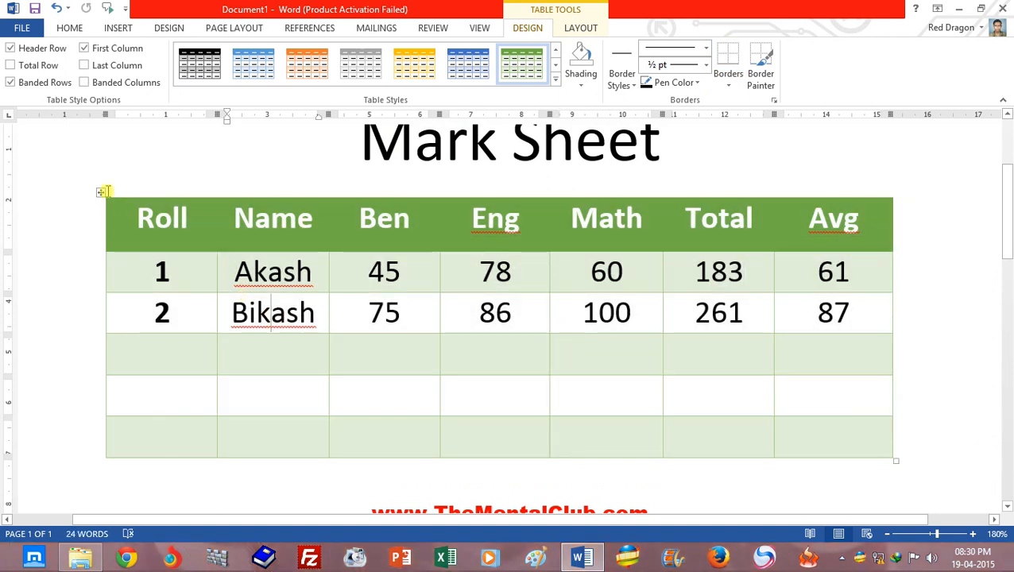
click(101, 191)
click(555, 79)
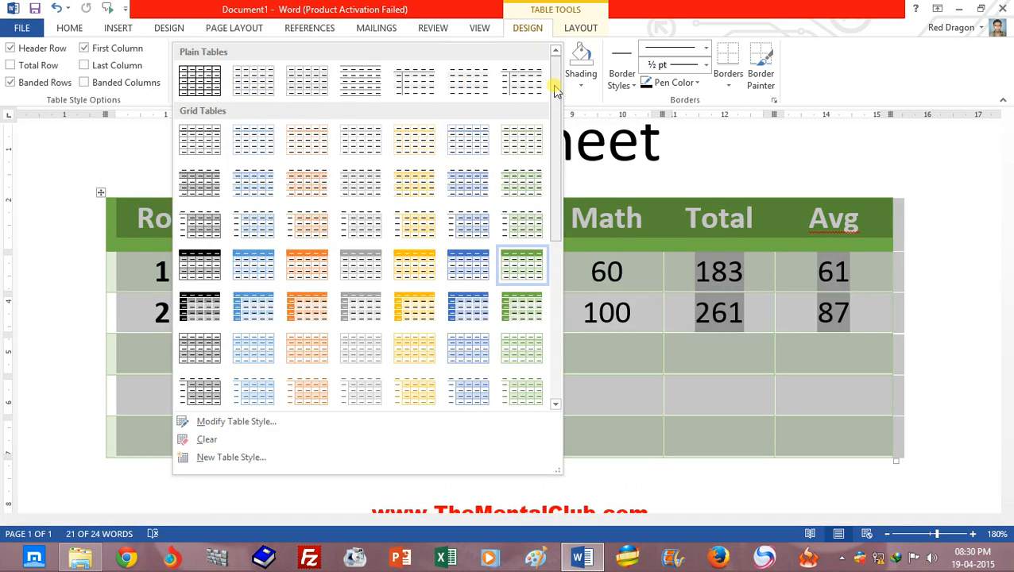
click(199, 306)
click(629, 363)
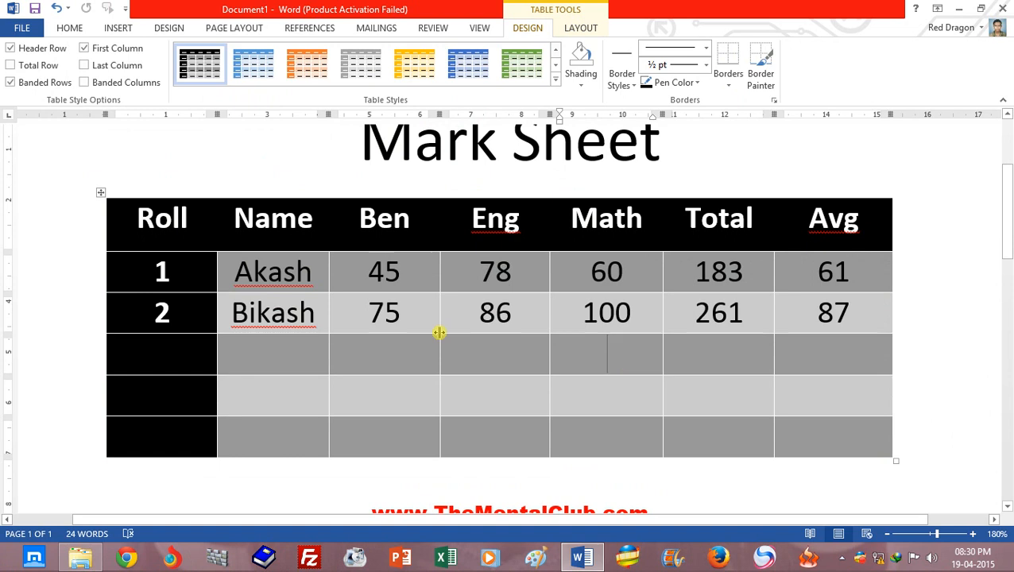
Step: Apply the light blue grid table style with blue text and banded rows to the whole table
click(99, 194)
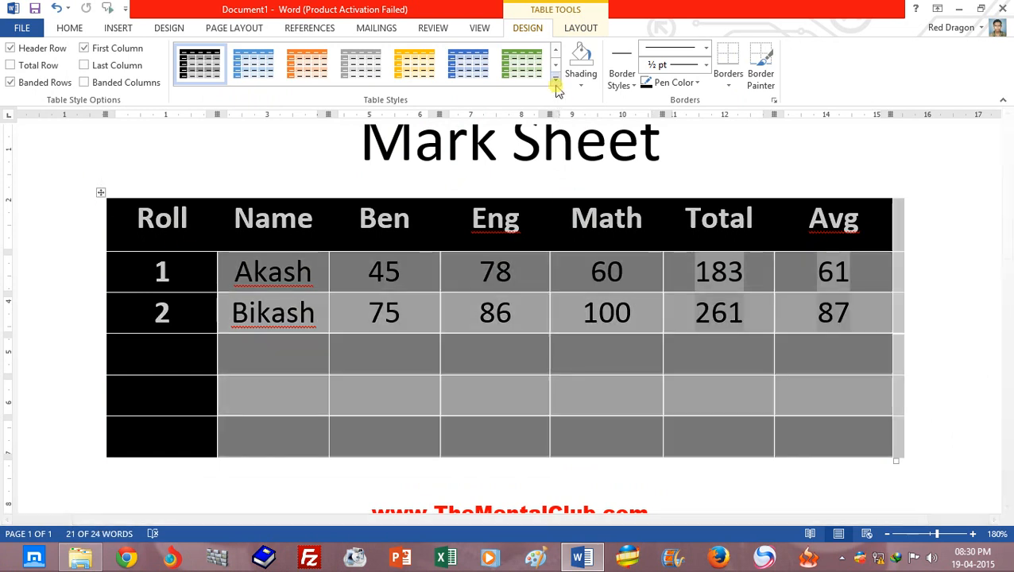
click(555, 79)
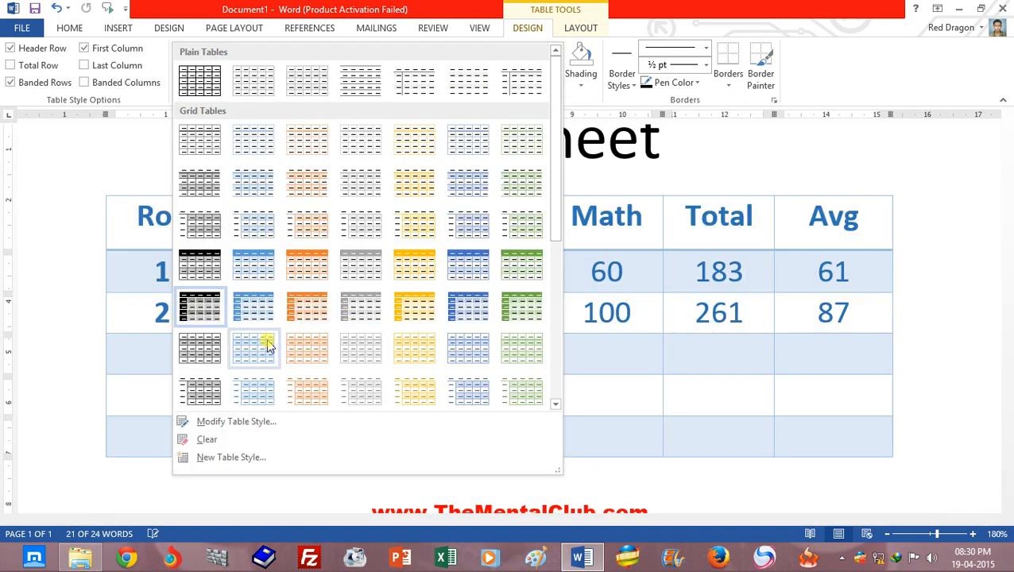
click(268, 345)
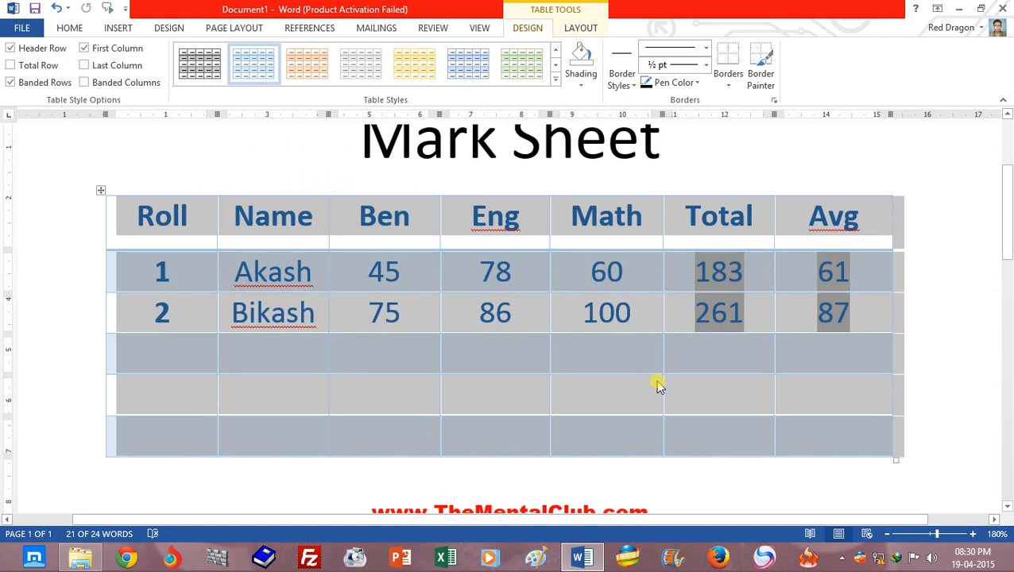
click(599, 312)
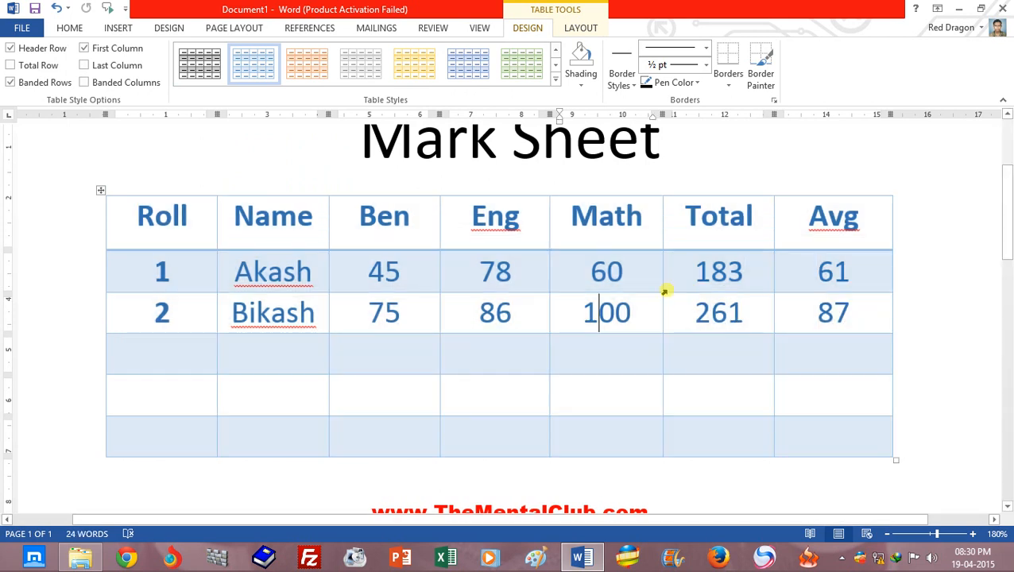
Step: Apply the plain Table Grid style with simple black borders to the whole table
click(100, 190)
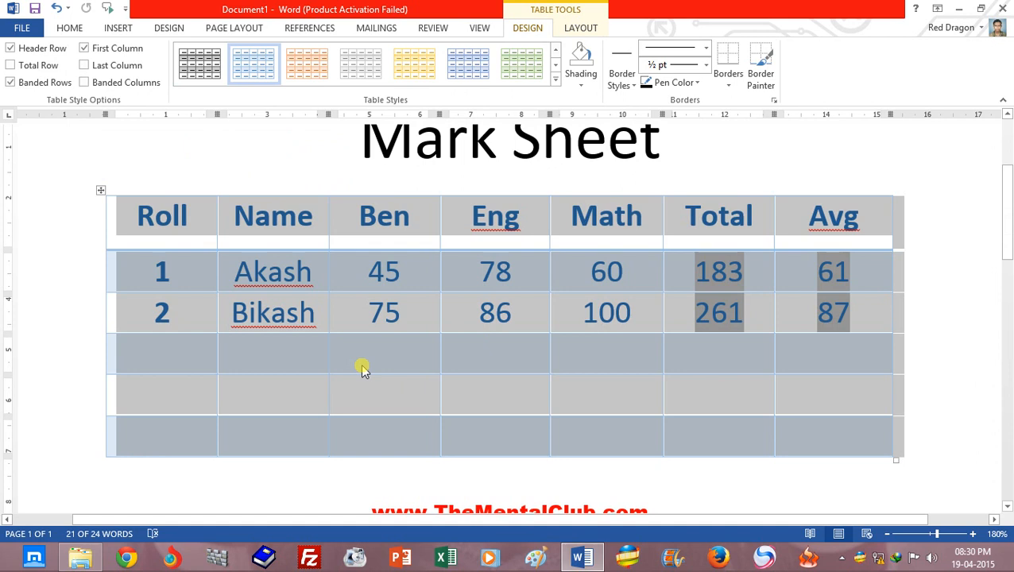
click(554, 79)
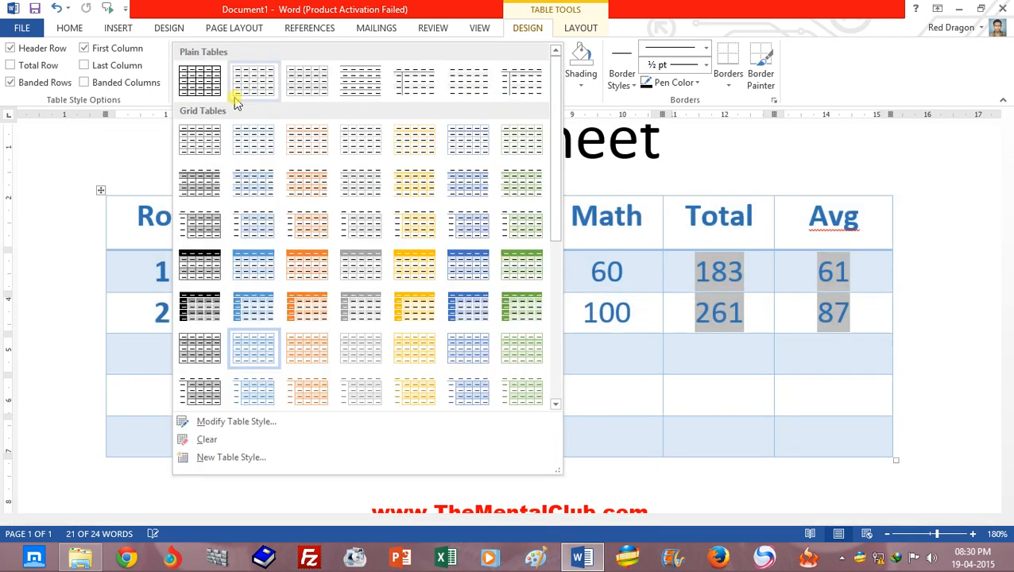
click(200, 82)
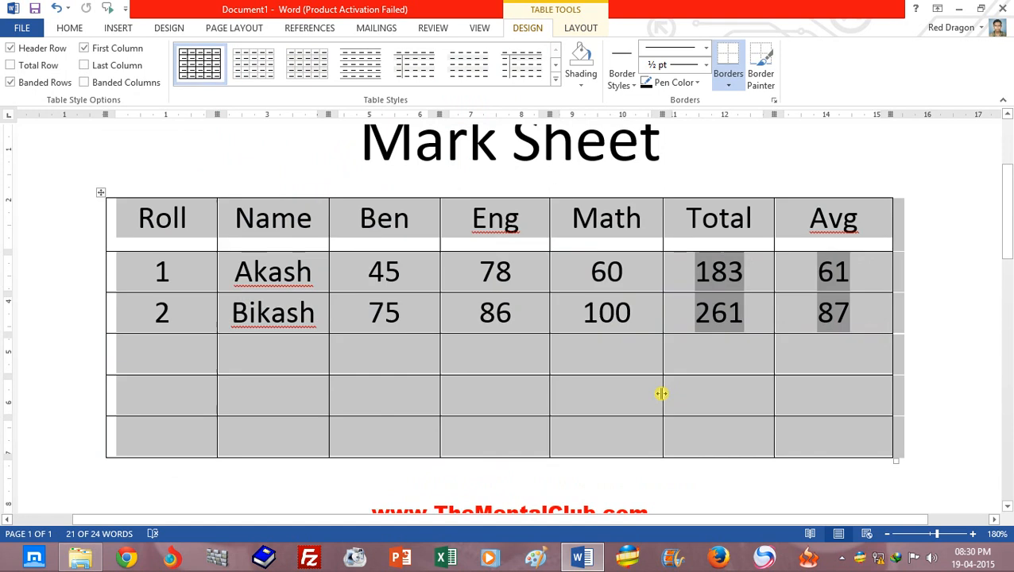
click(554, 80)
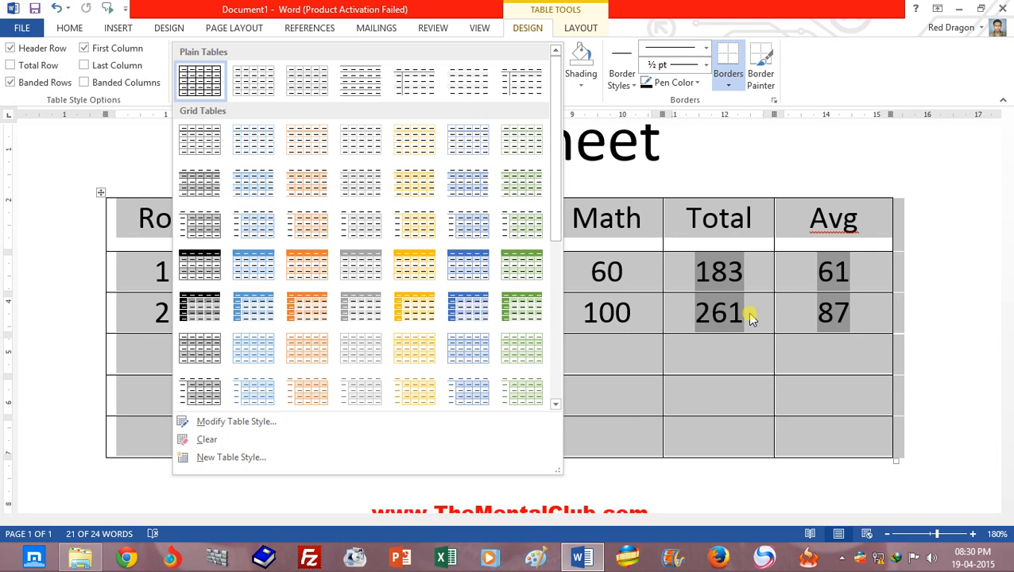
click(70, 32)
click(70, 29)
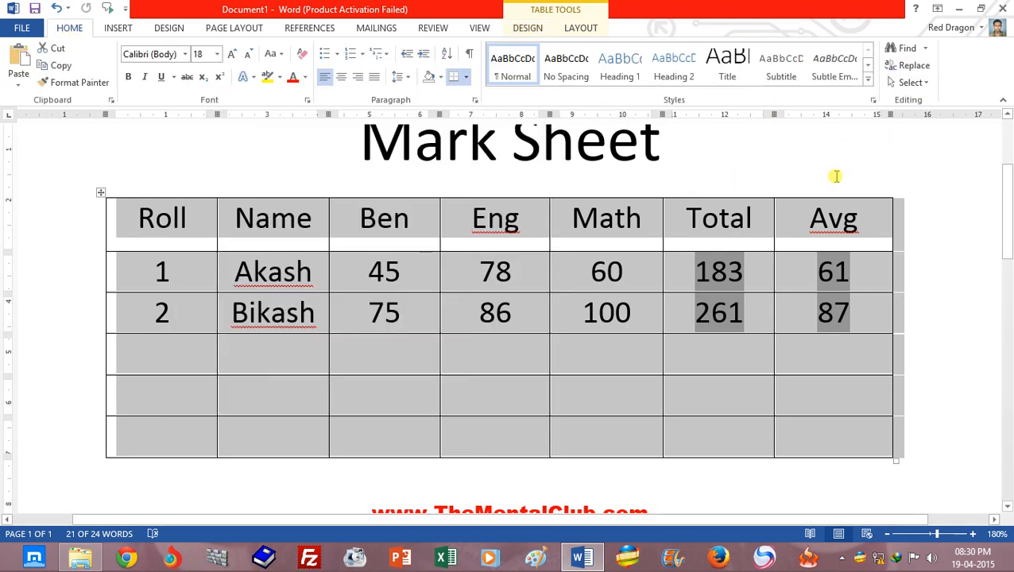
click(867, 80)
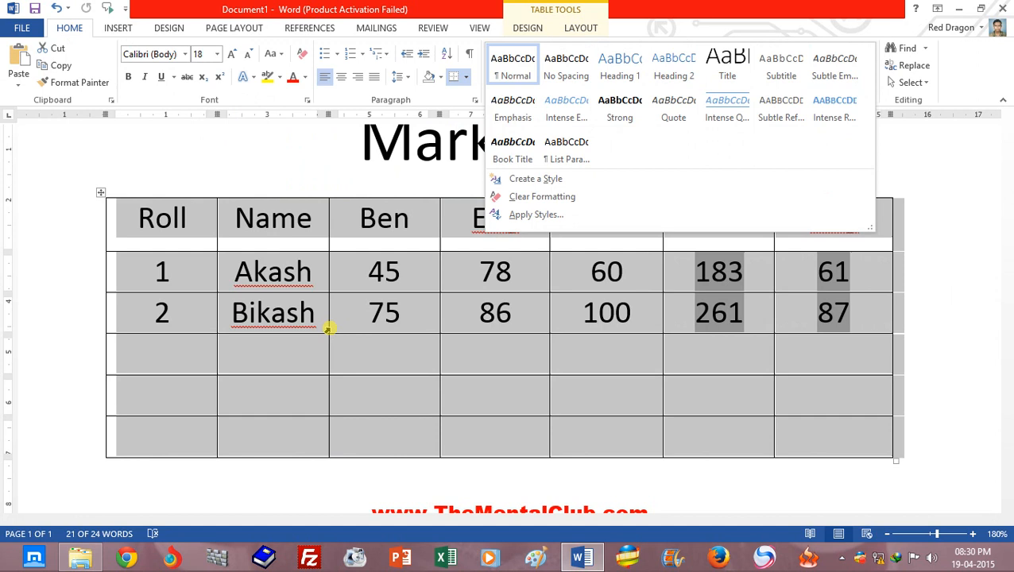
click(339, 7)
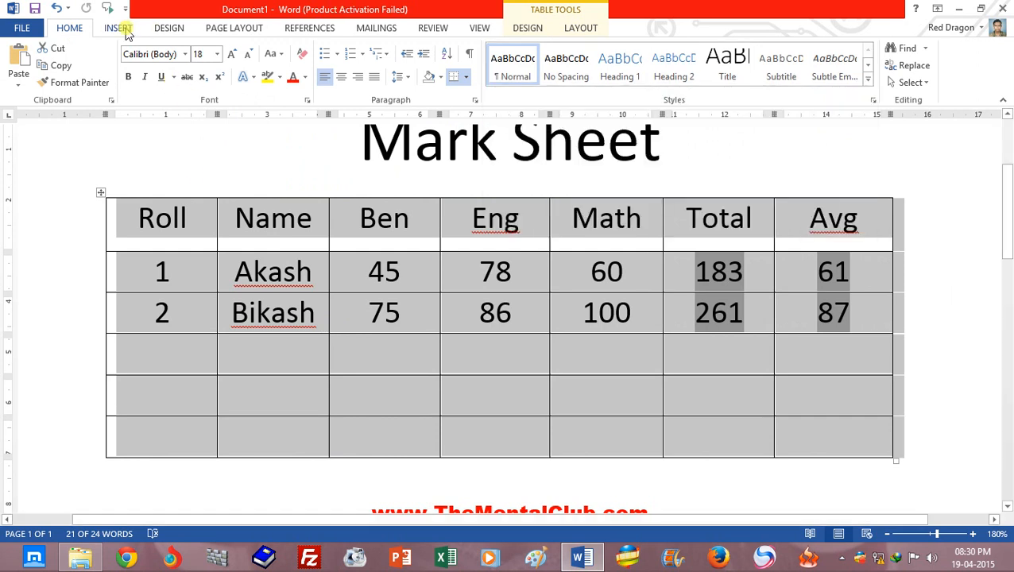
click(119, 29)
Step: Apply the green Grid Table 4 - Accent 6 style to the whole table
click(528, 28)
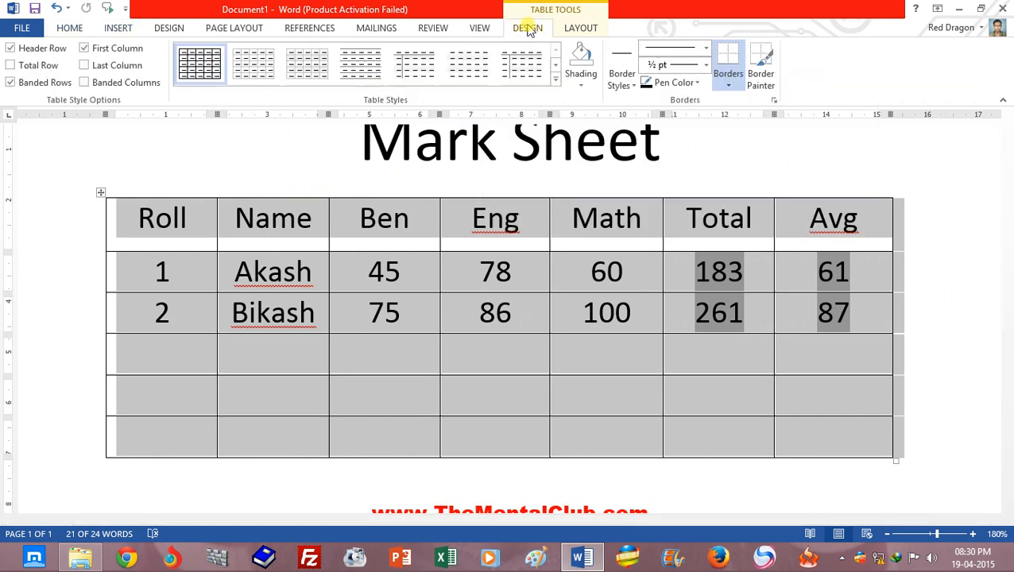
click(556, 87)
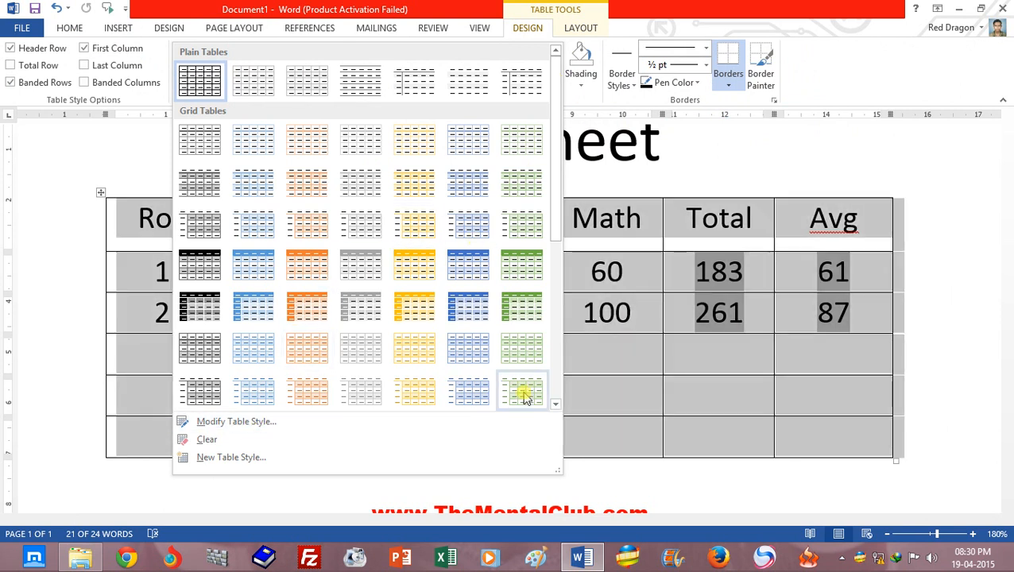
click(539, 268)
Step: Examine the font, font size, border colour and line weight settings of the Grid Table 4 - Accent 6 style, leaving them unmodified
click(555, 80)
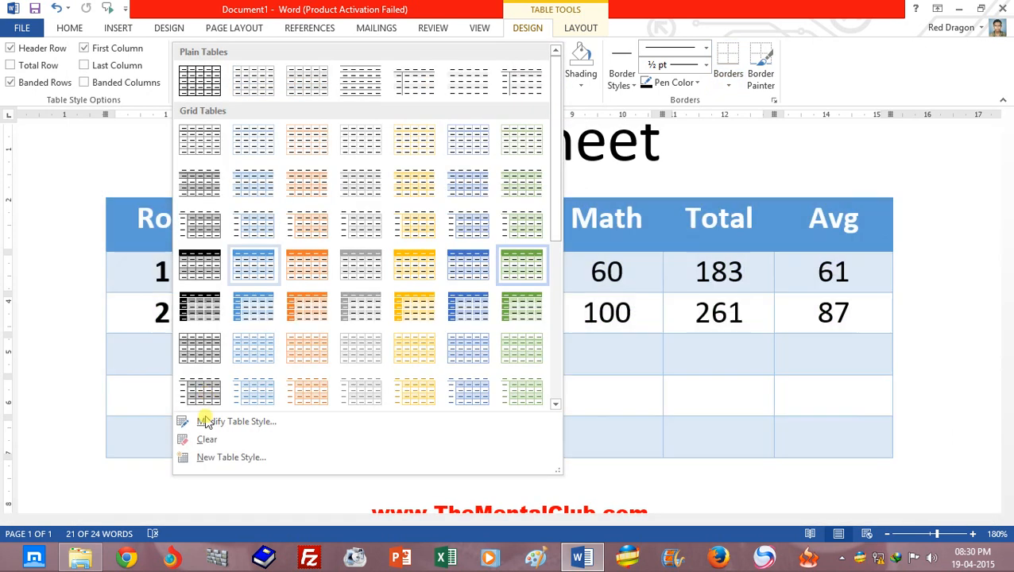
click(205, 420)
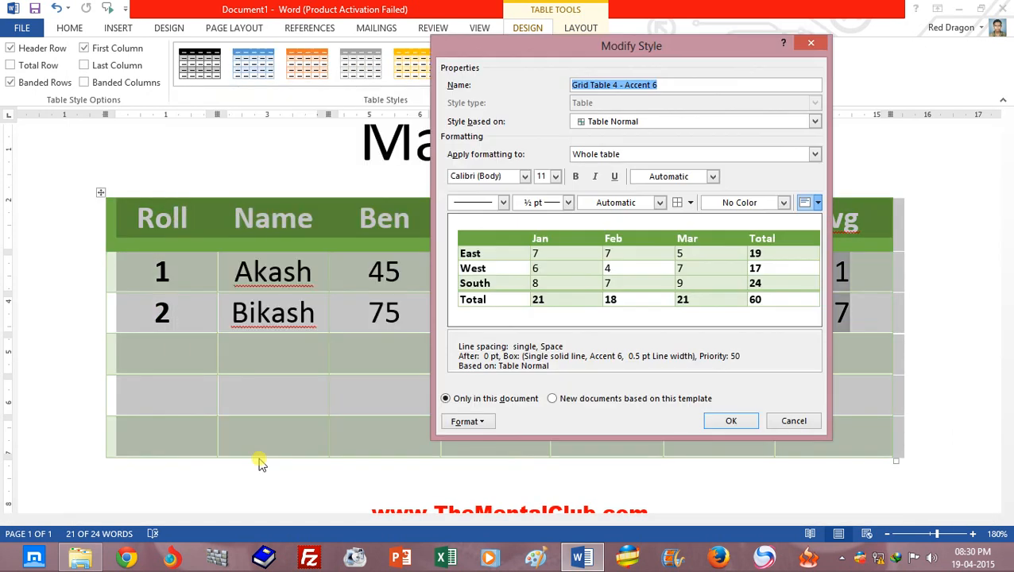
click(591, 86)
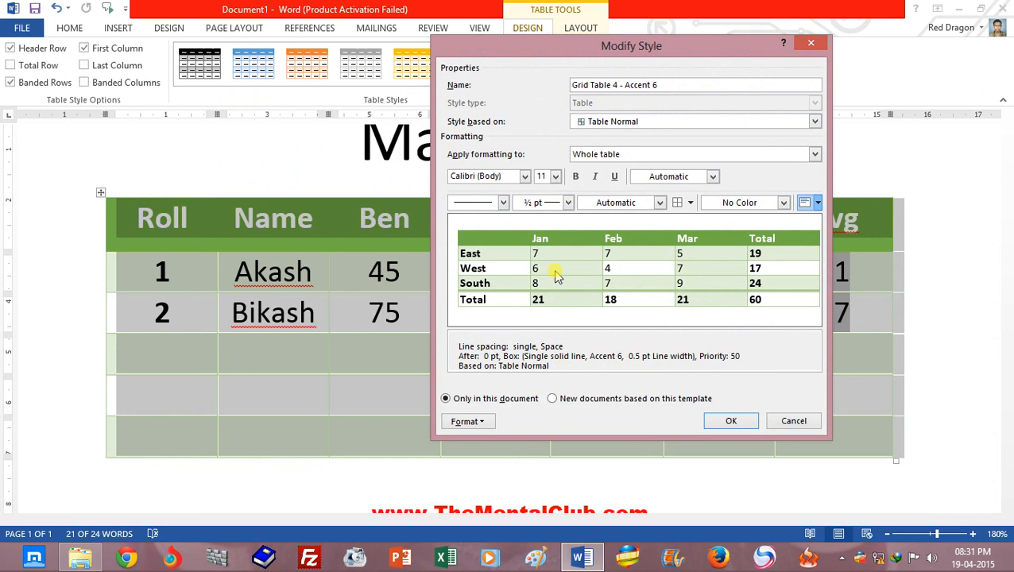
click(525, 176)
click(525, 176)
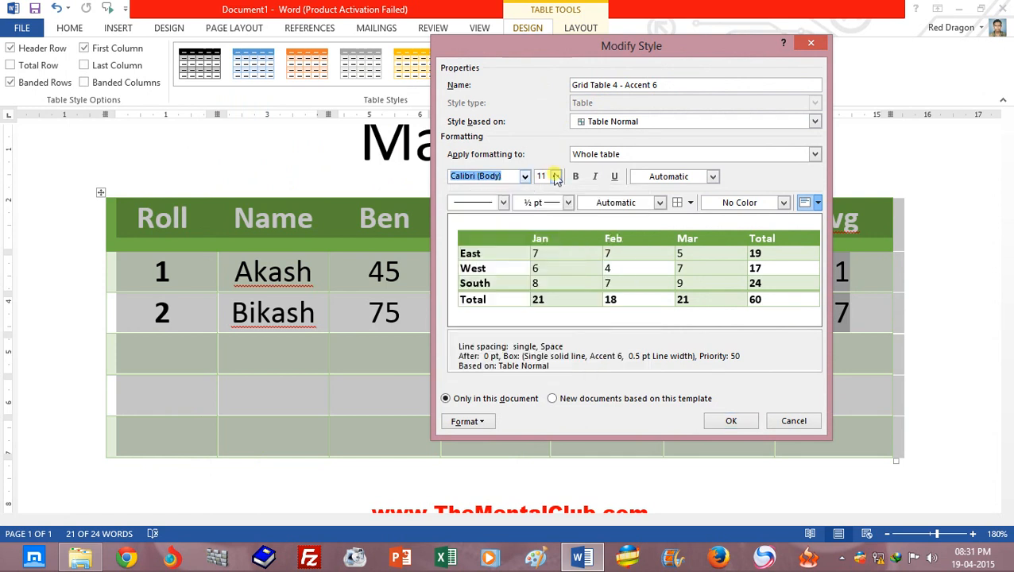
click(557, 177)
click(558, 177)
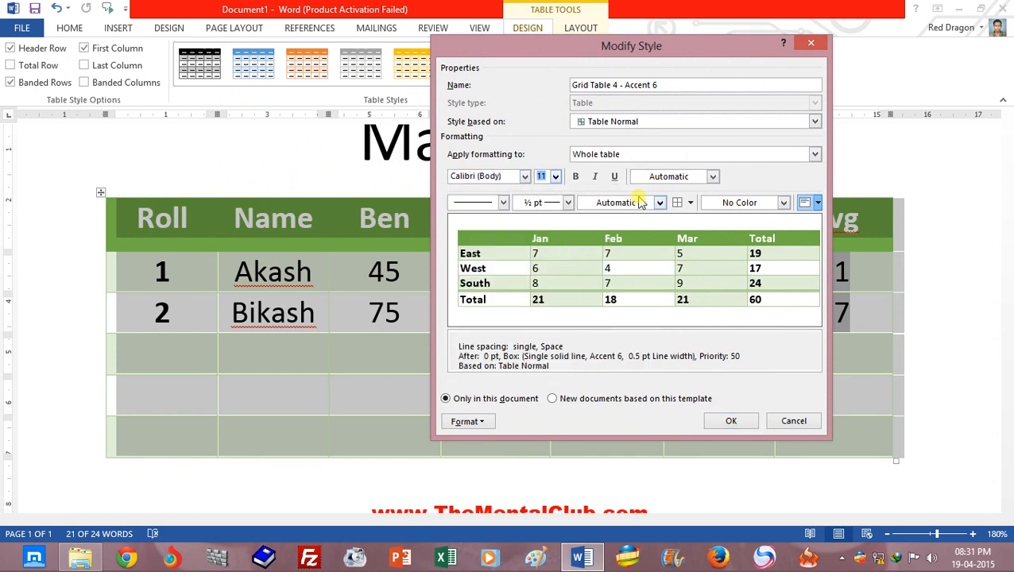
click(660, 202)
click(659, 203)
click(567, 202)
click(567, 203)
click(809, 45)
click(415, 347)
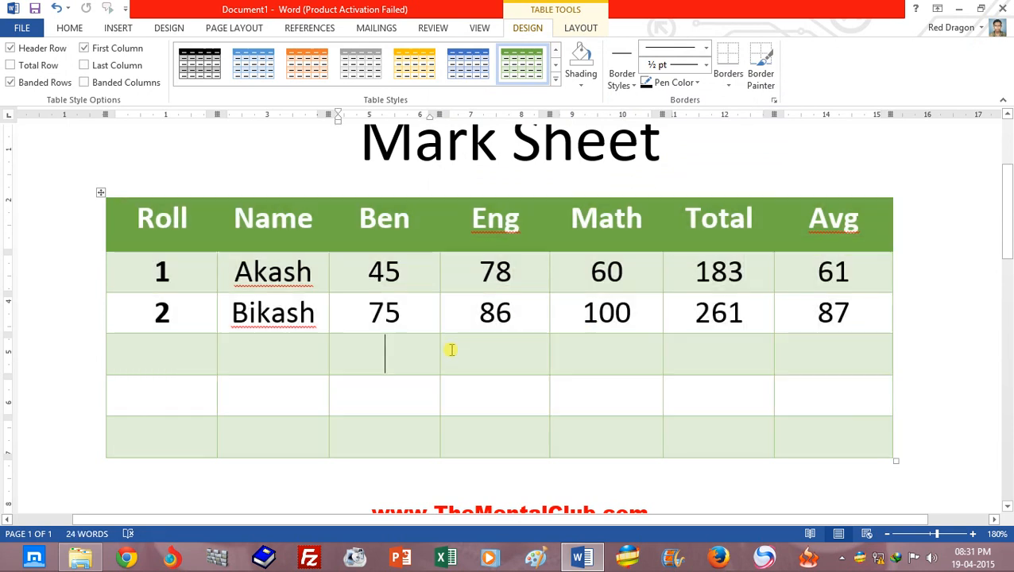
Step: Return the whole table to the plain Table Grid style with black borders and no banding
click(100, 192)
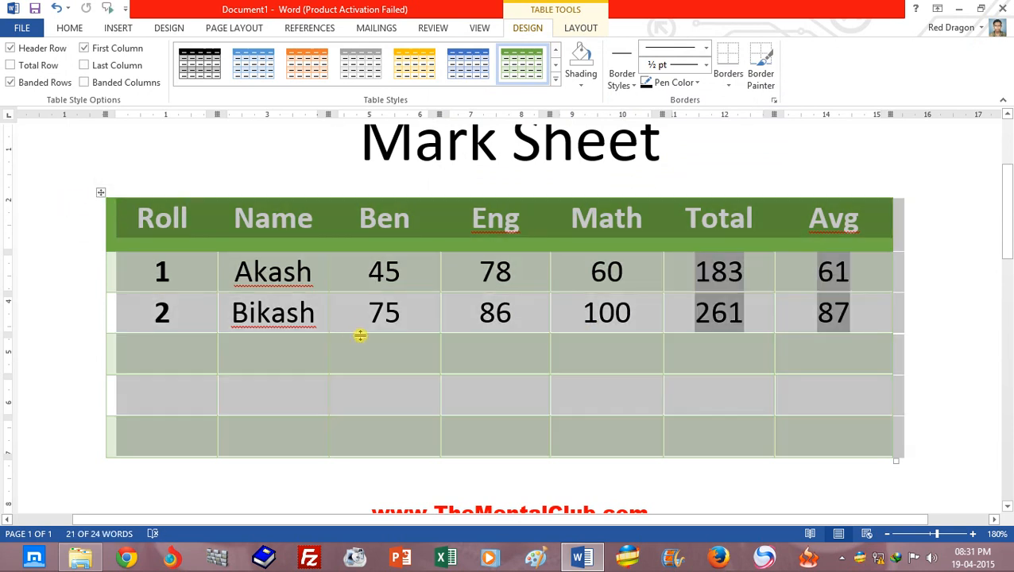
click(555, 79)
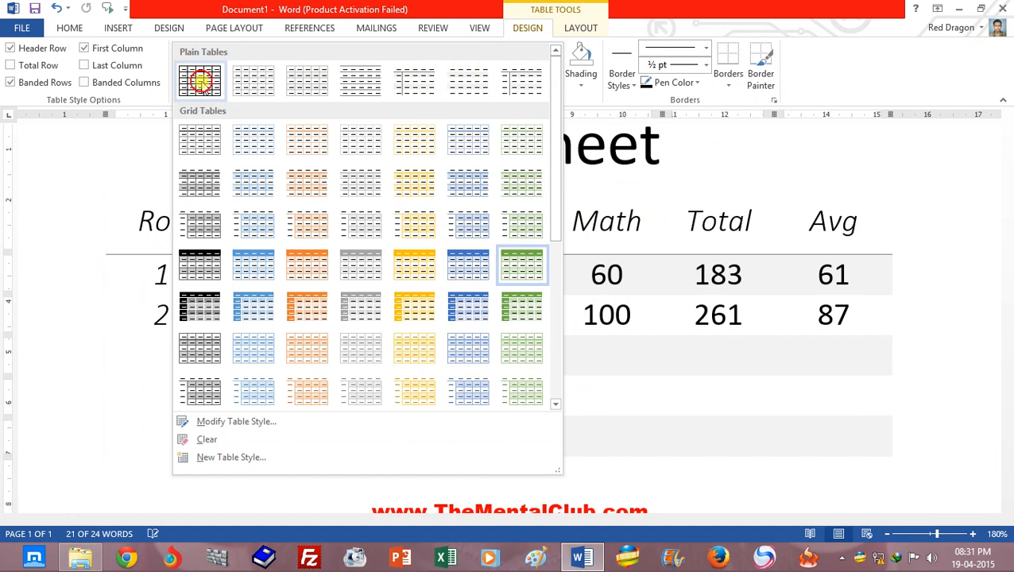
click(201, 75)
click(494, 342)
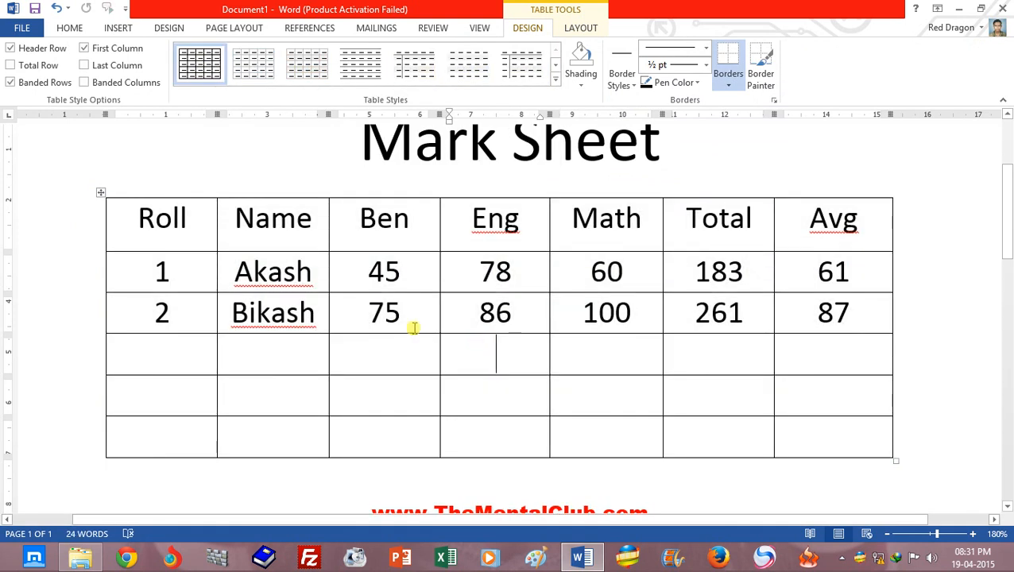
Step: Preview a light green cell shading on the whole table without applying it
click(100, 192)
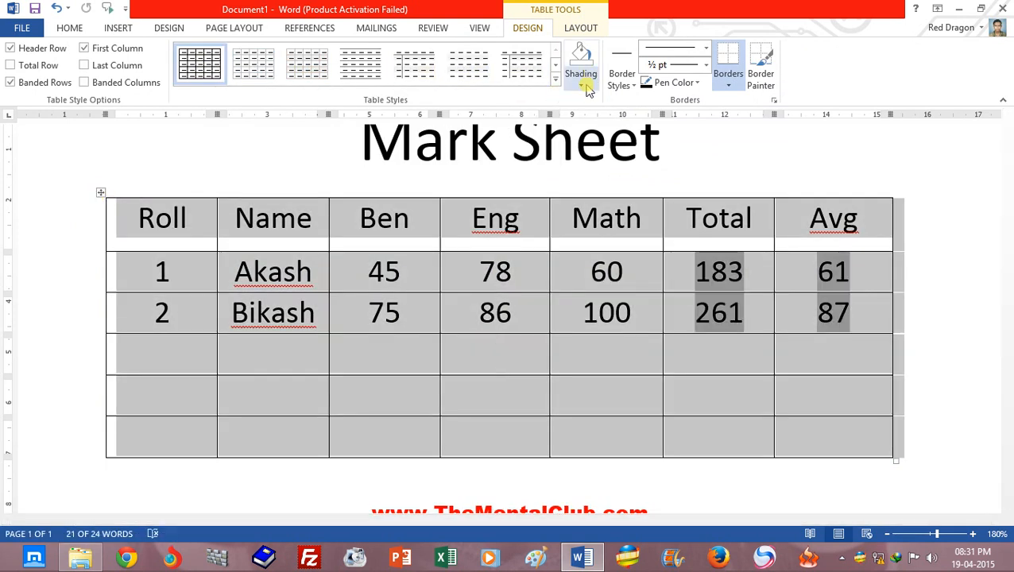
click(586, 86)
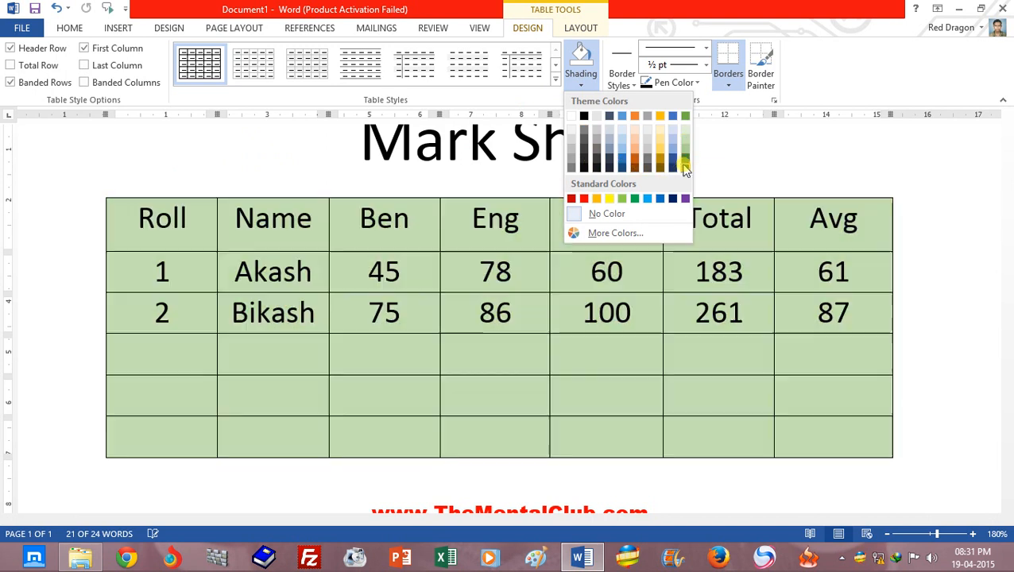
key(Escape)
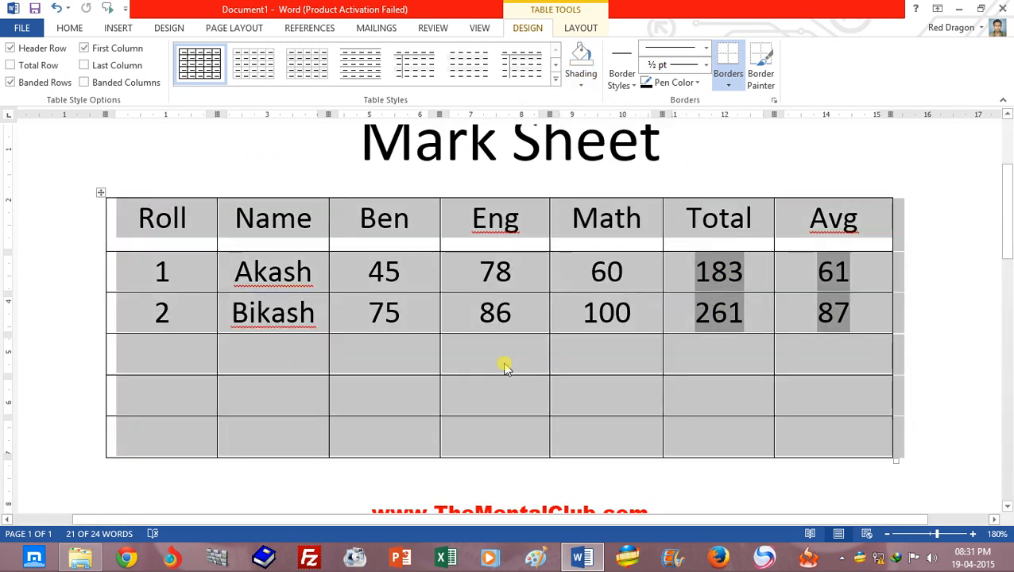
click(506, 367)
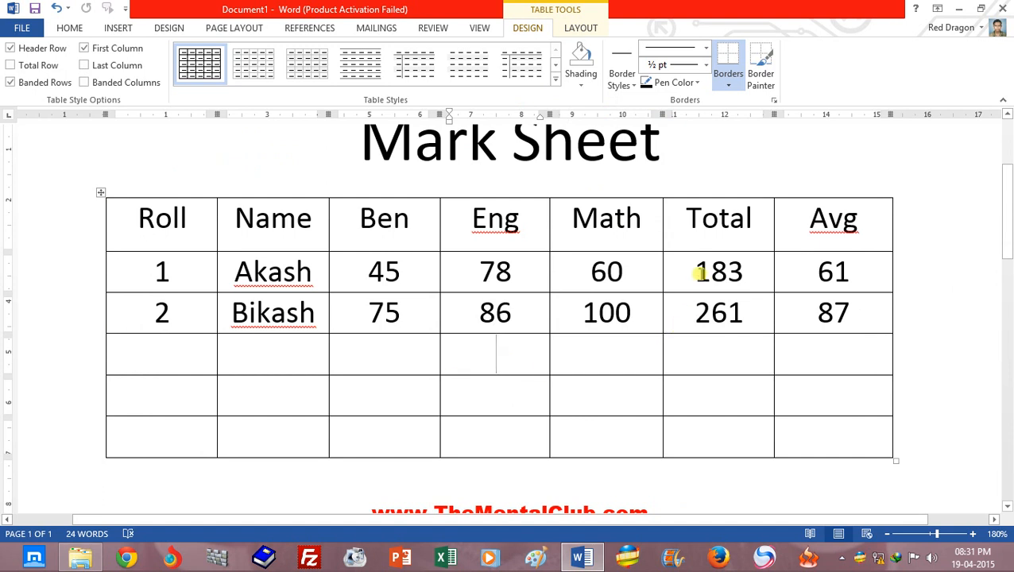
Step: Preview dark red shading on the two filled Total cells without applying it
drag(694, 272, 839, 314)
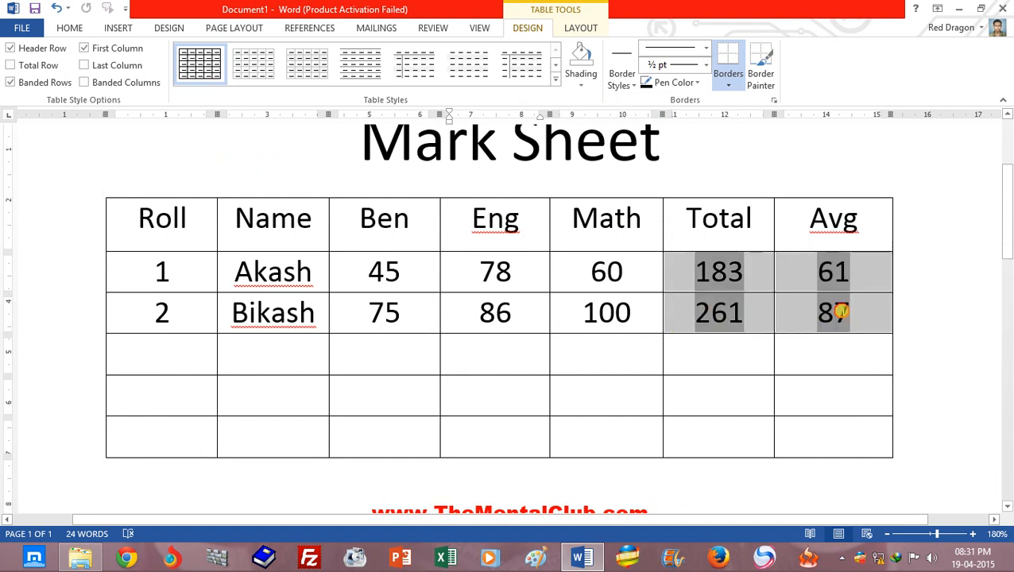
click(766, 392)
drag(692, 270, 724, 313)
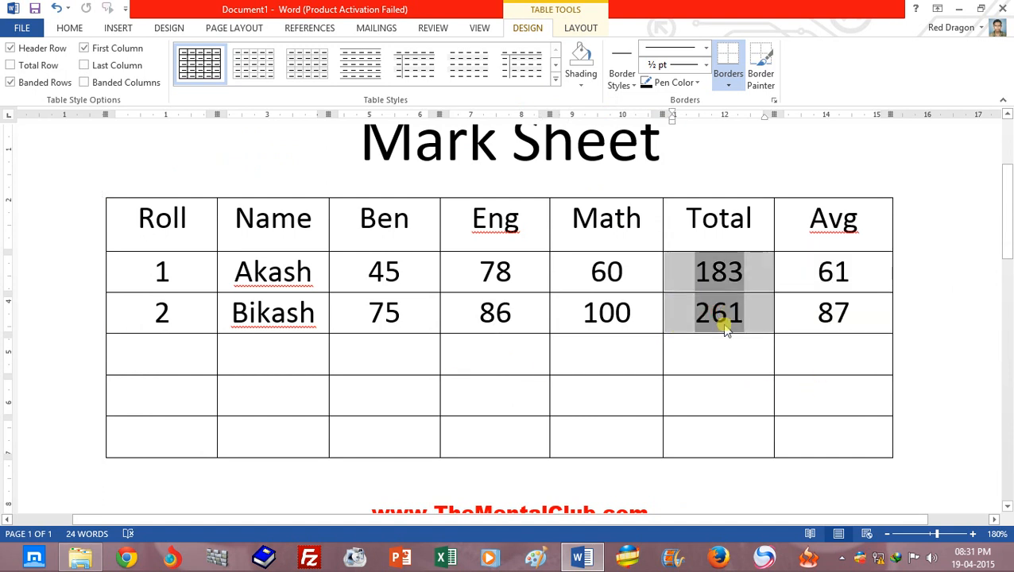
click(581, 84)
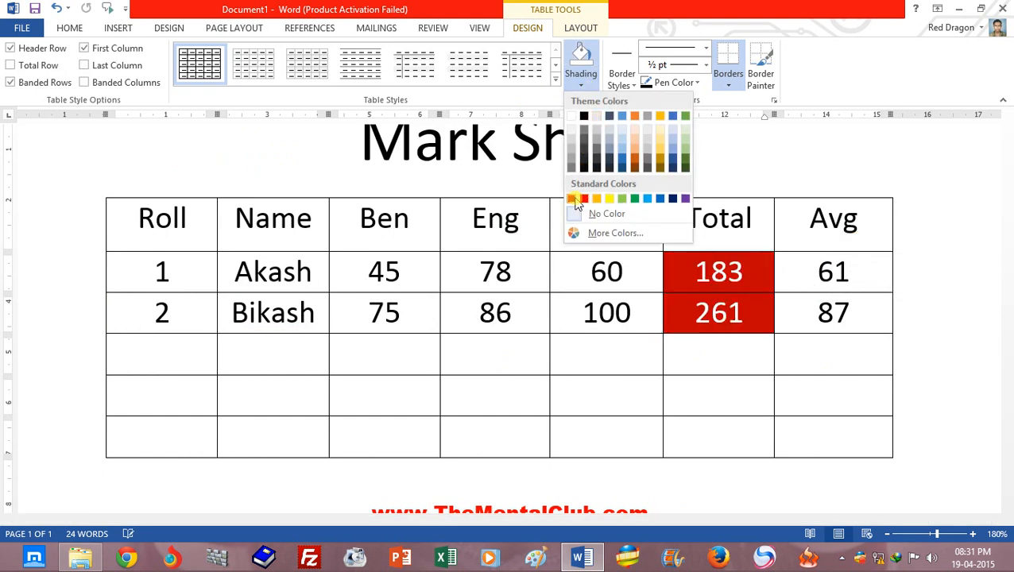
click(661, 298)
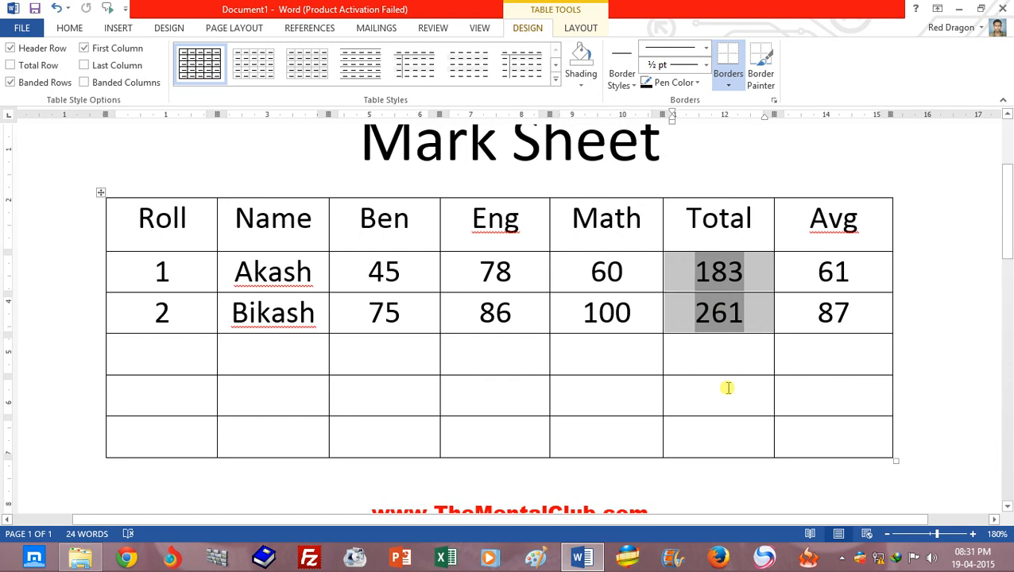
click(723, 367)
Step: Shade the Avg cell of the roll 2 row red, and undo the shading
double_click(707, 313)
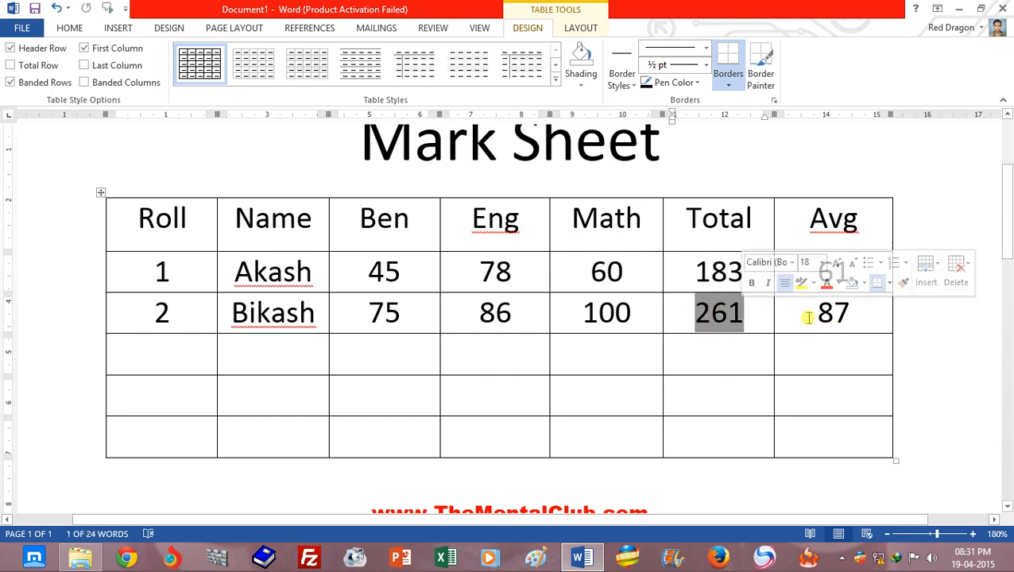
drag(808, 315, 850, 317)
click(581, 84)
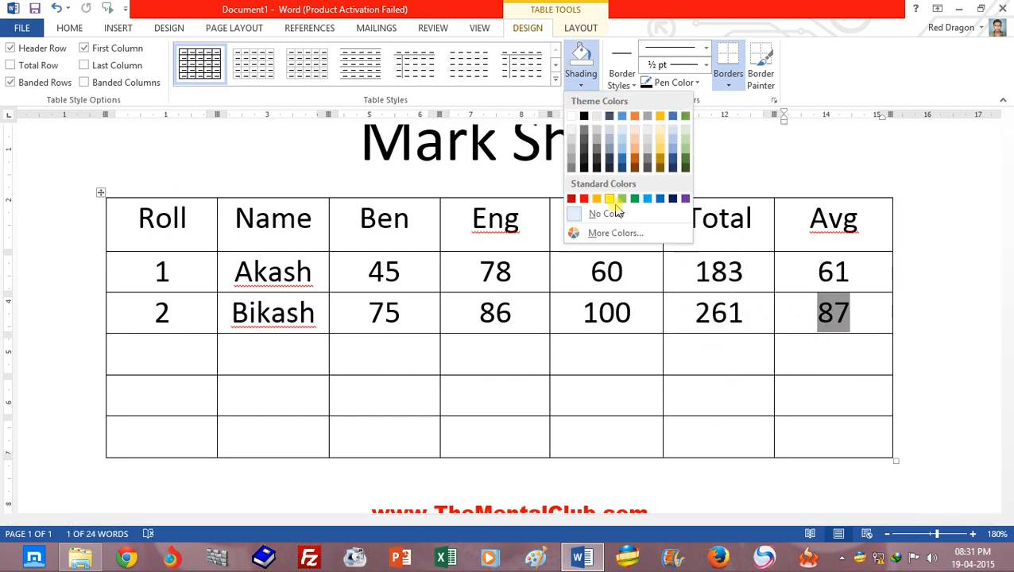
click(583, 198)
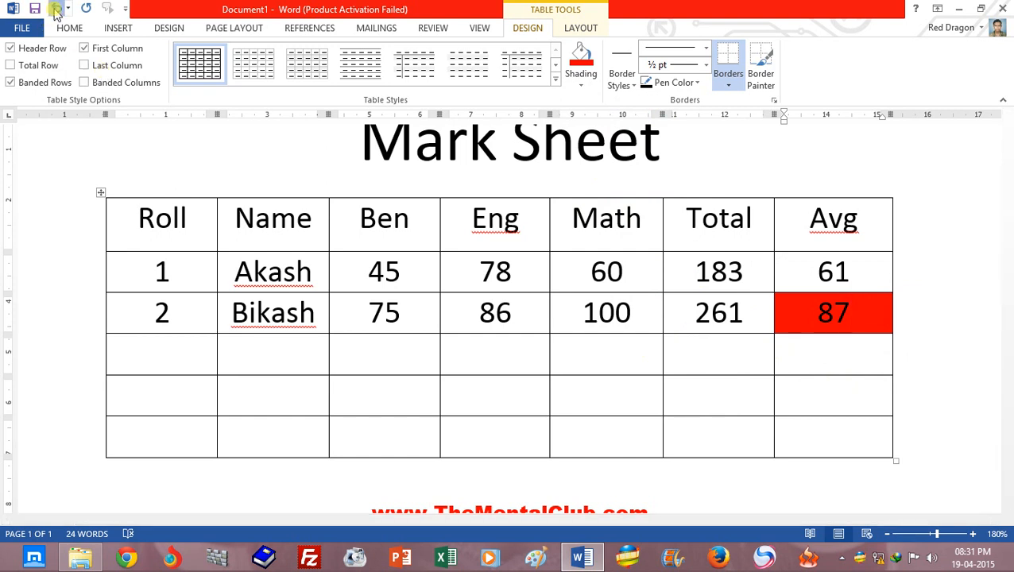
click(56, 11)
click(450, 296)
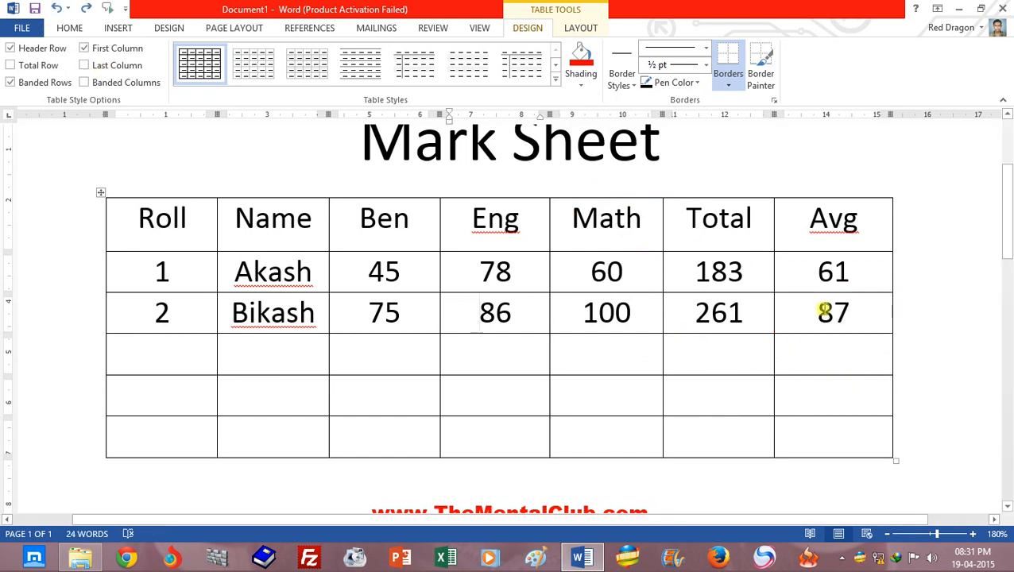
Step: Look at the custom shading colour options for the whole table and close them without choosing a colour
double_click(822, 310)
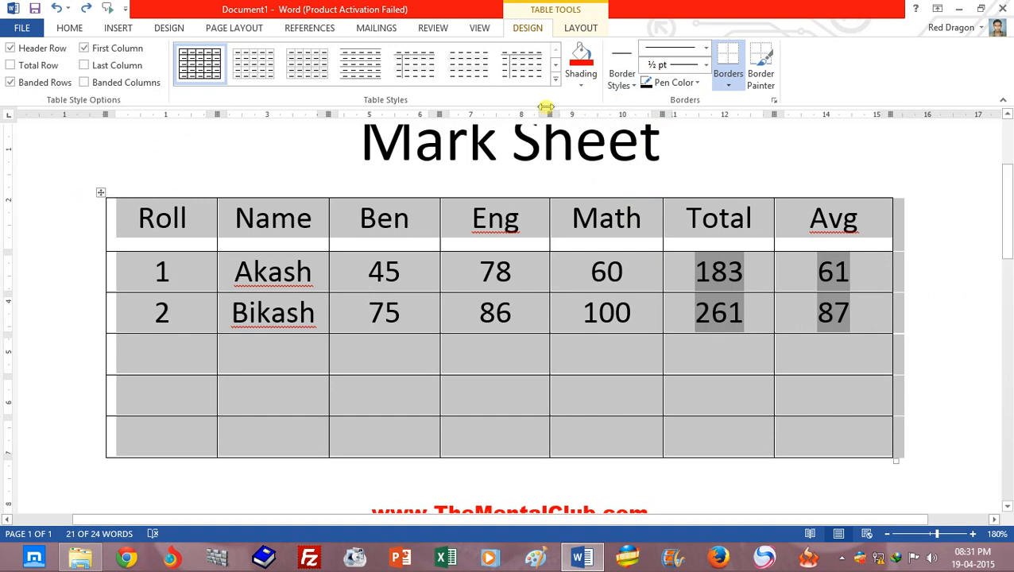
click(580, 85)
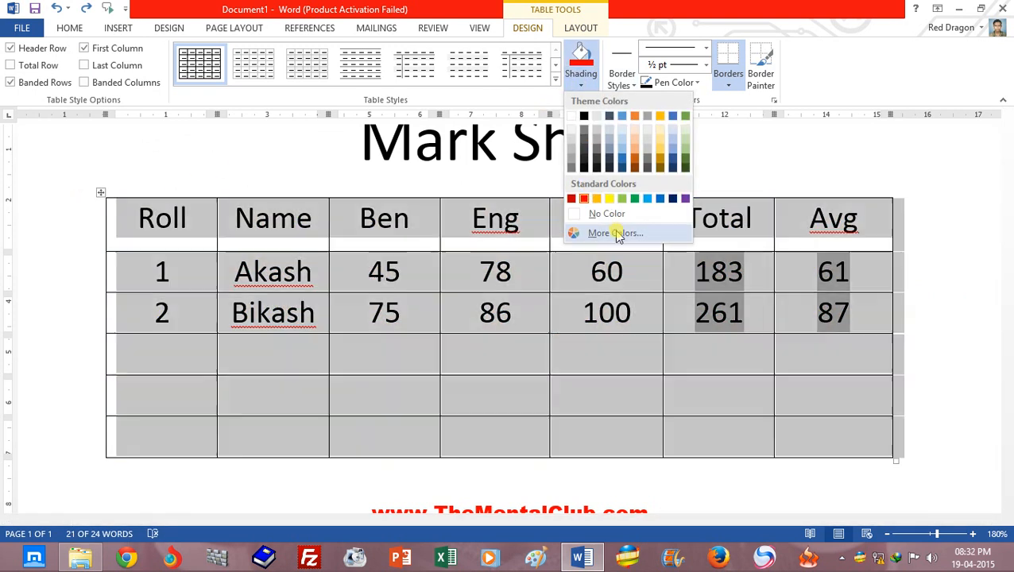
click(613, 233)
click(471, 165)
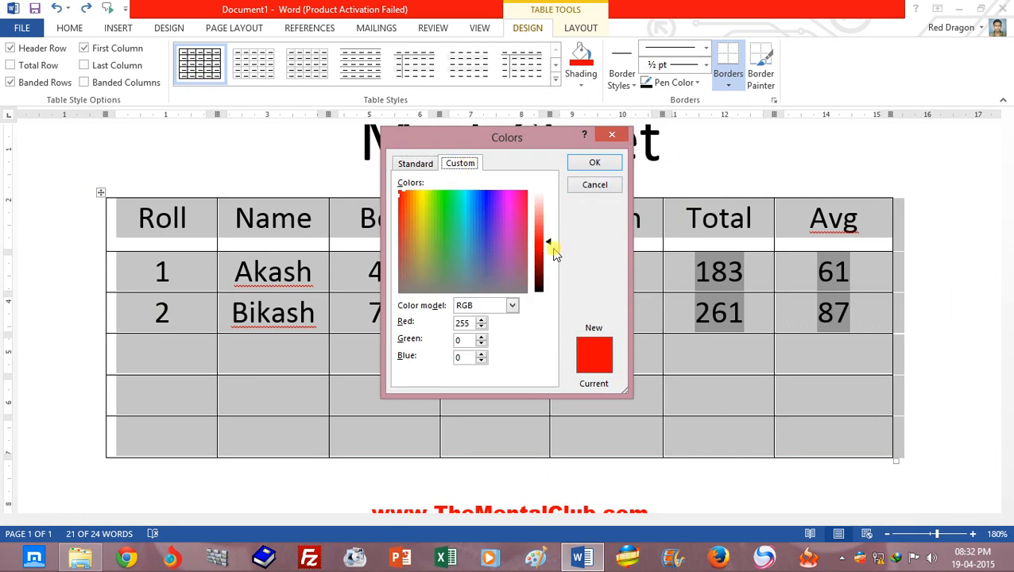
click(613, 140)
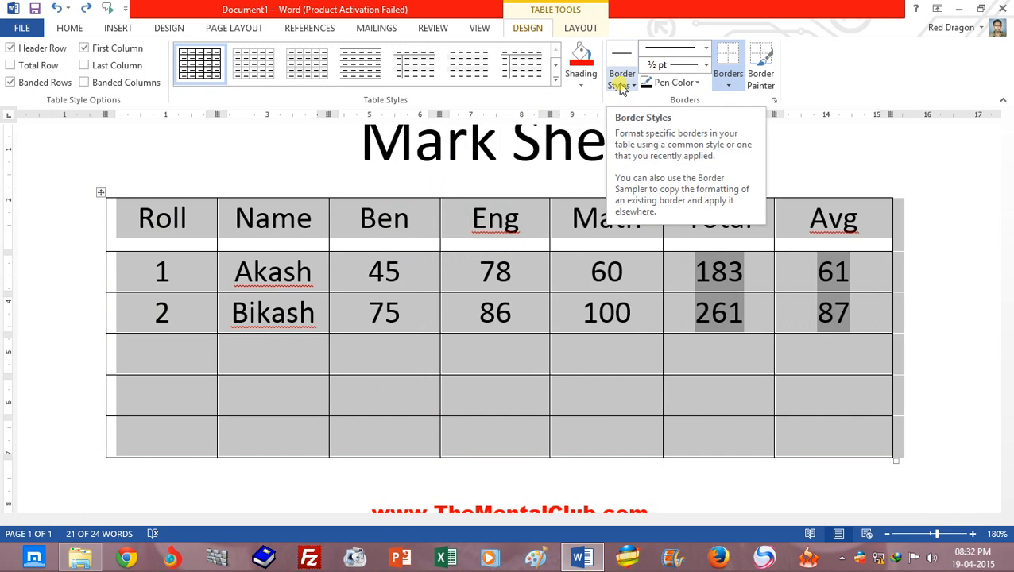
Step: Apply the orange 1 ½ pt border style to all borders of the mark sheet table, and undo it
click(621, 83)
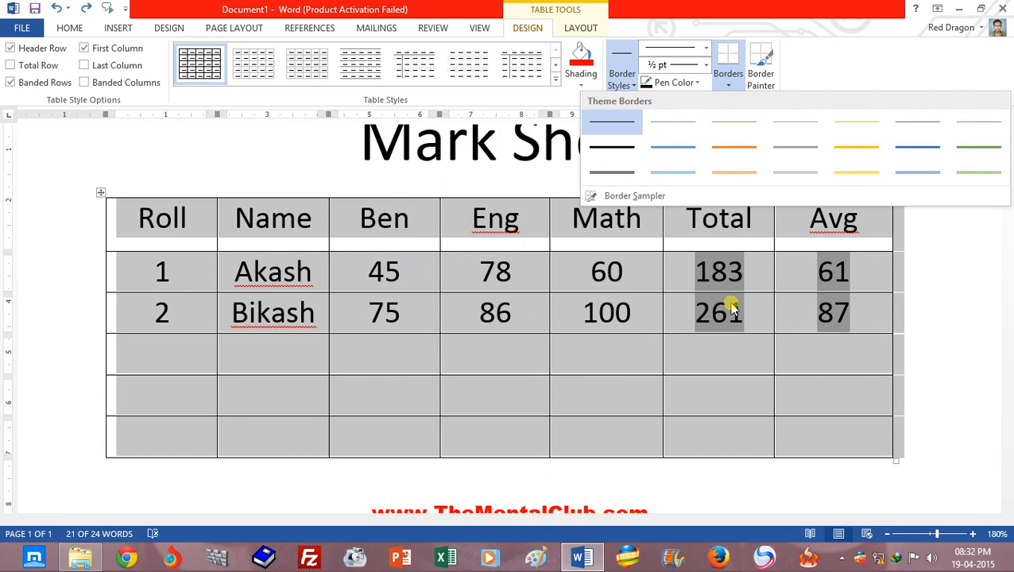
click(750, 153)
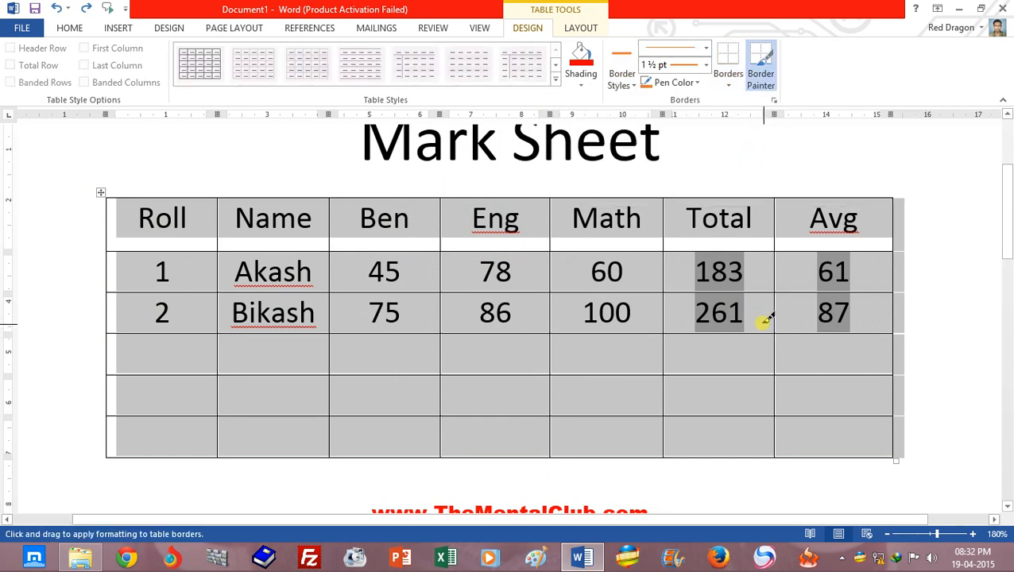
click(727, 79)
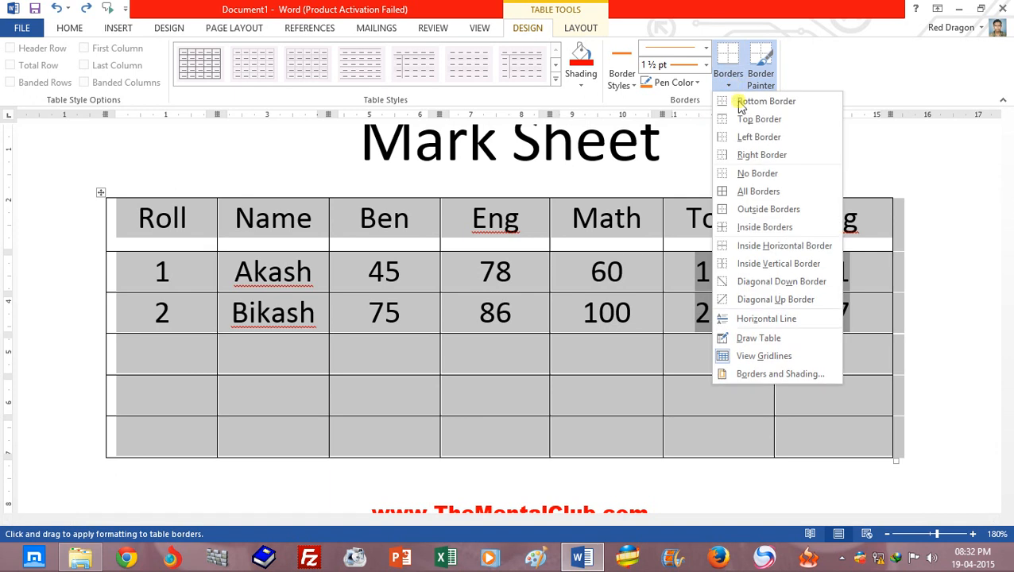
click(753, 191)
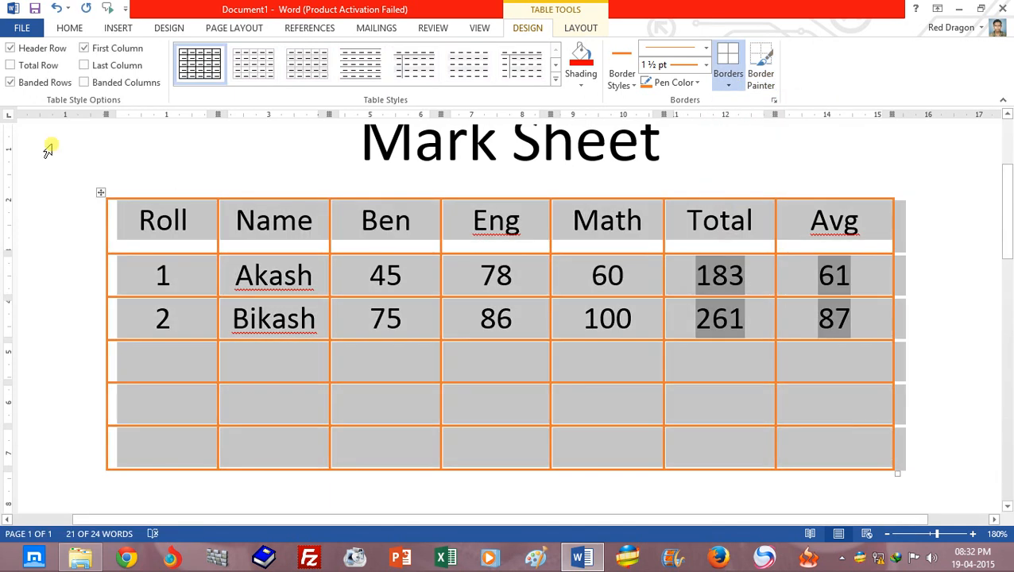
click(56, 8)
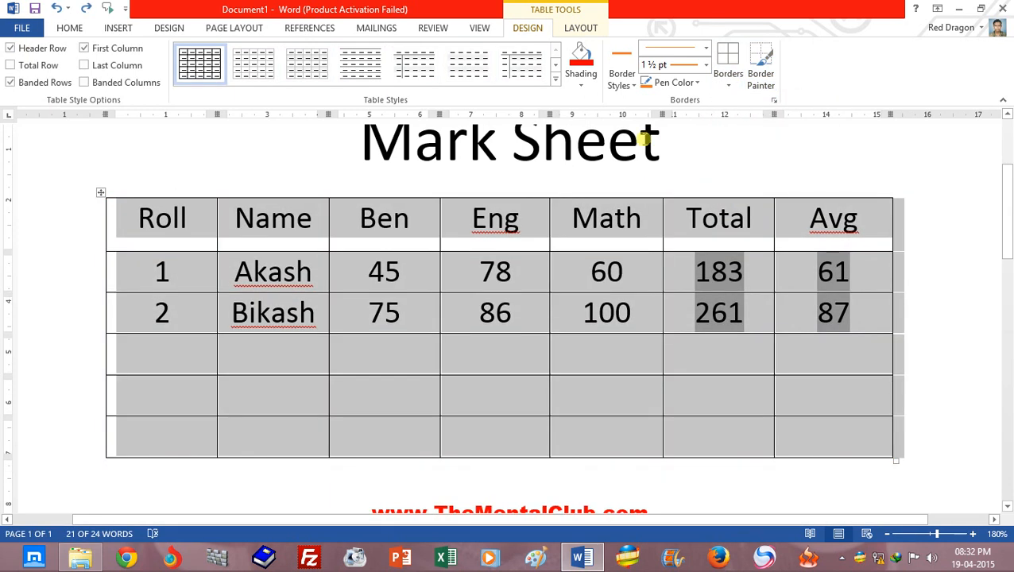
click(562, 302)
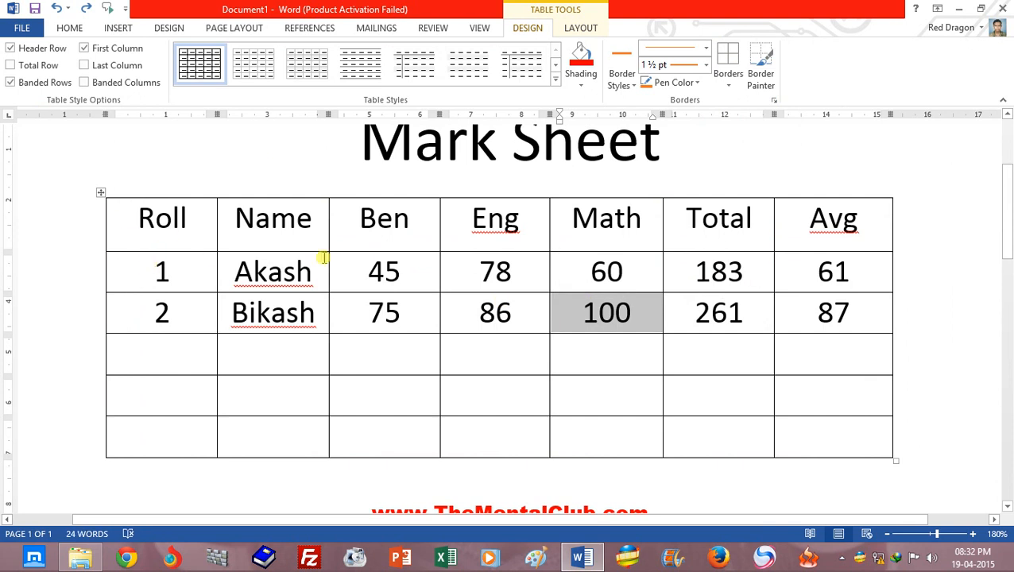
Step: Paint orange 1 ½ pt borders under the header row and along the lines after the Roll, Ben and Math columns
click(99, 193)
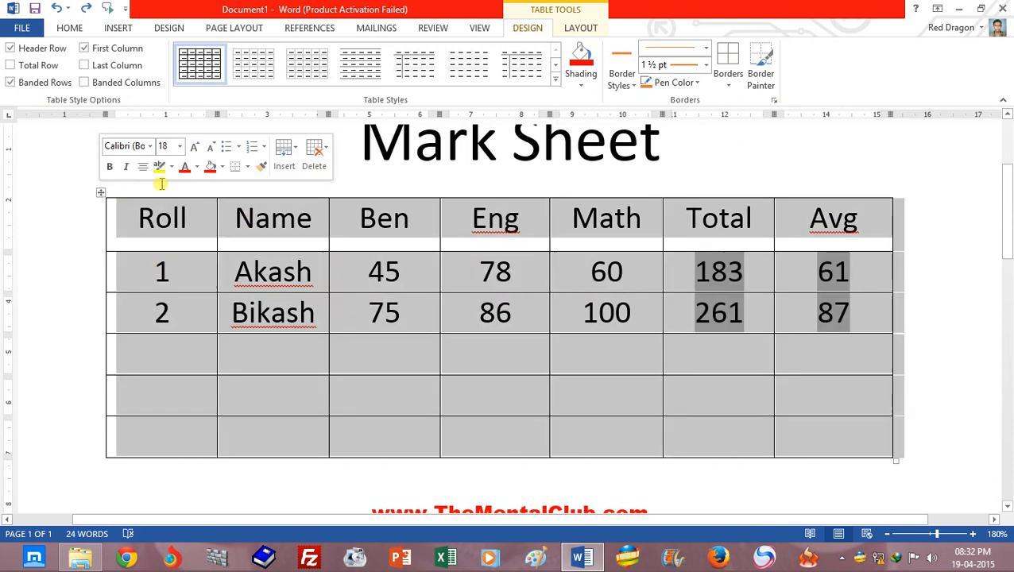
click(619, 62)
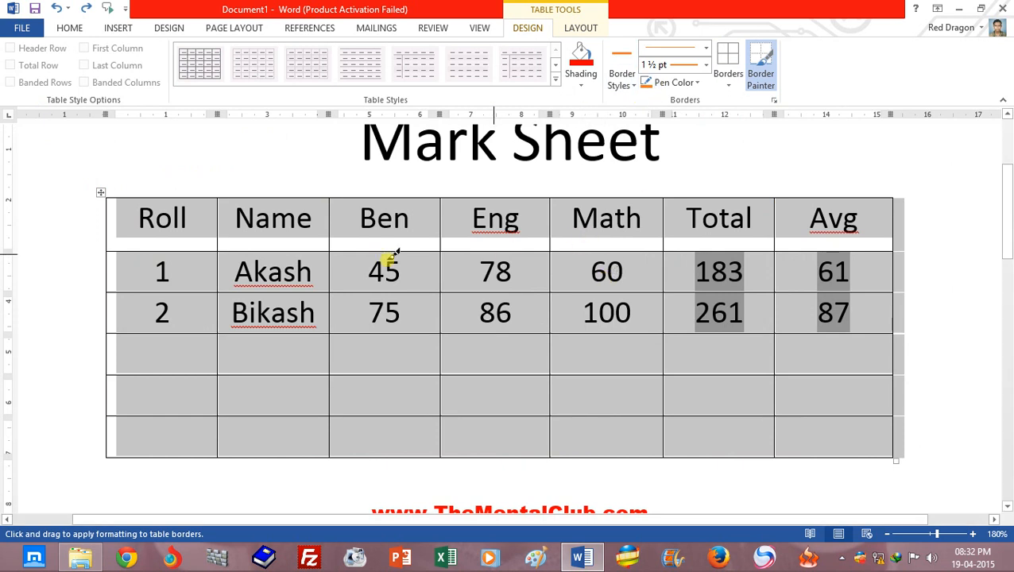
mouse_move(108, 247)
mouse_down()
mouse_move(816, 232)
mouse_move(894, 243)
mouse_up()
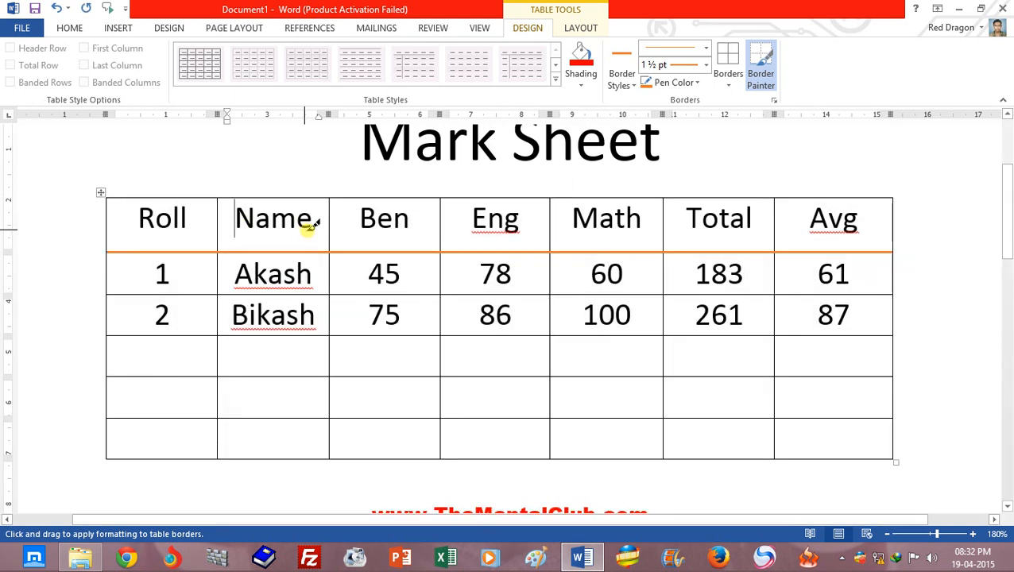
drag(439, 196, 440, 455)
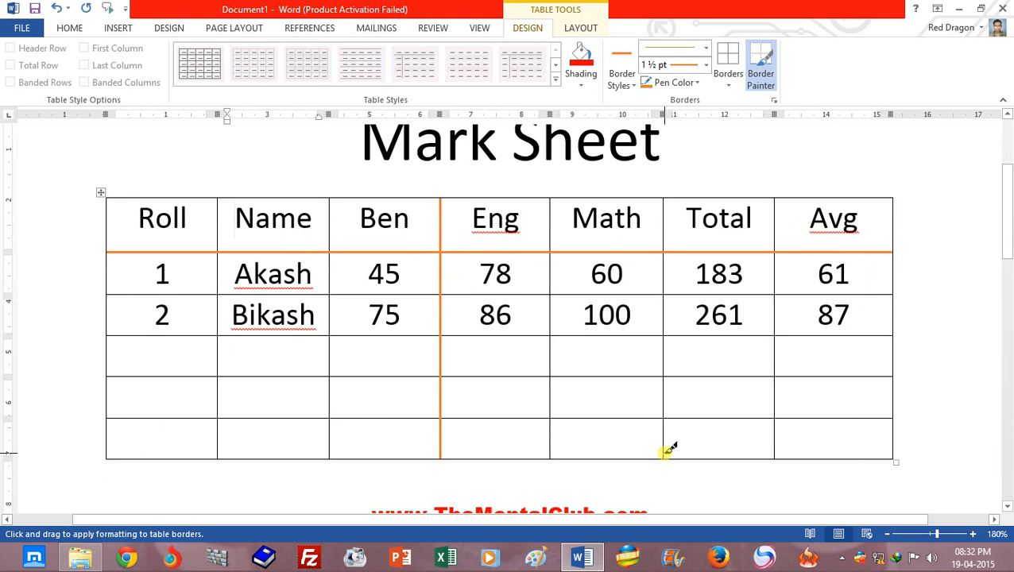
drag(663, 197, 663, 457)
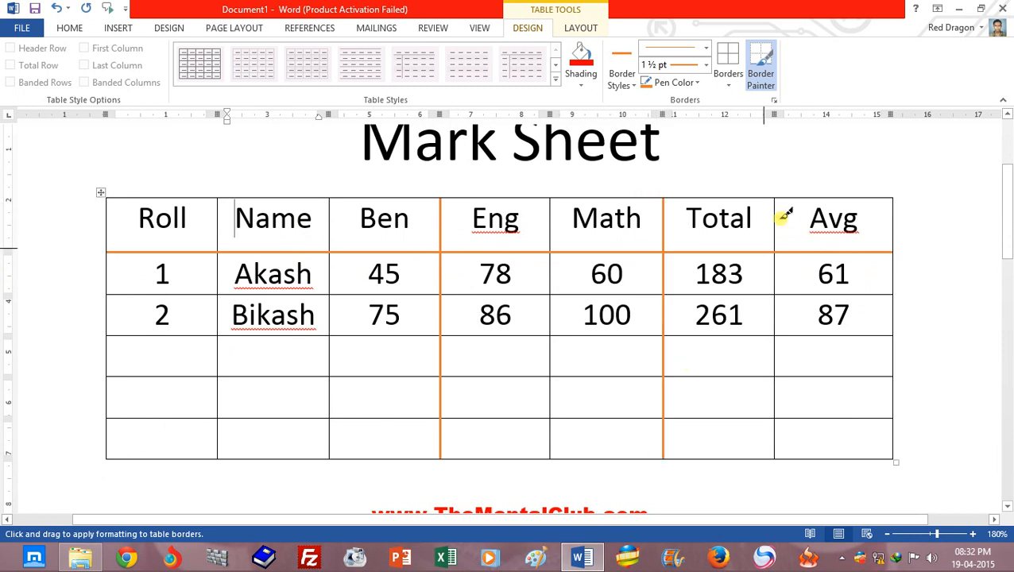
drag(219, 198, 217, 456)
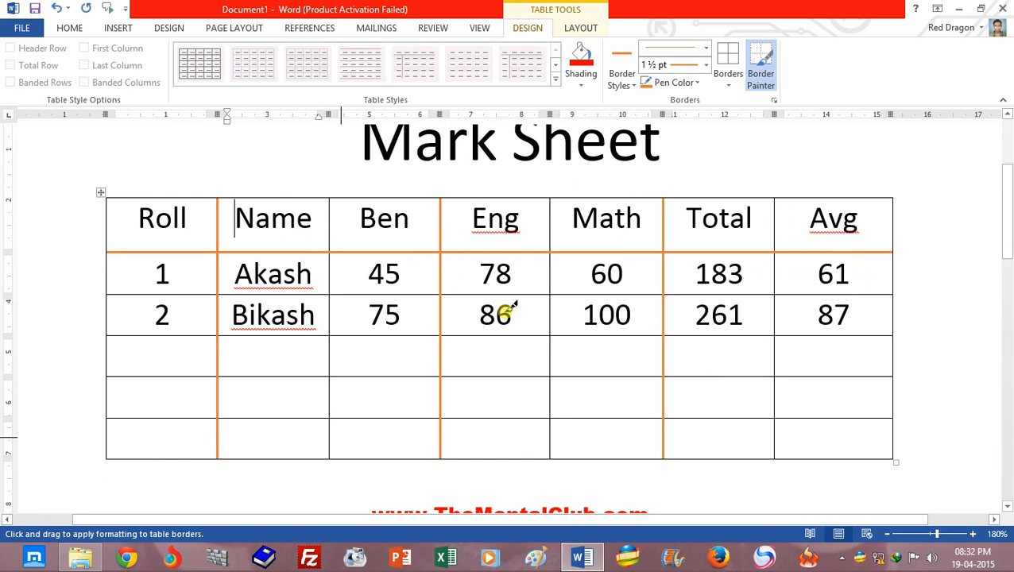
click(761, 70)
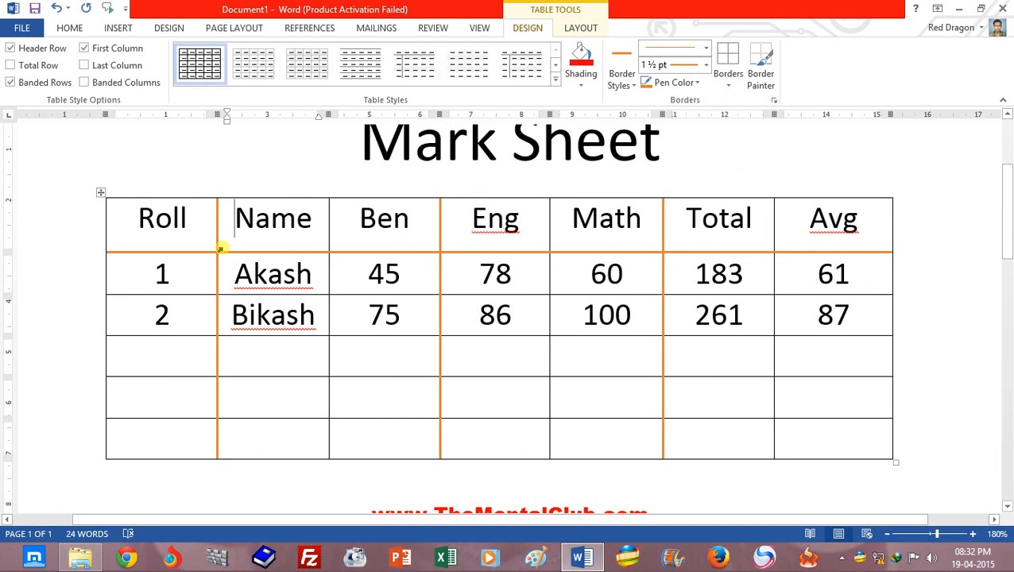
Step: Choose the orange 3 pt thick-and-thin double line style and paint it along the line between Eng and Math
click(706, 53)
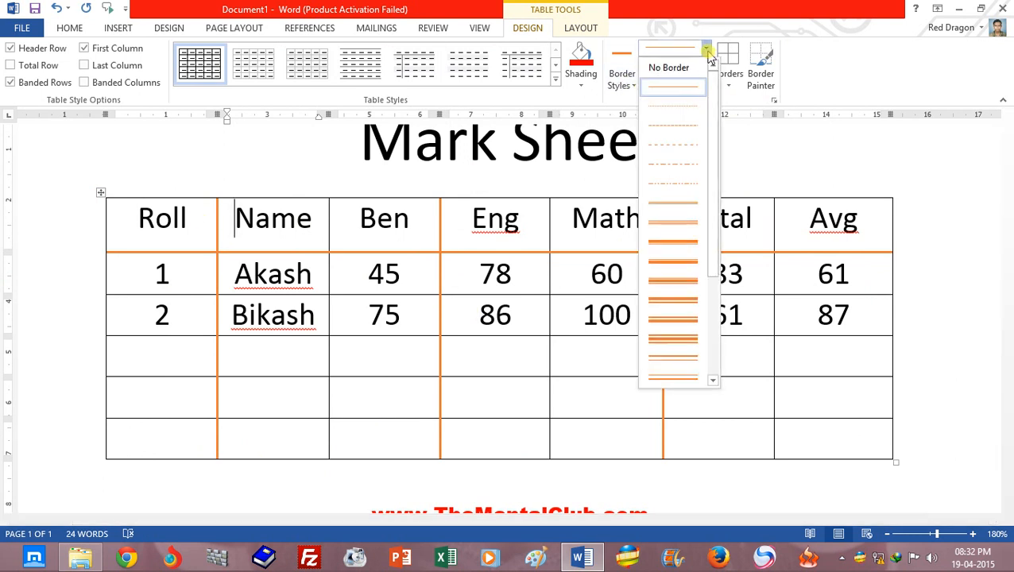
click(667, 298)
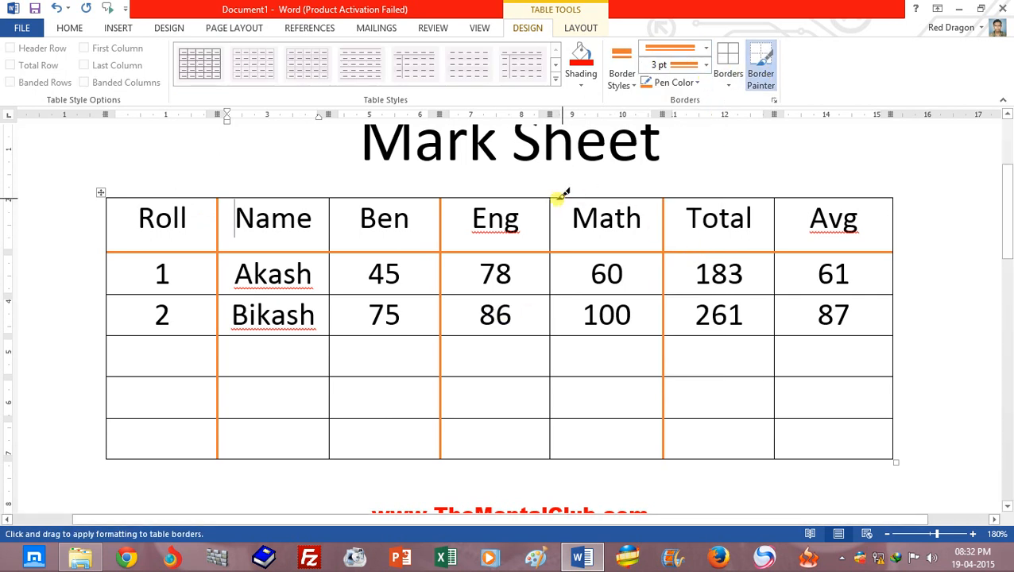
drag(549, 199, 559, 463)
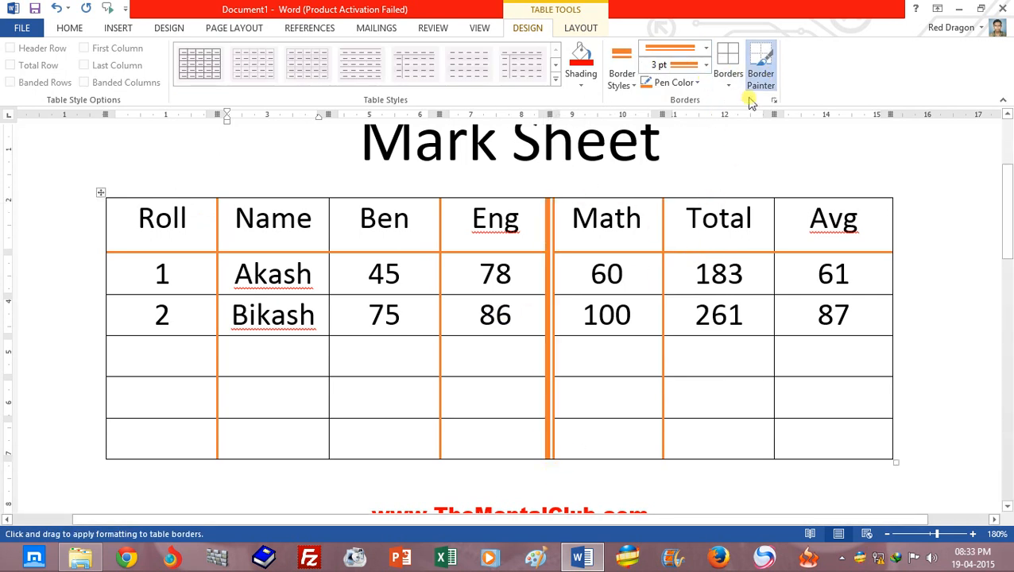
Step: Set the border line weight to 6 pt and paint the table's outer right and left edges with it
click(704, 67)
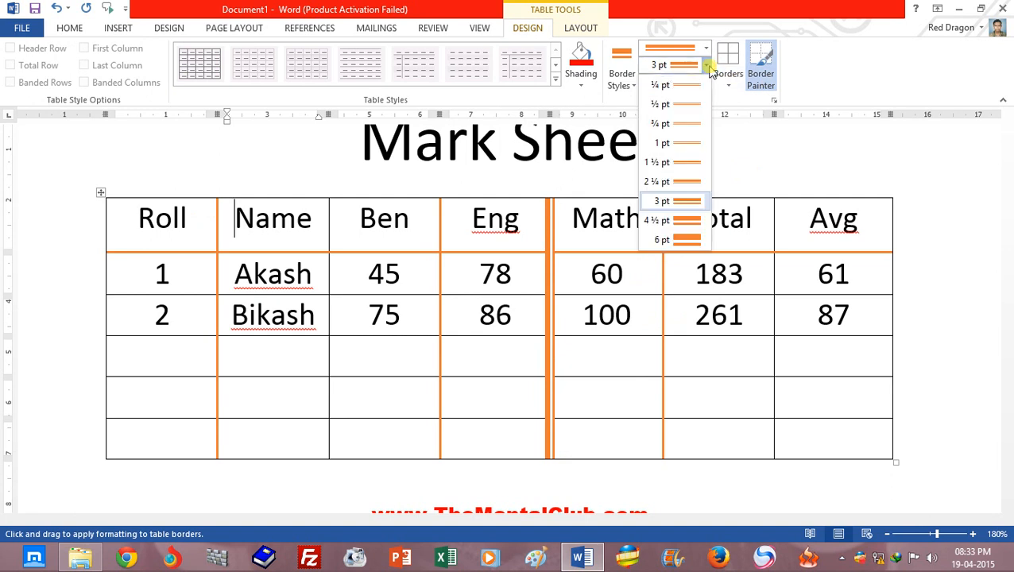
click(685, 241)
drag(896, 197, 890, 450)
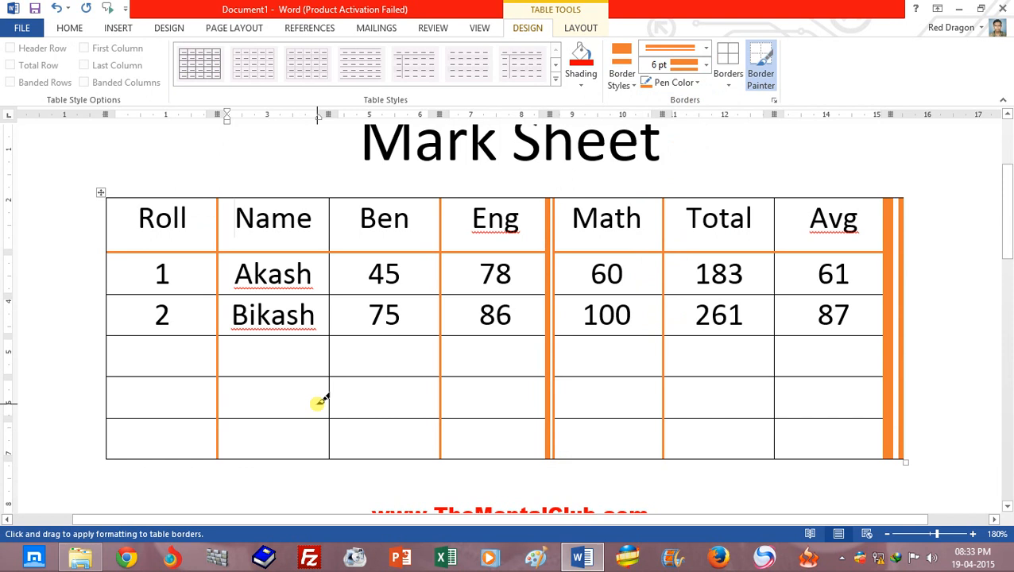
drag(104, 197, 108, 430)
drag(111, 194, 107, 453)
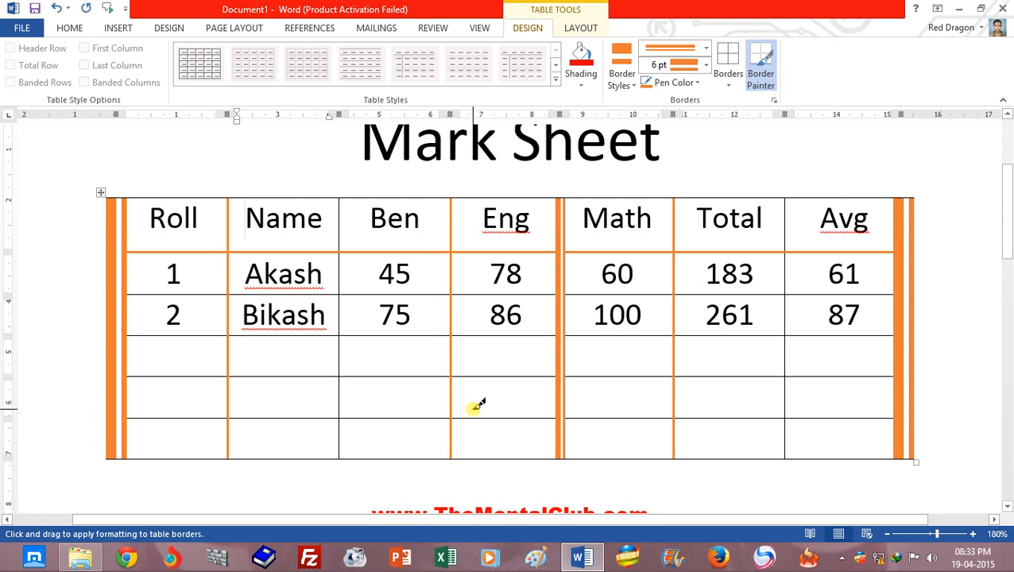
Step: Paint the table's top and bottom edges with the 6 pt orange double line and turn off the Border Painter
mouse_move(120, 191)
mouse_down()
mouse_move(398, 199)
mouse_move(706, 174)
mouse_move(786, 181)
mouse_up()
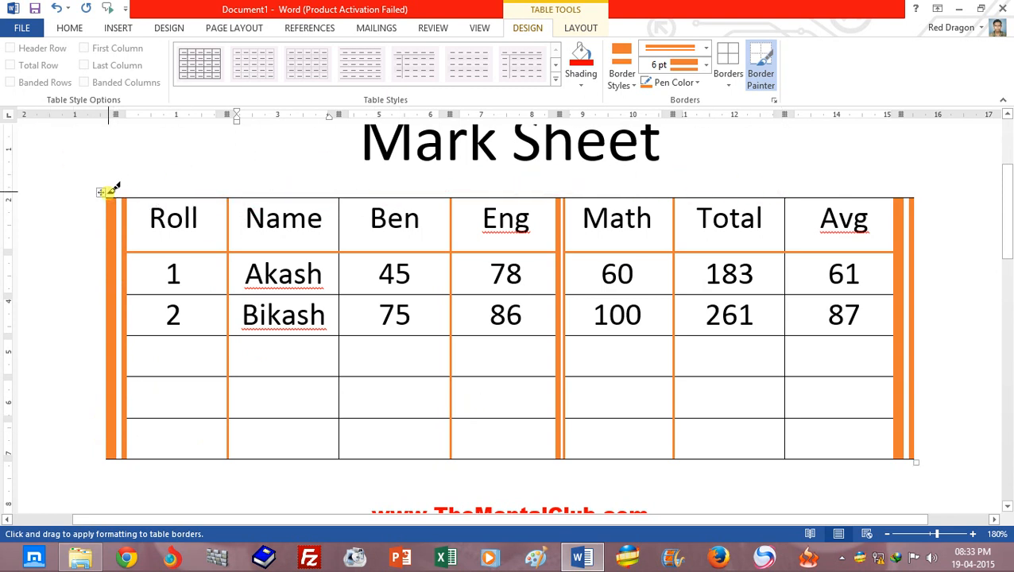
drag(113, 193, 828, 198)
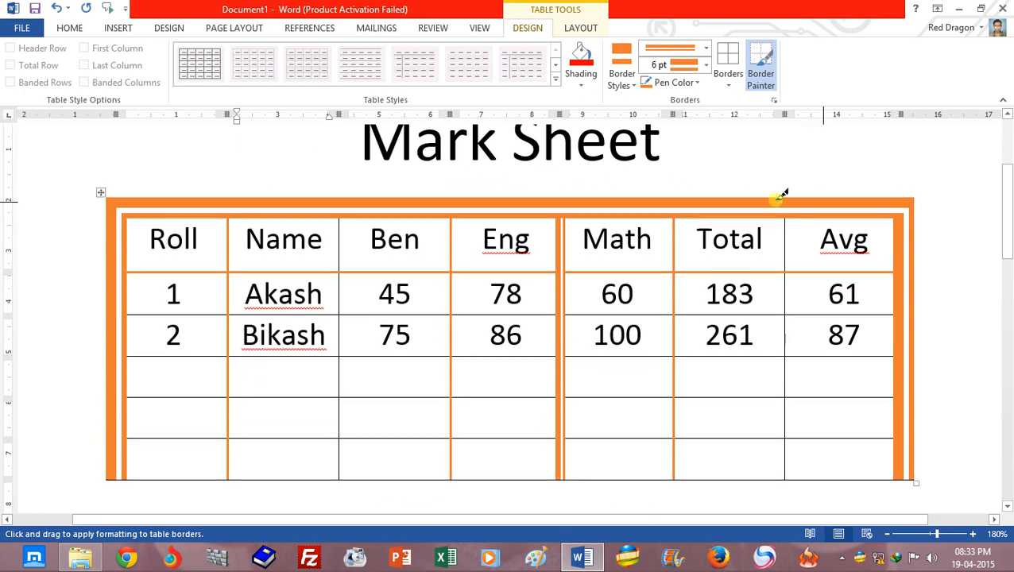
drag(1008, 216, 1007, 266)
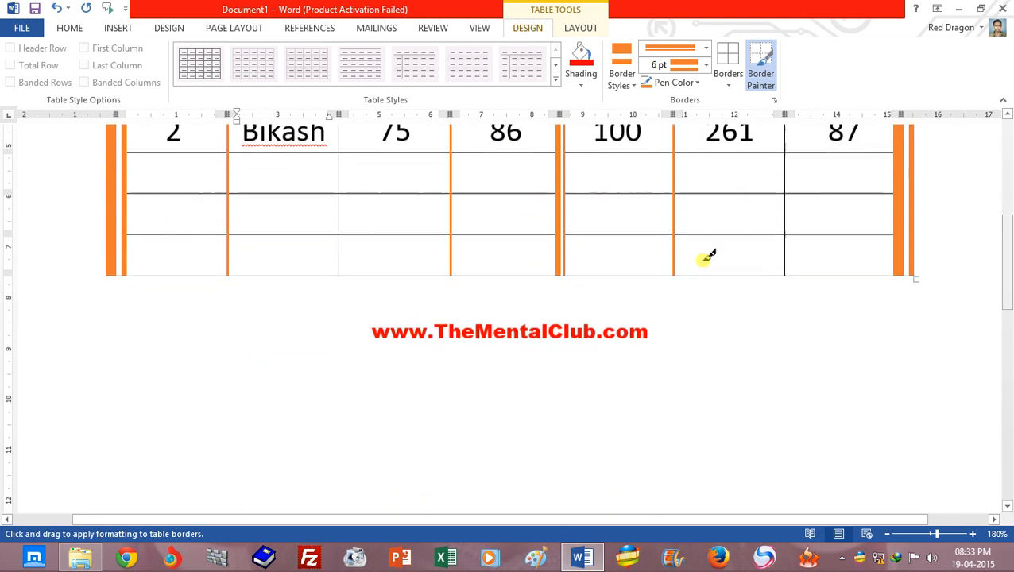
mouse_move(122, 270)
mouse_down()
mouse_move(862, 278)
mouse_move(923, 266)
mouse_up()
drag(1007, 274, 1009, 141)
mouse_move(1007, 193)
mouse_down()
mouse_move(1007, 270)
mouse_move(1007, 200)
mouse_up()
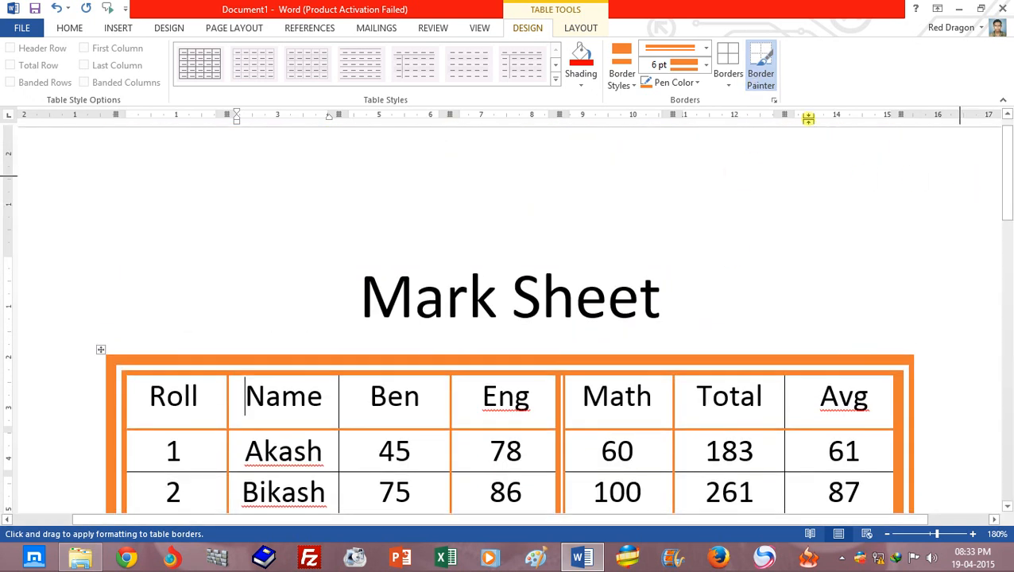
click(760, 71)
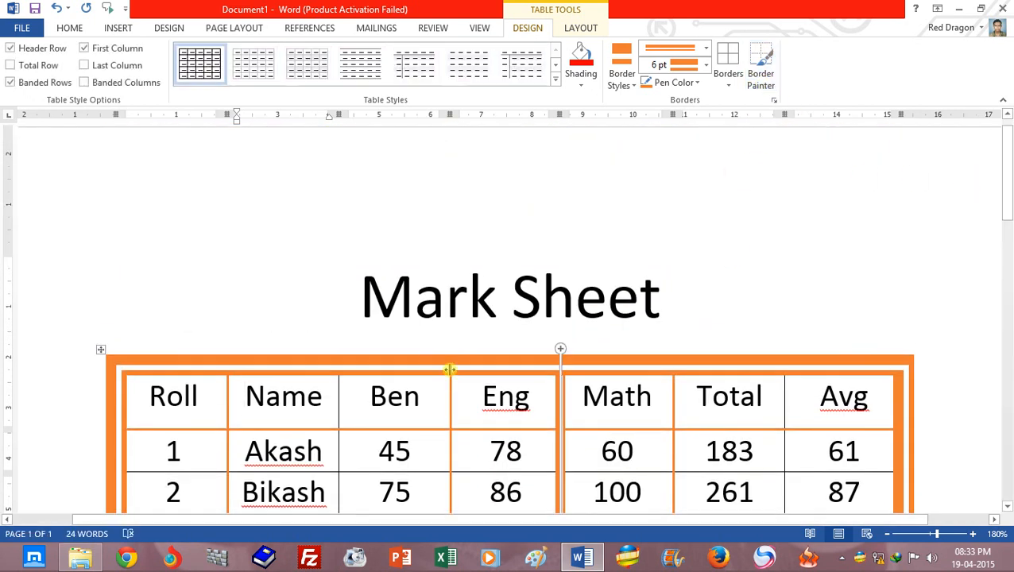
Step: Open the Borders and Shading settings for the whole table and choose the shaded 3D line style
click(101, 353)
click(725, 85)
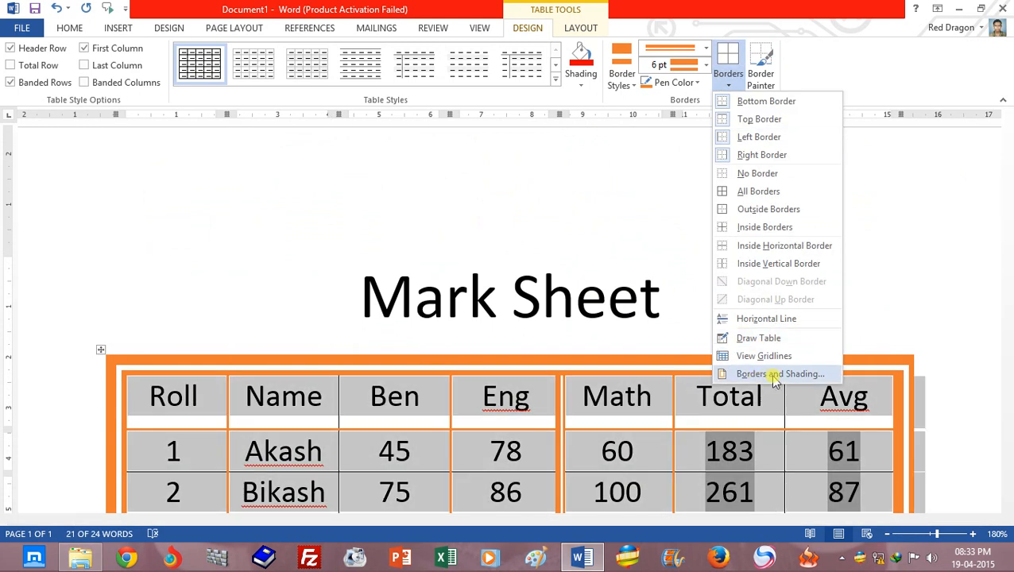
click(775, 375)
drag(682, 18, 364, 42)
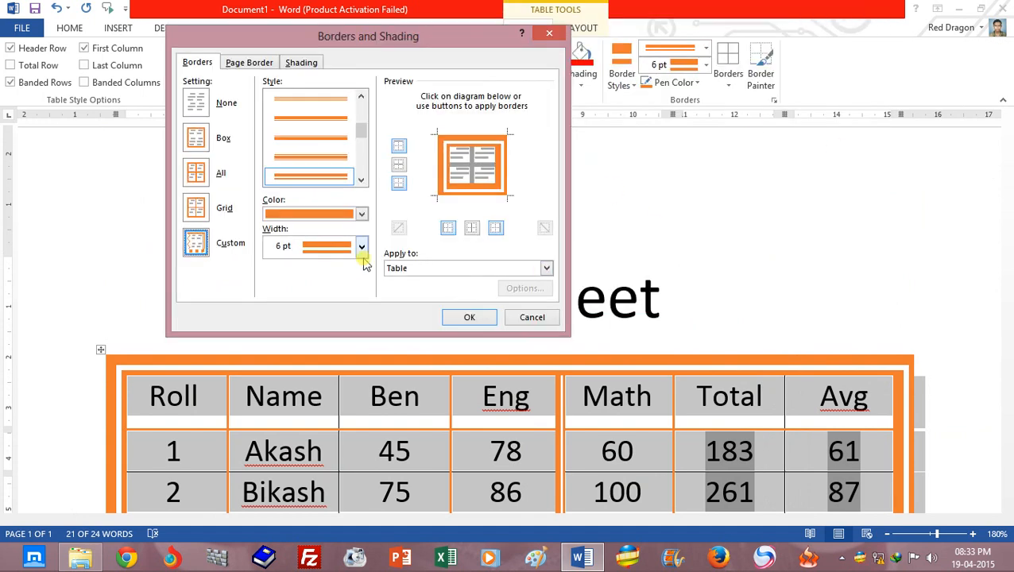
drag(357, 139, 358, 167)
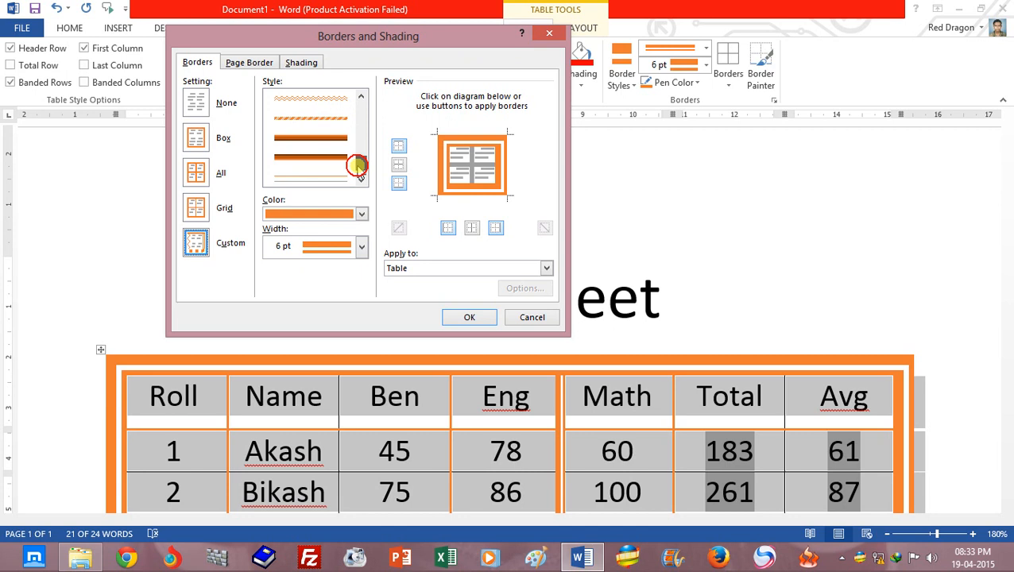
click(334, 140)
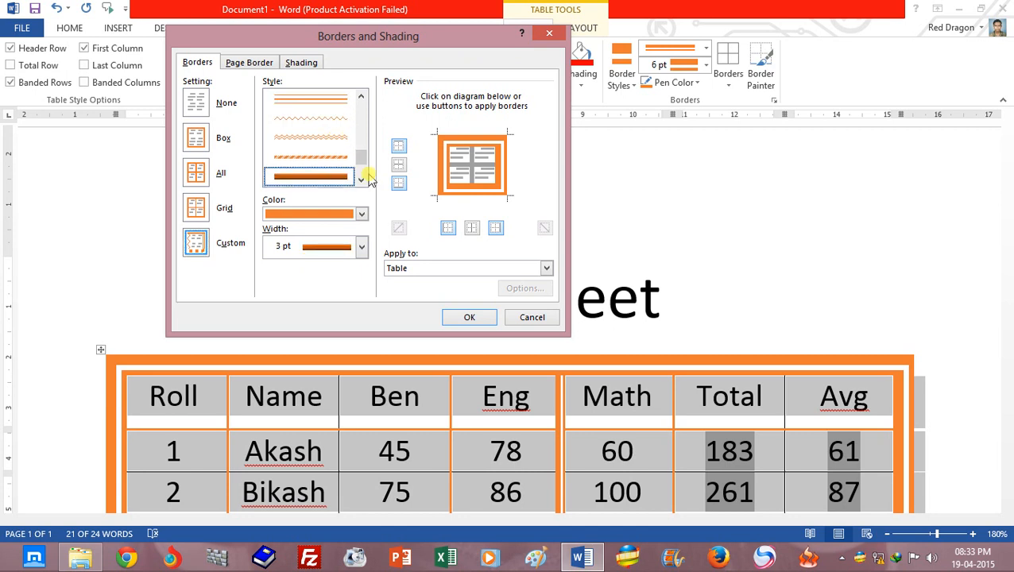
drag(359, 163, 359, 183)
Step: Set the border colour to dark green and the width to 1 ½ pt, and apply it to all the table's borders
click(344, 215)
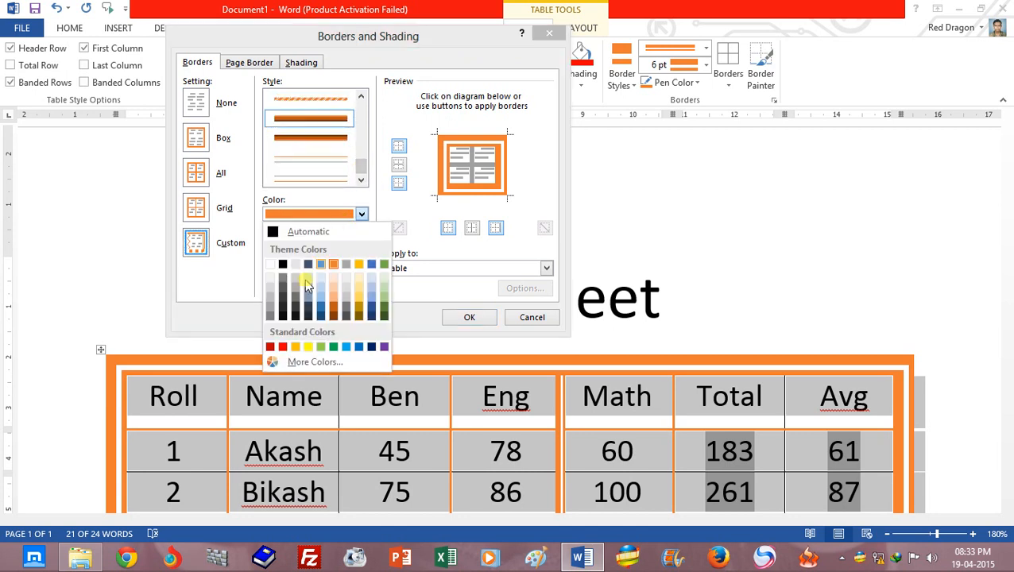
click(382, 305)
click(361, 248)
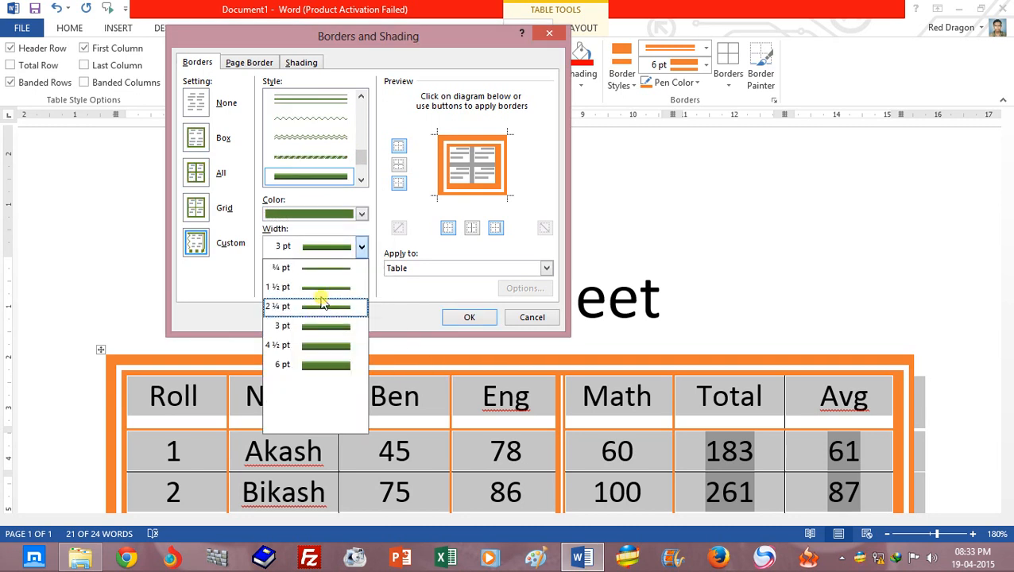
click(333, 305)
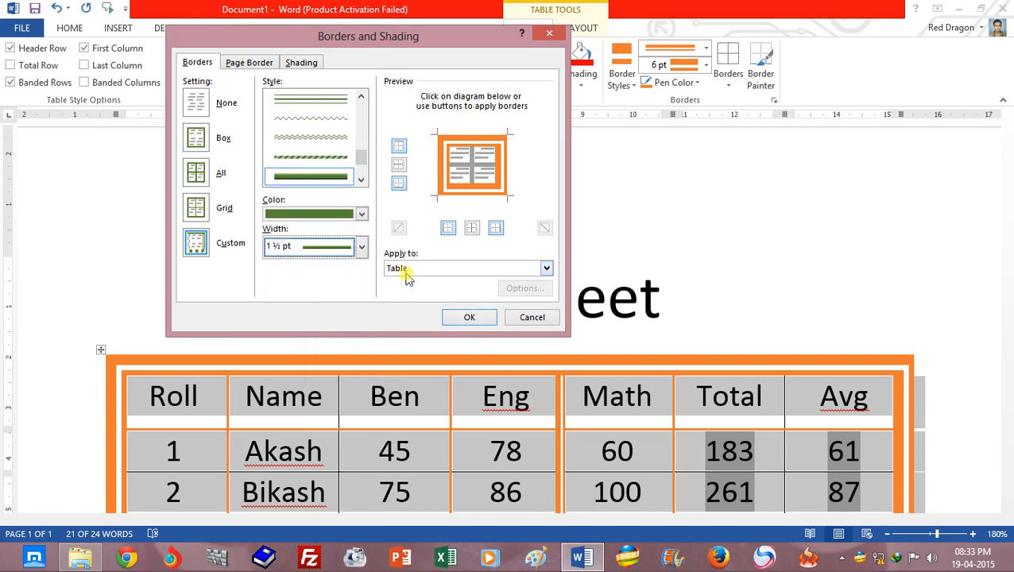
click(469, 317)
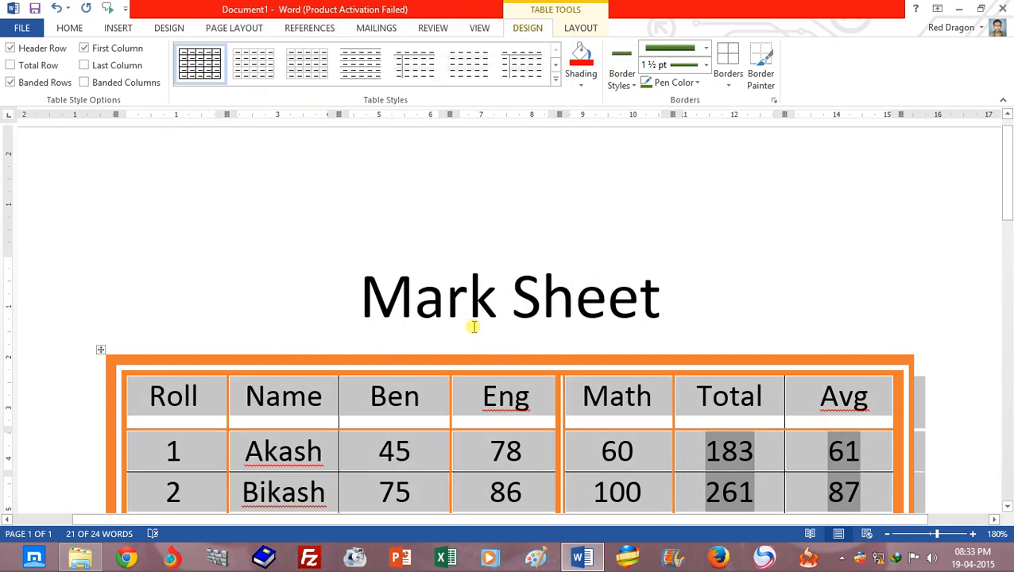
click(727, 57)
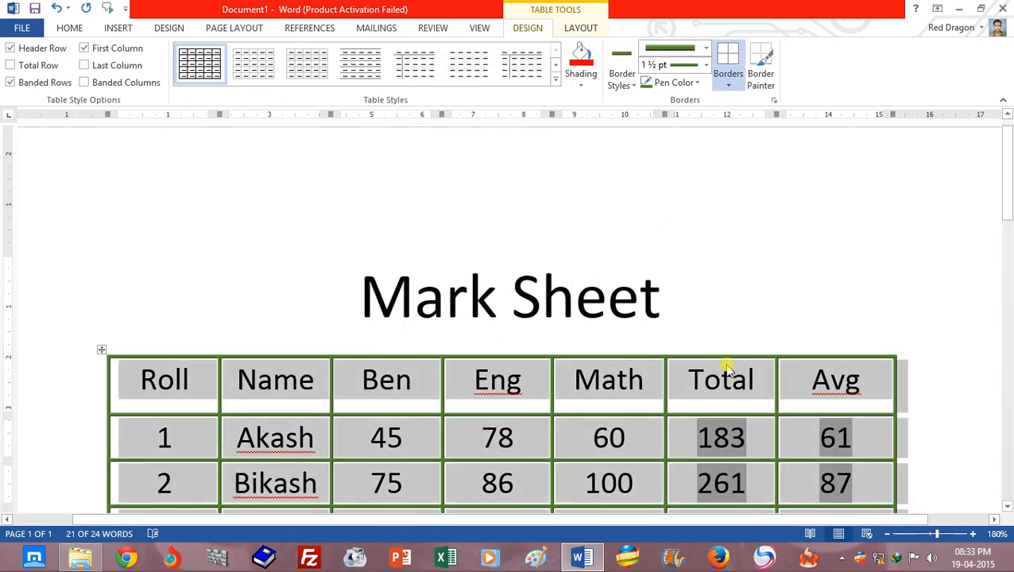
Step: Remove the table's outer left and right borders through the Borders and Shading settings and apply the change to the table
scroll(1007, 246, down, 3)
scroll(1007, 246, up, 5)
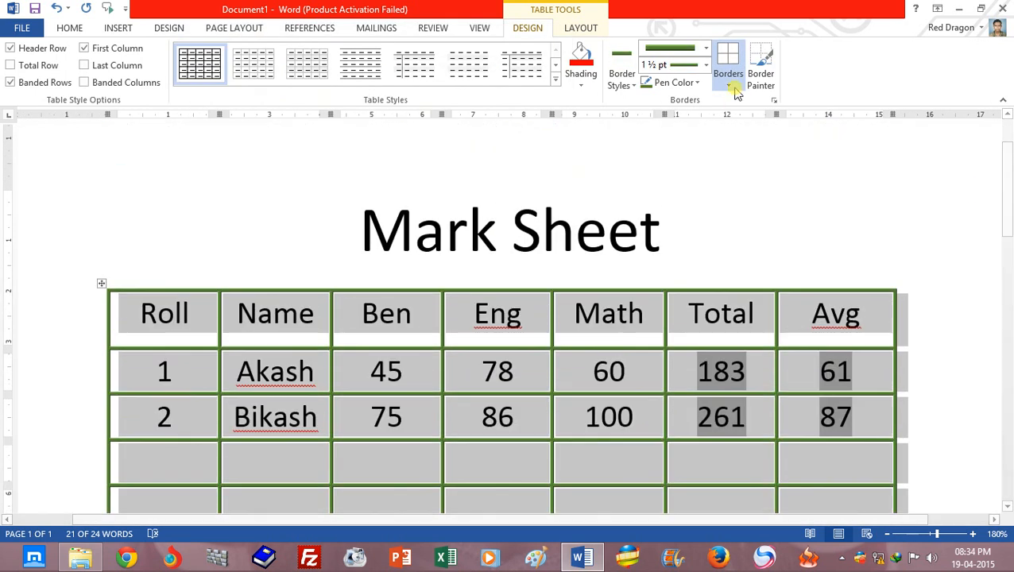
click(727, 85)
click(762, 374)
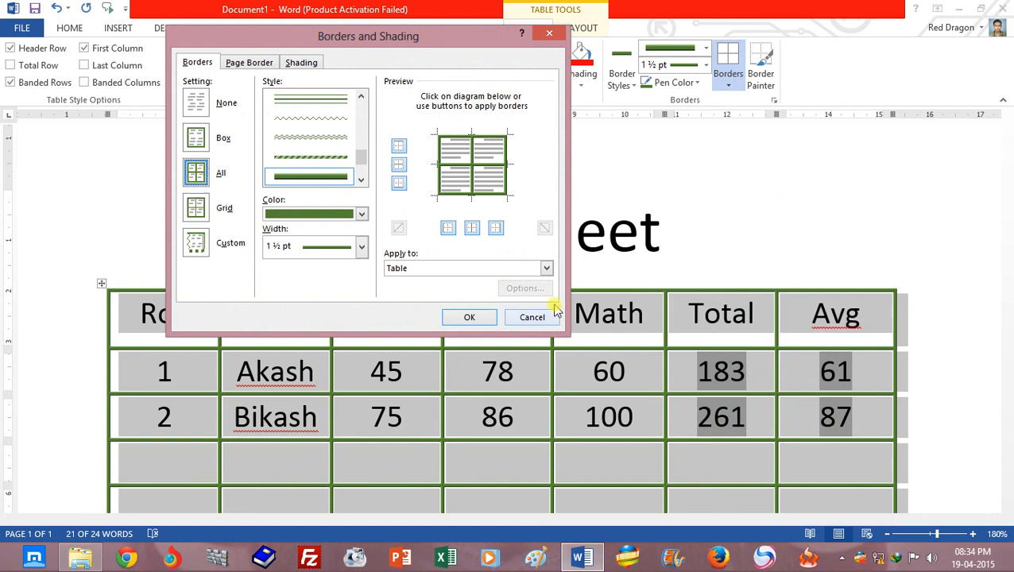
click(508, 180)
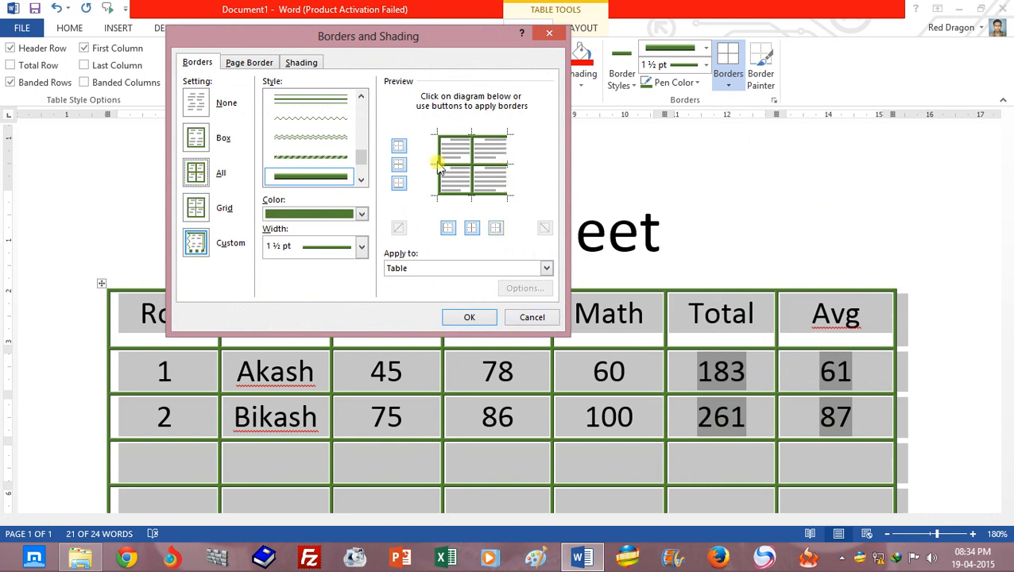
click(469, 316)
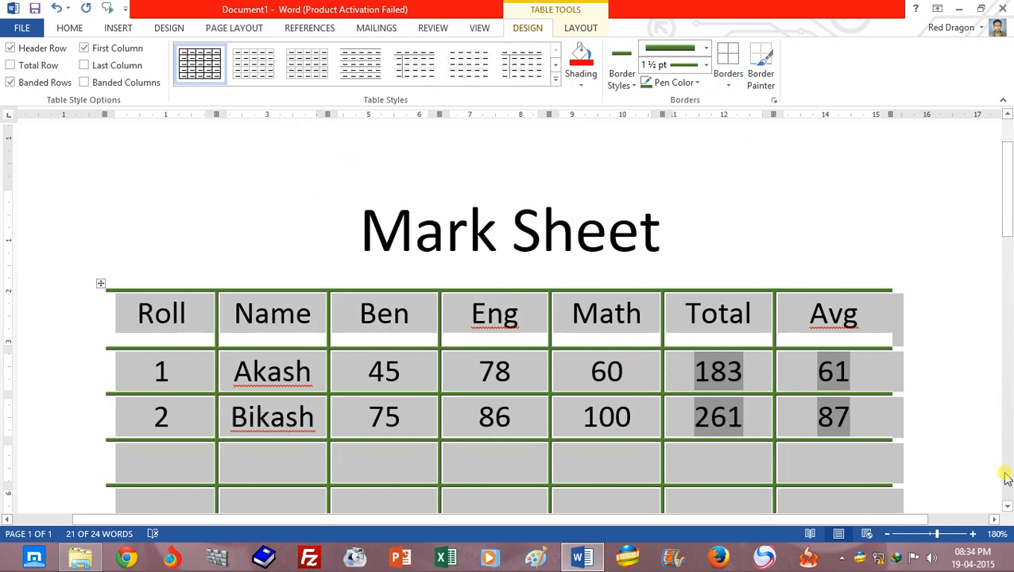
click(1005, 308)
scroll(824, 145, up, 5)
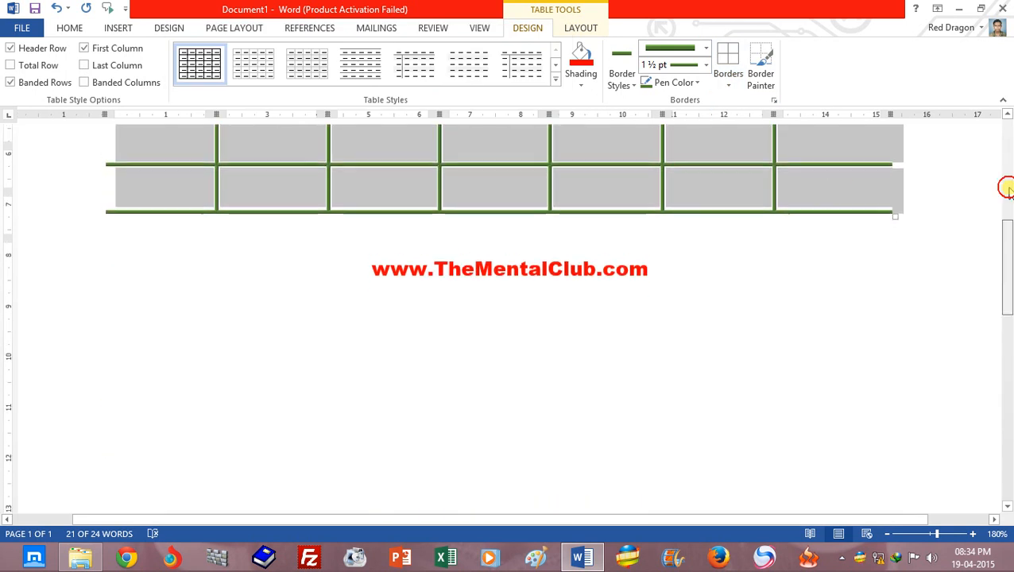
Step: Restore the table's outer right border and toggle its left border
click(728, 85)
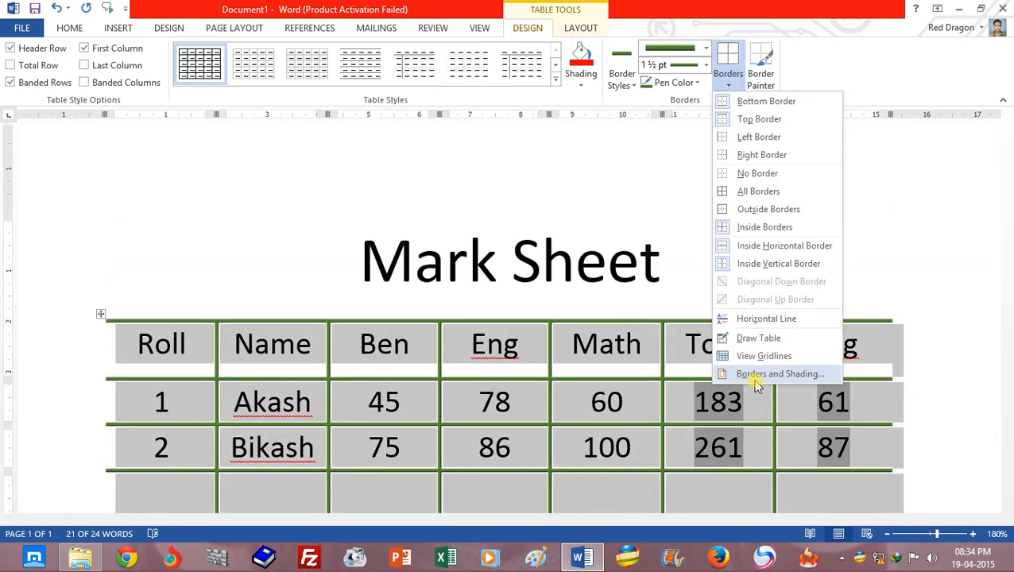
click(761, 155)
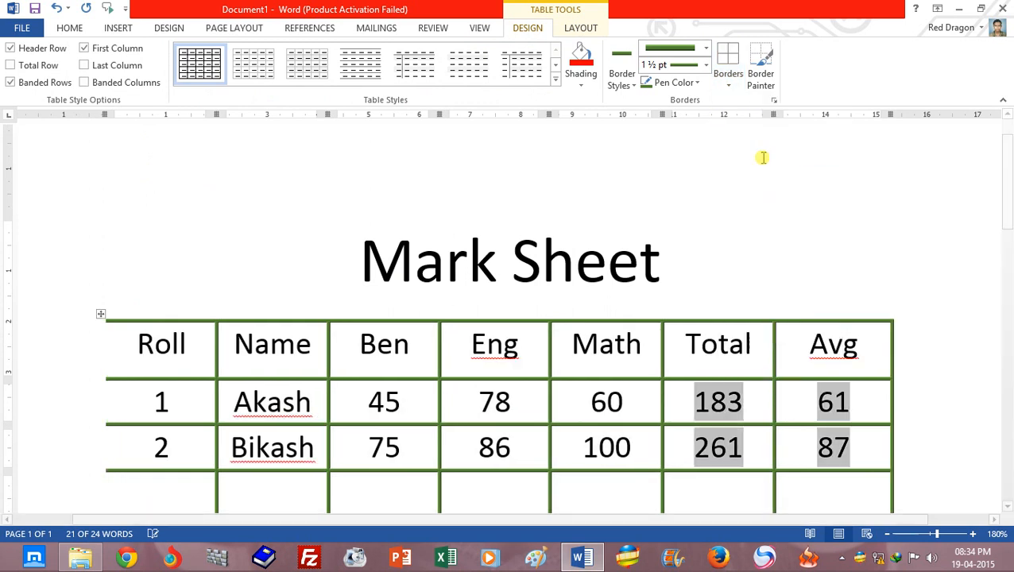
click(729, 75)
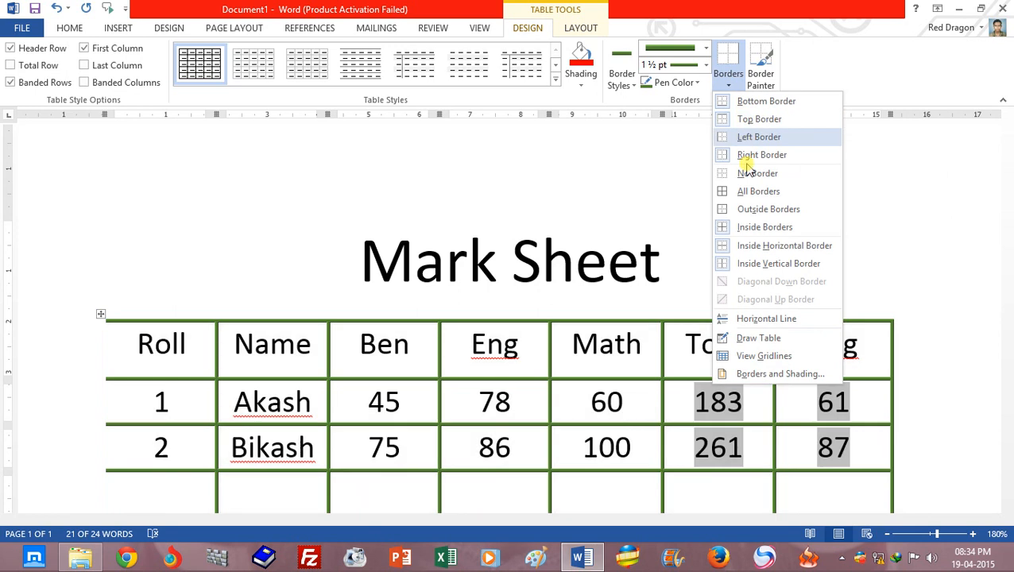
click(731, 135)
drag(1009, 204, 1010, 235)
click(724, 54)
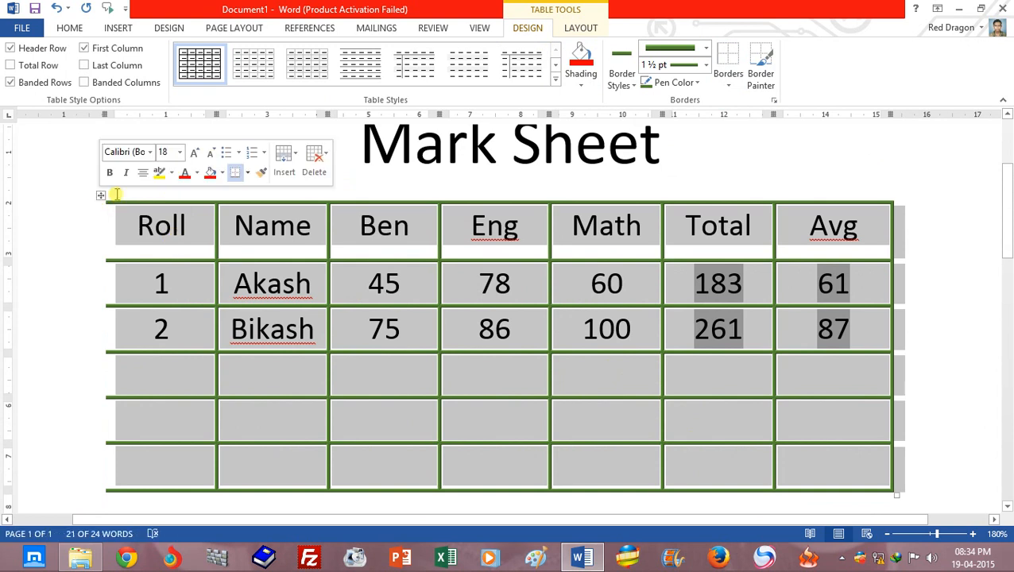
Step: Apply All Borders to the whole mark sheet table and deselect it
click(728, 84)
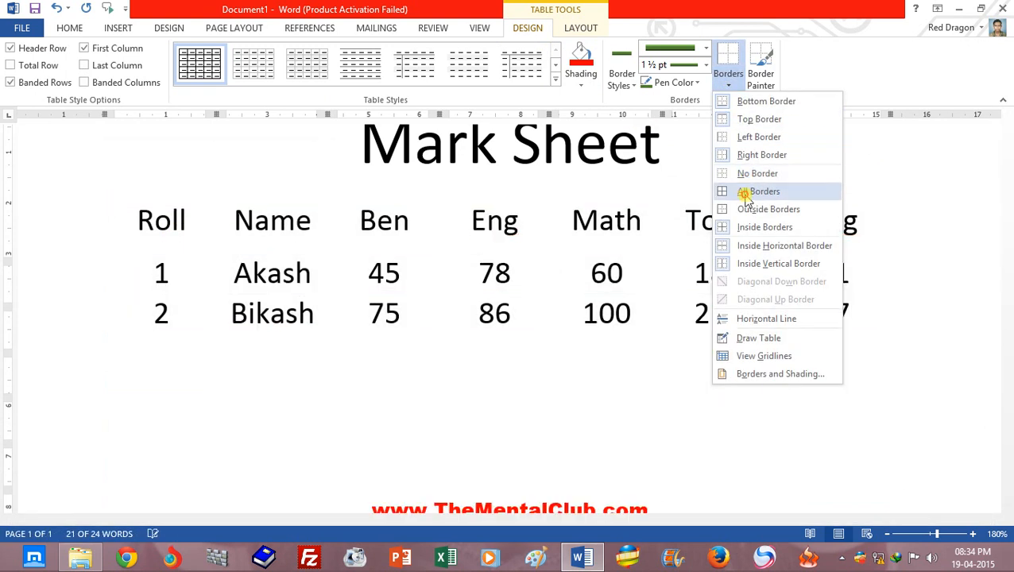
click(747, 191)
click(403, 248)
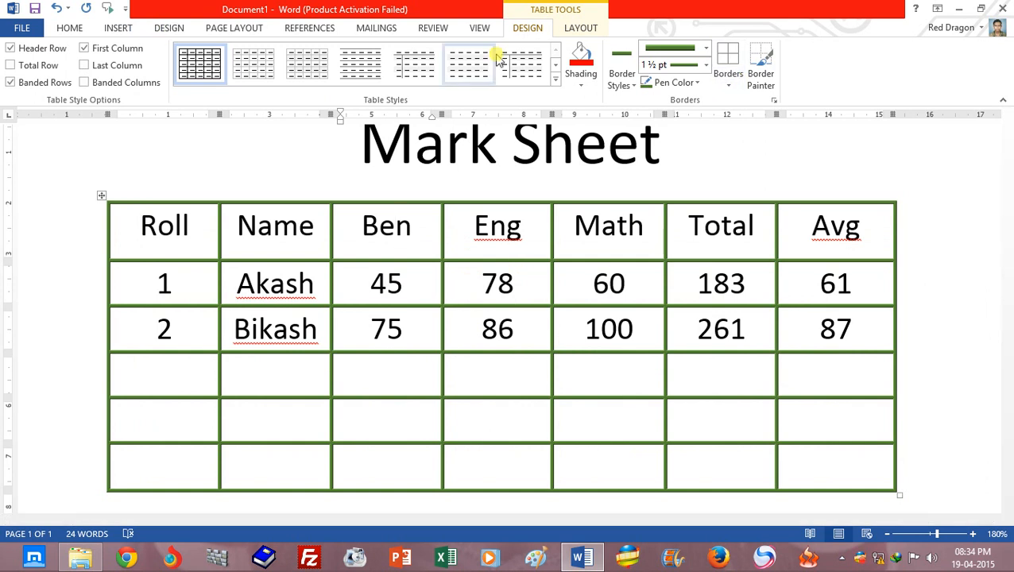
Step: Start a new empty line below the website line under the mark sheet table
click(580, 27)
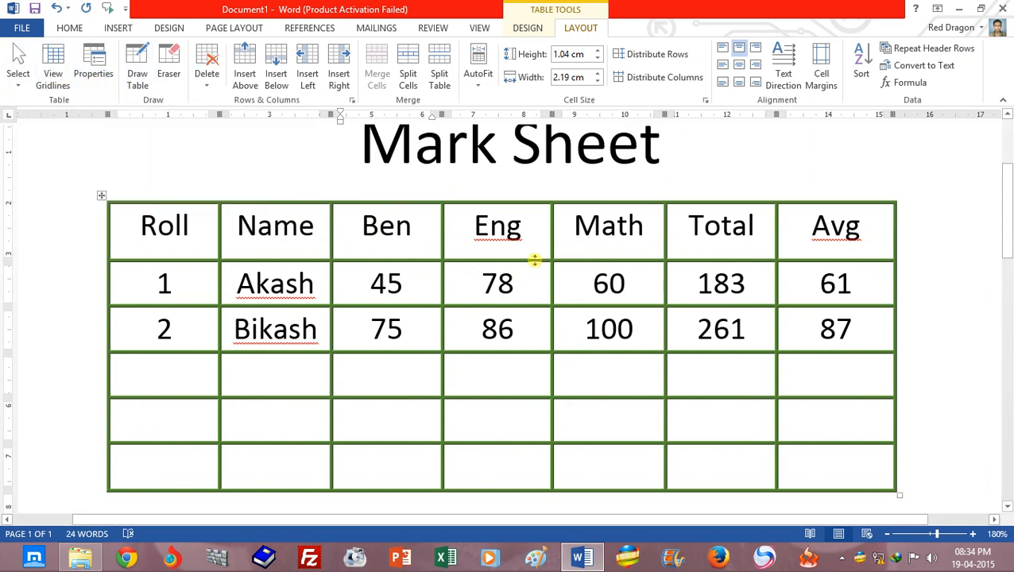
scroll(683, 238, down, 1)
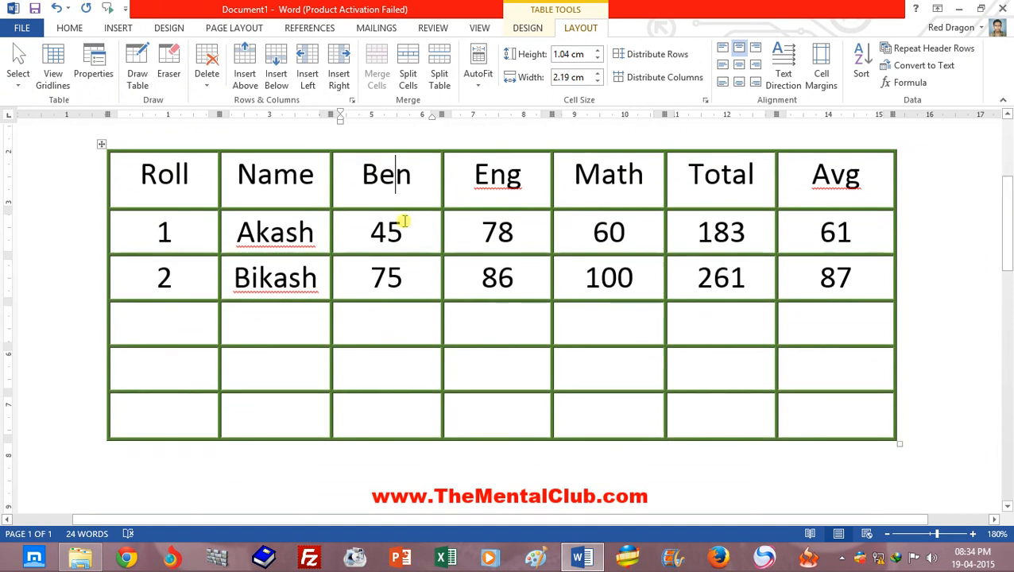
drag(1008, 253, 1007, 303)
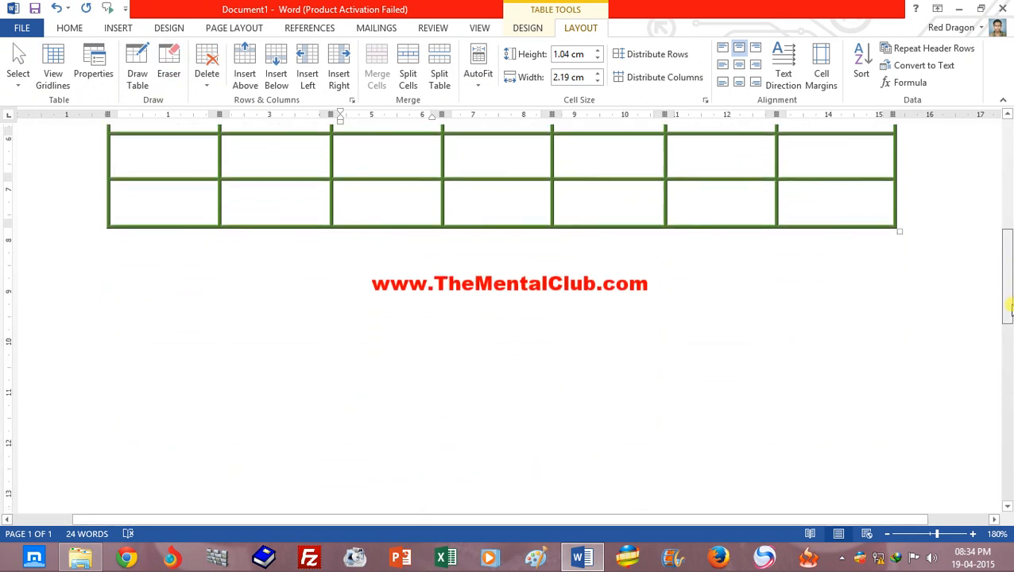
click(751, 305)
key(Return)
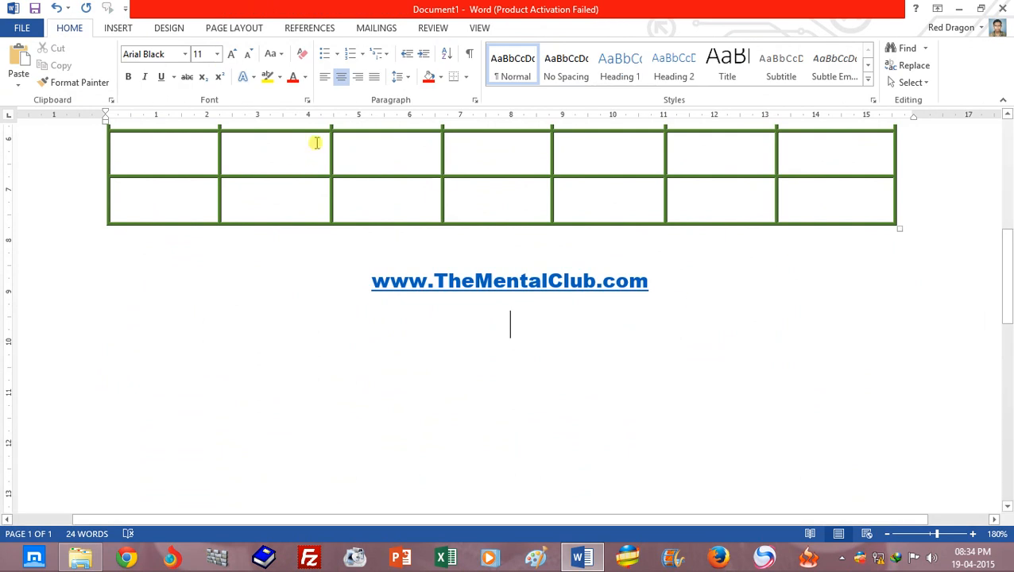
Step: Draw a table about 14.68 cm wide and 2.26 cm high below the website line and split it into two columns
click(427, 143)
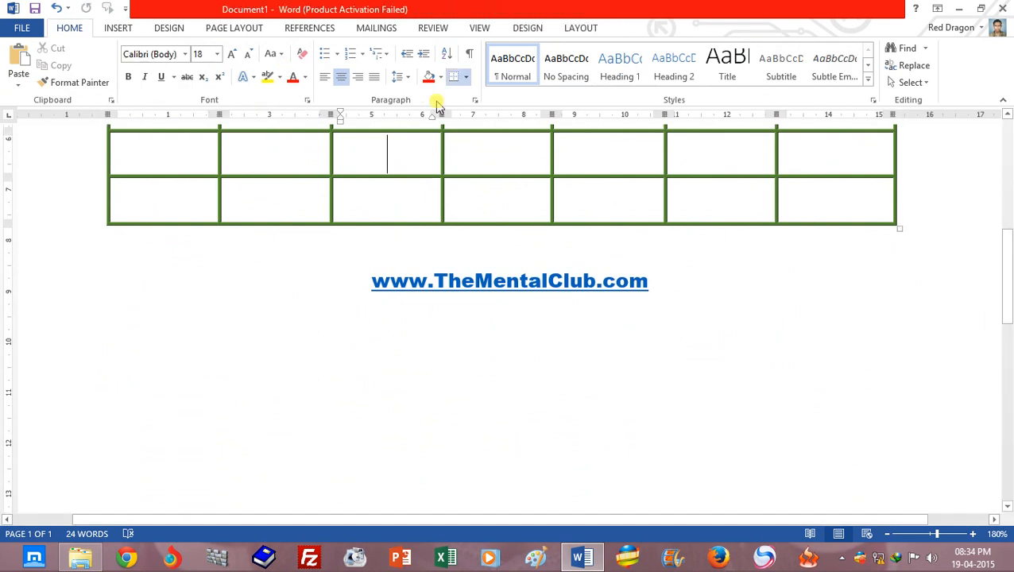
click(570, 30)
click(137, 73)
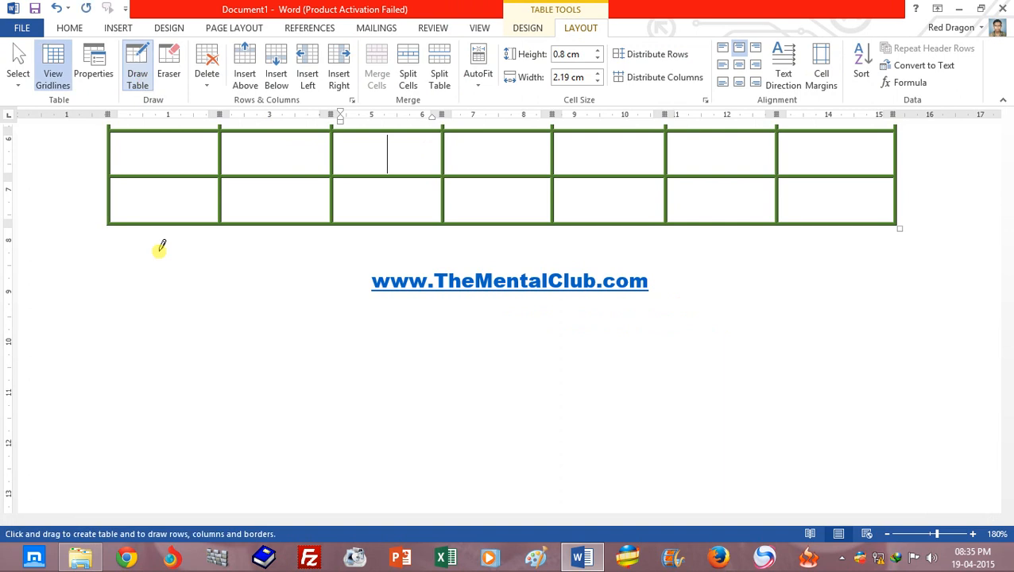
mouse_move(131, 337)
mouse_down()
mouse_move(717, 427)
mouse_move(874, 447)
mouse_move(877, 437)
mouse_up()
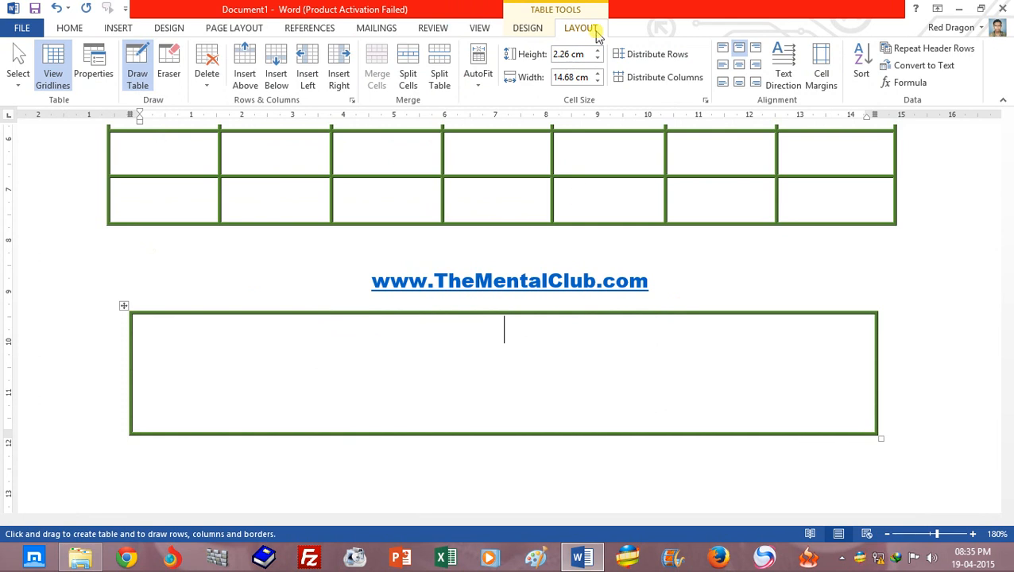
click(139, 80)
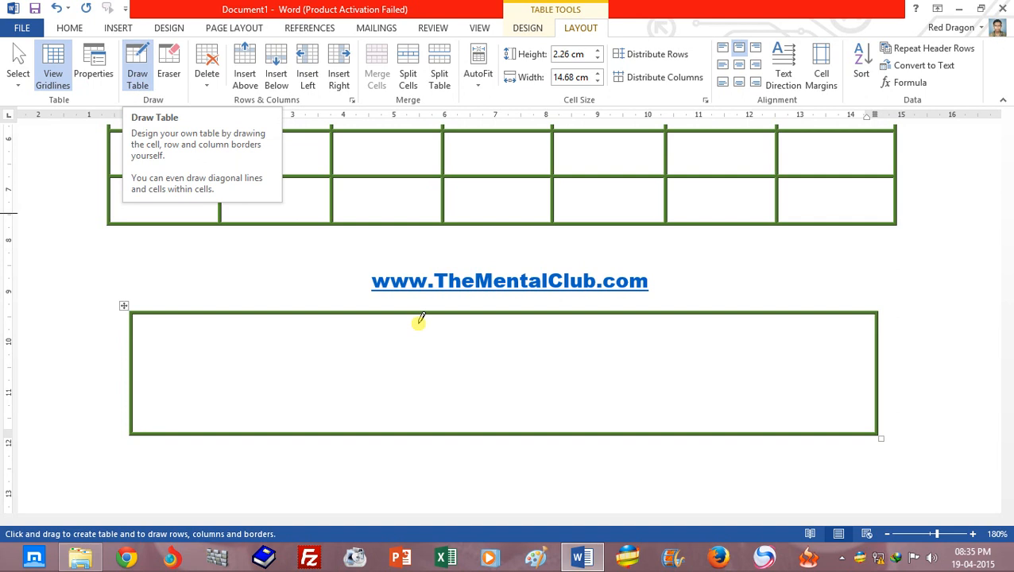
drag(502, 324, 501, 425)
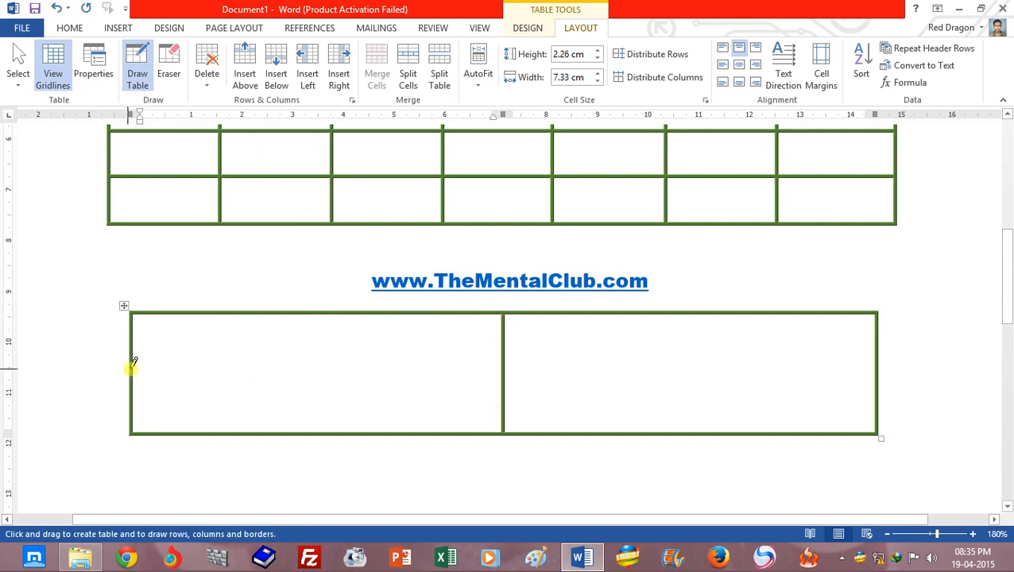
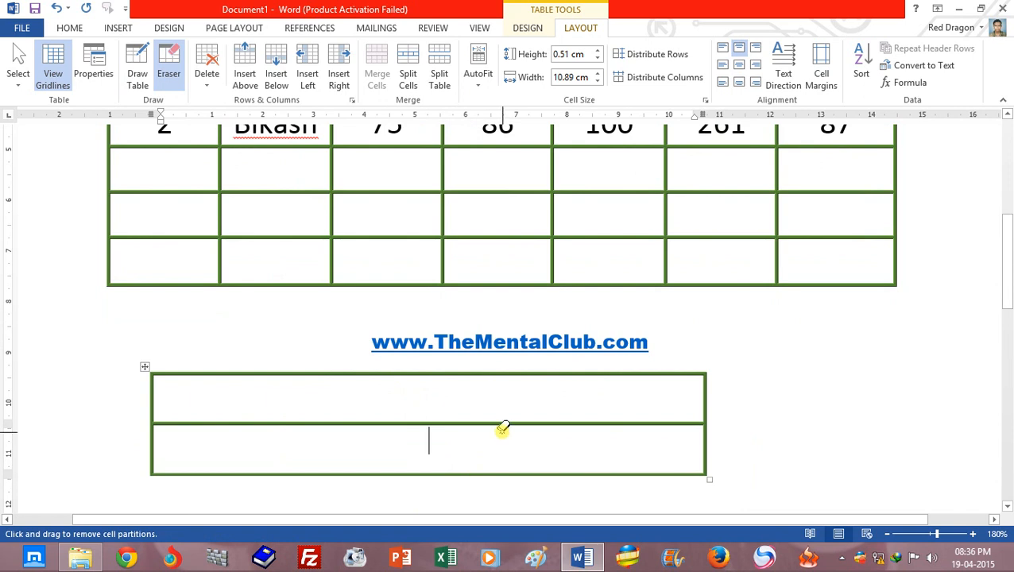
Step: Erase the dividing line between the two rows of the drawn table and stop erasing
key(Escape)
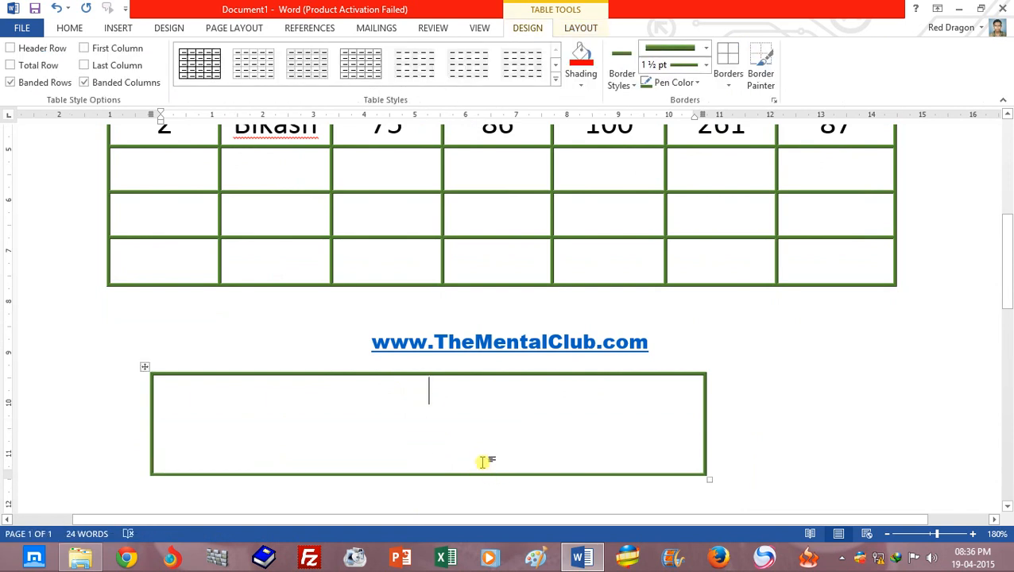
click(579, 27)
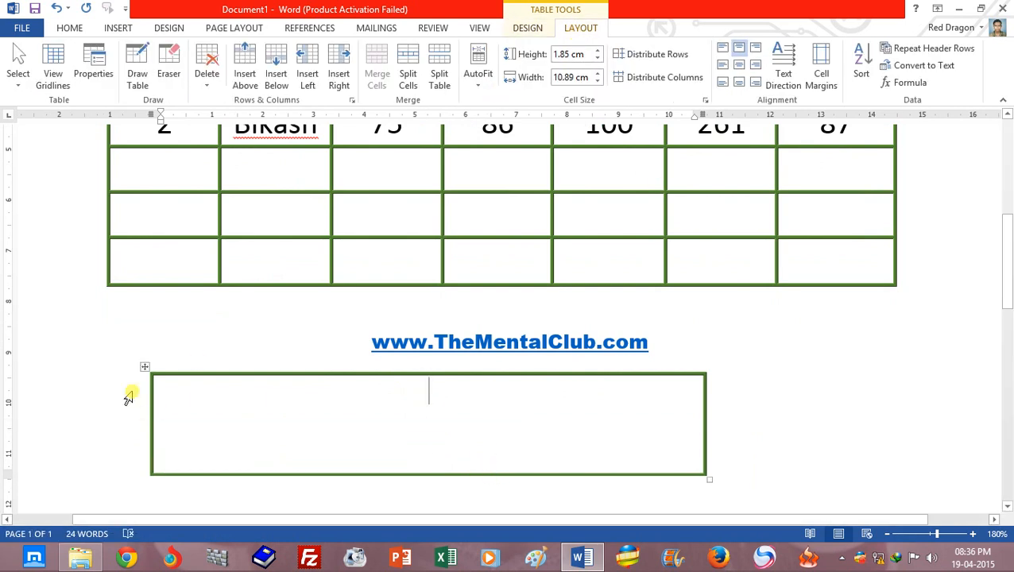
Step: Delete the drawn table below the website line and undo the deletion
click(145, 366)
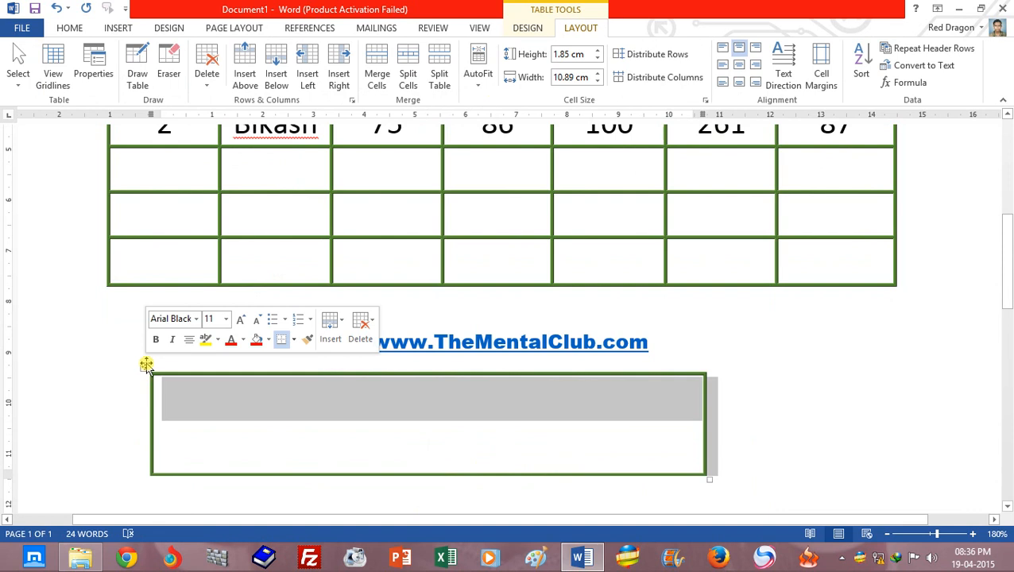
key(BackSpace)
drag(1007, 278, 1009, 210)
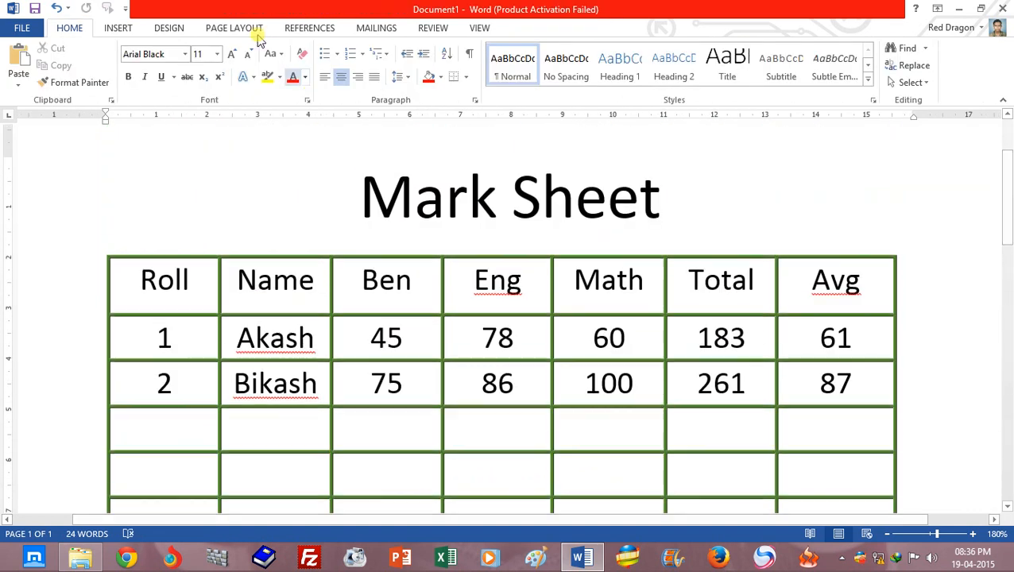
click(324, 307)
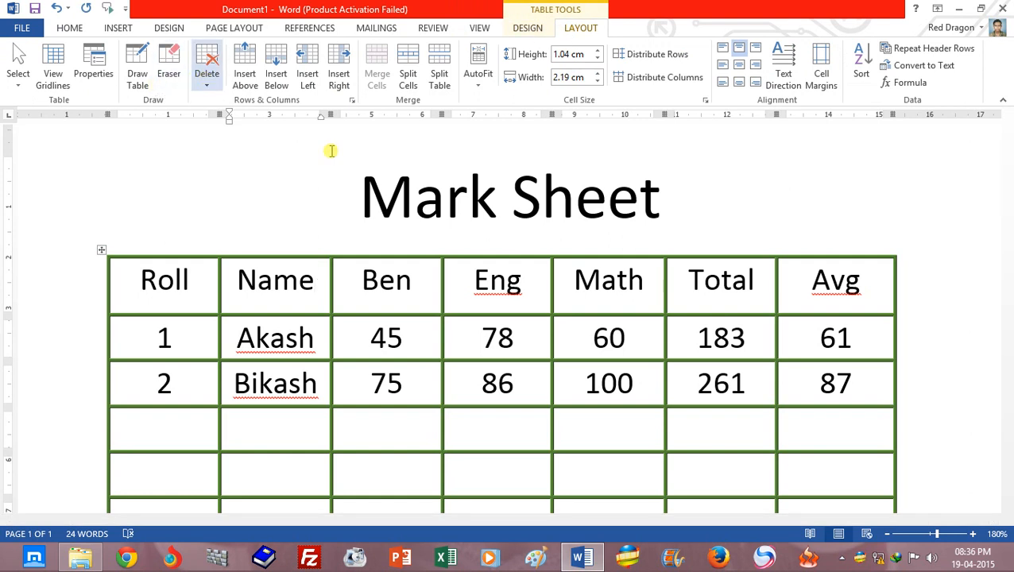
drag(1008, 186, 1010, 251)
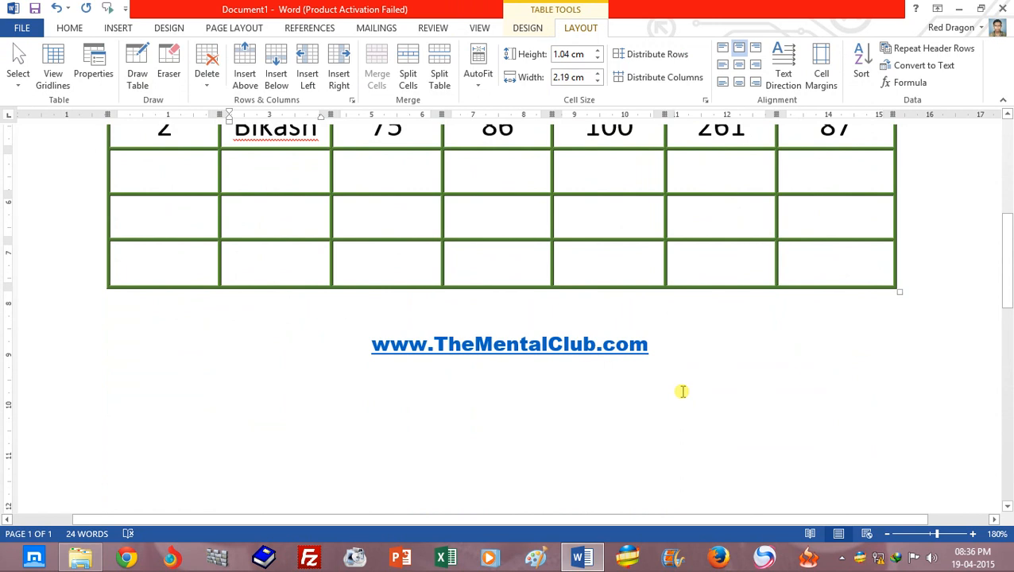
key(ctrl+z)
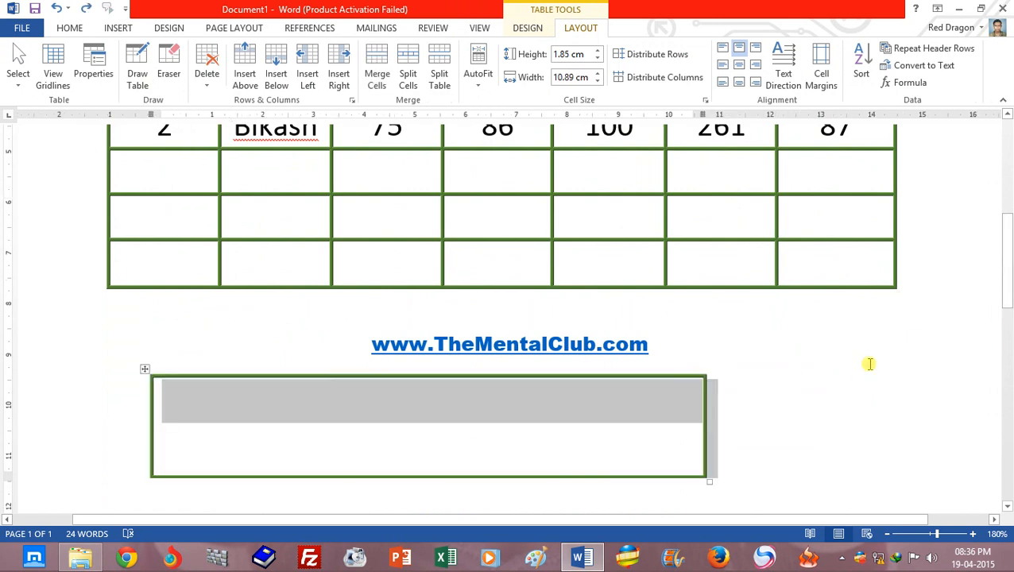
click(548, 424)
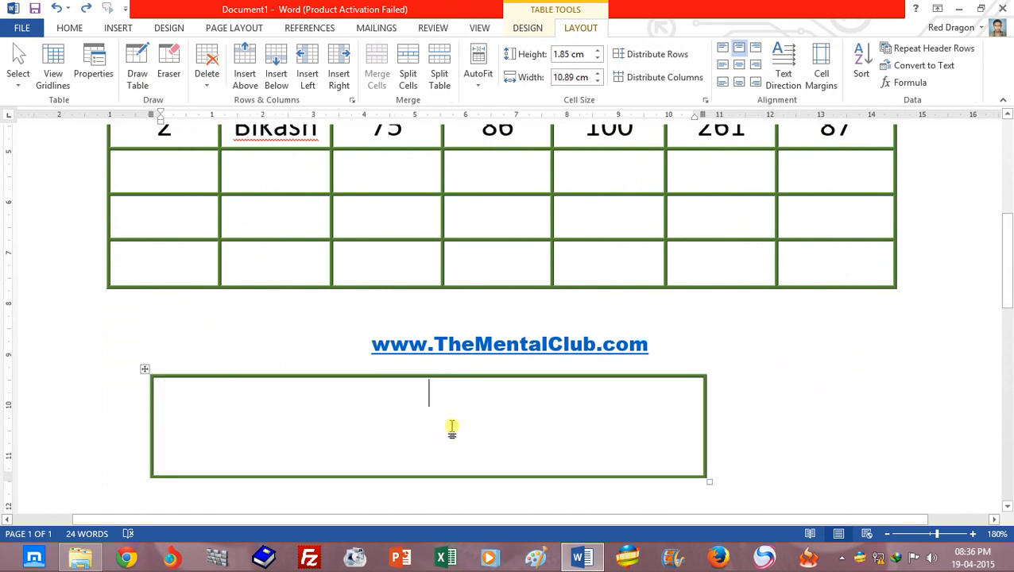
Step: Remove the whole drawn table with the Delete Table command and undo it
click(144, 369)
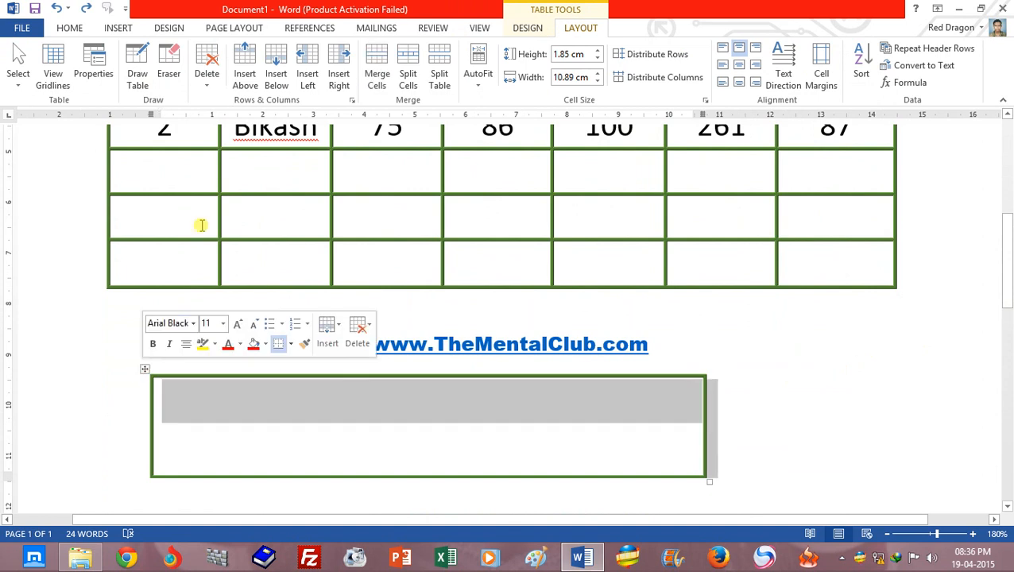
click(206, 73)
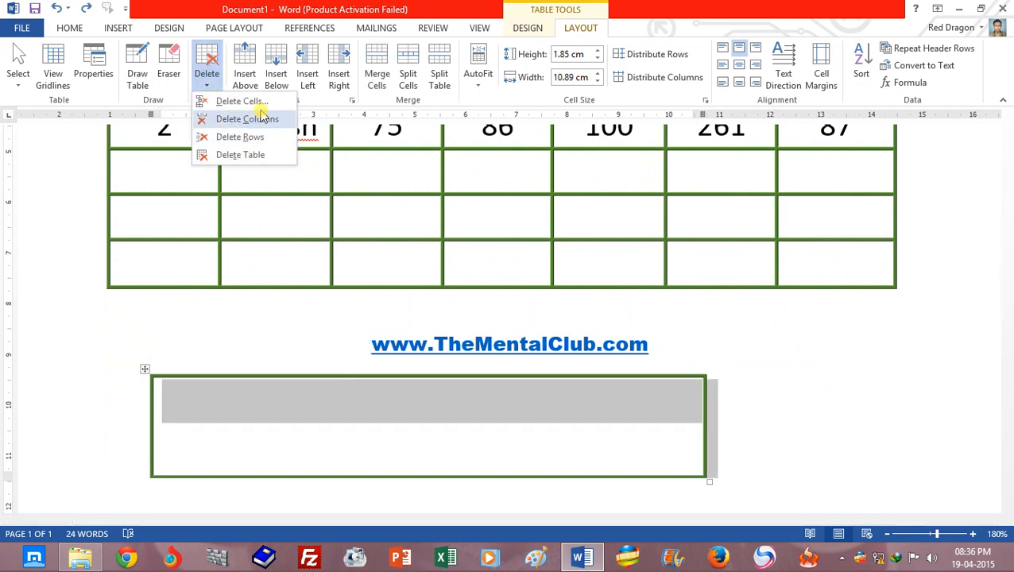
click(259, 154)
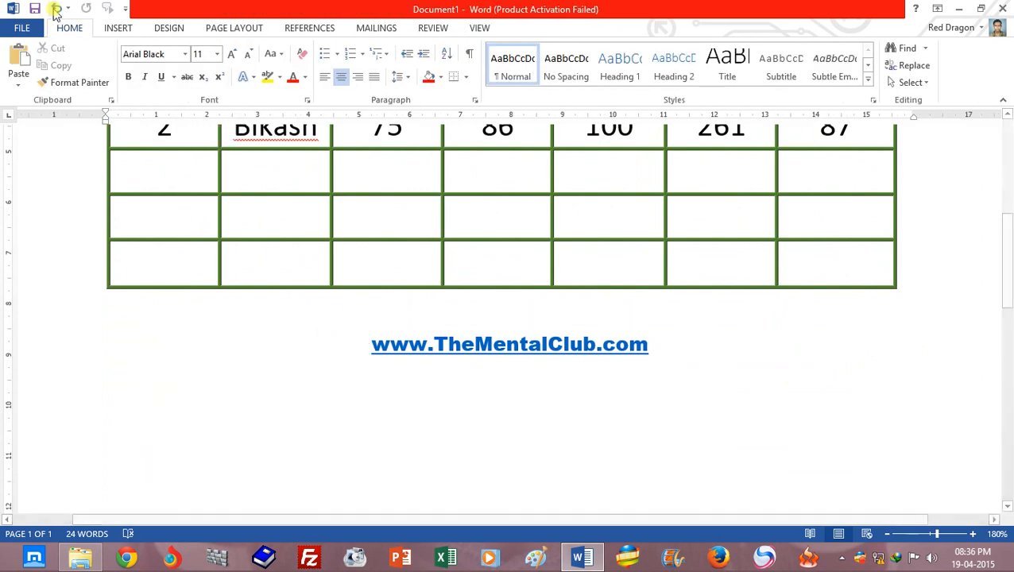
click(54, 8)
click(289, 429)
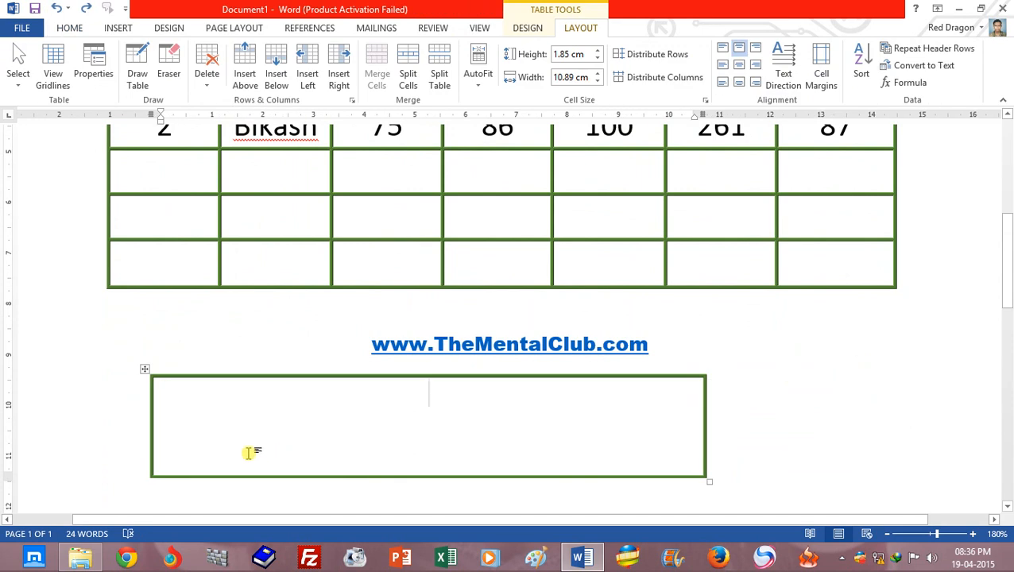
Step: Enter the sample text "fxgsdfgsdsd" in the drawn table's single cell
click(145, 373)
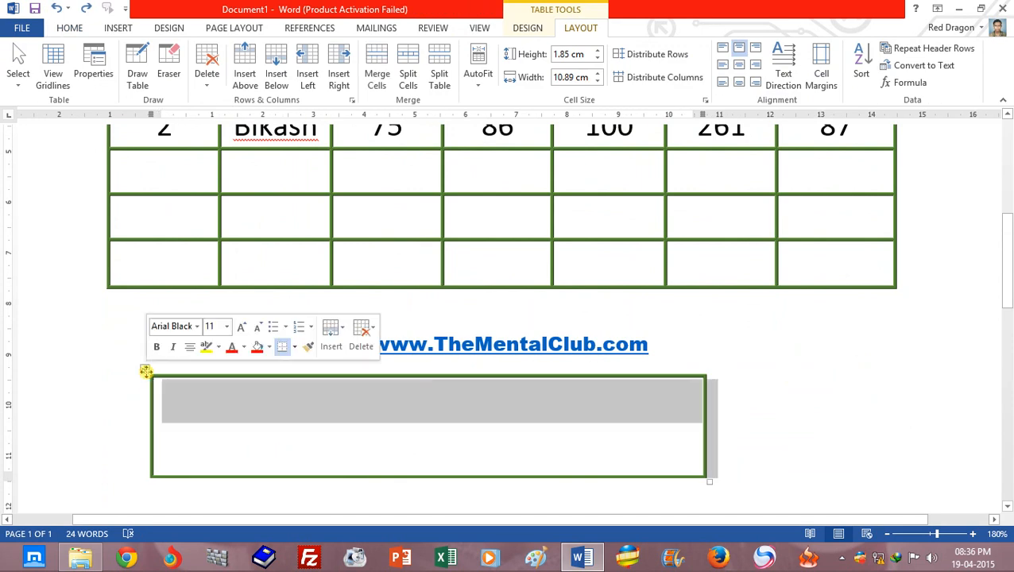
click(294, 429)
text(fxgsdfgsdsd)
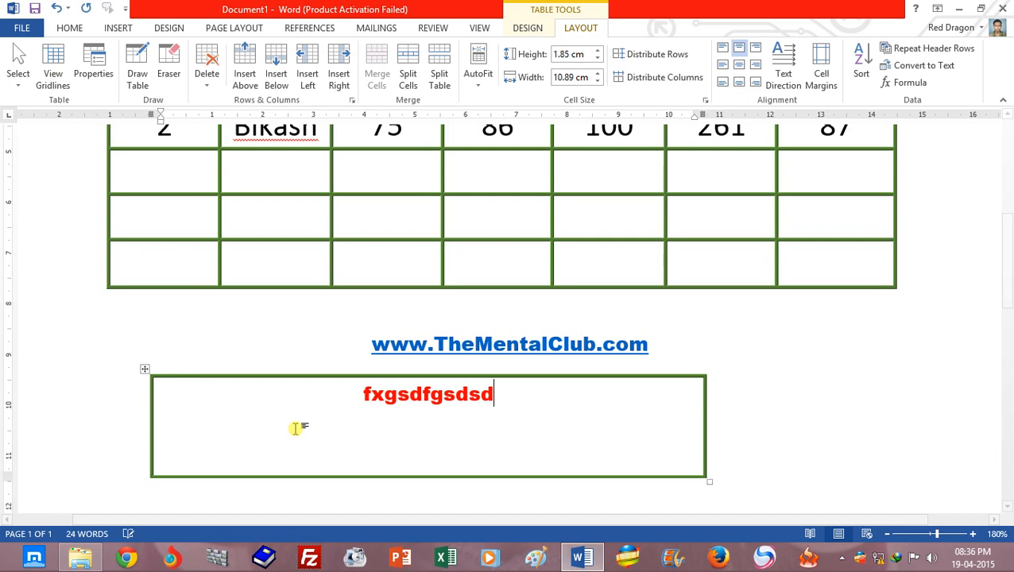
Step: Clear the contents of the drawn table below the website line and undo the clearing
click(143, 370)
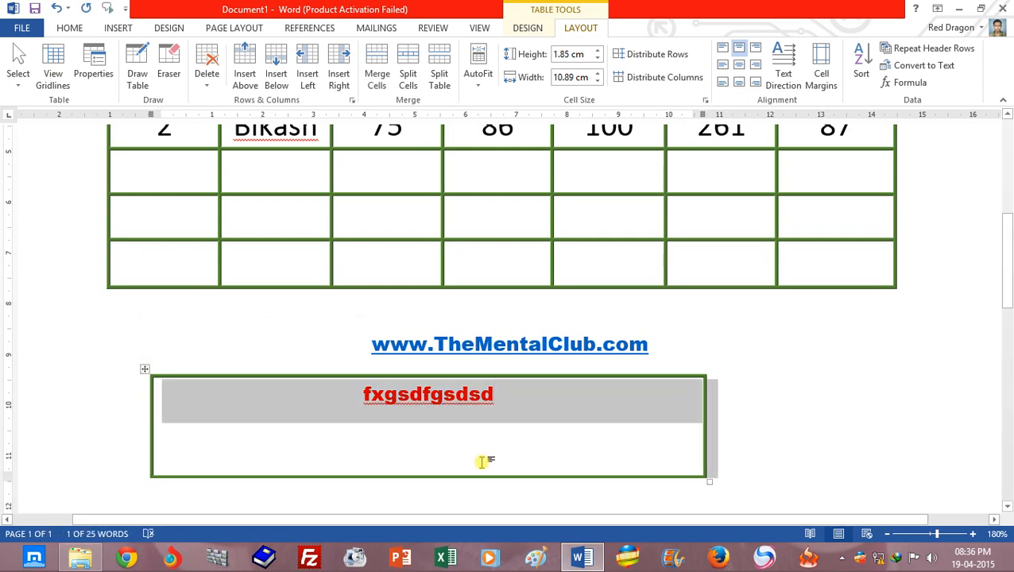
key(Delete)
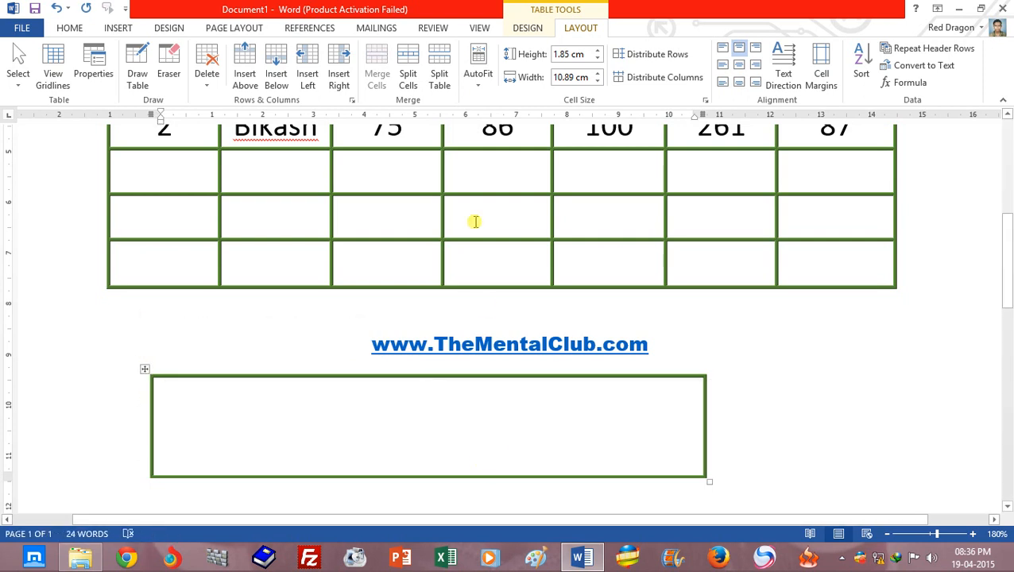
key(ctrl+z)
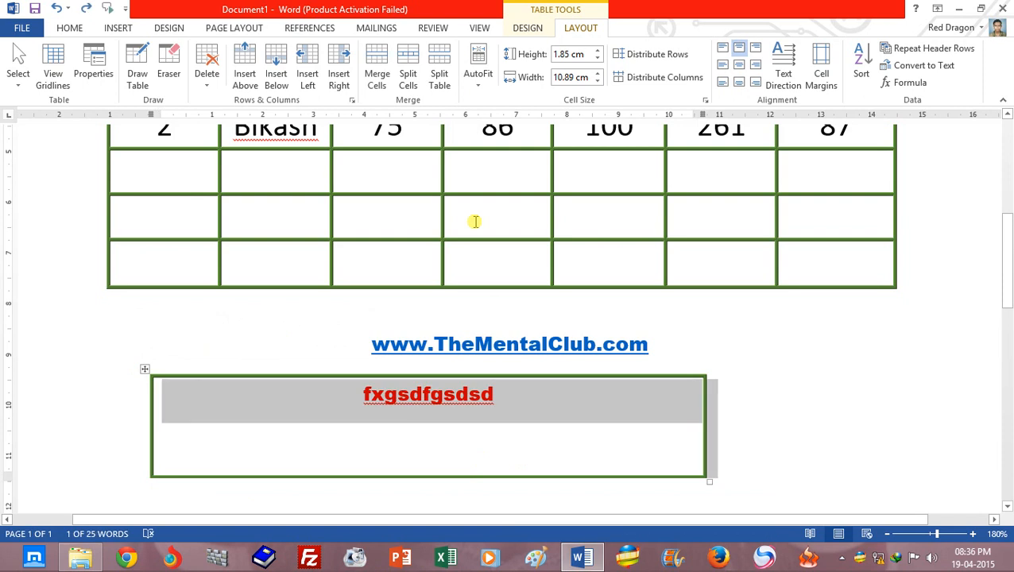
Step: Clear the sample text from the drawn table and remove the whole empty table below the website line
click(145, 371)
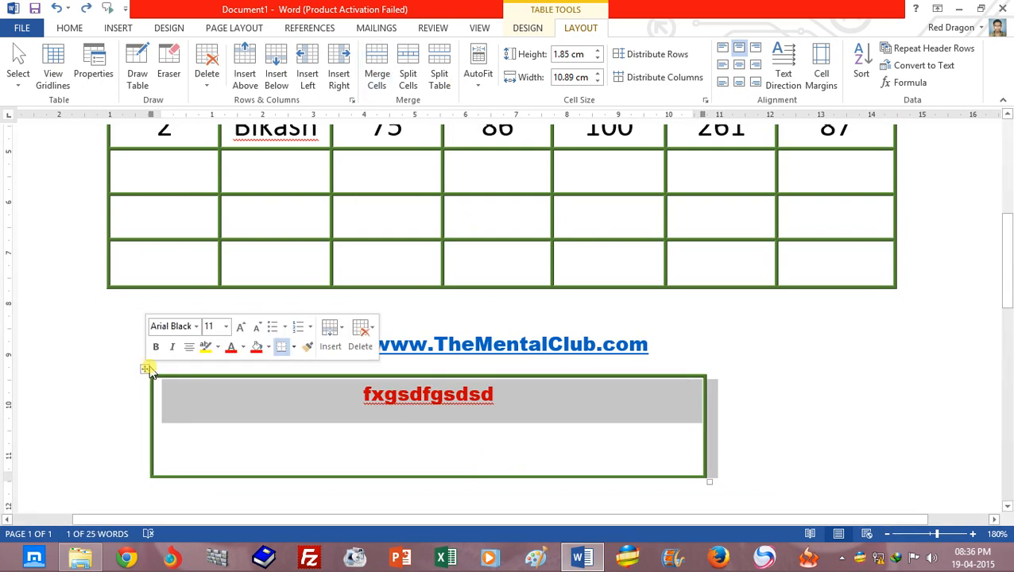
key(Delete)
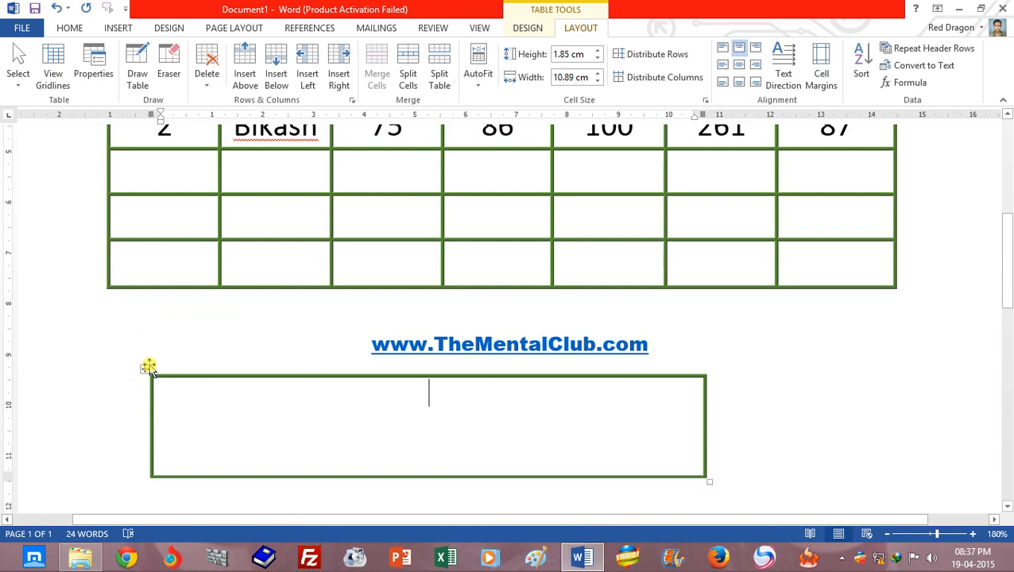
click(144, 373)
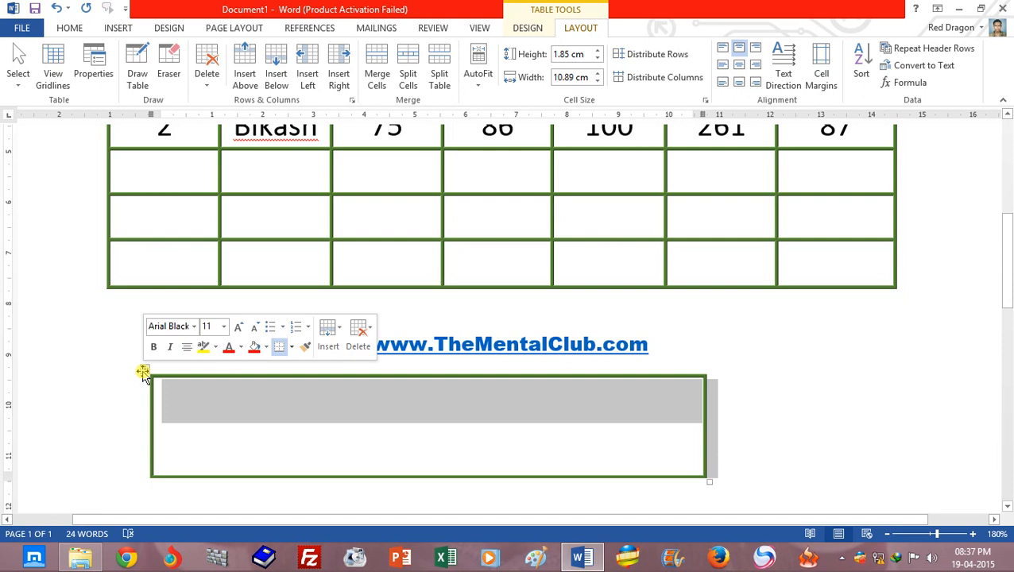
key(BackSpace)
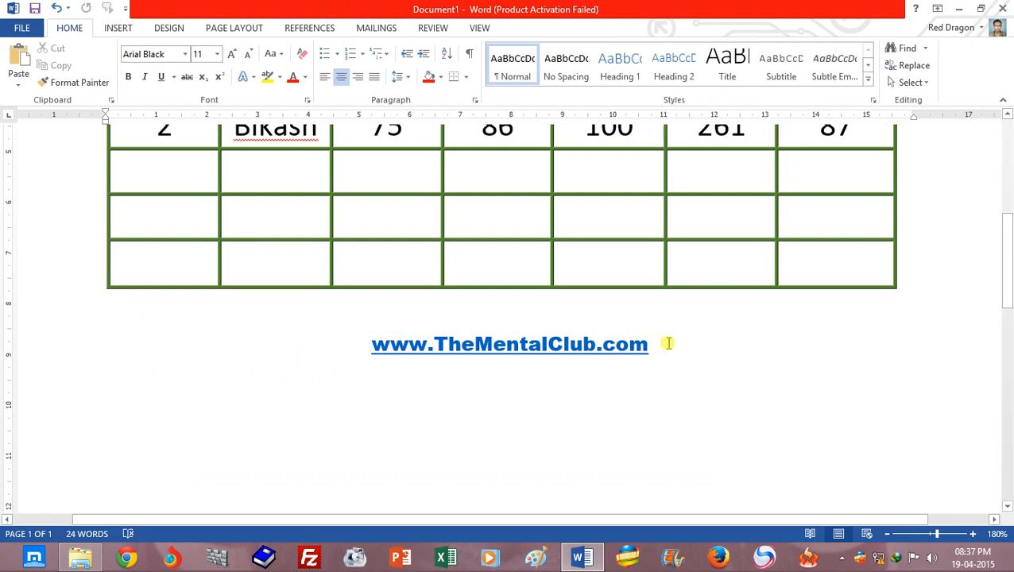
key(ctrl+z)
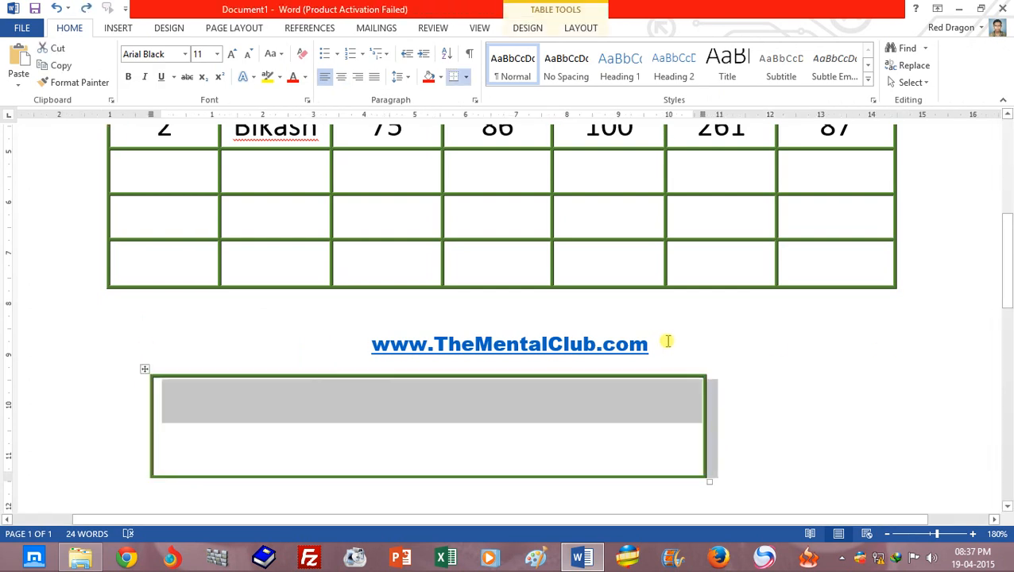
key(BackSpace)
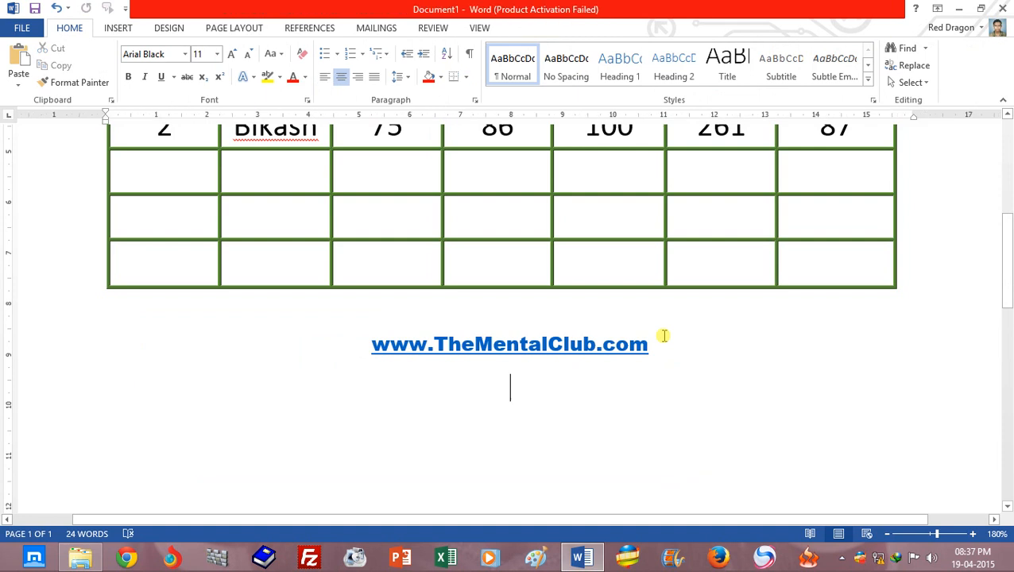
Step: Delete the three empty rows at the end of the mark sheet with the Delete Rows command and undo it
drag(1008, 269, 1009, 210)
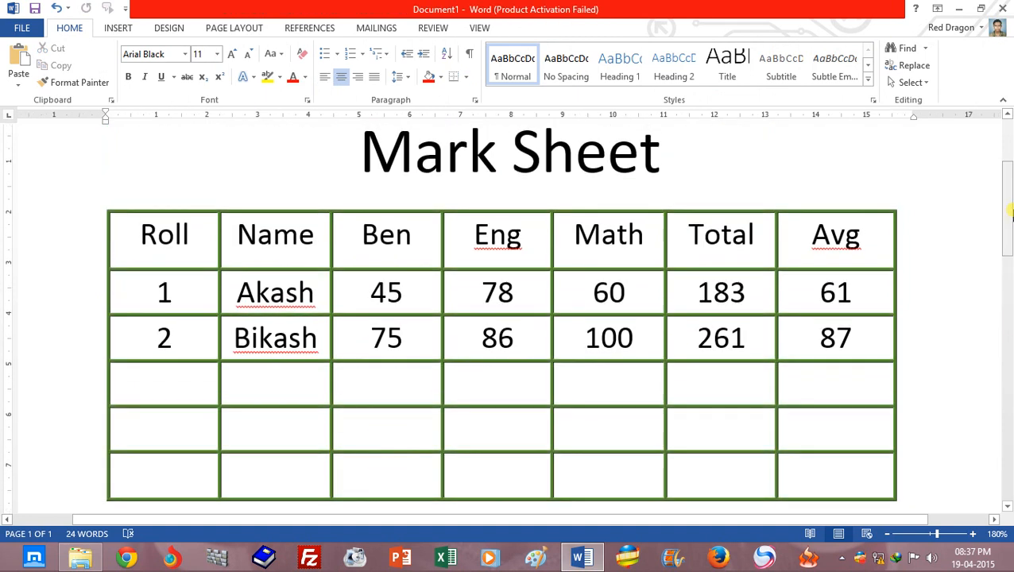
scroll(532, 361, down, 3)
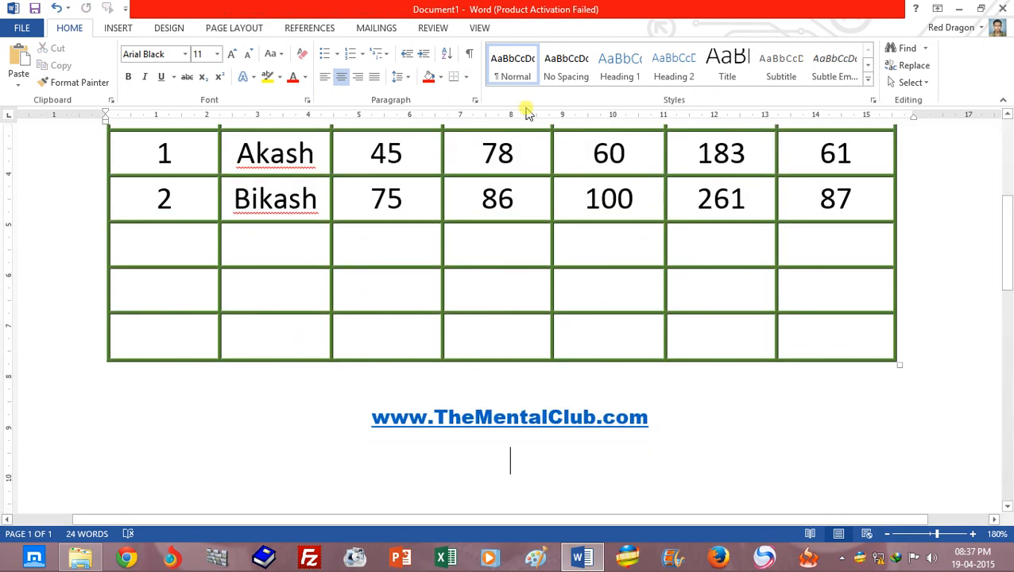
click(474, 29)
click(507, 252)
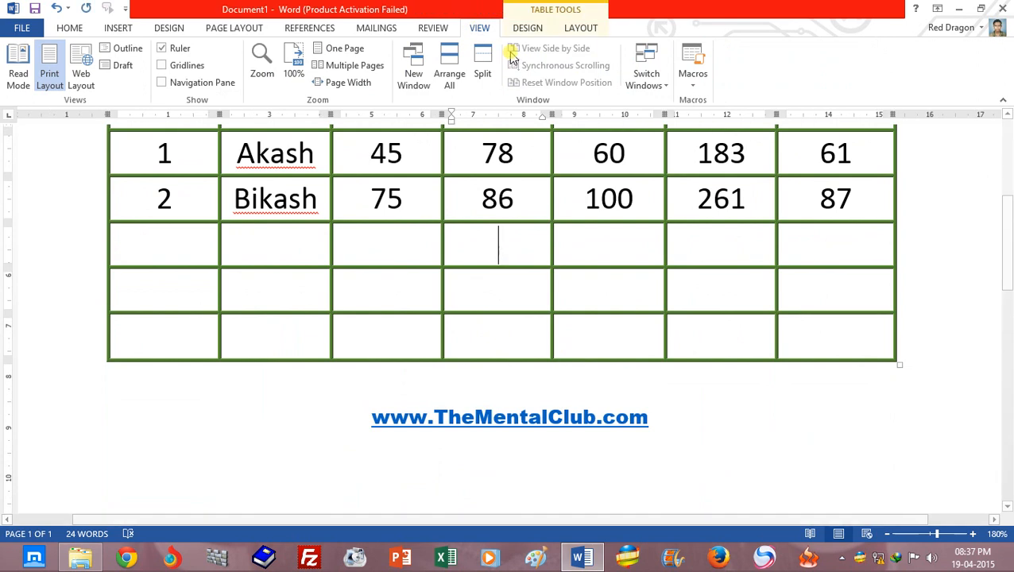
click(581, 28)
click(206, 80)
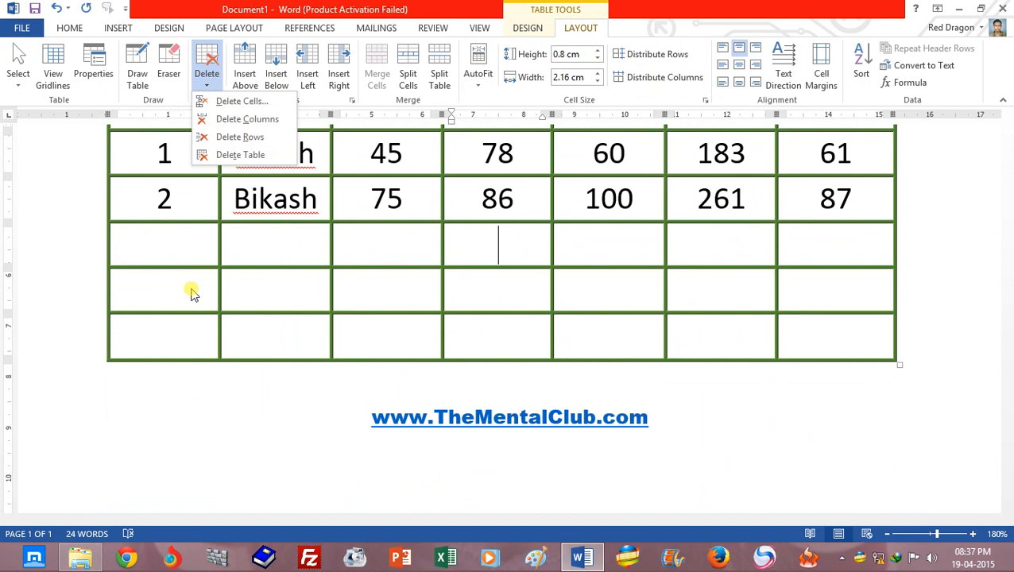
click(158, 245)
drag(157, 244, 832, 321)
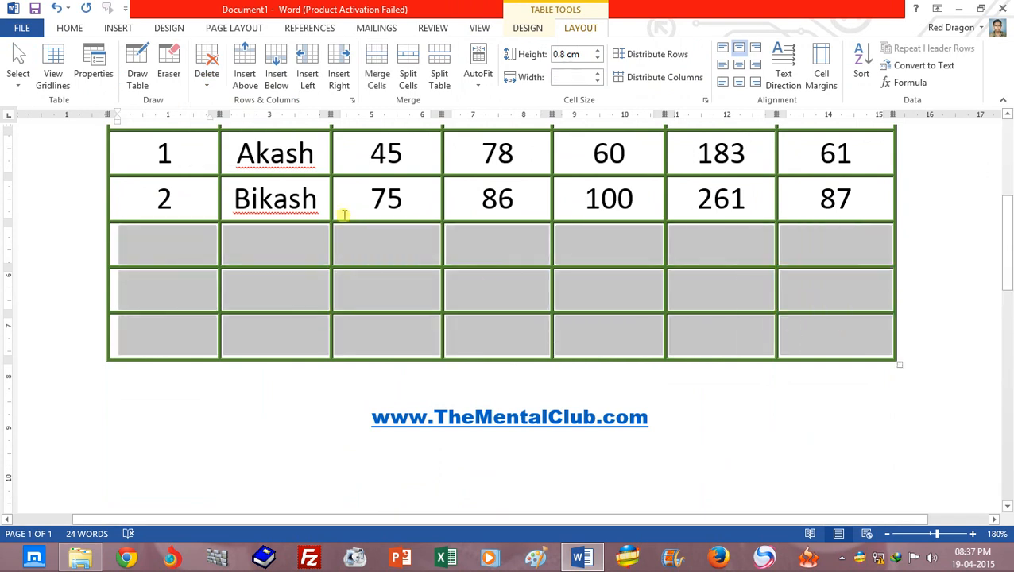
click(205, 86)
click(242, 137)
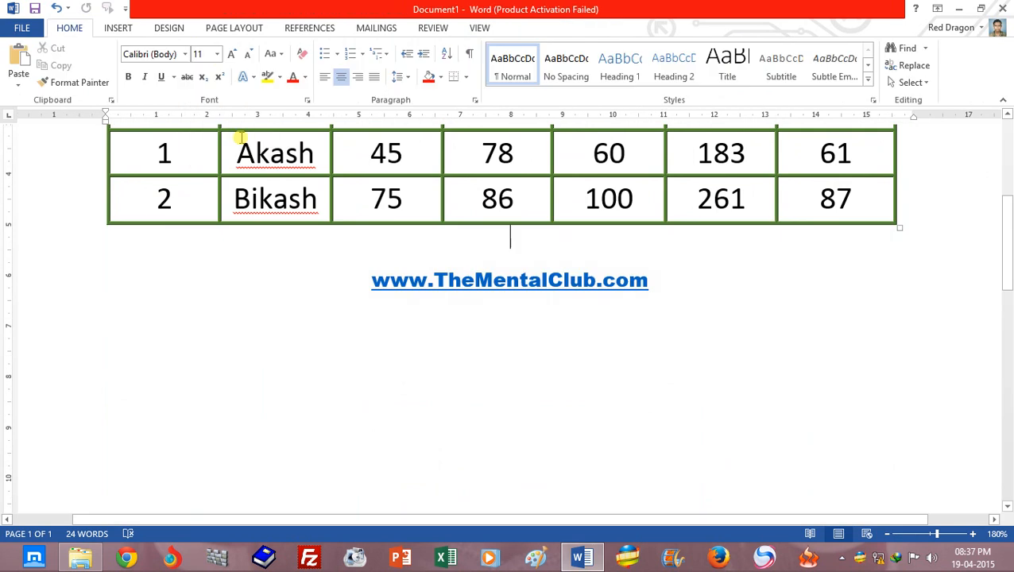
key(ctrl+z)
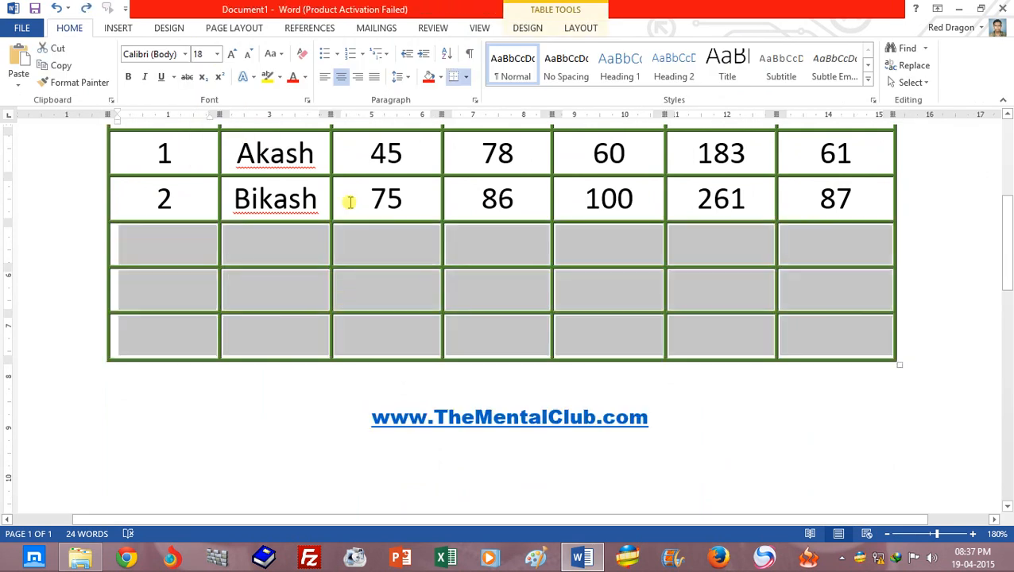
Step: Delete the cells of the three empty rows using the Delete entire row option and undo the deletion
drag(167, 248, 828, 330)
key(BackSpace)
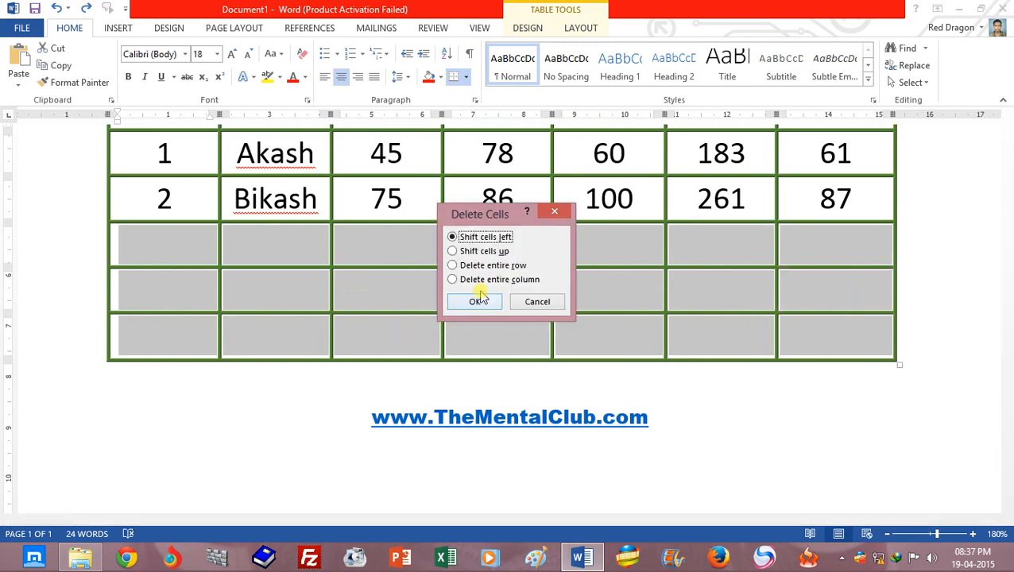
click(484, 265)
click(488, 303)
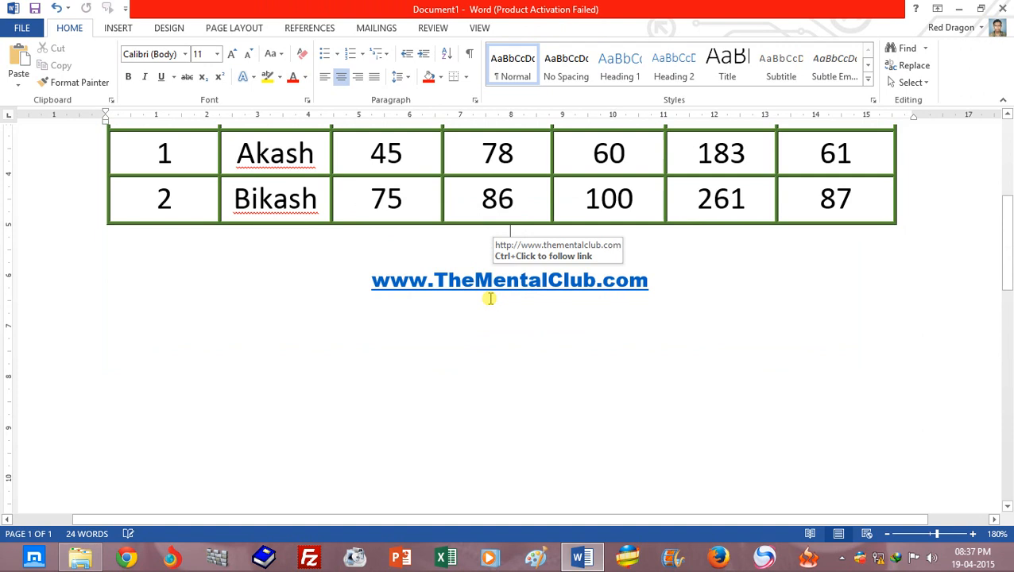
key(ctrl+z)
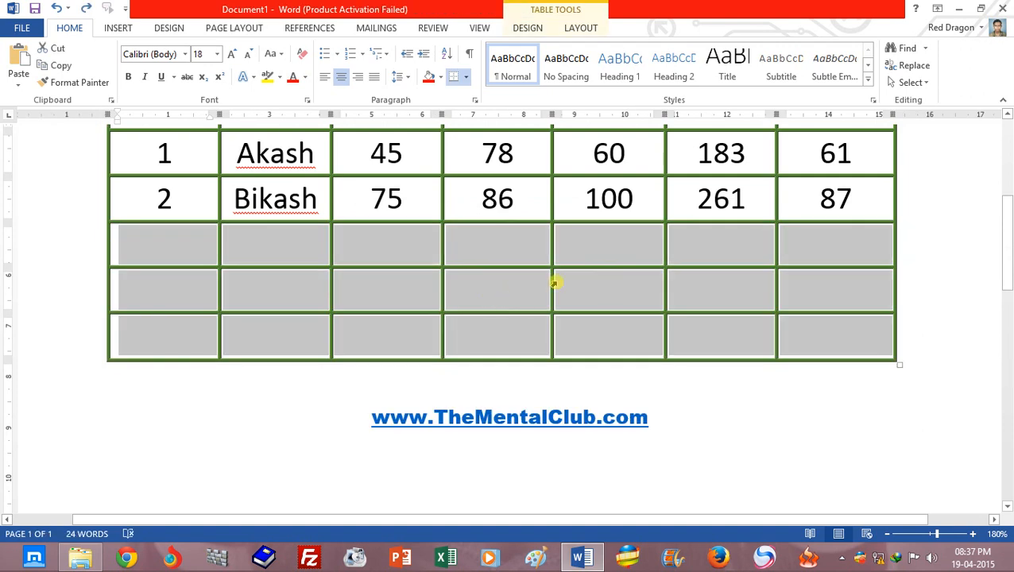
Step: Select the three empty rows as whole rows, remove them directly and undo the removal
click(635, 286)
drag(81, 244, 119, 358)
key(BackSpace)
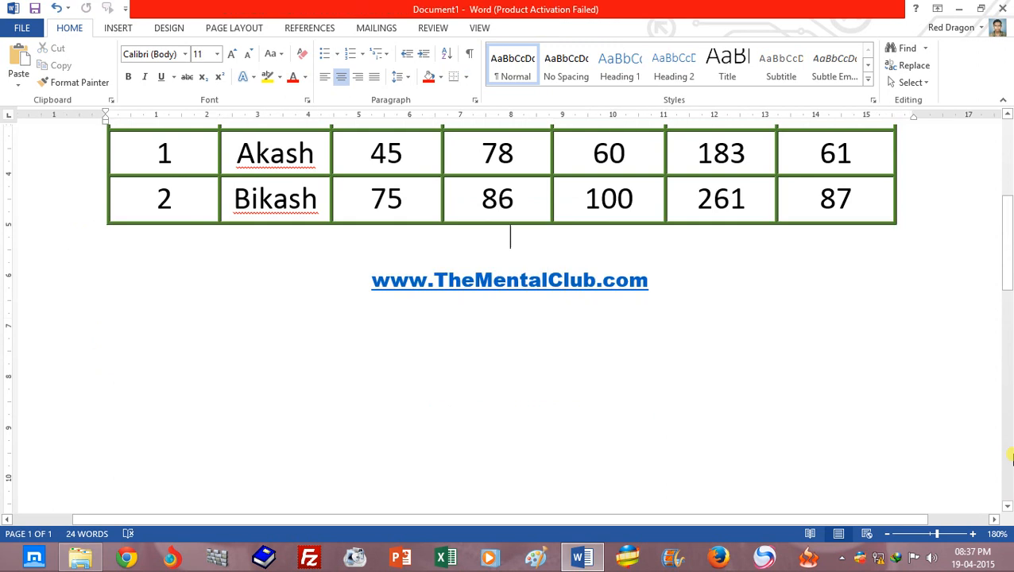
key(ctrl+z)
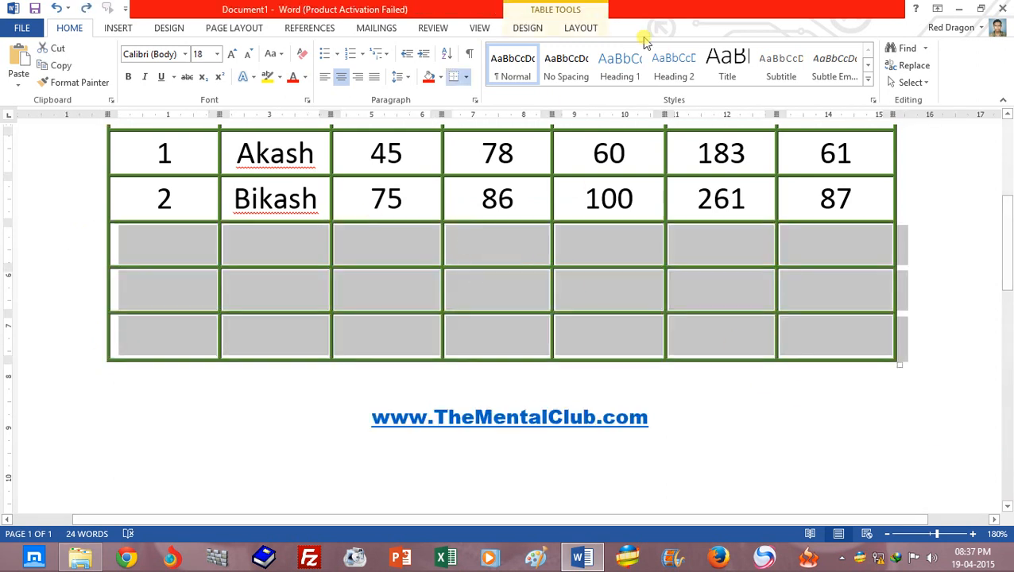
click(580, 28)
click(207, 68)
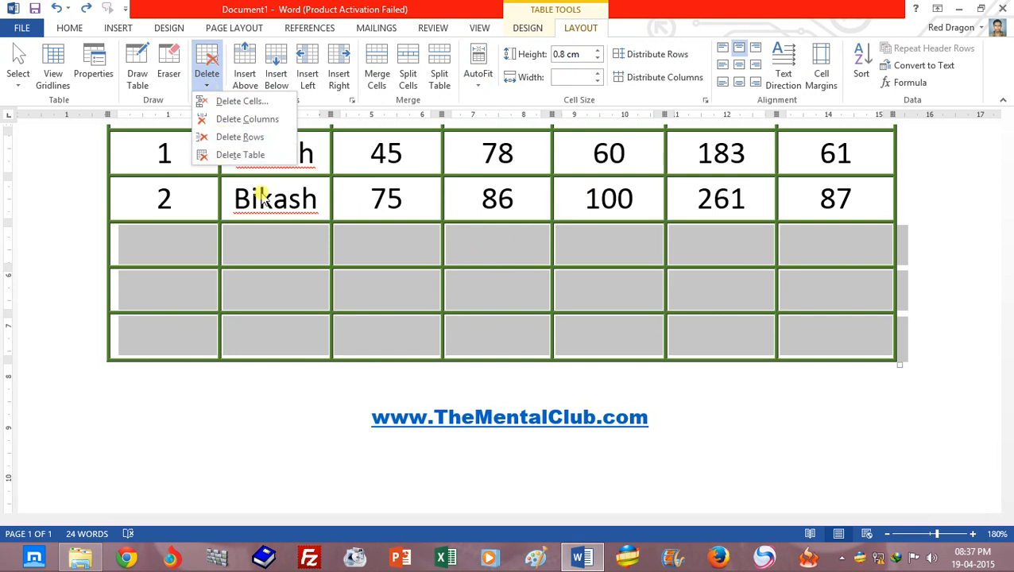
key(Escape)
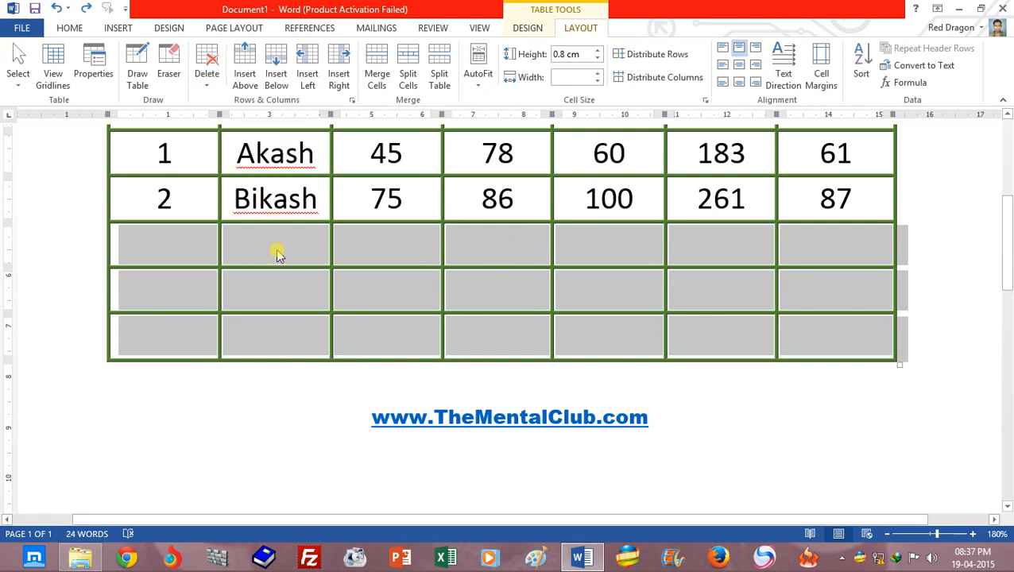
click(278, 253)
Step: Select the whole Name column, both in one go and cell by cell, clearing the selection each time
drag(1007, 223, 1009, 217)
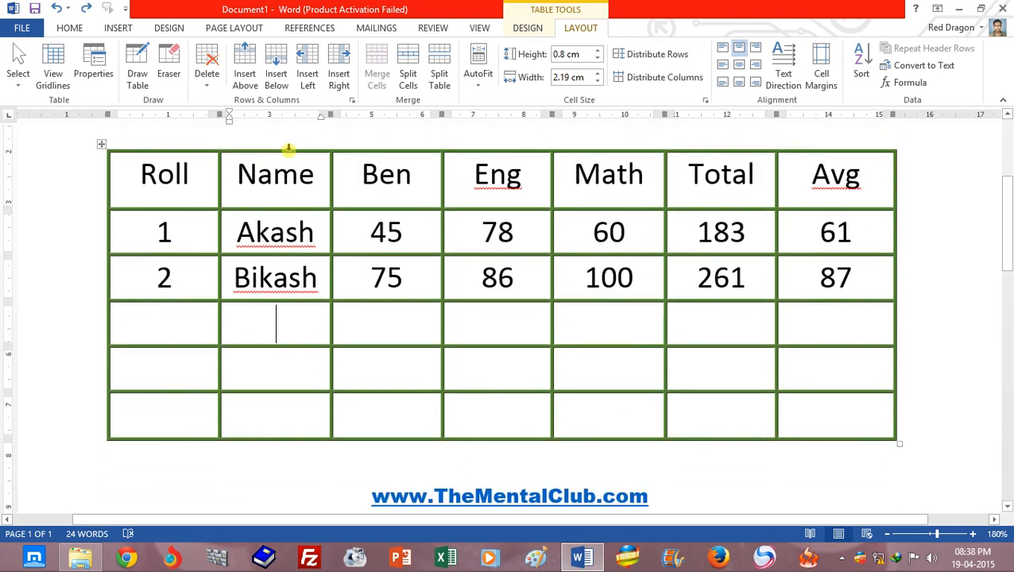
click(288, 149)
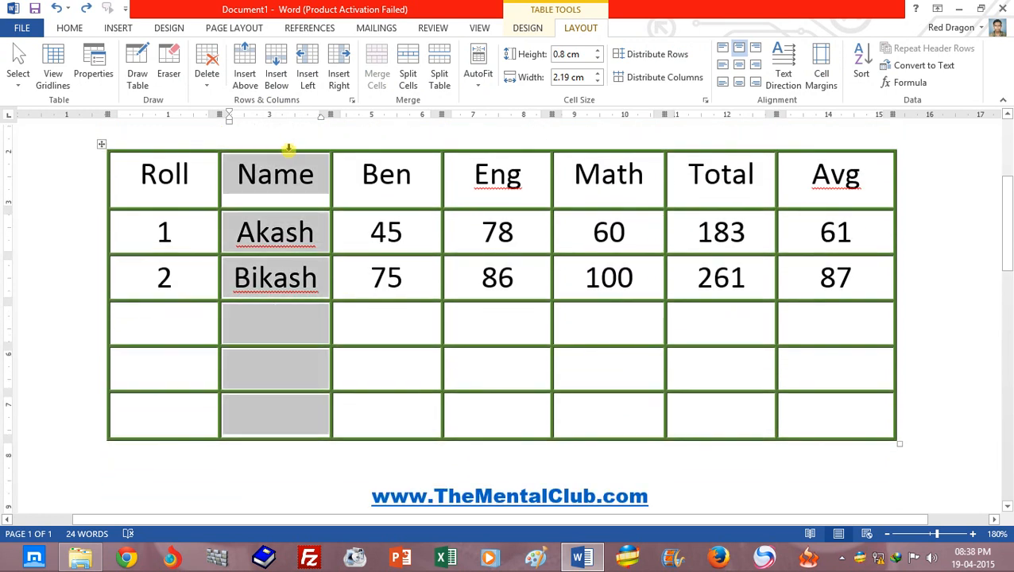
click(439, 376)
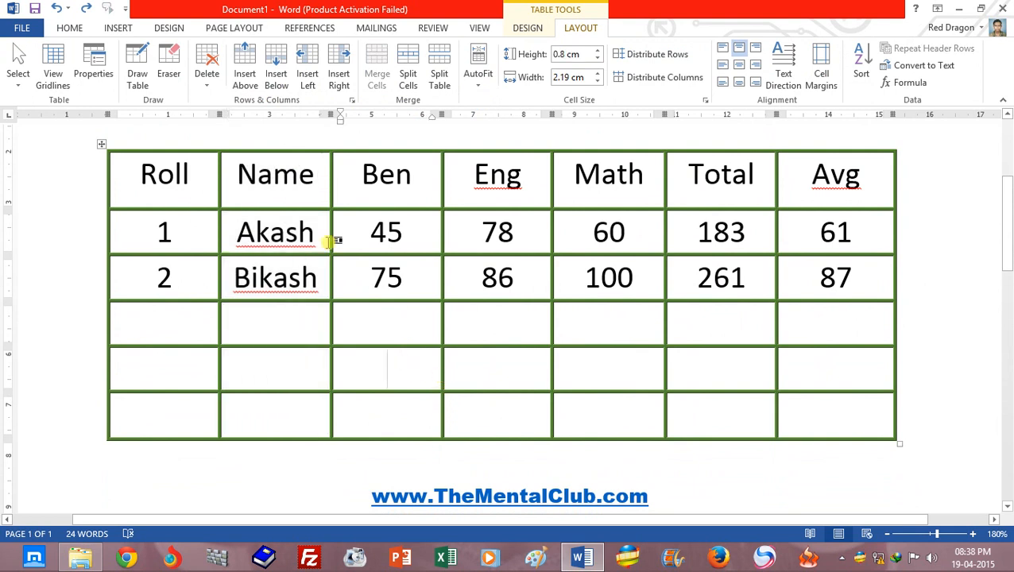
click(279, 149)
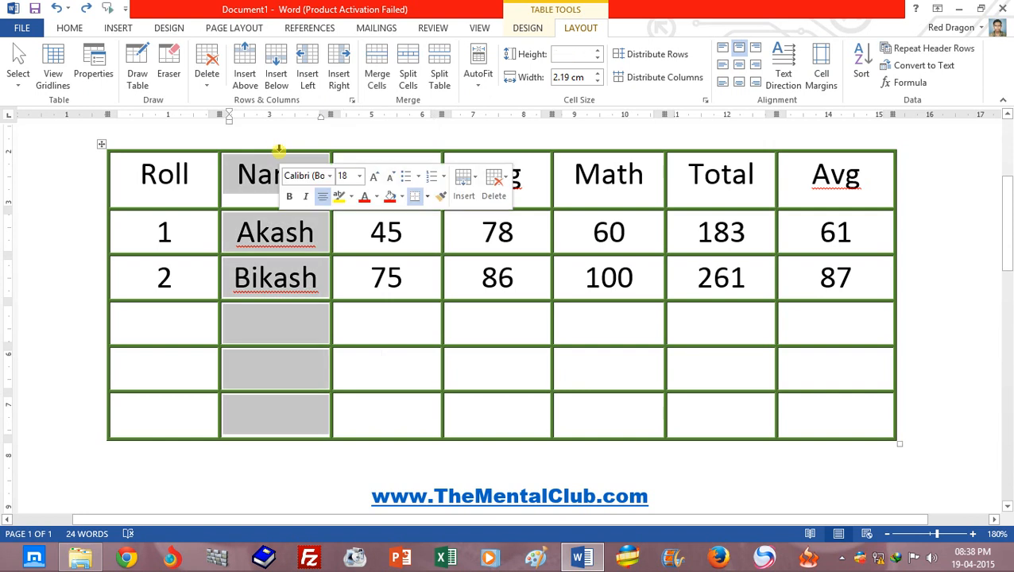
click(442, 350)
drag(274, 167, 288, 418)
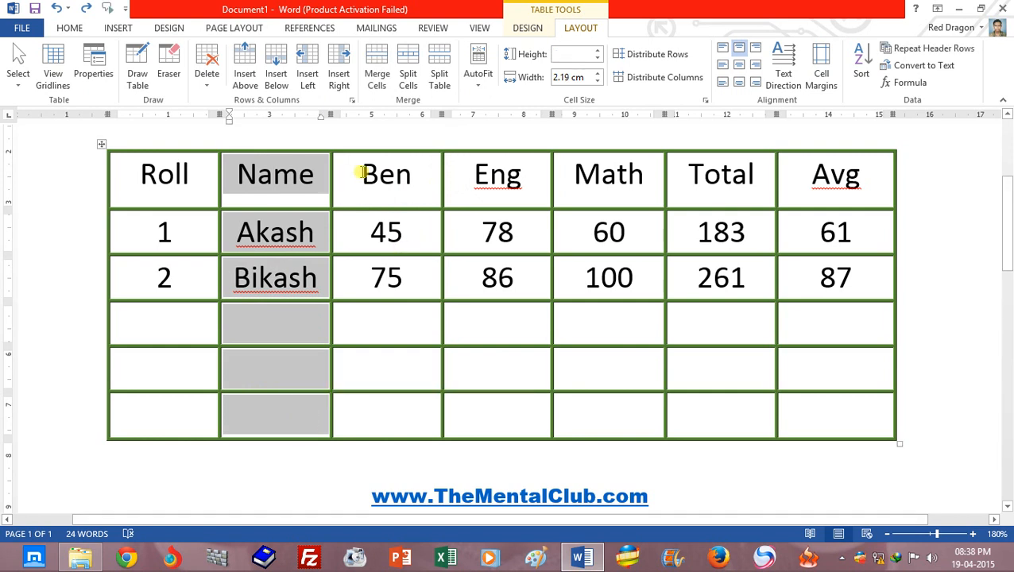
click(346, 174)
Step: Delete the Name column with Delete Columns, undo it, redo it, and undo it once more
click(278, 148)
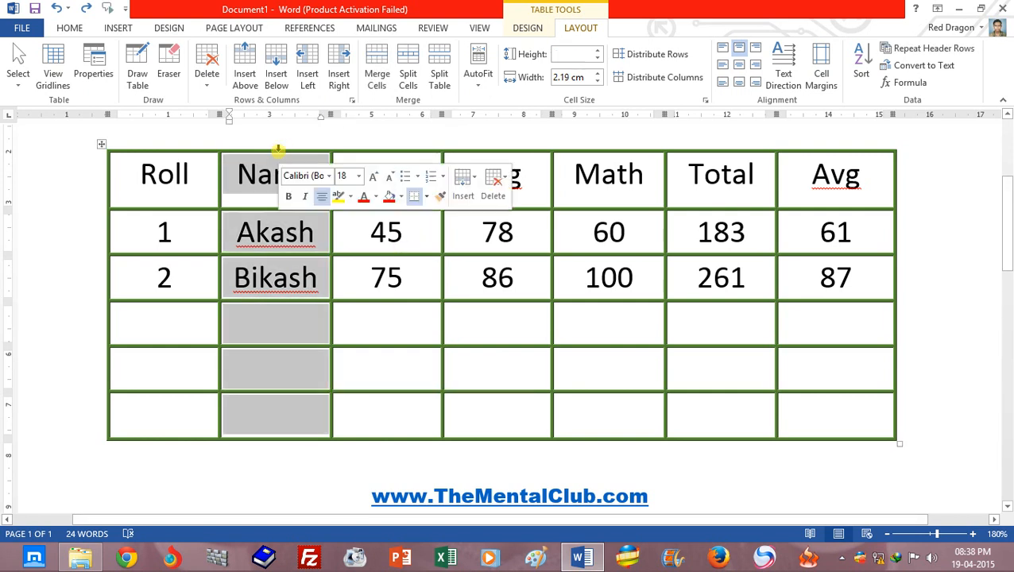
click(207, 70)
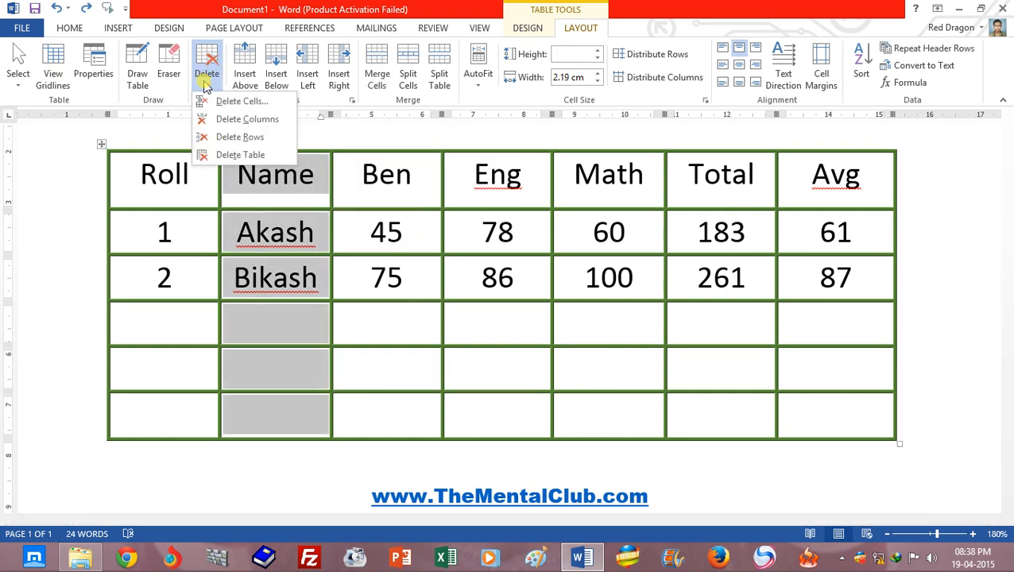
click(237, 121)
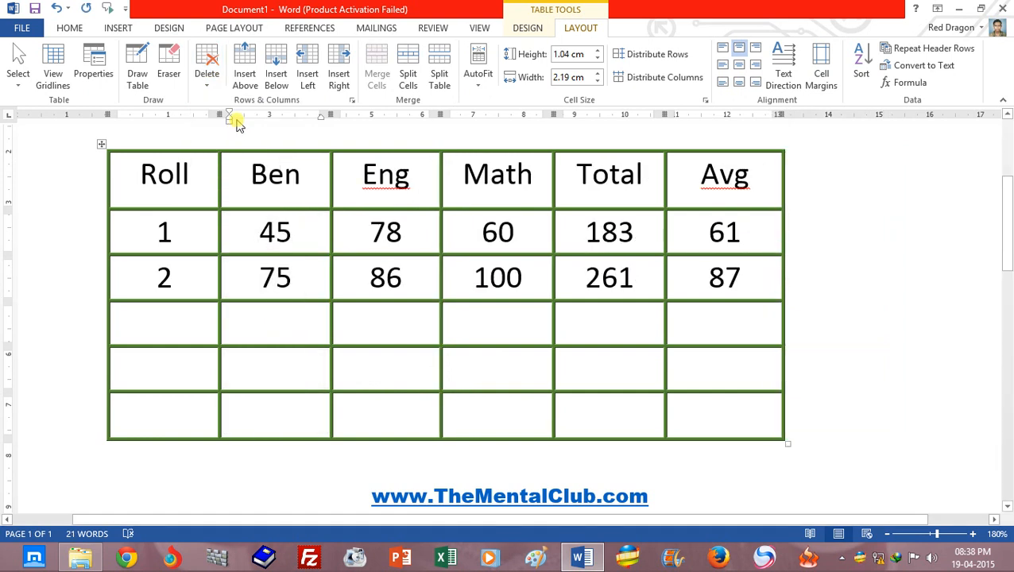
key(ctrl+z)
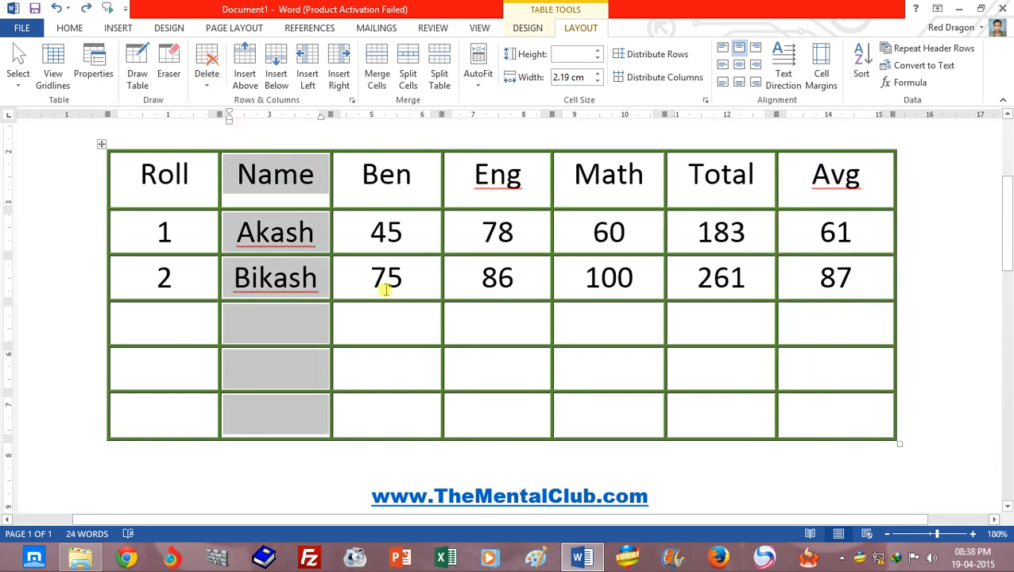
key(ctrl+y)
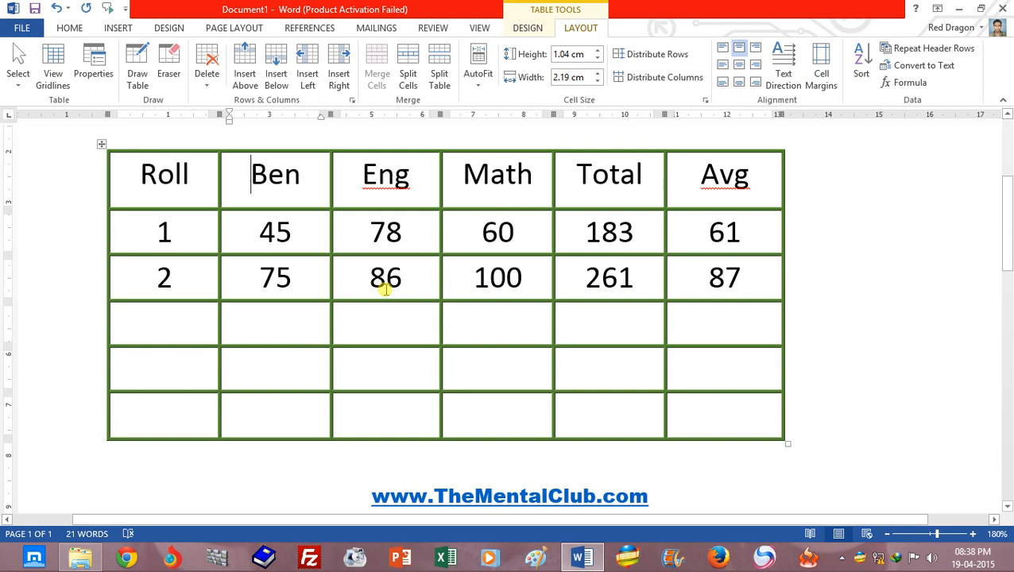
key(ctrl+z)
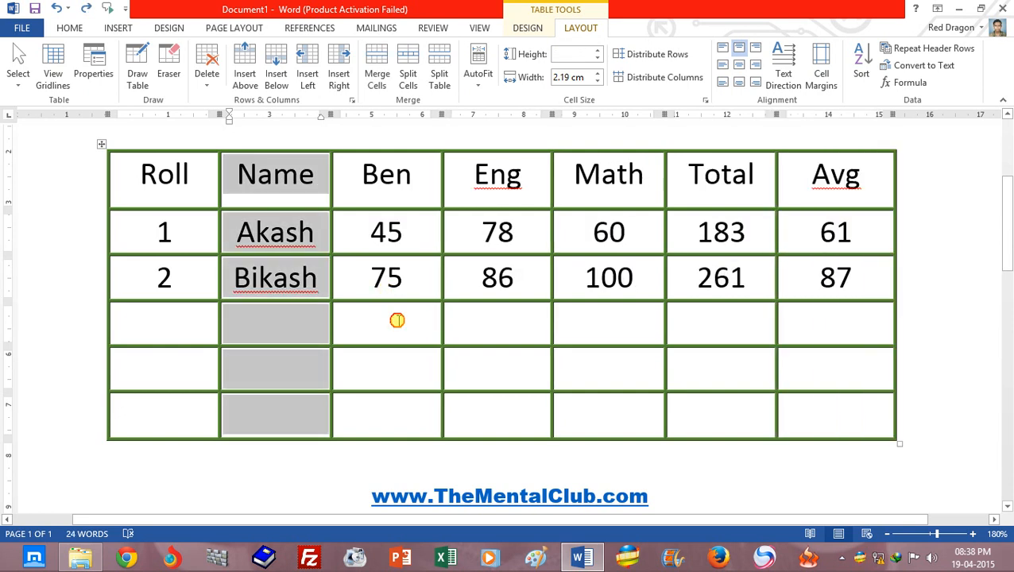
click(398, 321)
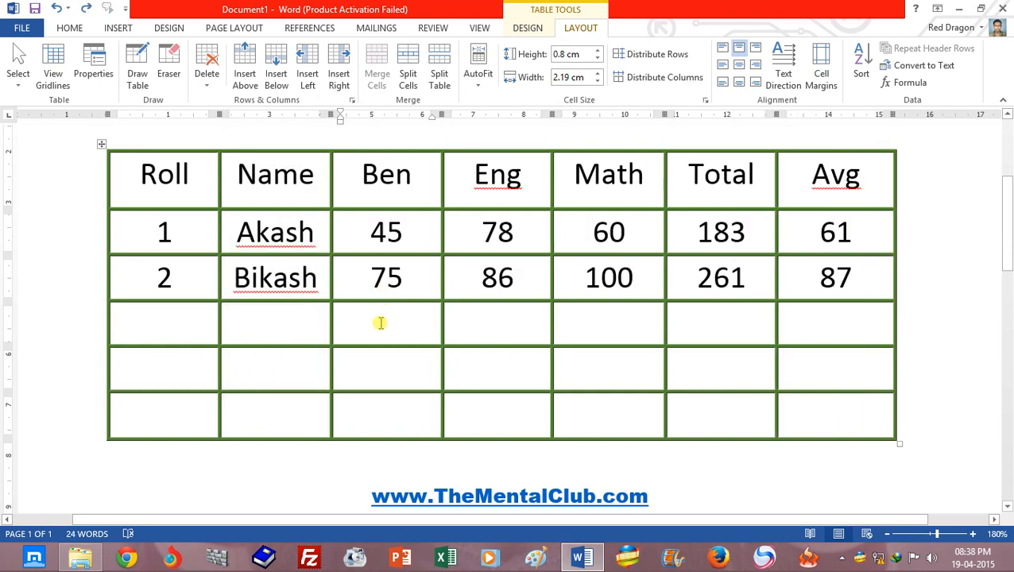
click(206, 79)
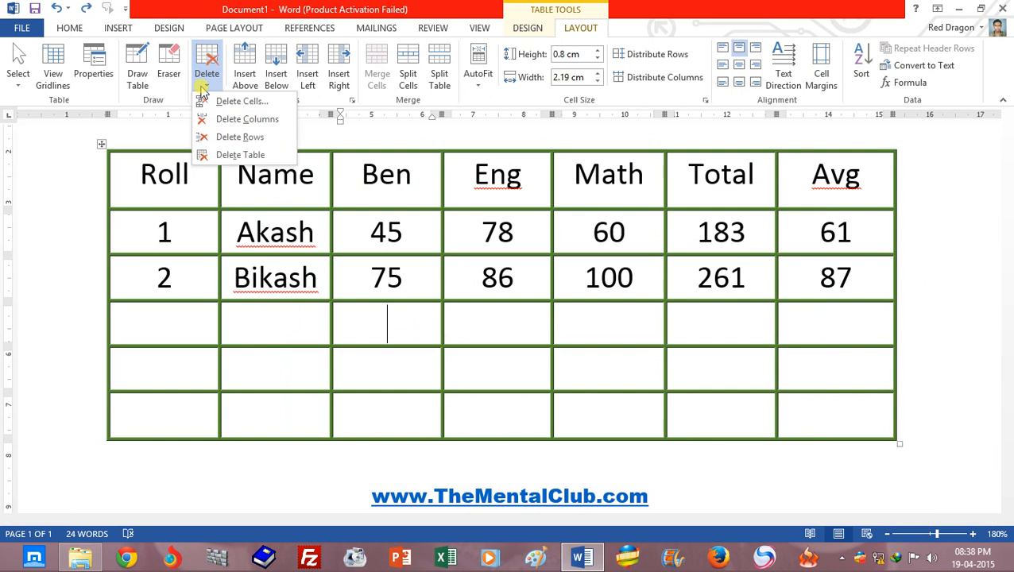
click(408, 326)
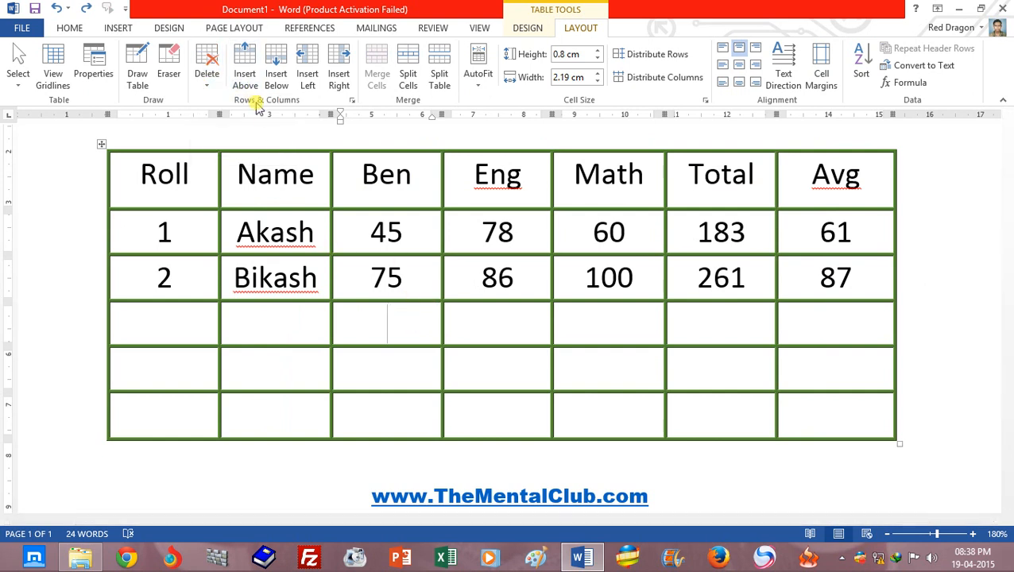
click(409, 177)
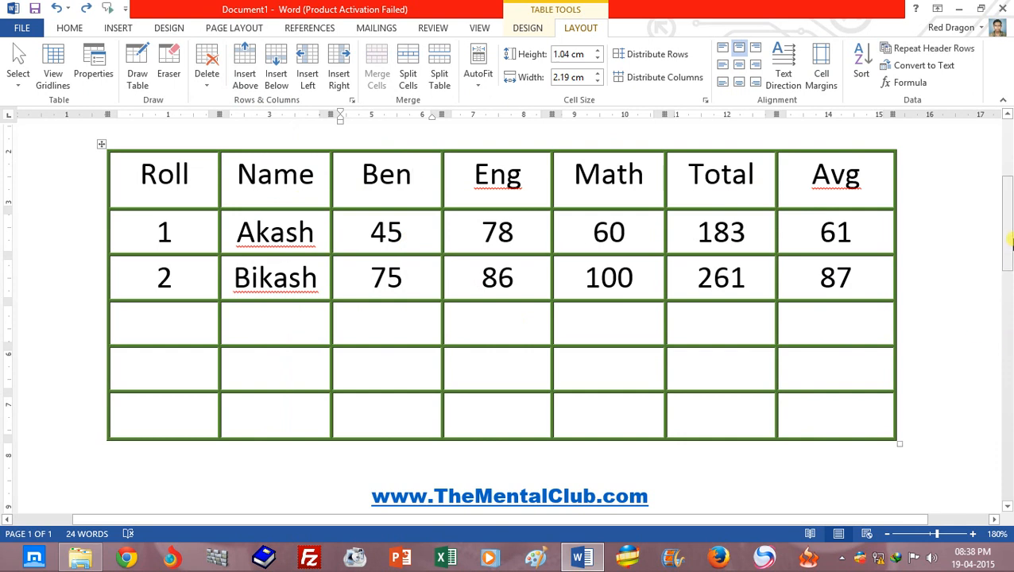
Step: Delete the "Mark Sheet" title text above the table
scroll(1011, 246, up, 3)
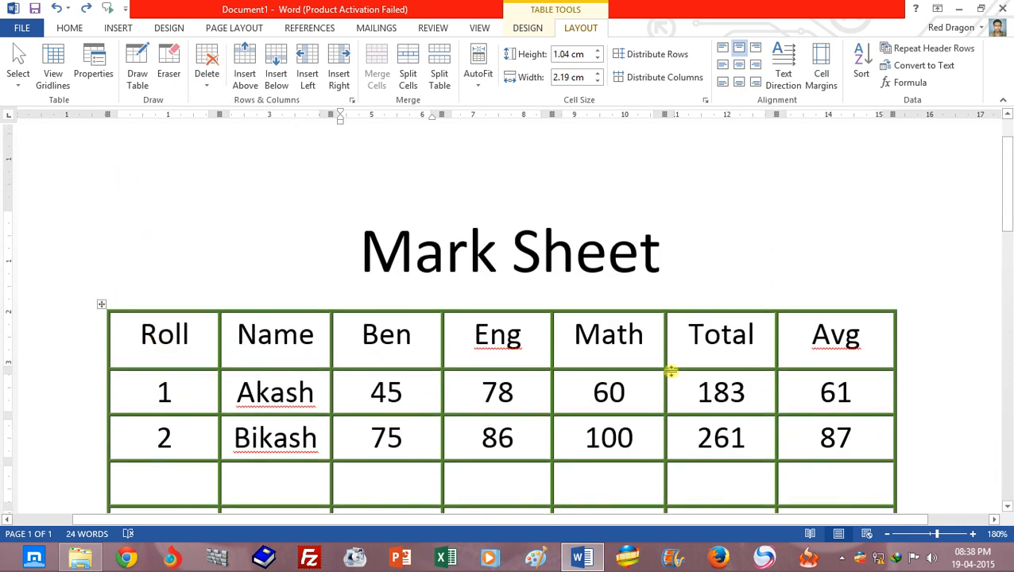
drag(661, 255, 343, 255)
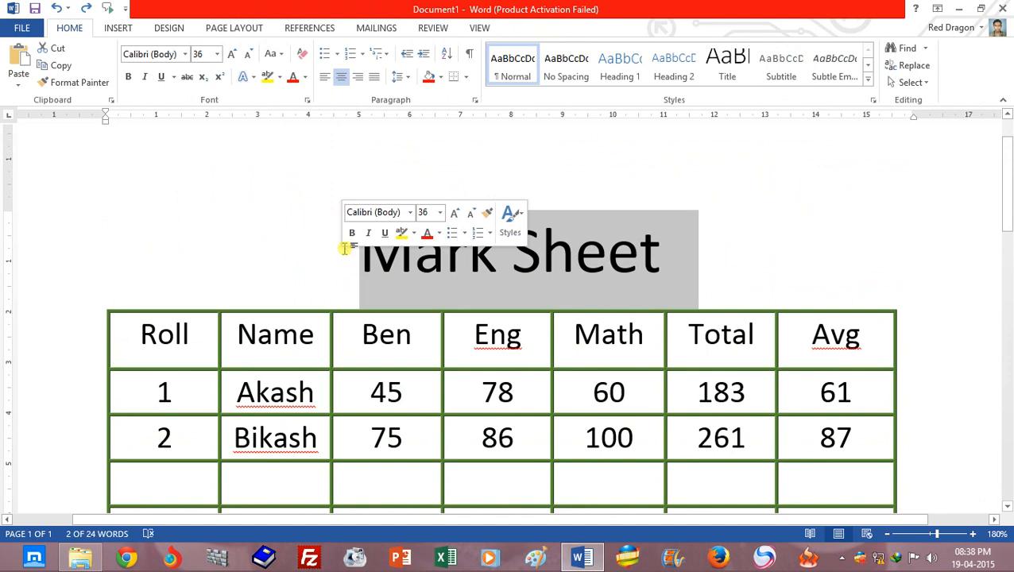
key(Delete)
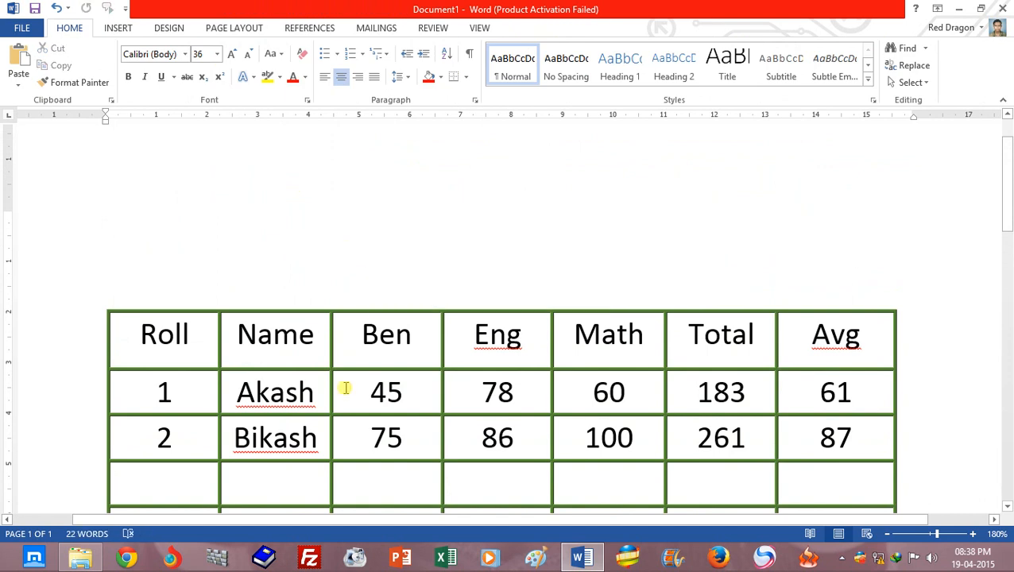
Step: Insert an empty row above the table's header row
click(397, 351)
drag(124, 344, 808, 341)
click(301, 344)
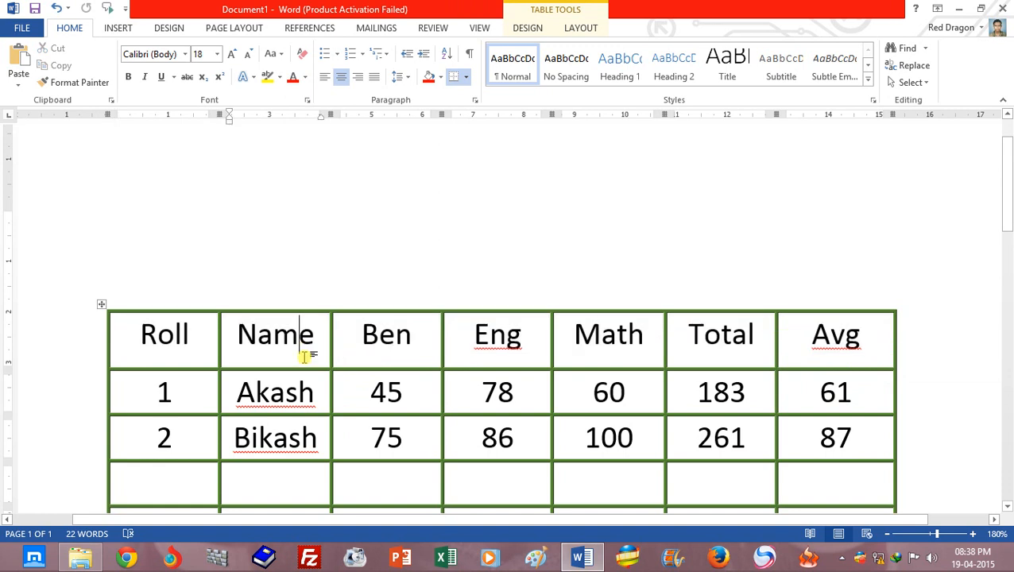
click(589, 30)
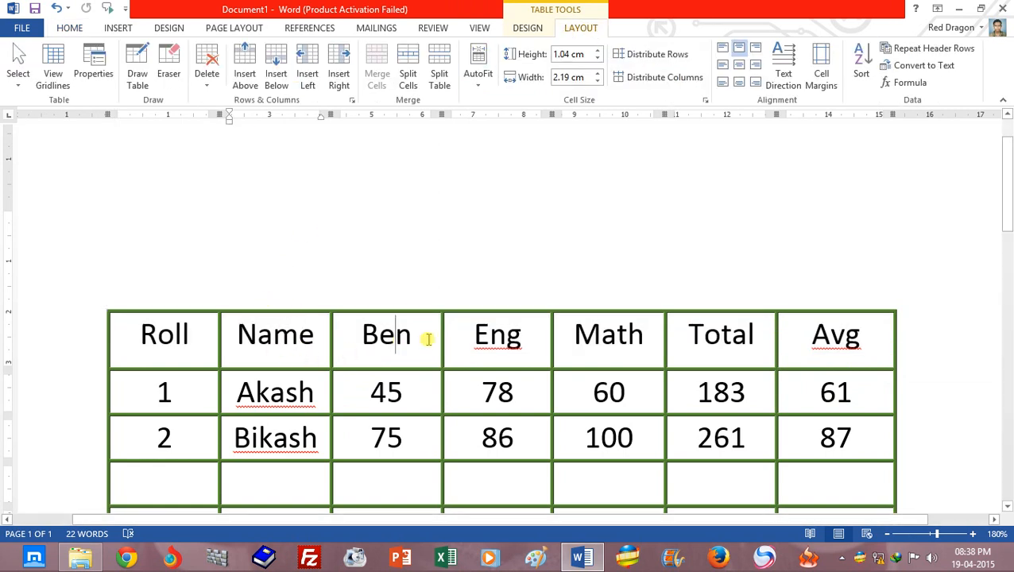
click(592, 337)
drag(213, 340, 715, 346)
click(395, 336)
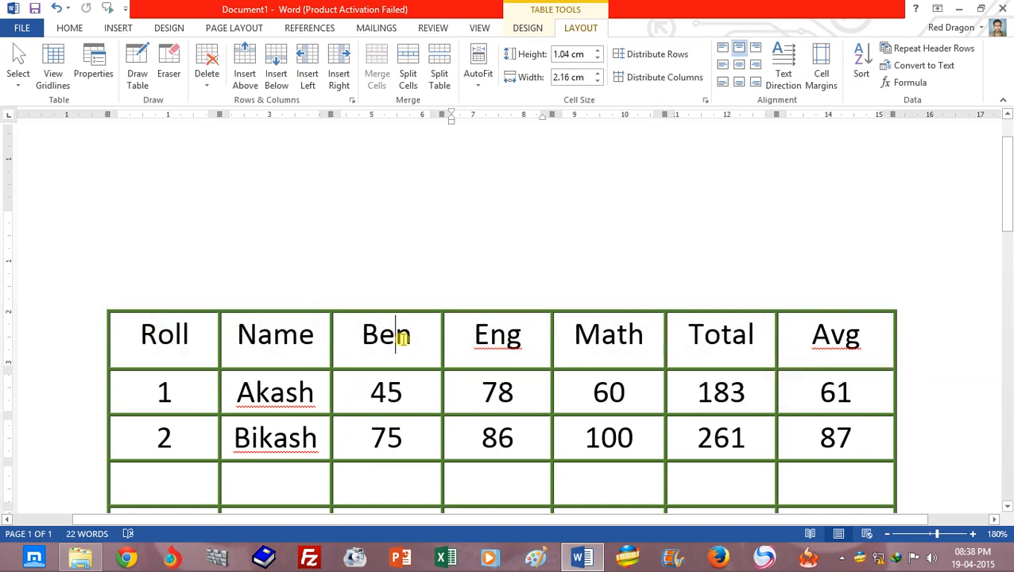
click(247, 79)
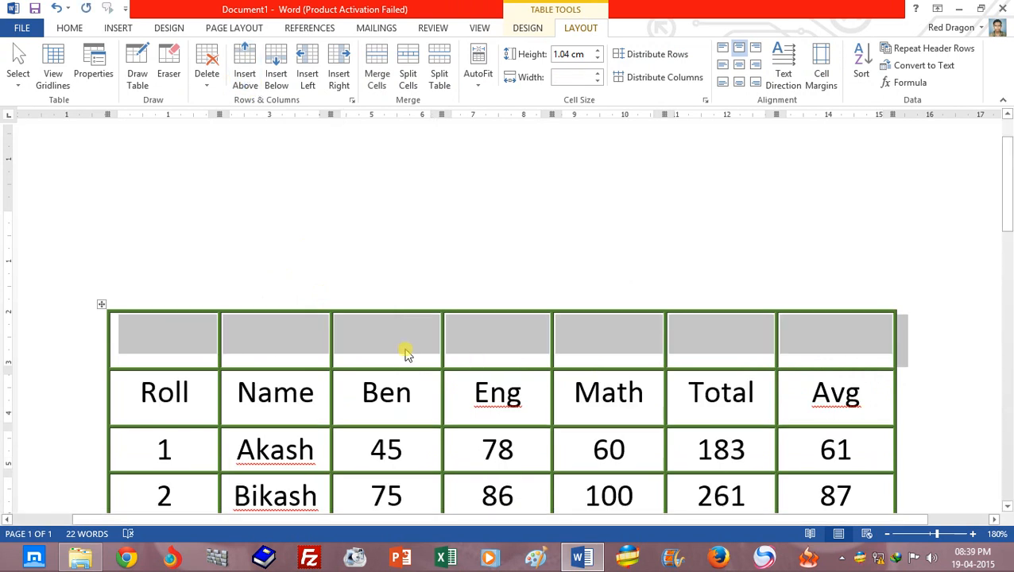
Step: Insert an empty row directly below the roll 1 row
scroll(1009, 208, down, 3)
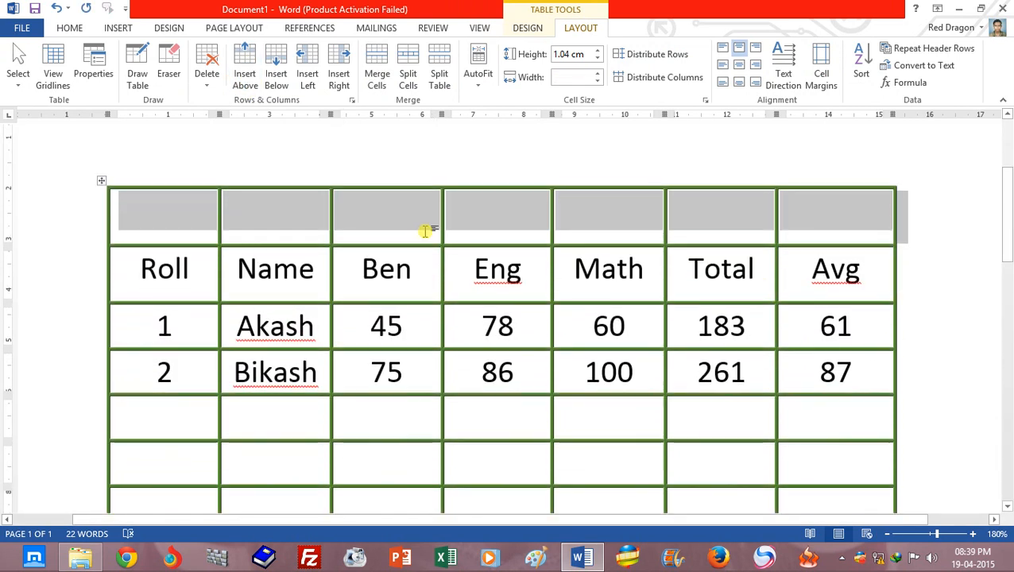
scroll(1007, 236, down, 3)
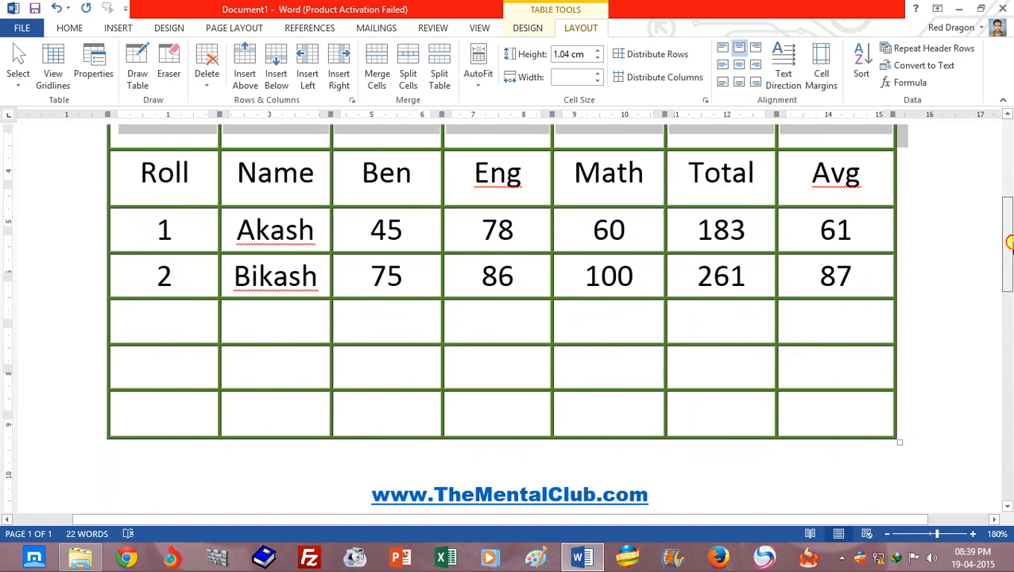
click(313, 235)
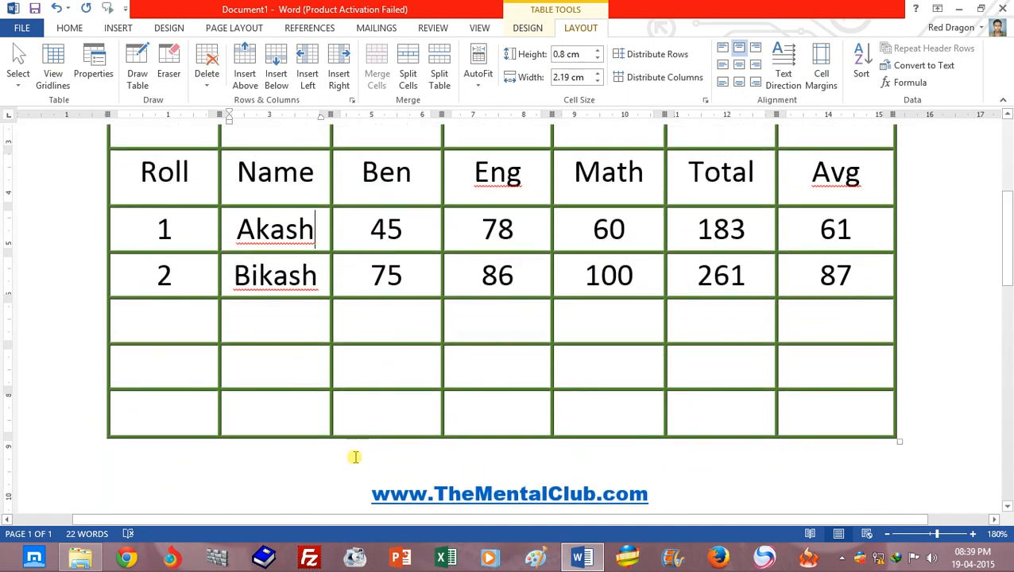
click(278, 83)
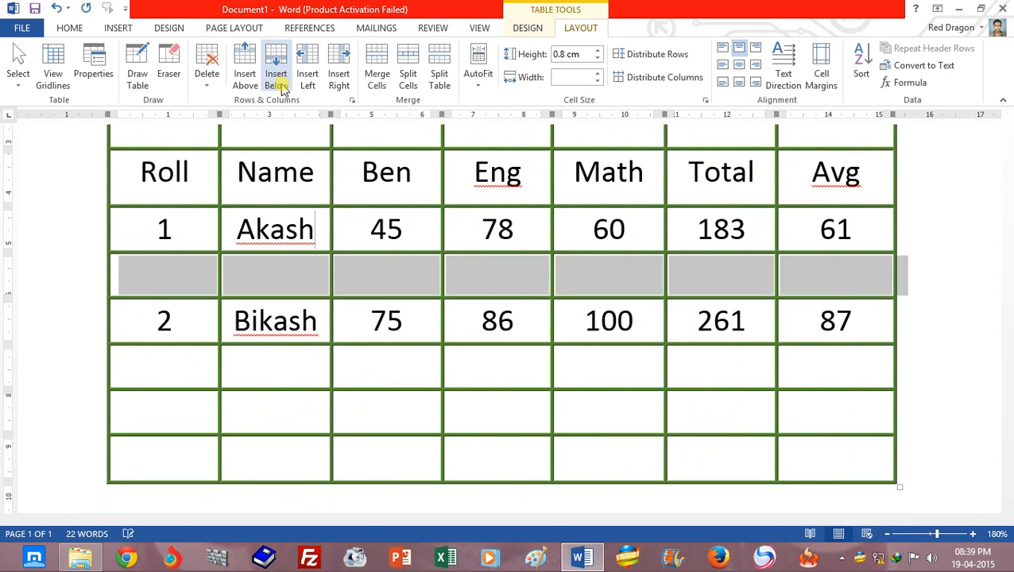
click(363, 292)
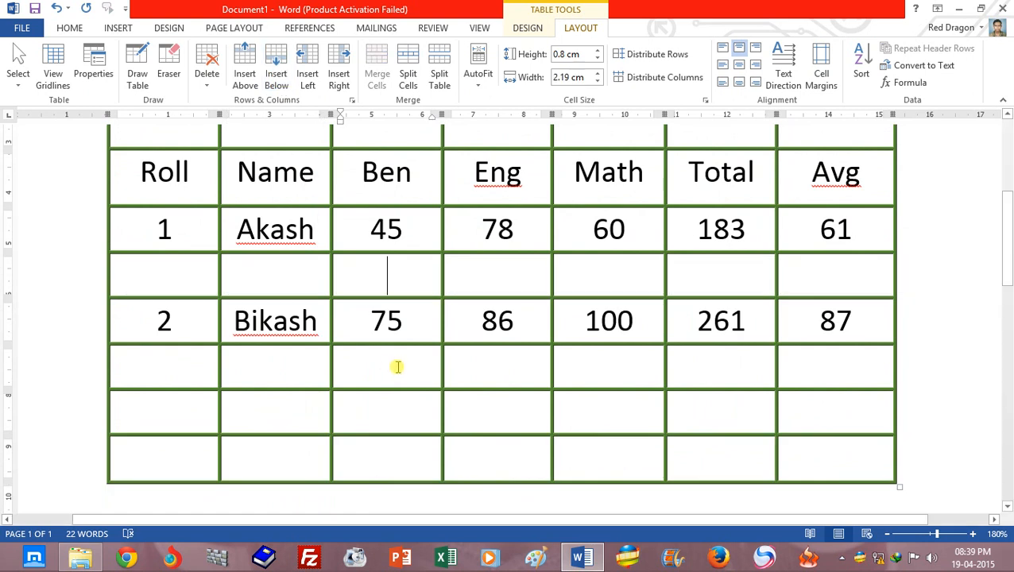
Step: Insert an empty column before the Math column and another one after it
click(651, 228)
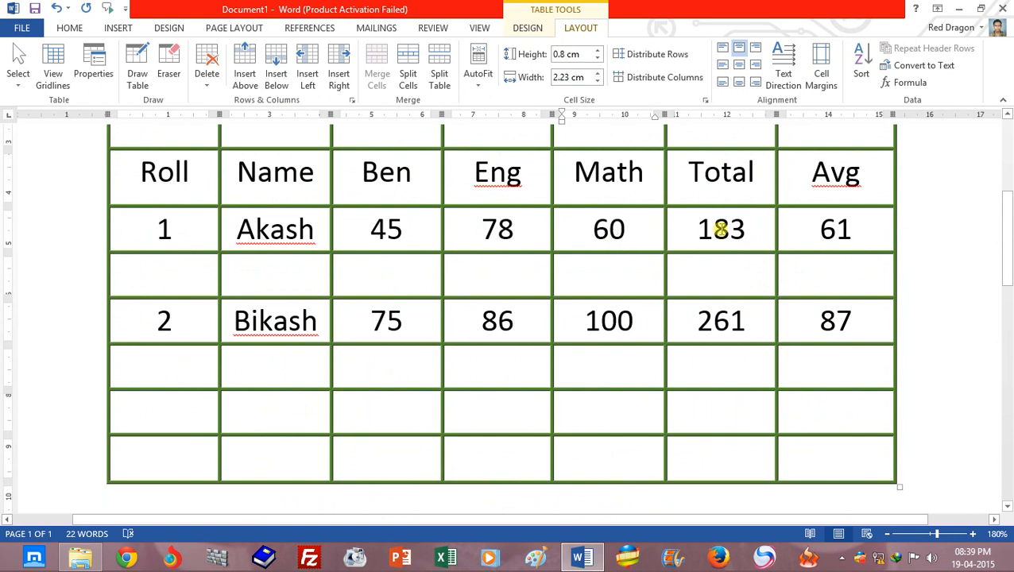
click(308, 89)
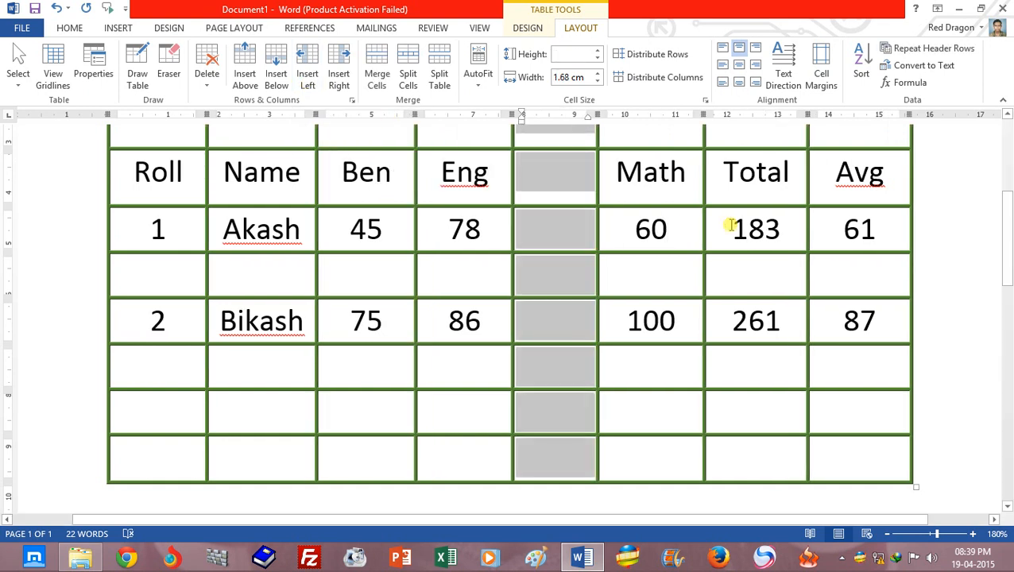
click(670, 228)
click(680, 181)
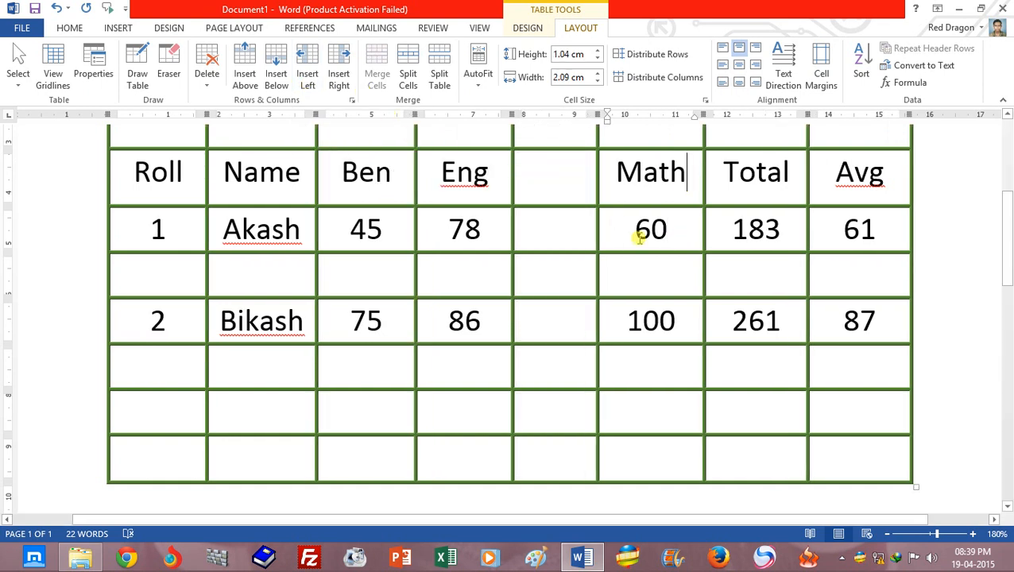
click(339, 79)
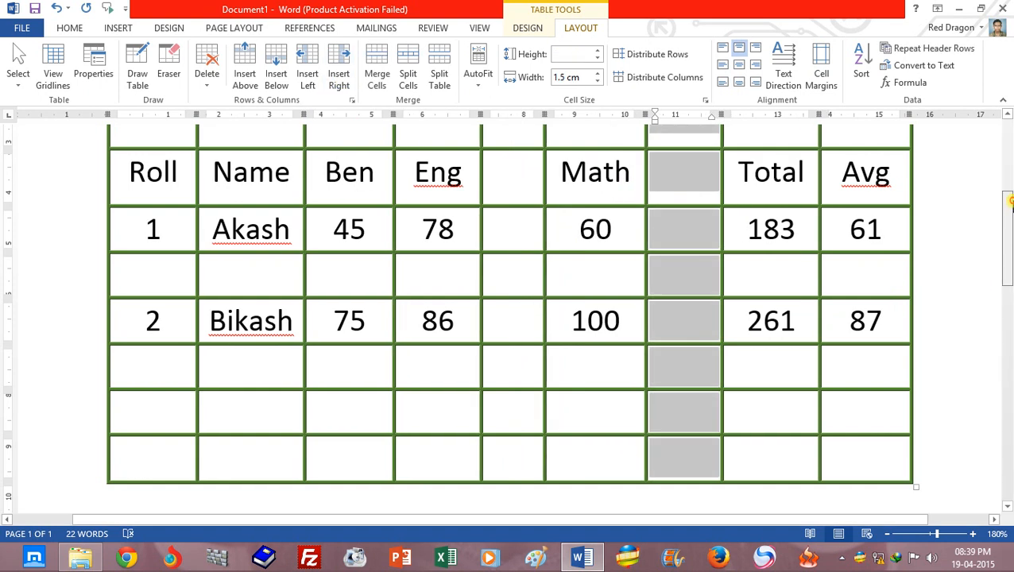
Step: Remove the two empty columns on either side of the Math column
scroll(1001, 282, up, 3)
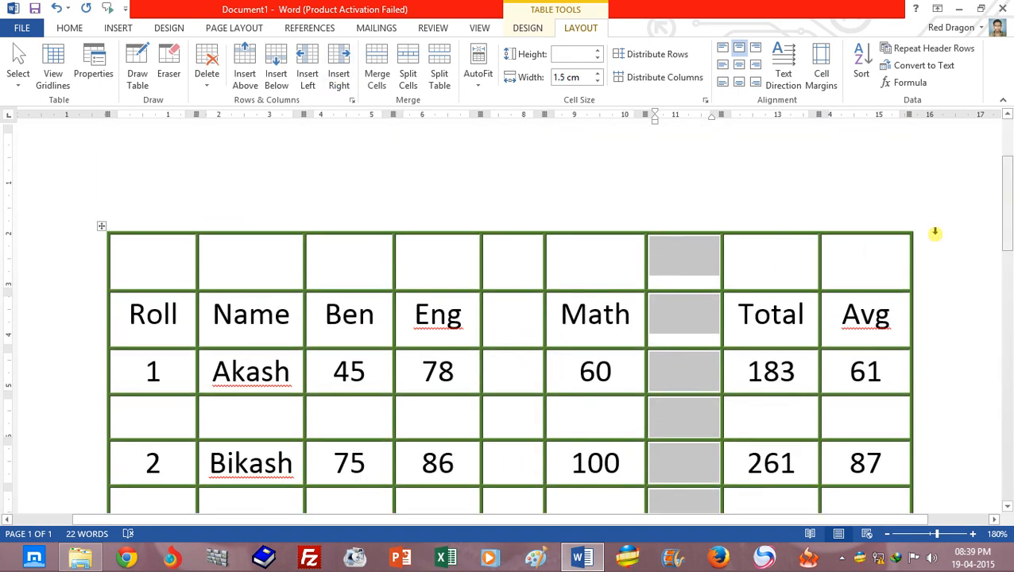
key(BackSpace)
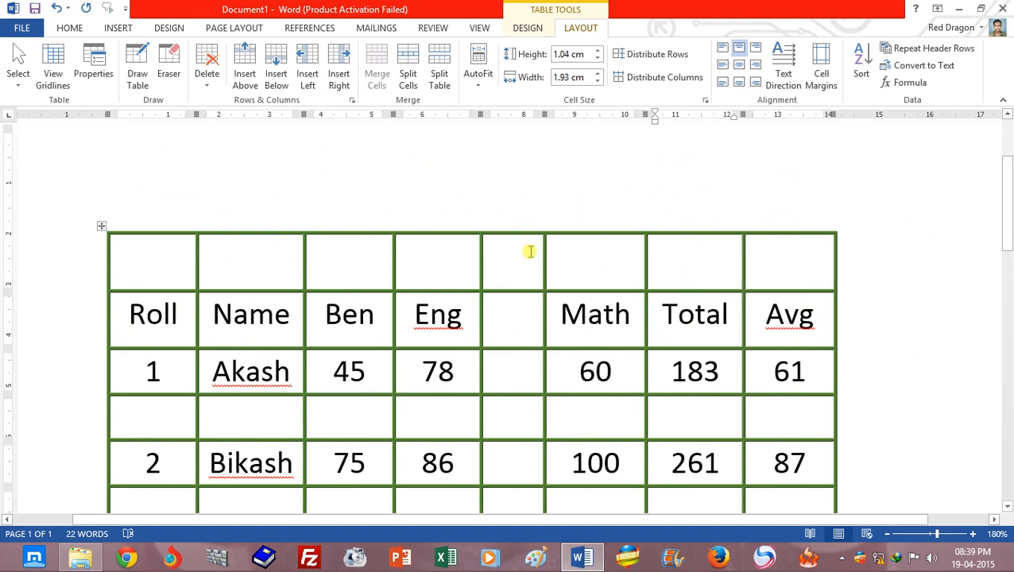
click(522, 228)
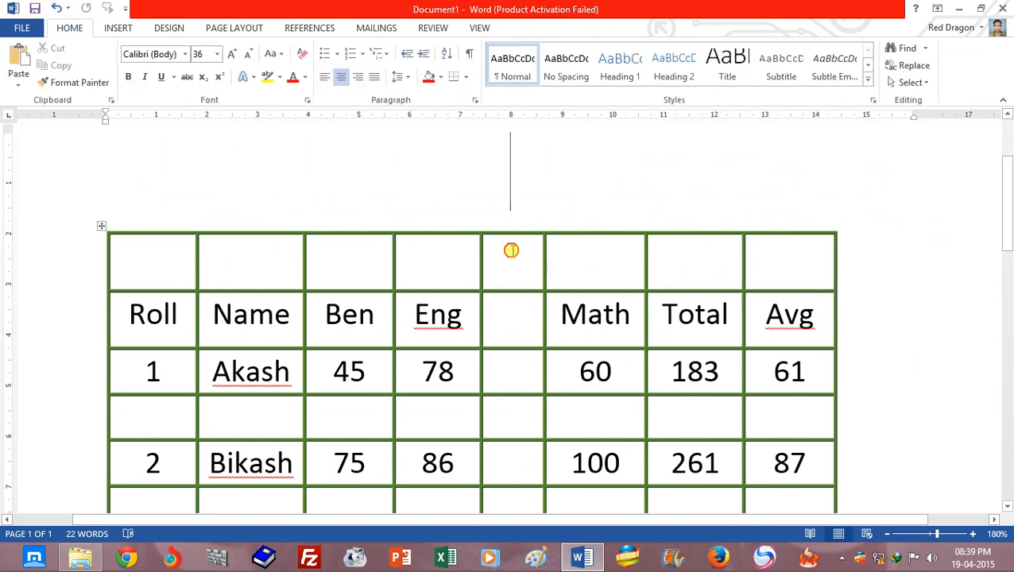
click(513, 240)
click(512, 229)
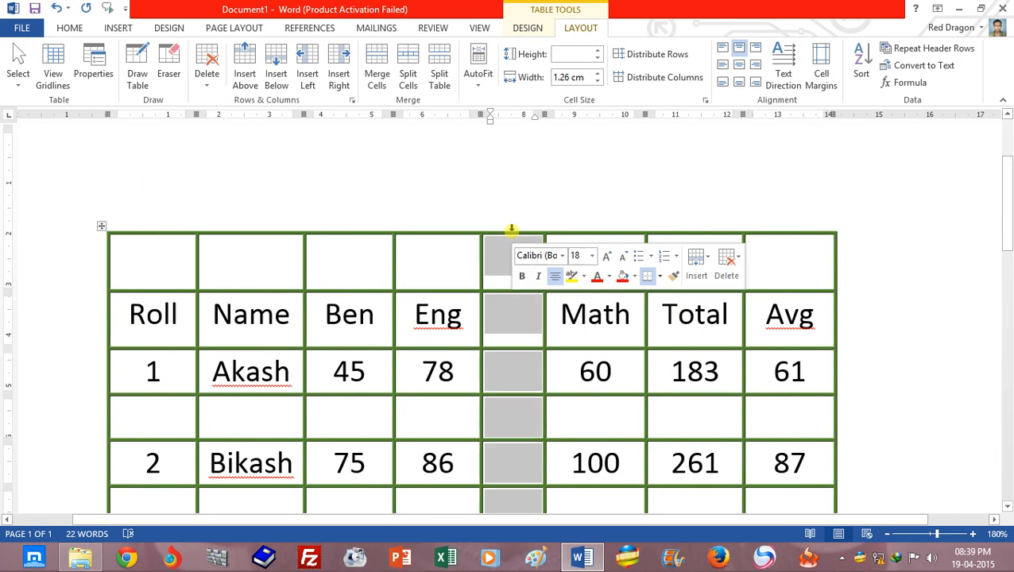
key(BackSpace)
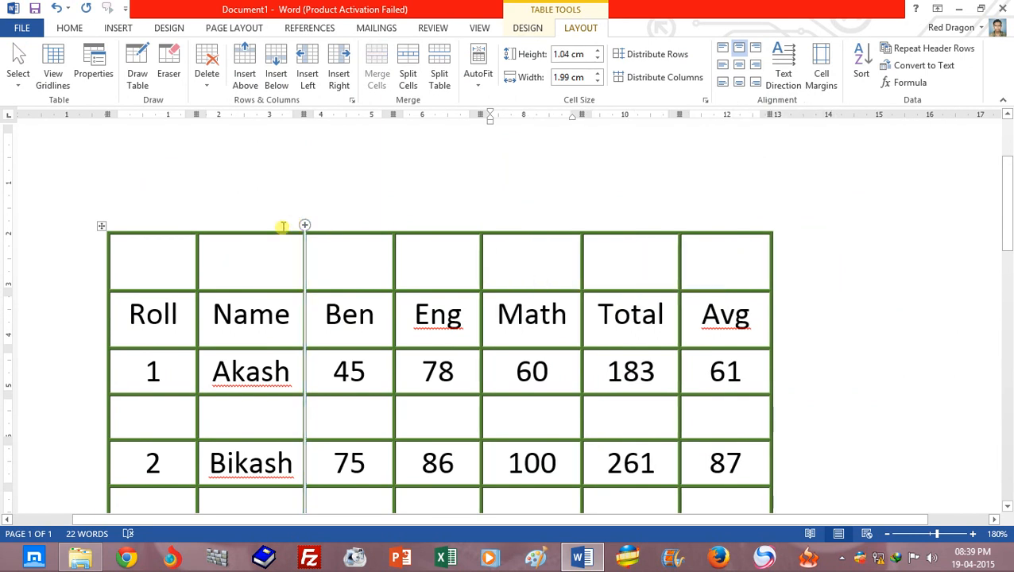
Step: Insert an empty row at the border directly below the roll 2 row
drag(1007, 182, 1007, 217)
click(344, 364)
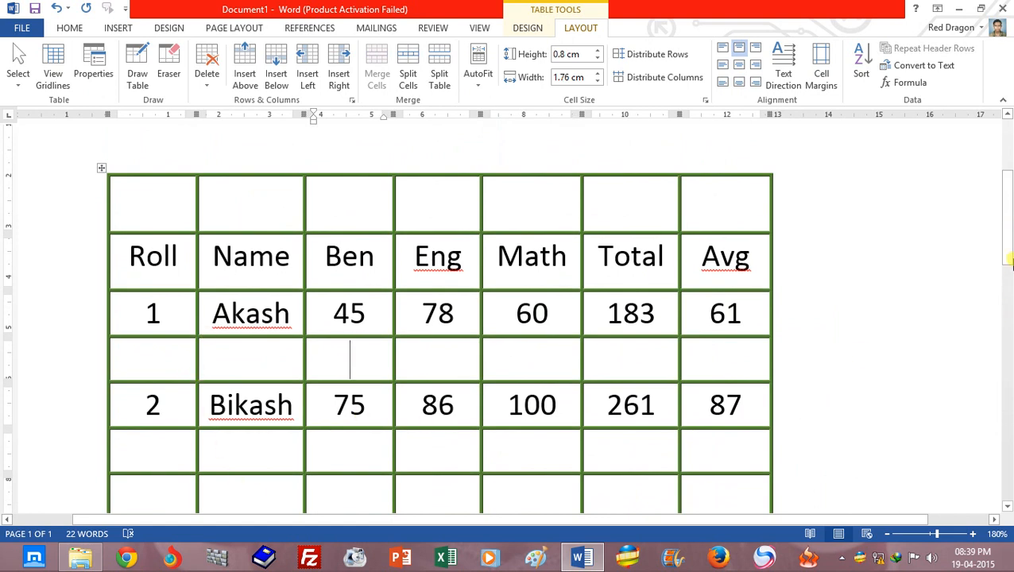
drag(1007, 262, 1007, 301)
drag(294, 317, 202, 285)
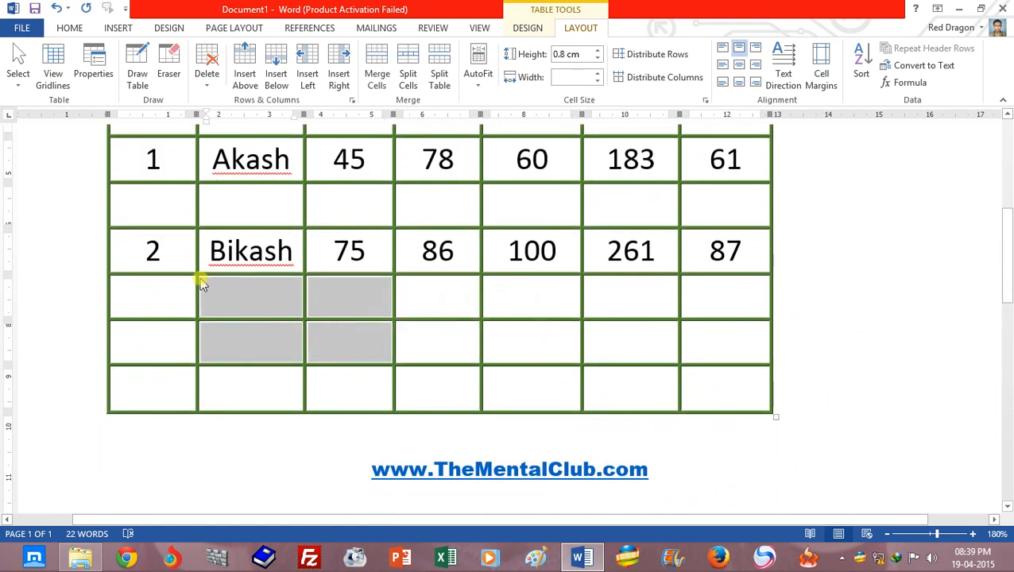
click(159, 301)
mouse_move(98, 278)
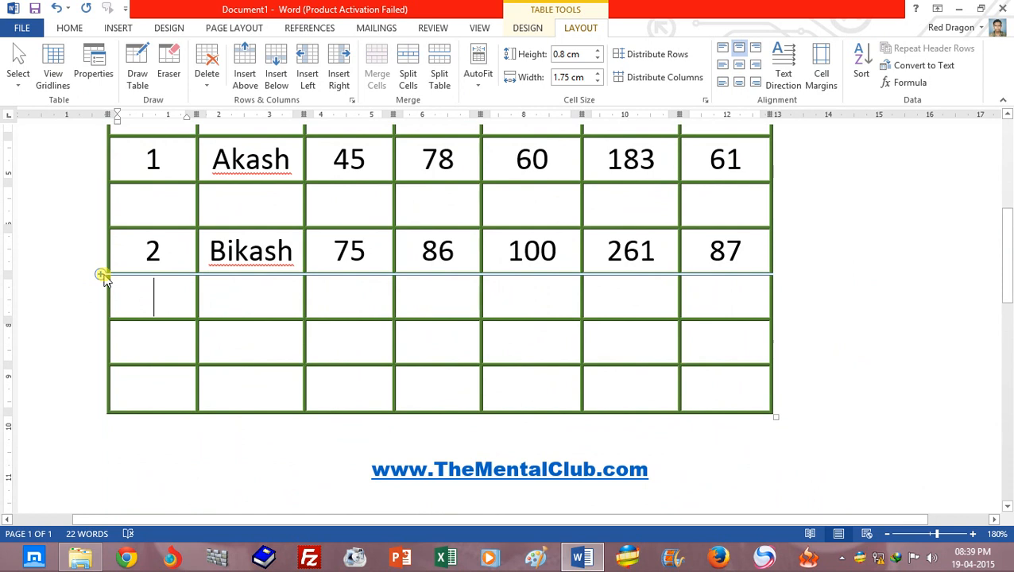
click(101, 275)
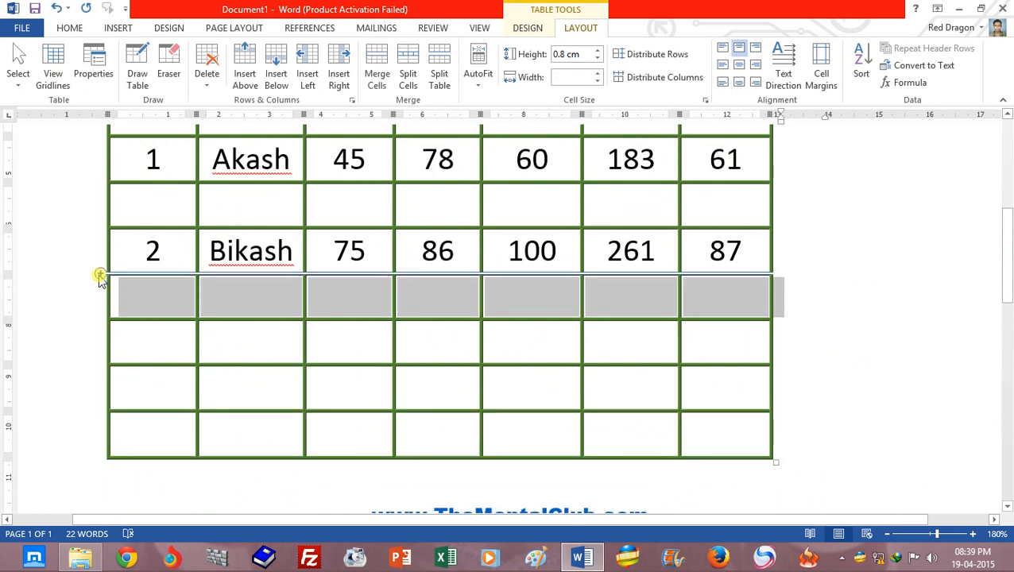
click(101, 276)
Step: Insert another empty row between the blank first row and the header row
scroll(1007, 220, up, 5)
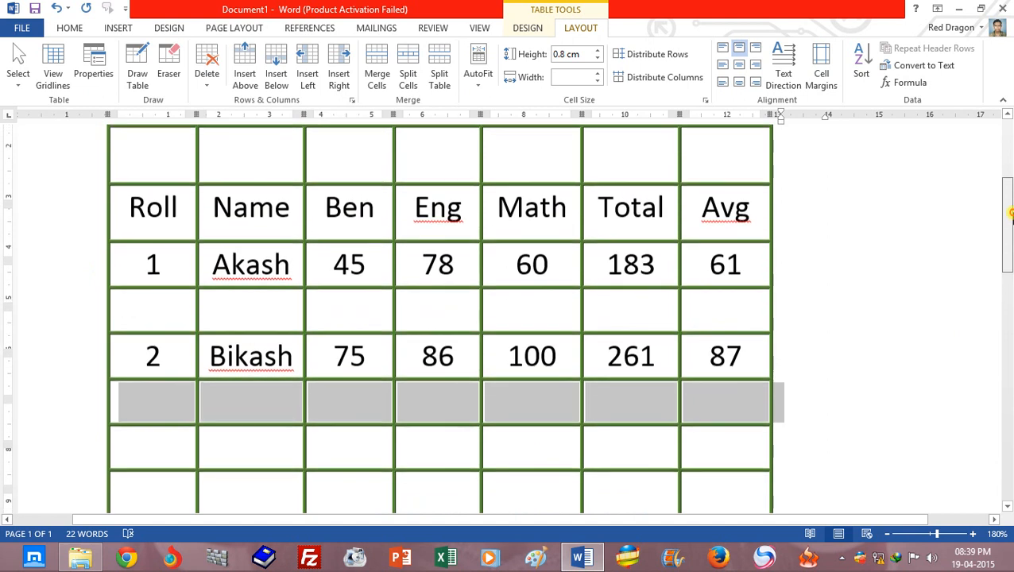
click(163, 287)
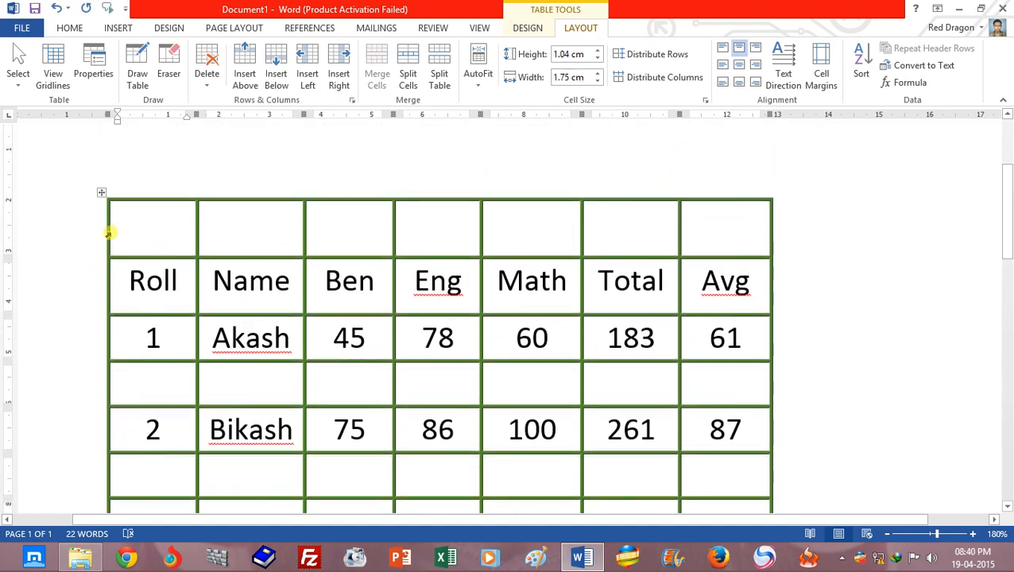
click(102, 256)
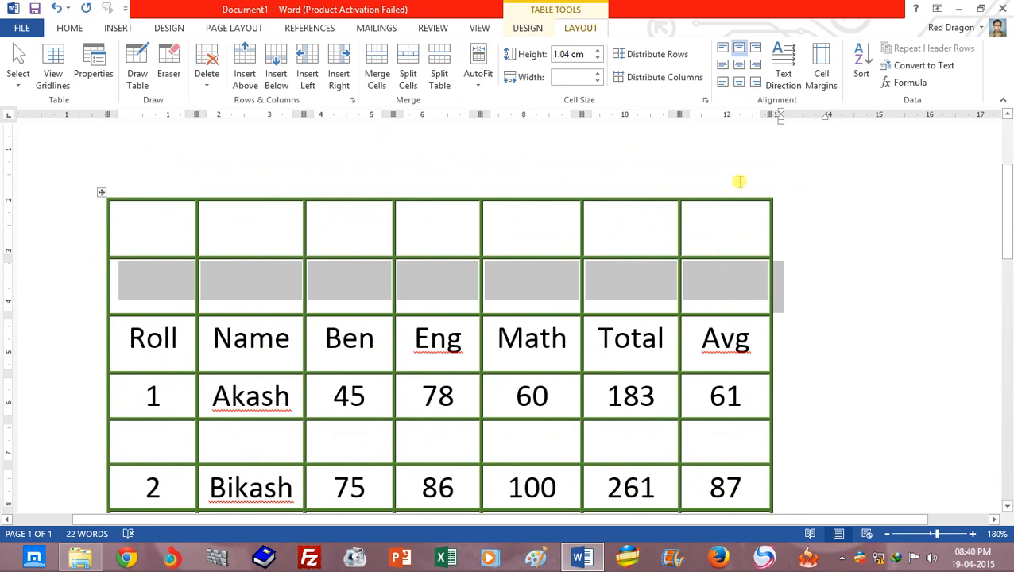
Step: Add an empty column after the Avg column and another between the Total and Avg columns
click(736, 228)
mouse_move(769, 194)
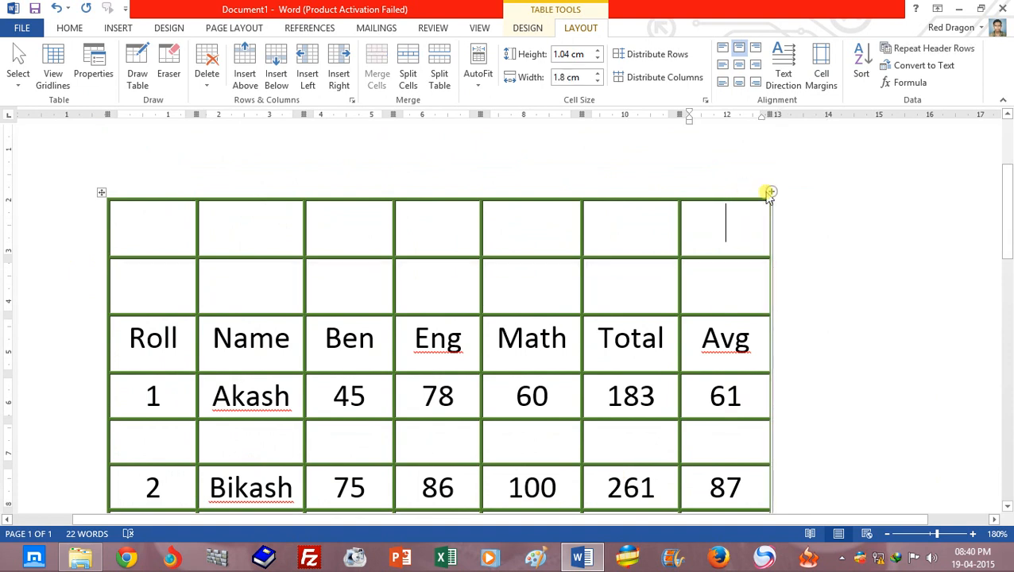
click(770, 193)
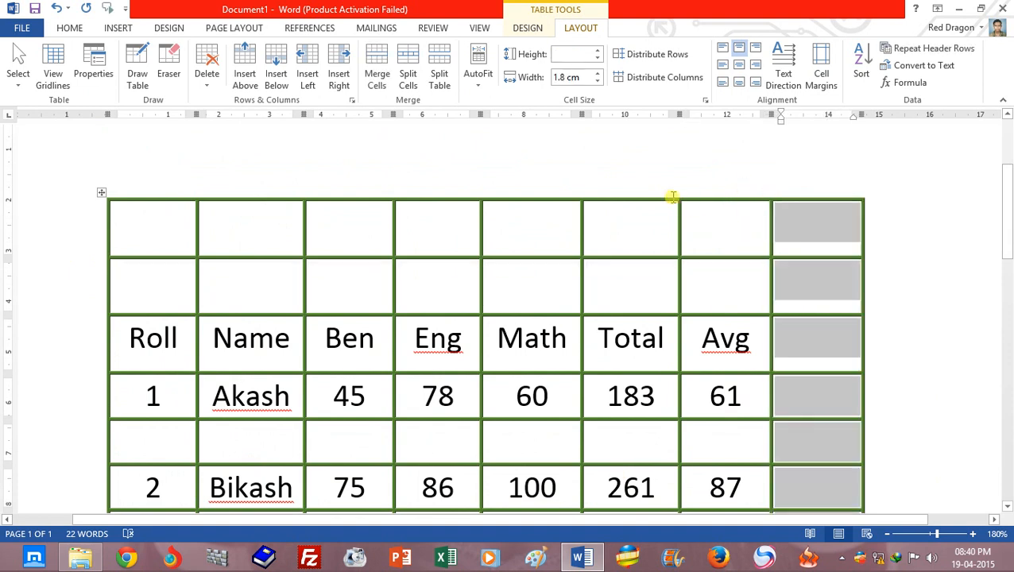
click(648, 224)
click(672, 187)
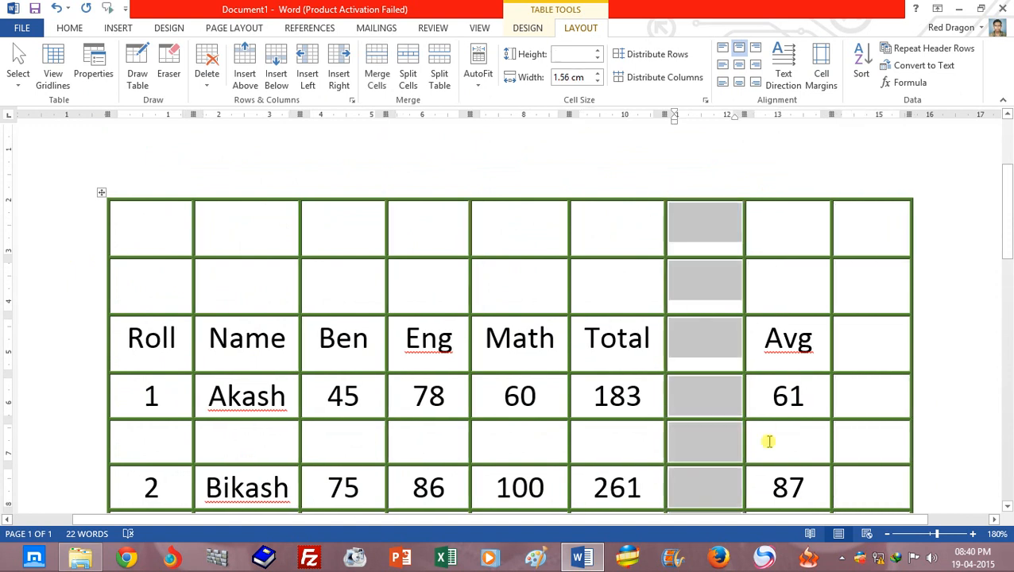
Step: Undo both added columns and the second empty row above the header
key(ctrl+z)
key(ctrl+z)
key(ctrl+z)
key(ctrl+z)
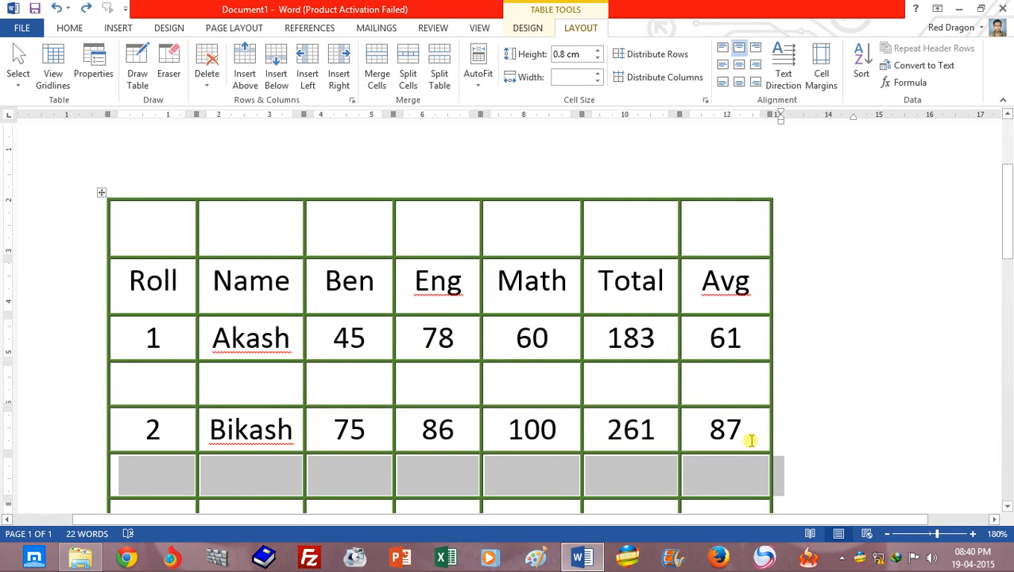
Step: Insert an empty column to the right of the Math column and undo the insertion
scroll(1009, 289, down, 4)
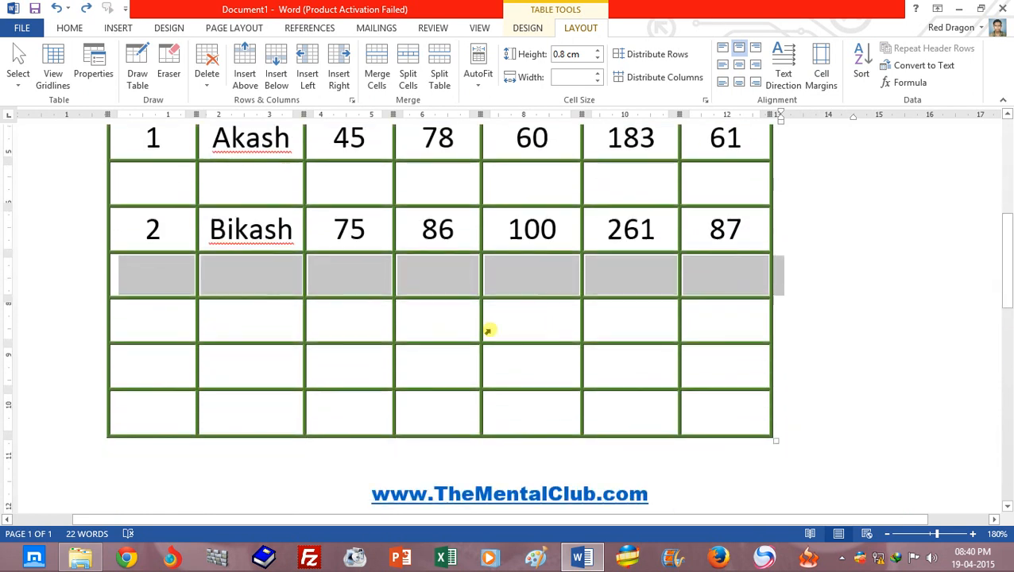
scroll(1009, 290, up, 2)
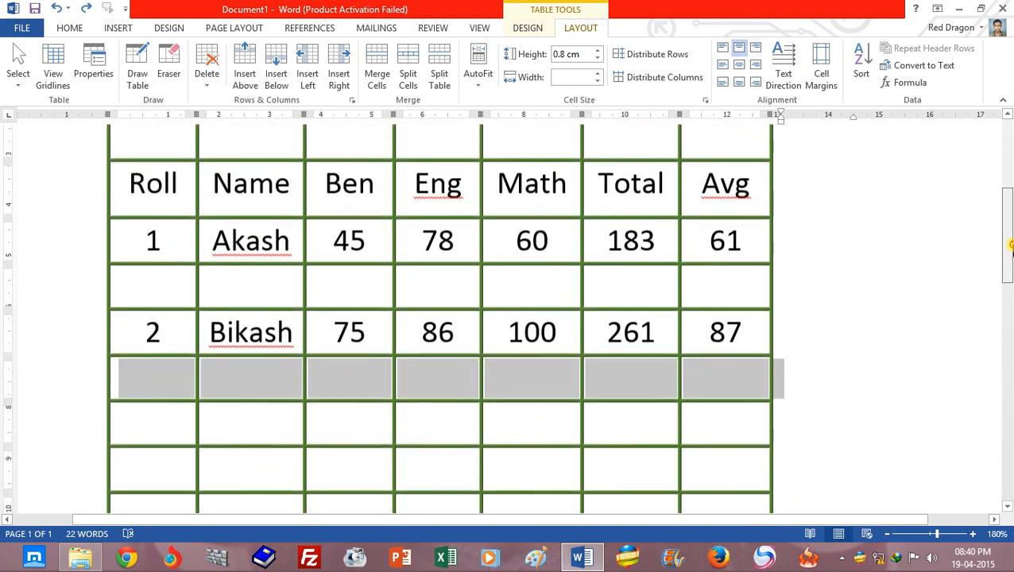
scroll(804, 351, up, 2)
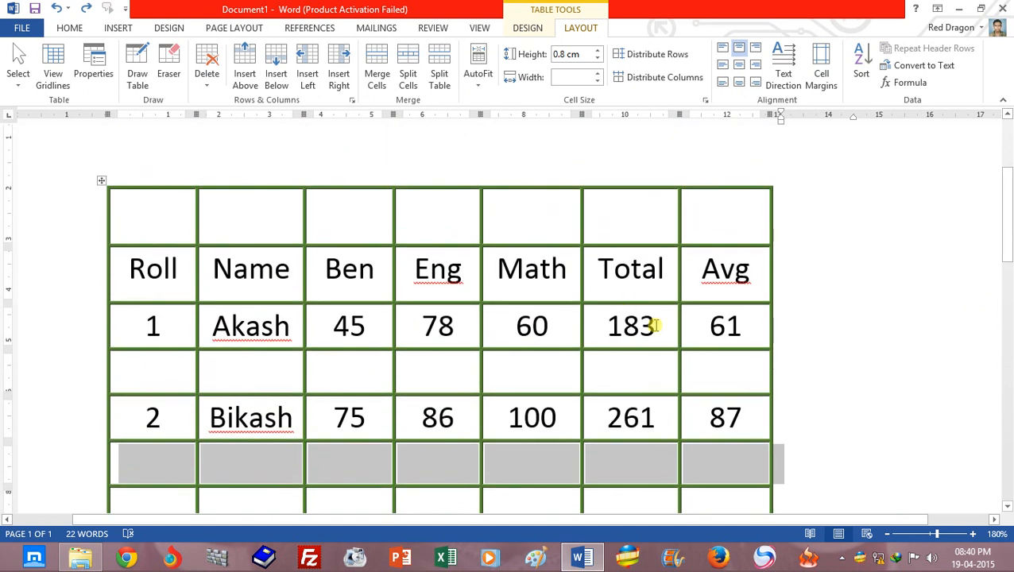
double_click(625, 333)
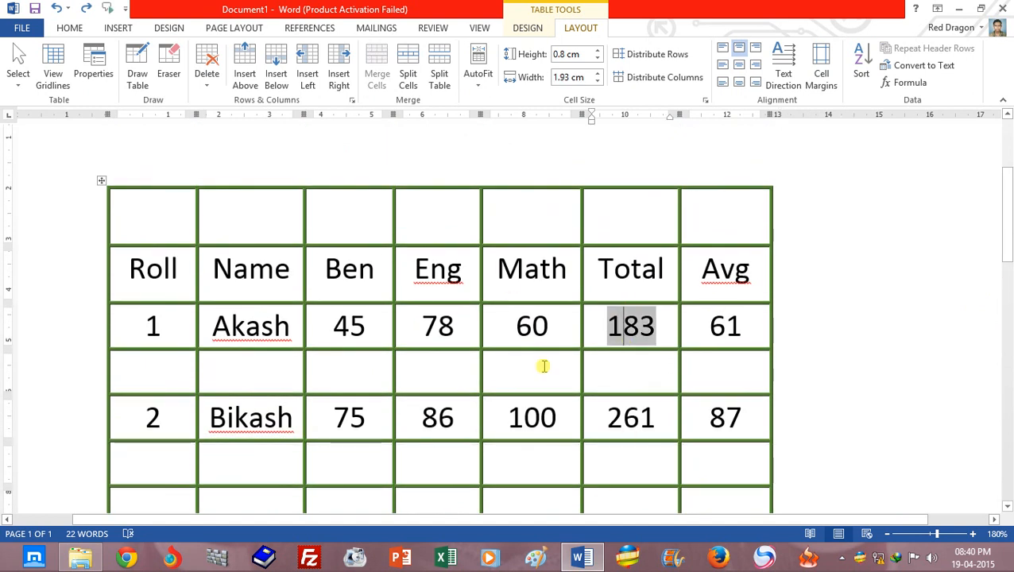
click(507, 275)
right_click(538, 284)
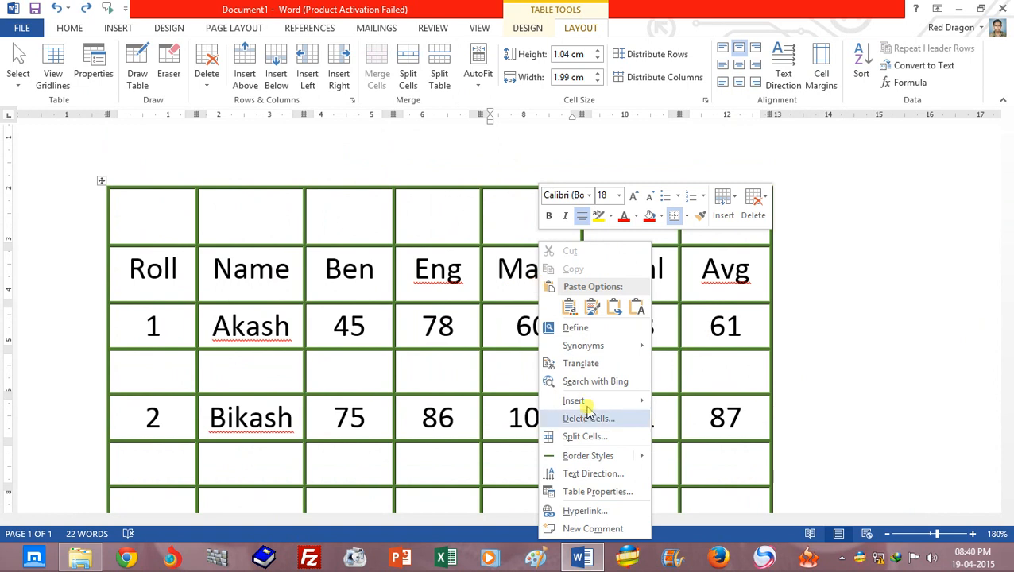
mouse_move(568, 401)
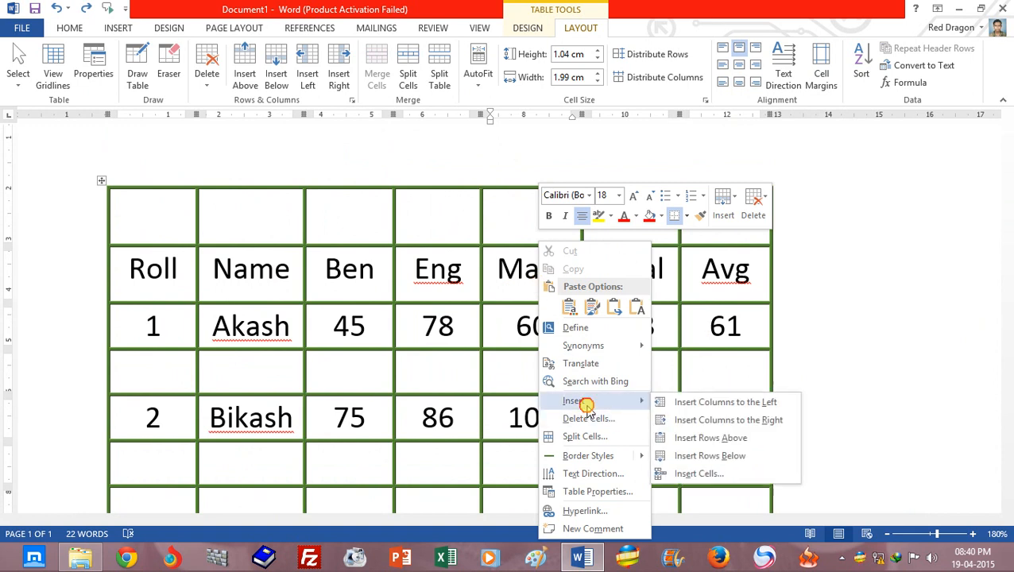
click(745, 428)
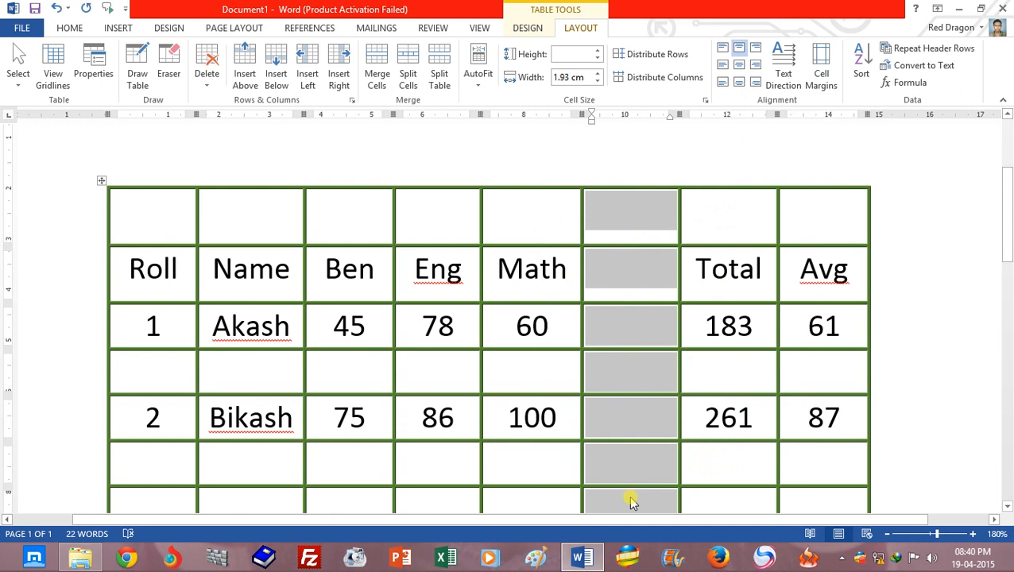
key(ctrl+z)
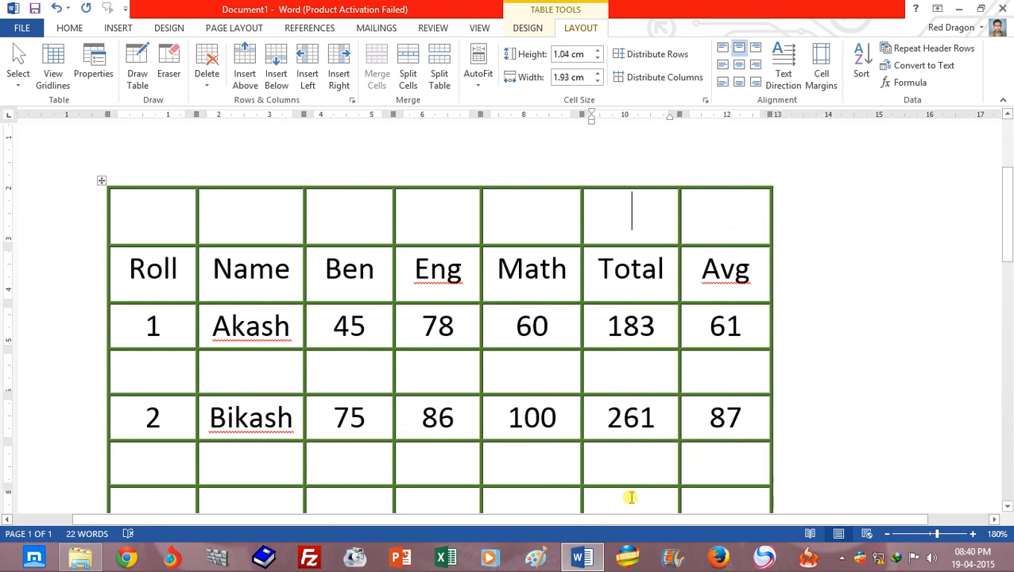
Step: Merge the two blank first-row cells above Ben and Eng
mouse_move(1007, 231)
mouse_down()
mouse_move(1007, 290)
mouse_move(1010, 234)
mouse_up()
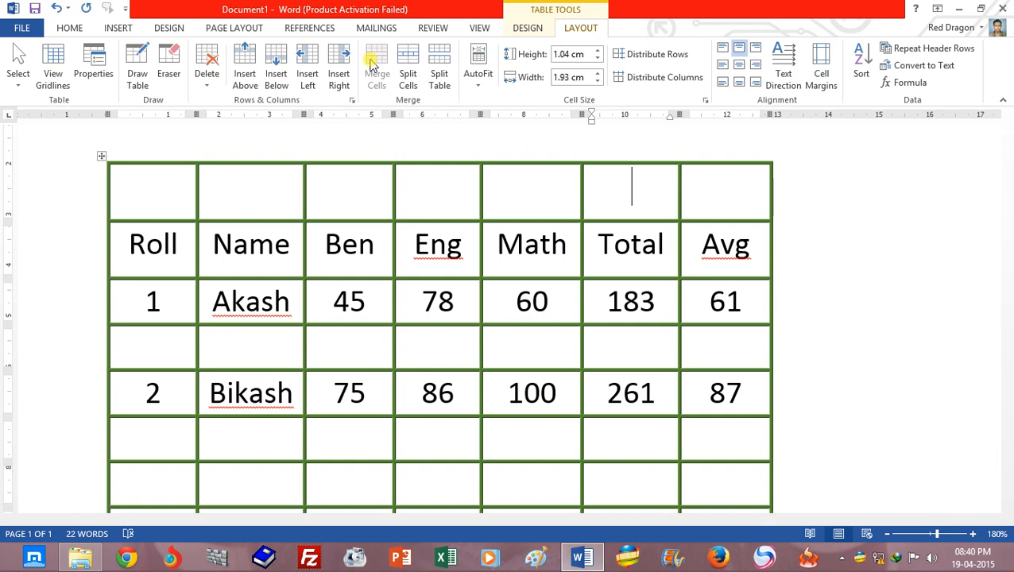
drag(369, 200, 418, 199)
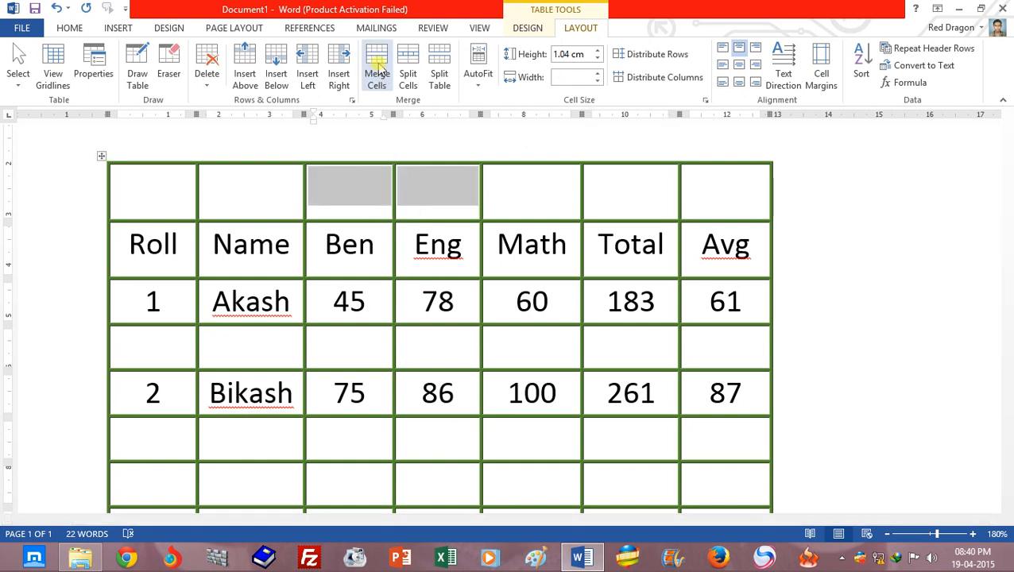
click(385, 181)
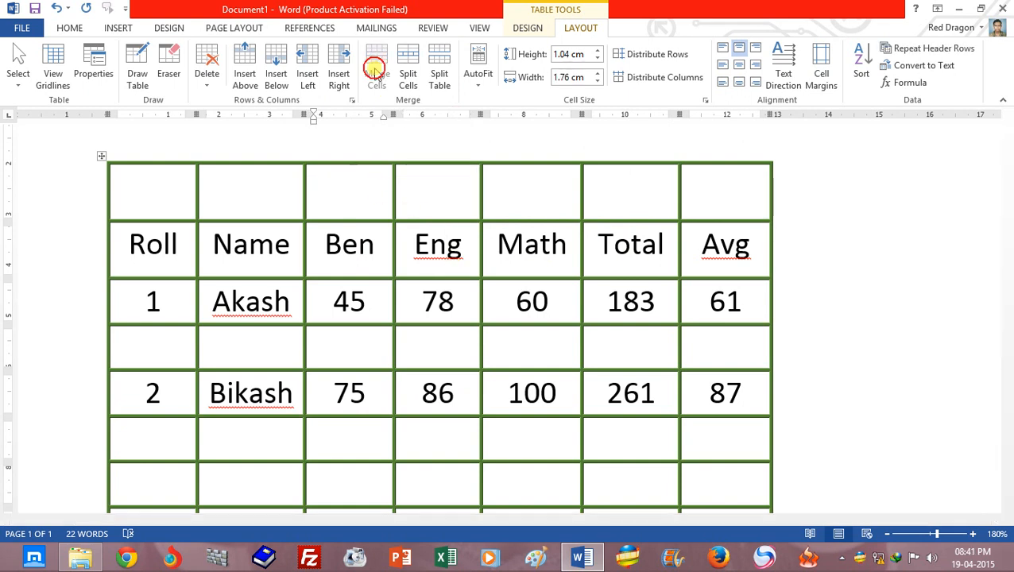
drag(371, 180, 425, 190)
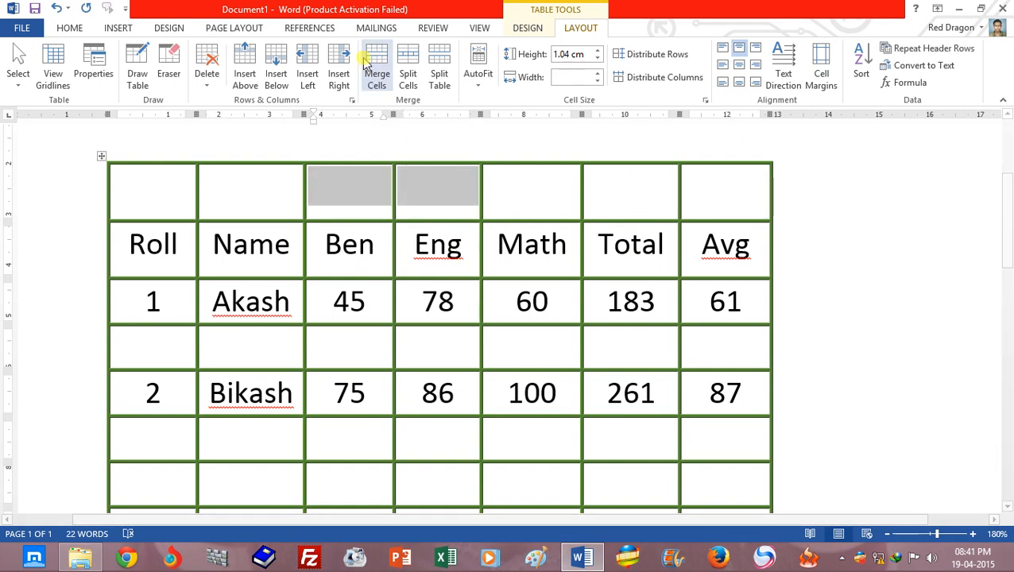
click(439, 197)
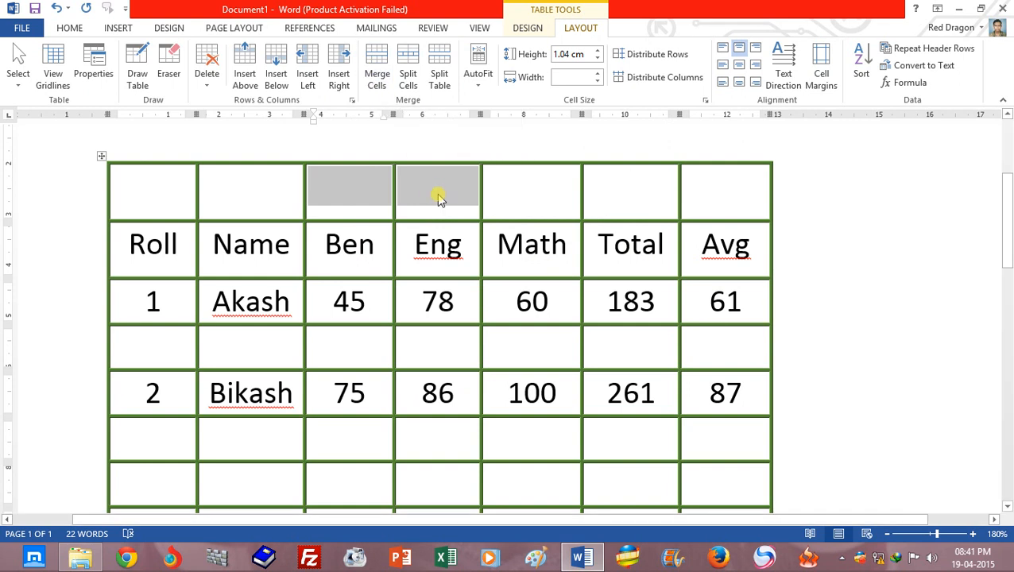
drag(389, 188, 433, 191)
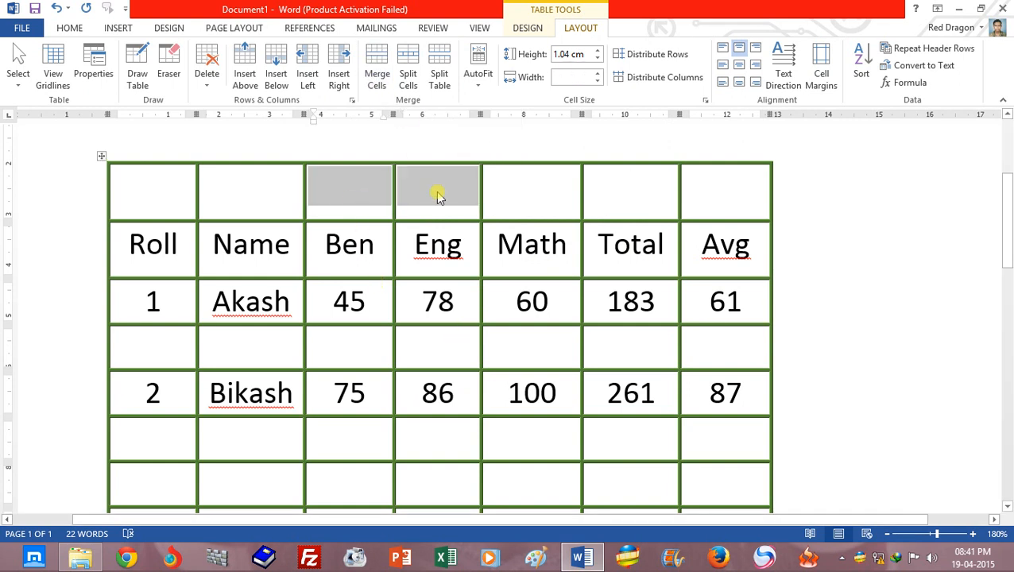
click(376, 73)
click(396, 194)
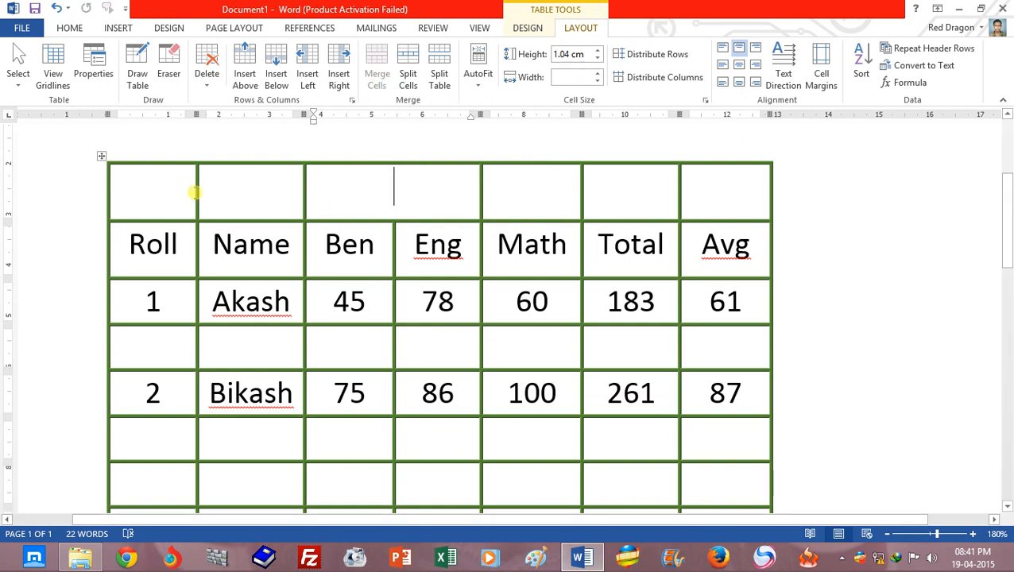
Step: Merge all cells of the blank first row into a single cell
drag(181, 185, 724, 192)
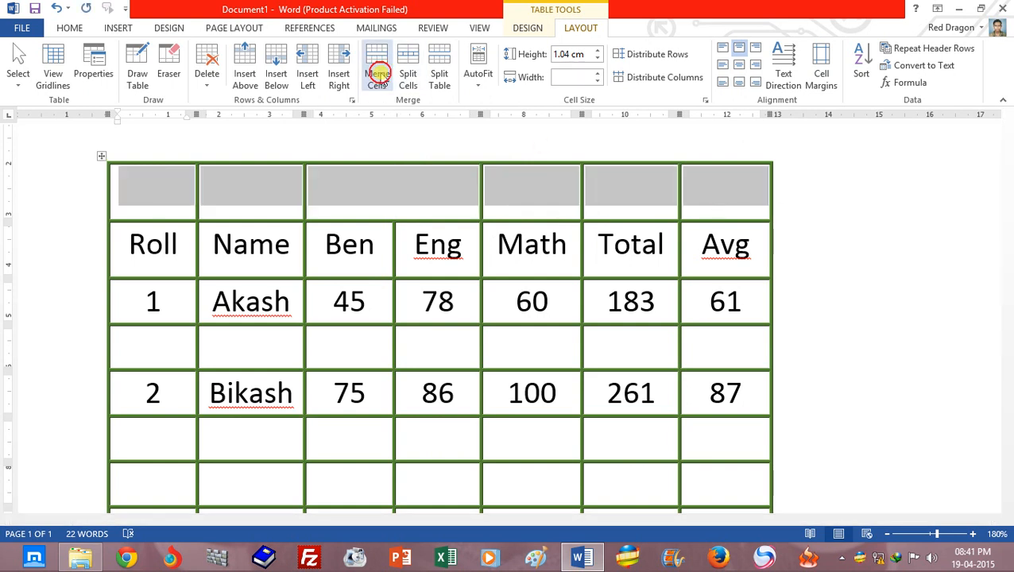
click(376, 73)
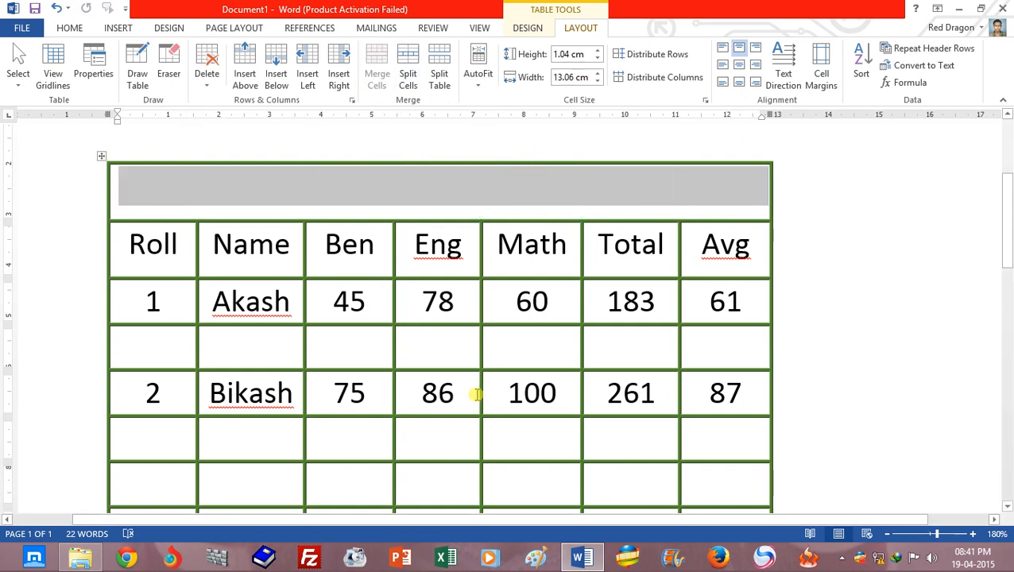
Step: Enter the title "Mark Sheet" in the merged first row
click(361, 199)
scroll(1004, 222, down, 1)
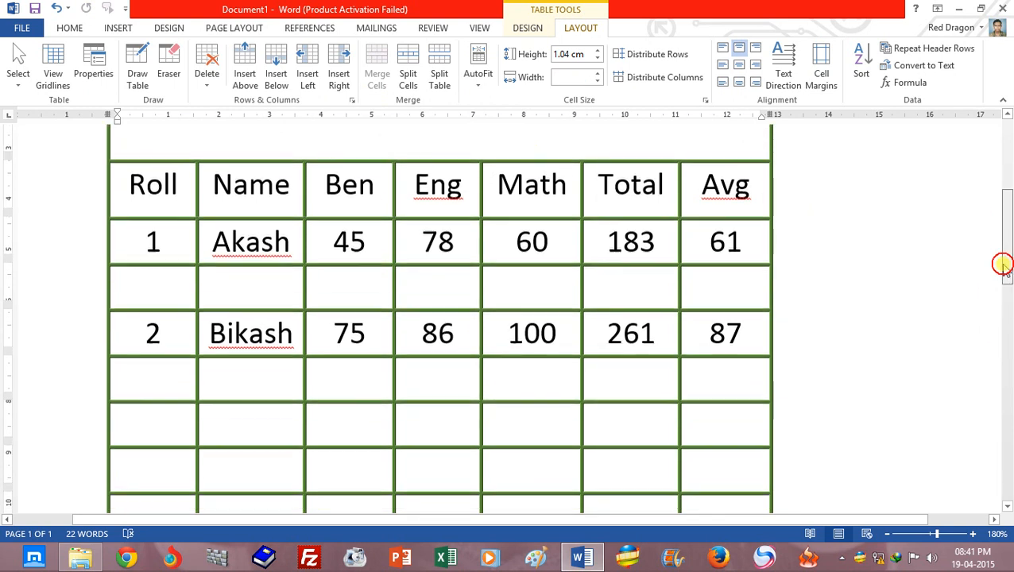
scroll(486, 337, up, 3)
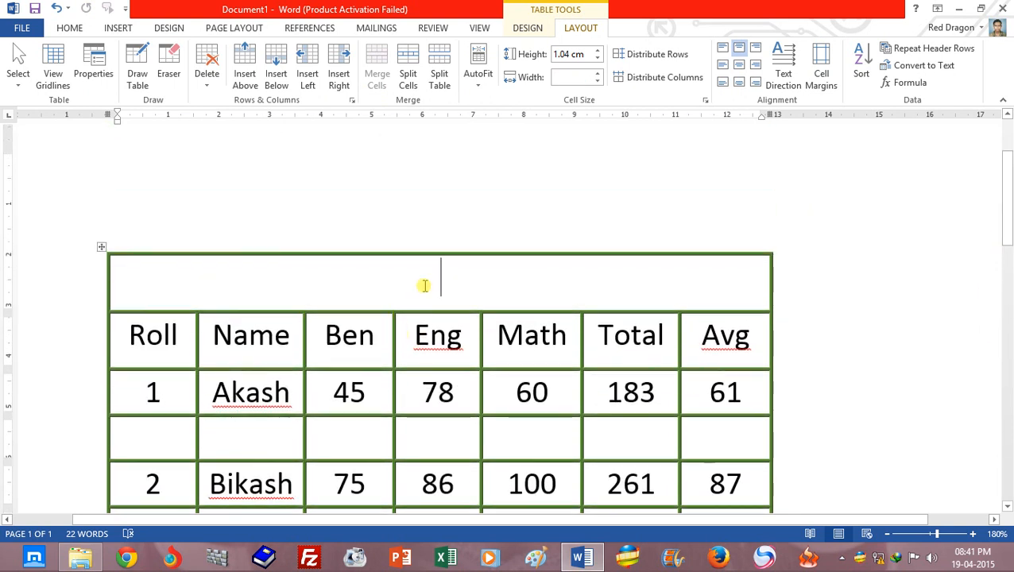
text(Mar)
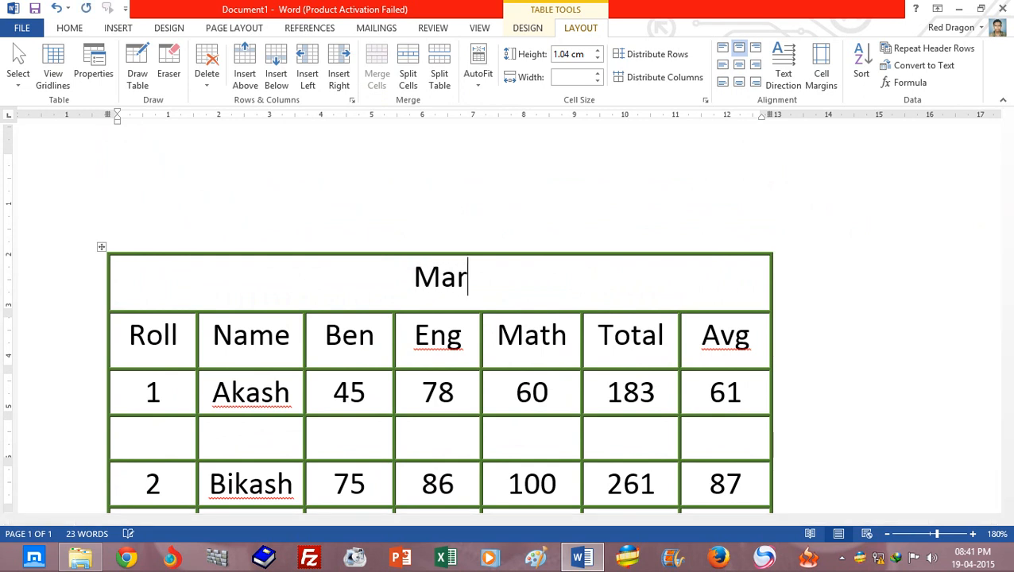
text(k Sheet)
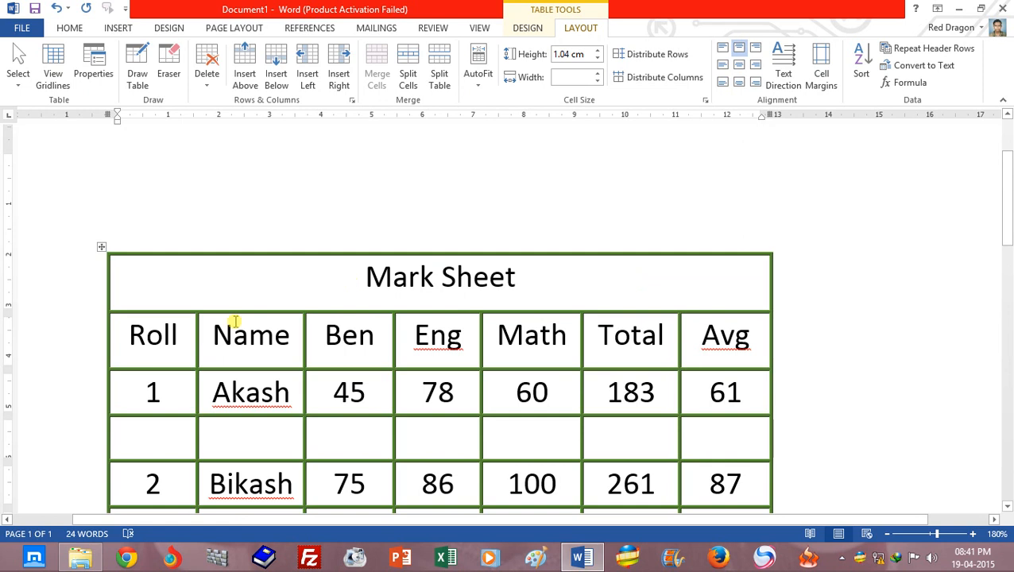
Step: Delete the "Mark Sheet" title text from the merged first row
mouse_move(1008, 205)
mouse_down()
mouse_move(1008, 252)
mouse_move(1008, 207)
mouse_up()
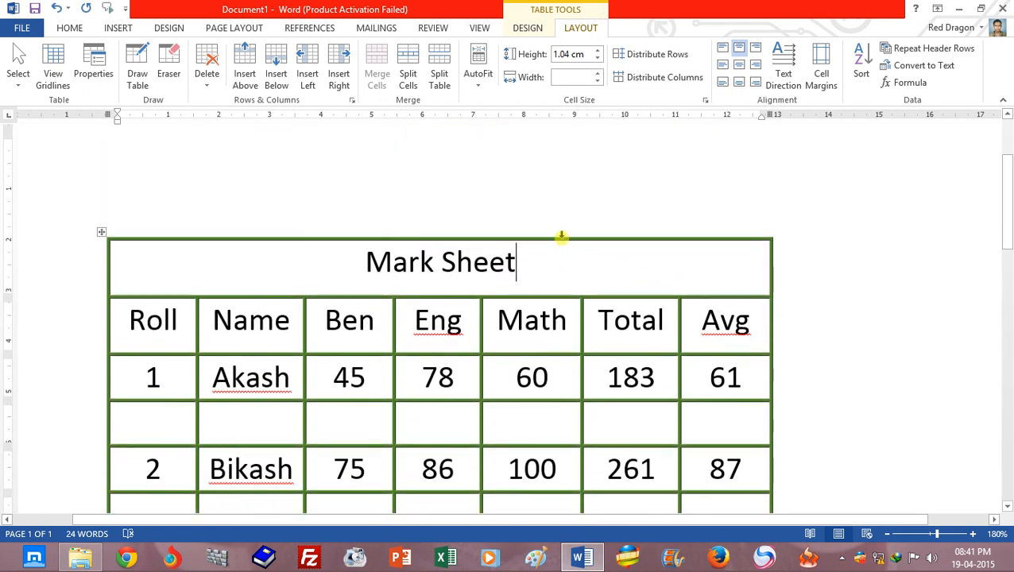
click(489, 270)
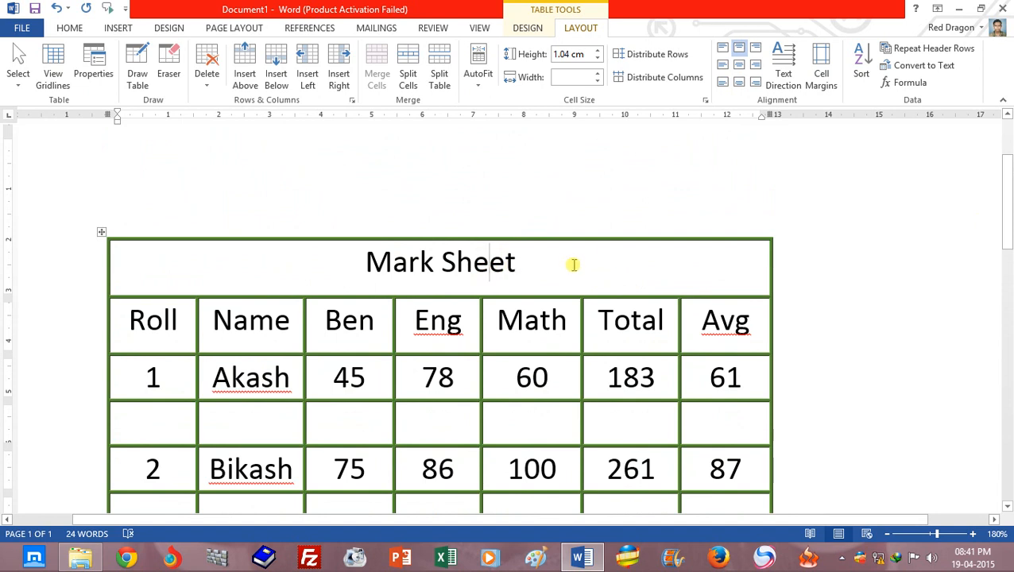
triple_click(385, 259)
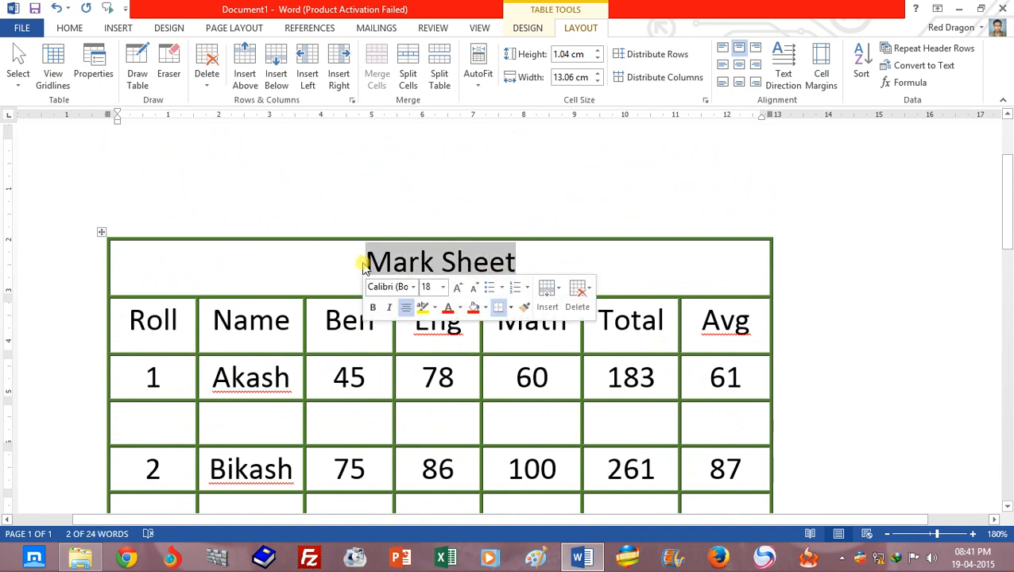
key(Delete)
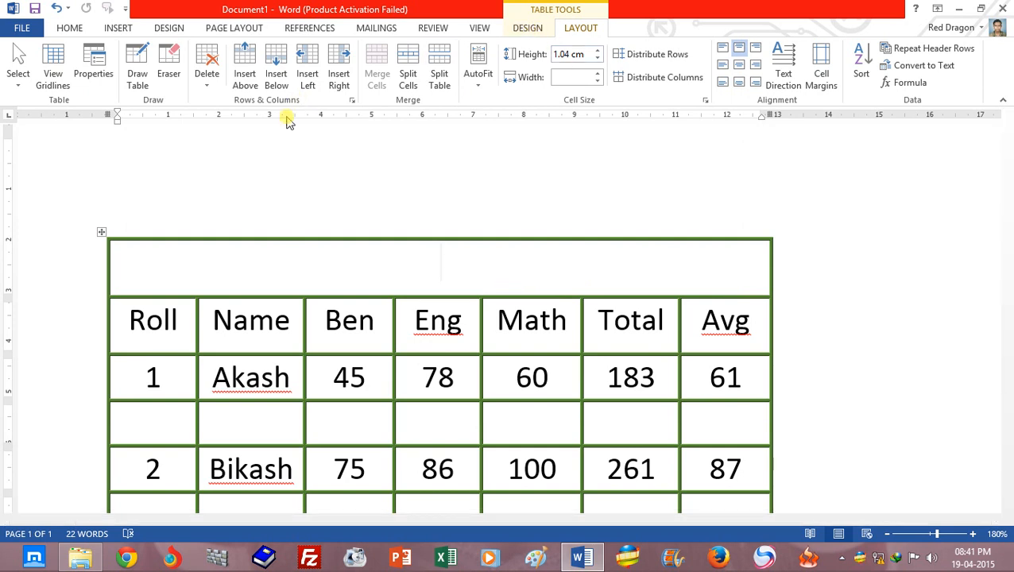
Step: Draw a vertical border through the merged first row and the Eng header cell, and undo it
click(137, 75)
drag(441, 237, 438, 349)
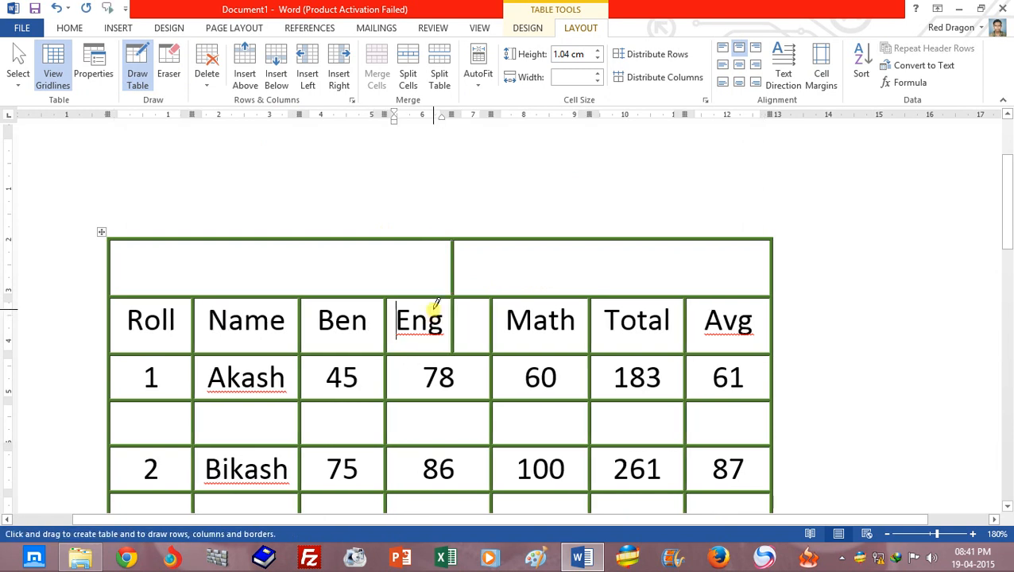
key(ctrl+z)
Step: Draw a vertical border near the middle of the merged first row and a horizontal line across it, and undo both
drag(437, 241, 437, 287)
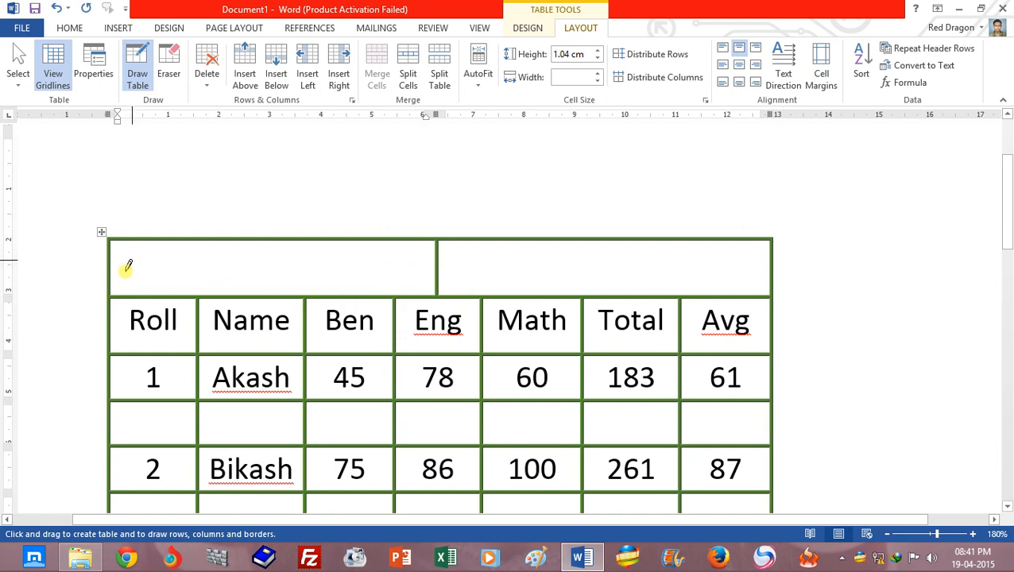
drag(109, 270, 532, 258)
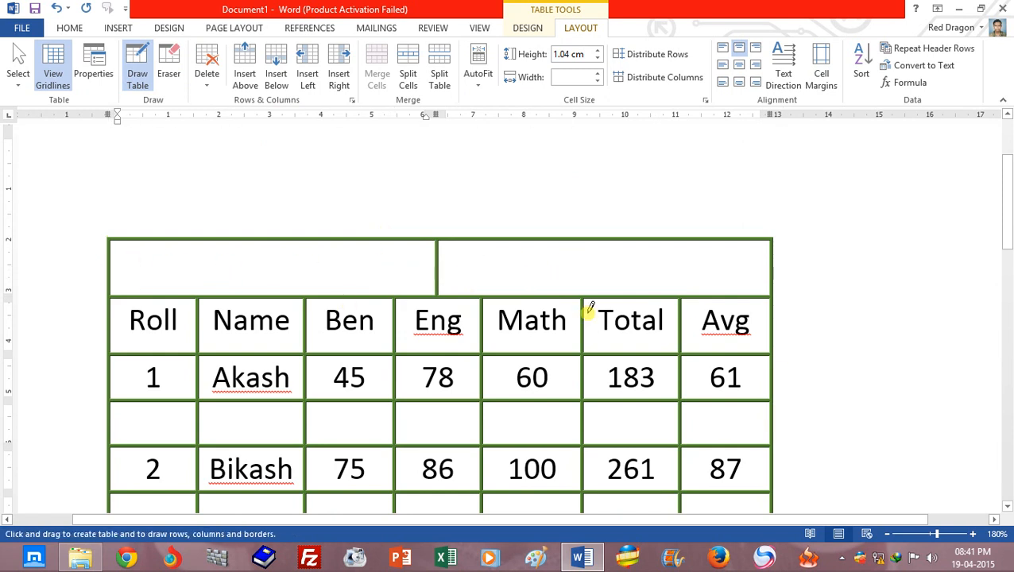
key(ctrl+z)
key(ctrl+z)
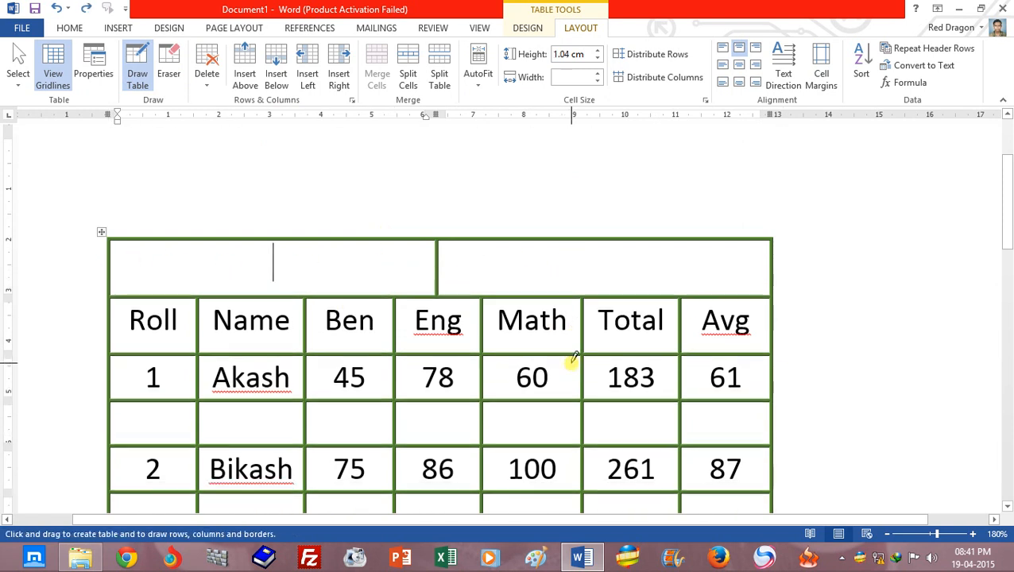
Step: Draw a vertical border in the merged first row above the Ben column, undo it and stop drawing
drag(381, 239, 384, 292)
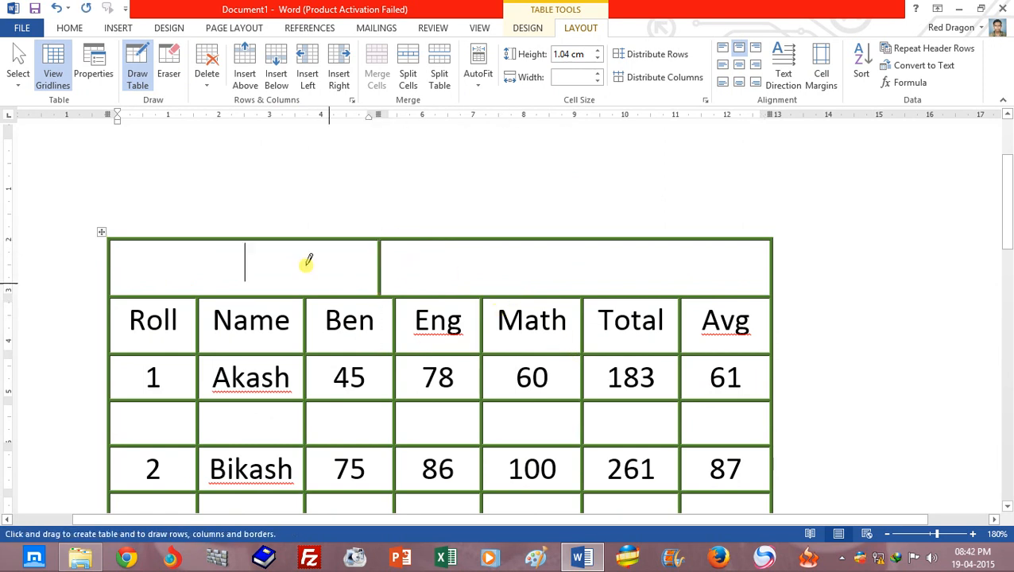
key(ctrl+z)
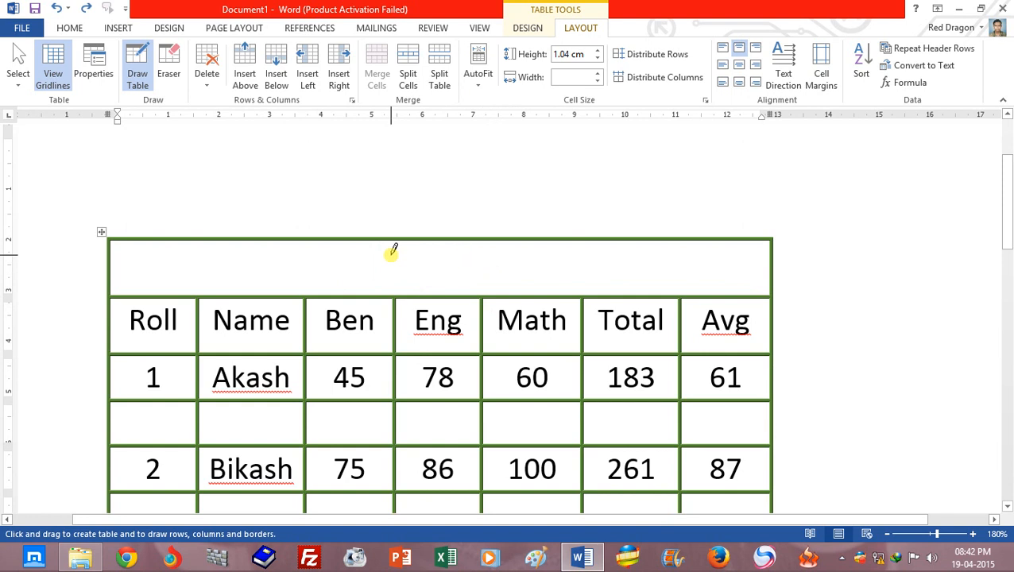
click(139, 73)
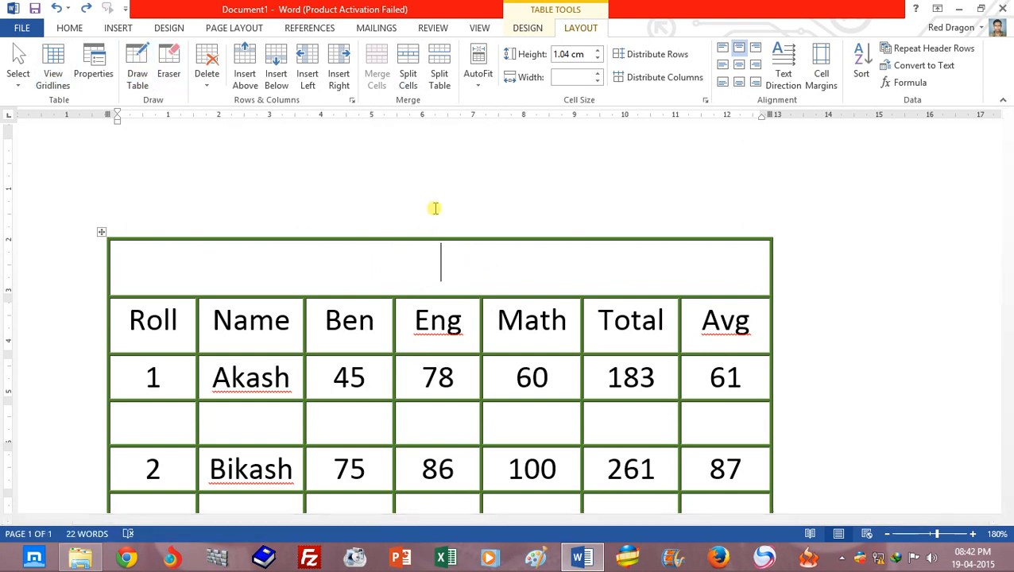
Step: Split the merged first-row cell into 2 columns and 2 rows
click(406, 79)
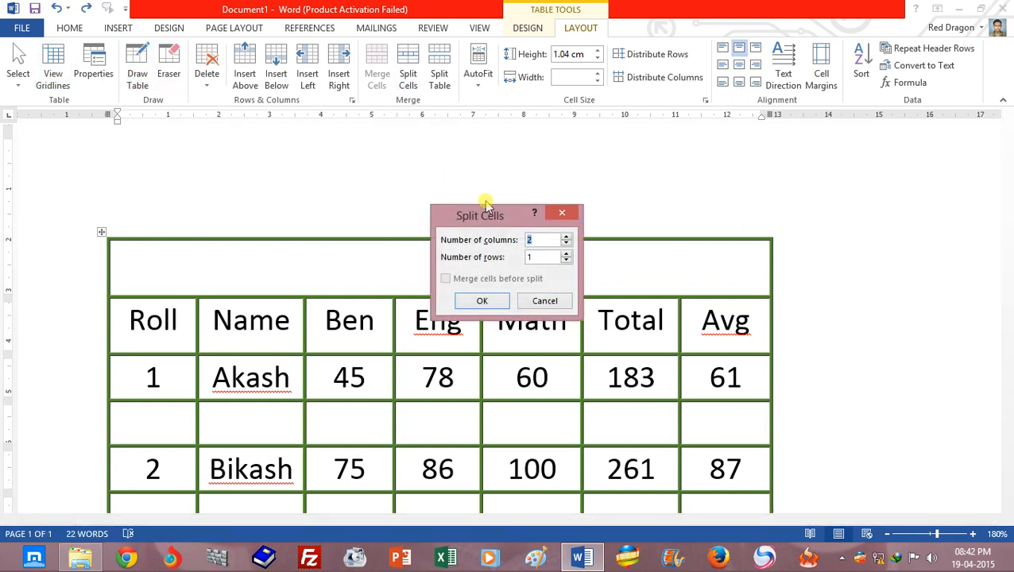
drag(502, 200, 611, 72)
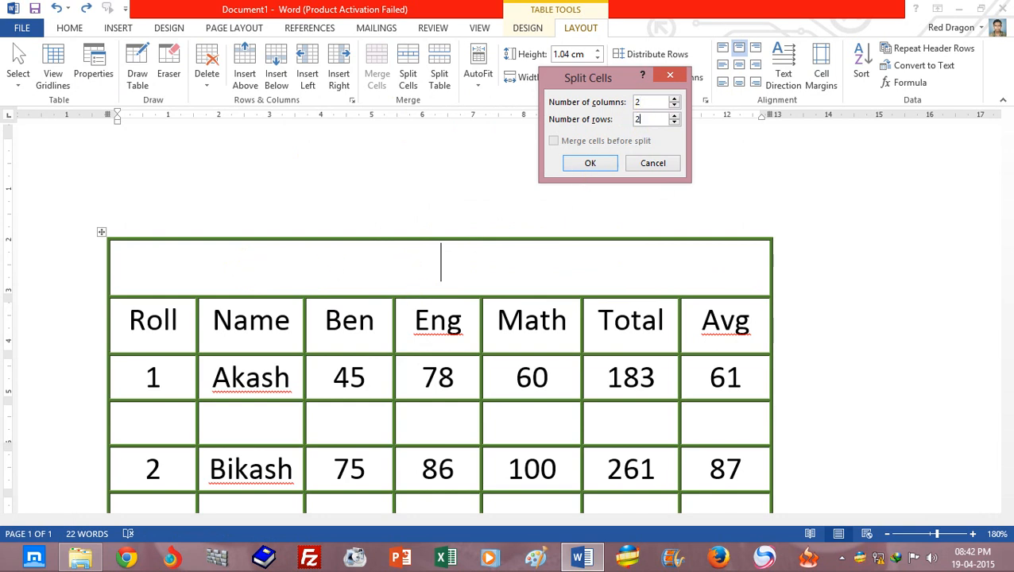
click(592, 162)
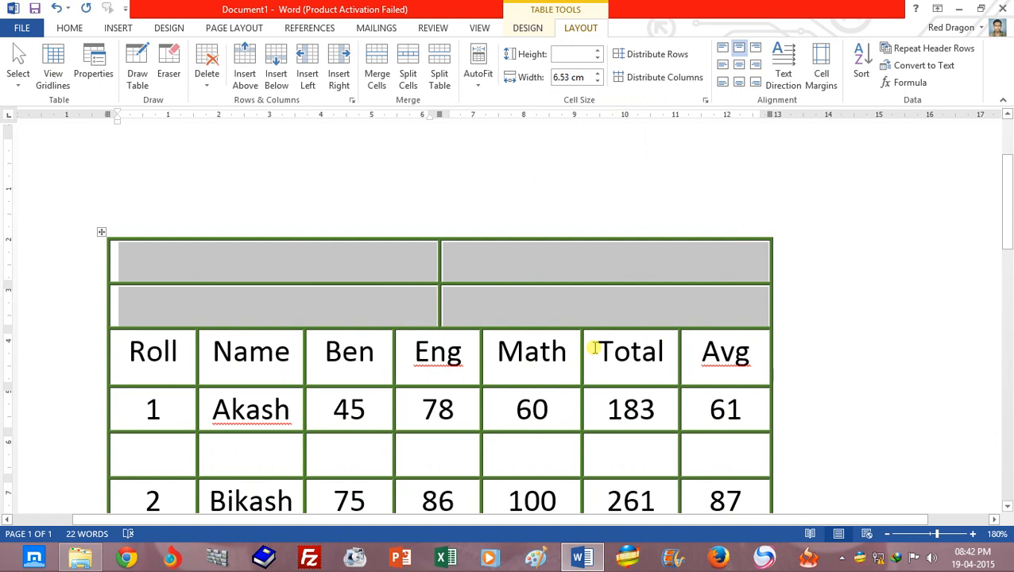
Step: Undo the last cell split and split the merged first-row cell into 2 columns and 1 row
key(ctrl+z)
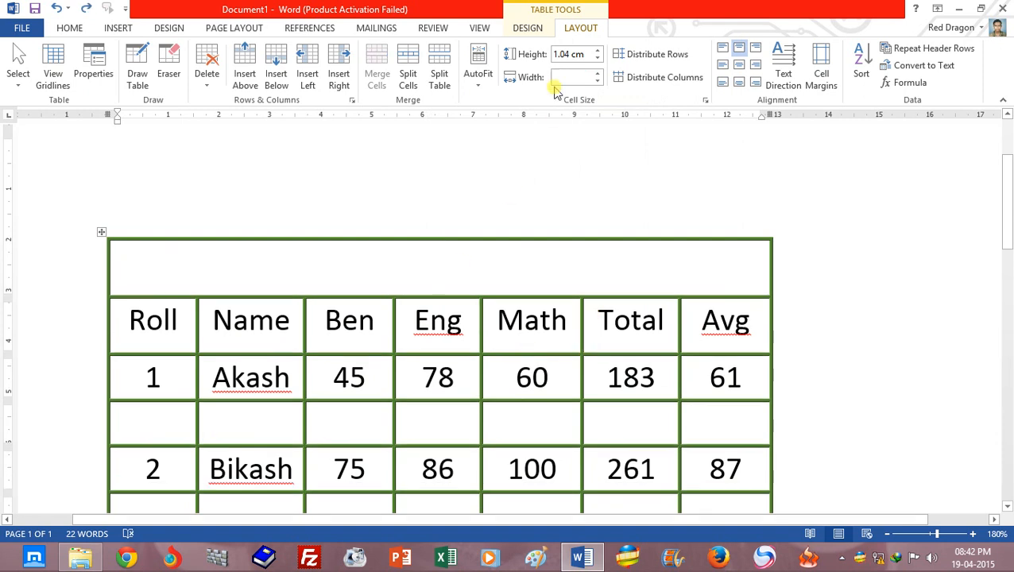
click(410, 86)
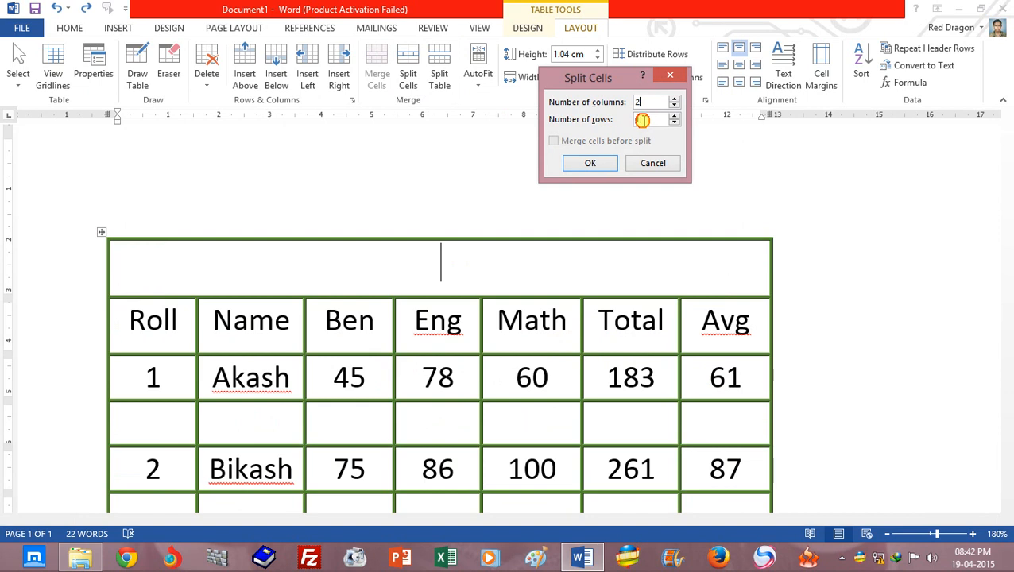
click(588, 164)
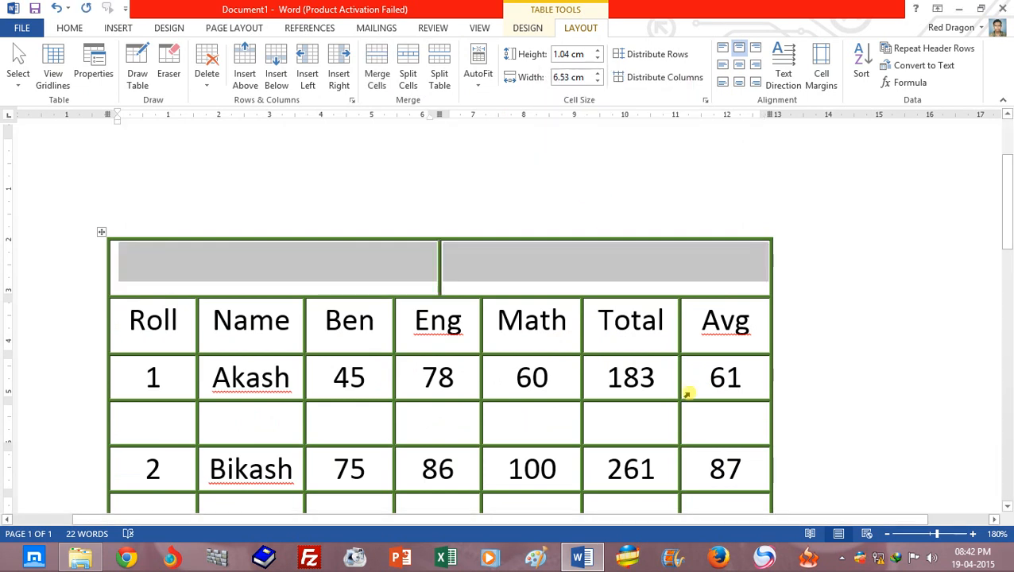
click(573, 252)
Step: Enter "End" in the Avg column cell of the table's last row
drag(1009, 256, 996, 289)
click(724, 399)
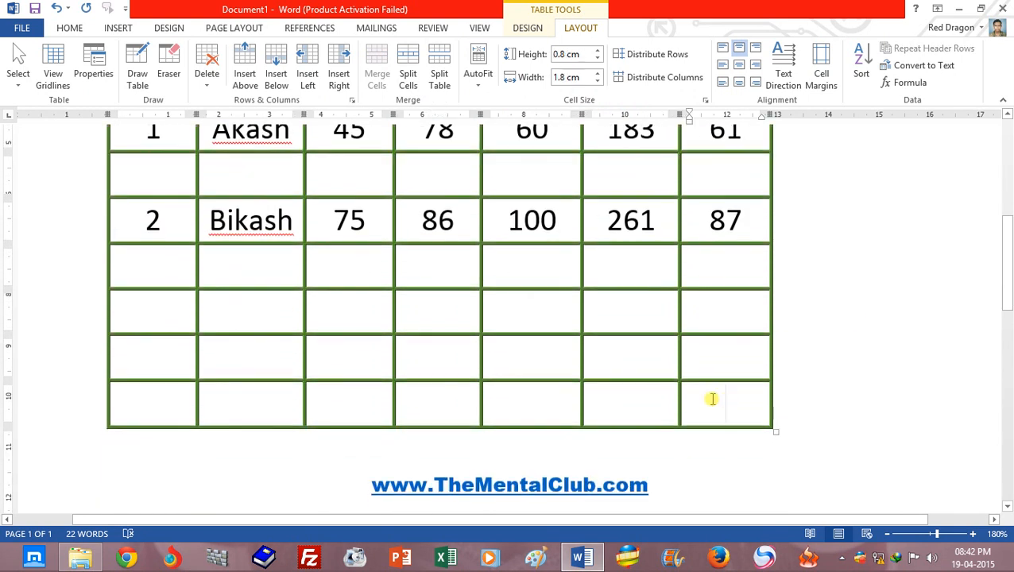
drag(155, 259, 211, 366)
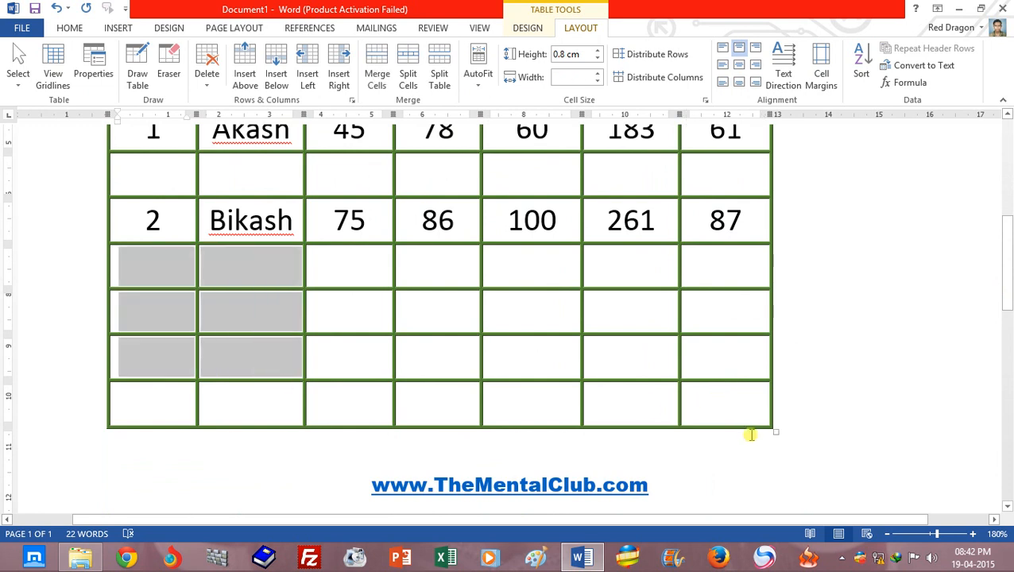
click(739, 408)
text(End)
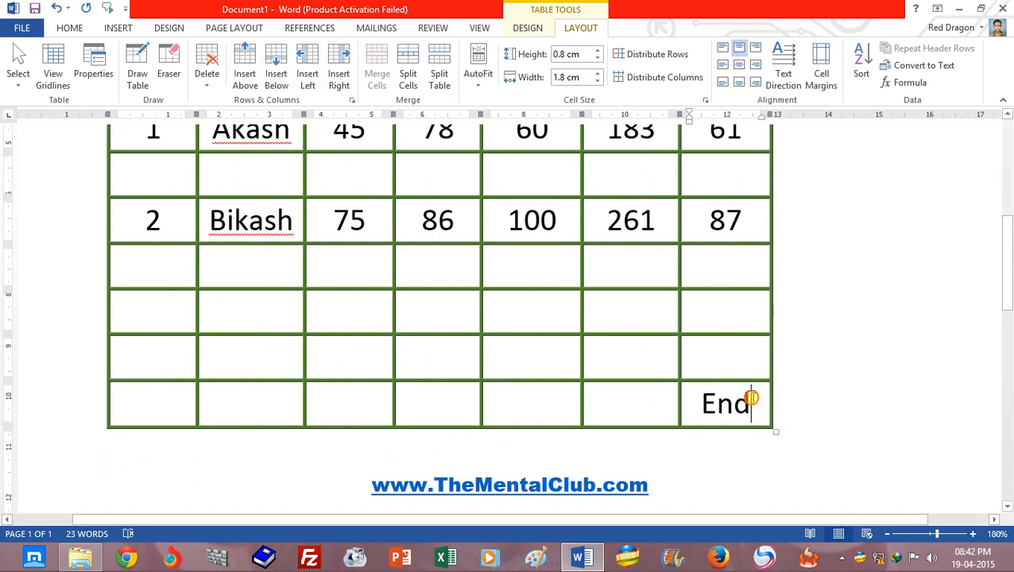
Step: Append two new rows to the table by moving on from its last cell each time
key(Tab)
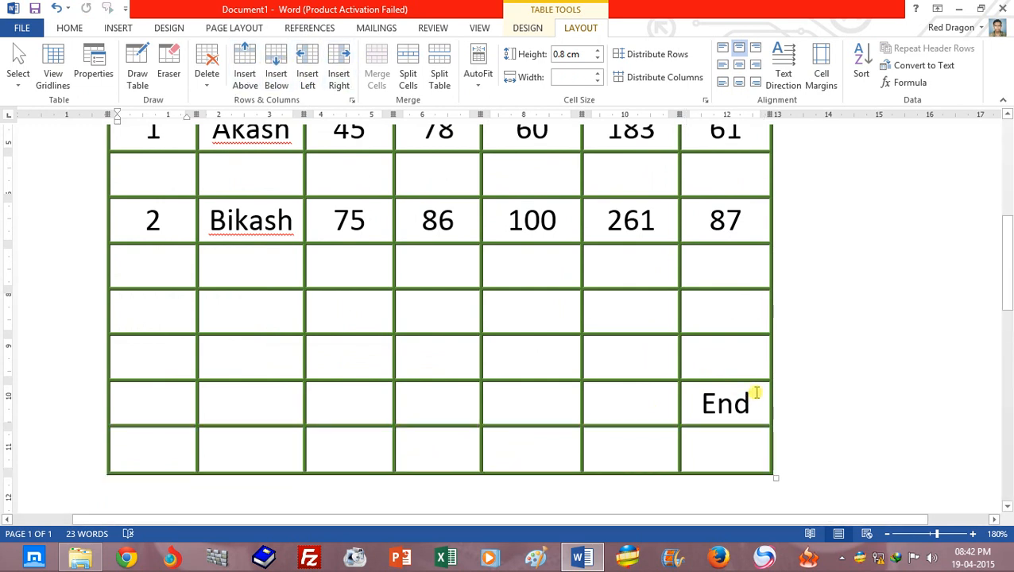
click(757, 448)
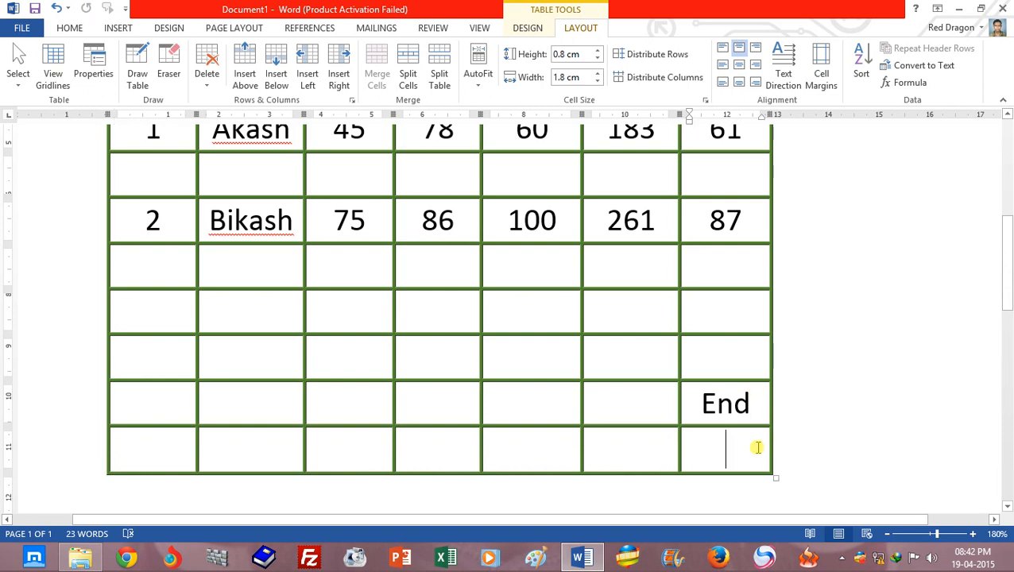
key(Tab)
drag(1000, 286, 999, 308)
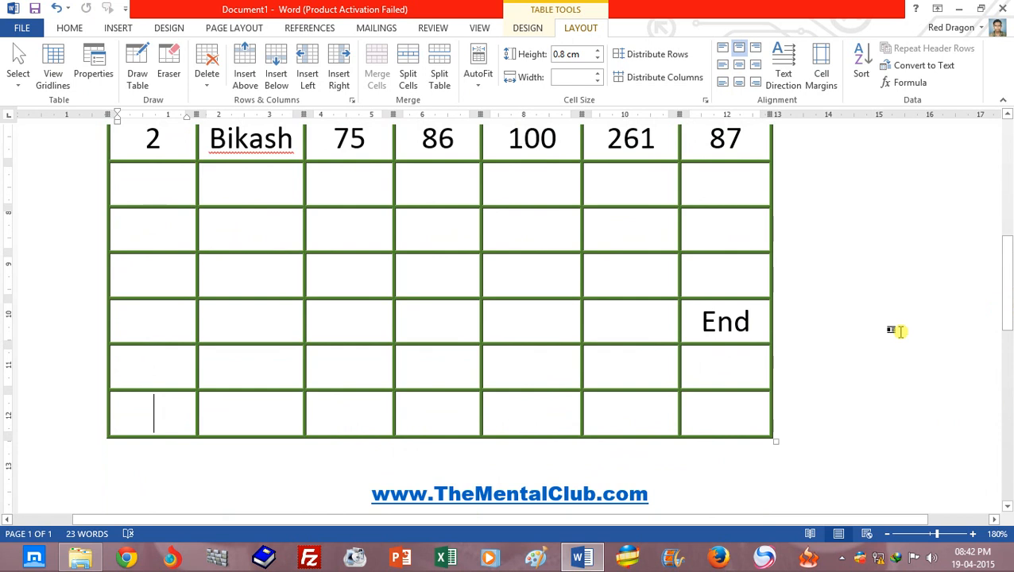
Step: Fill the first three cells of the blank row below roll 2 with "Dfgdsfj", "Ddfg" and "Ddfg"
drag(1004, 287, 1007, 245)
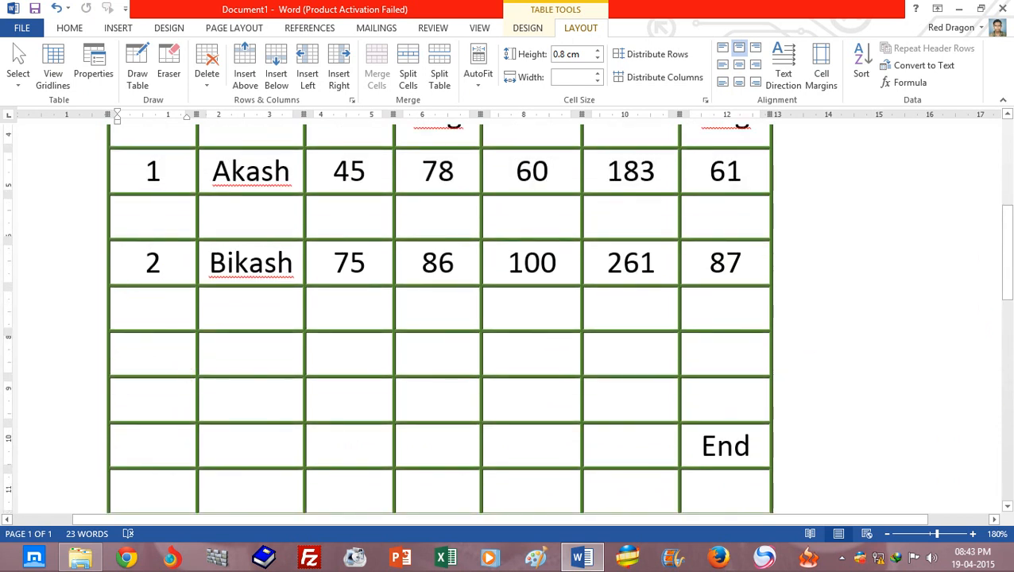
text(dfgdsfj)
key(Tab)
text(ddfg)
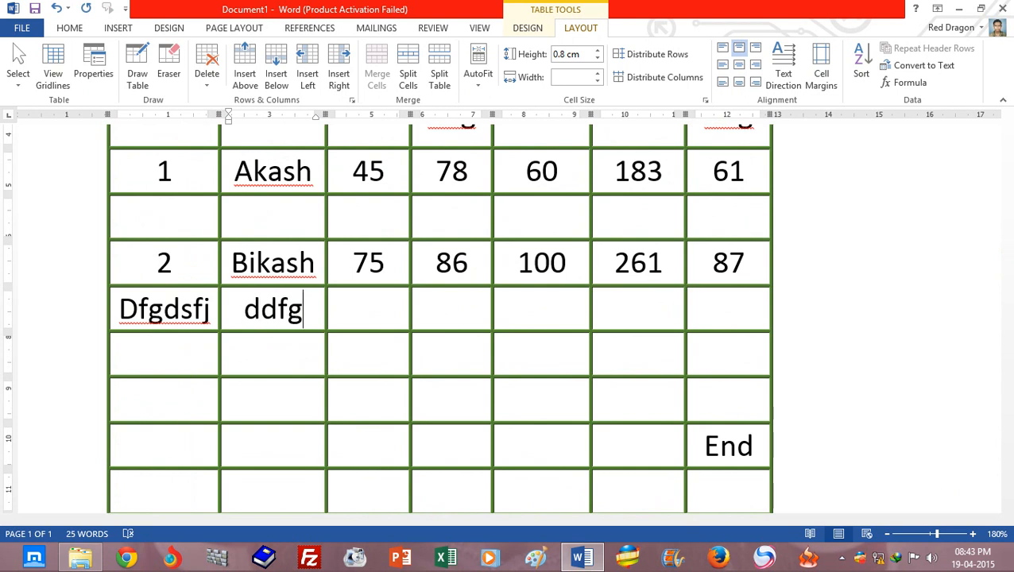
key(Tab)
text(ddfg)
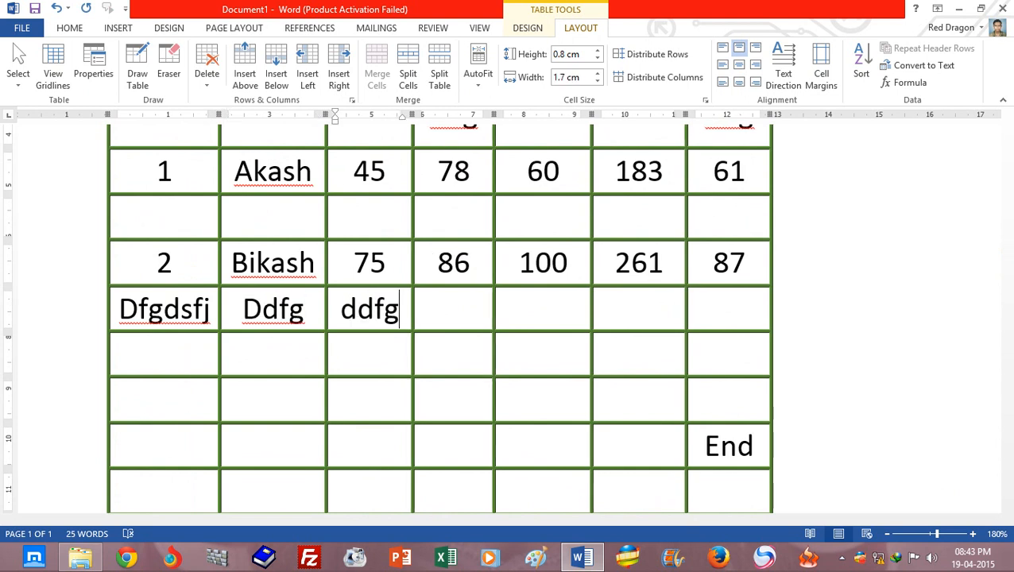
key(Tab)
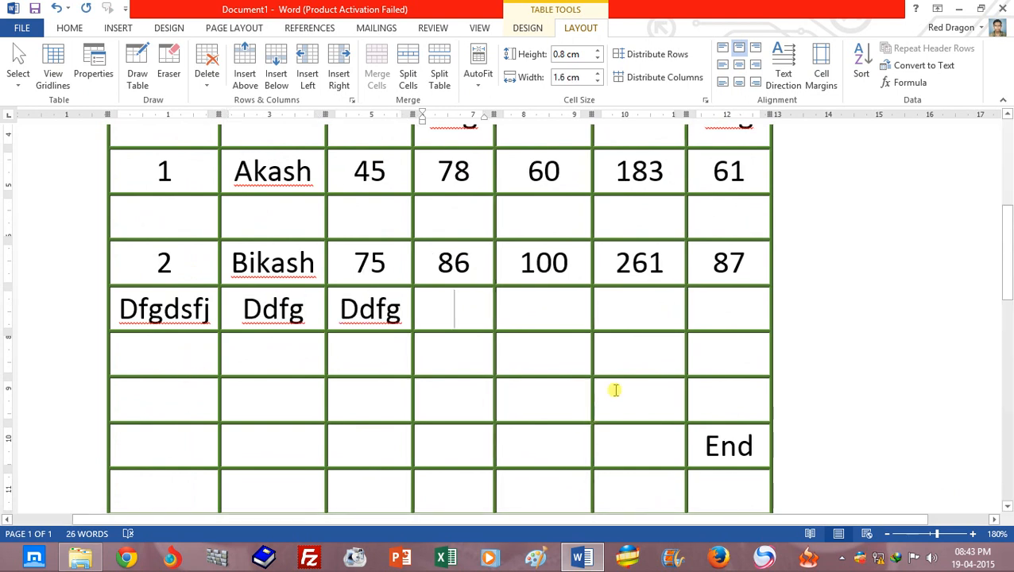
Step: Insert one row below the table's last row
scroll(924, 278, down, 3)
click(164, 252)
drag(166, 289, 595, 452)
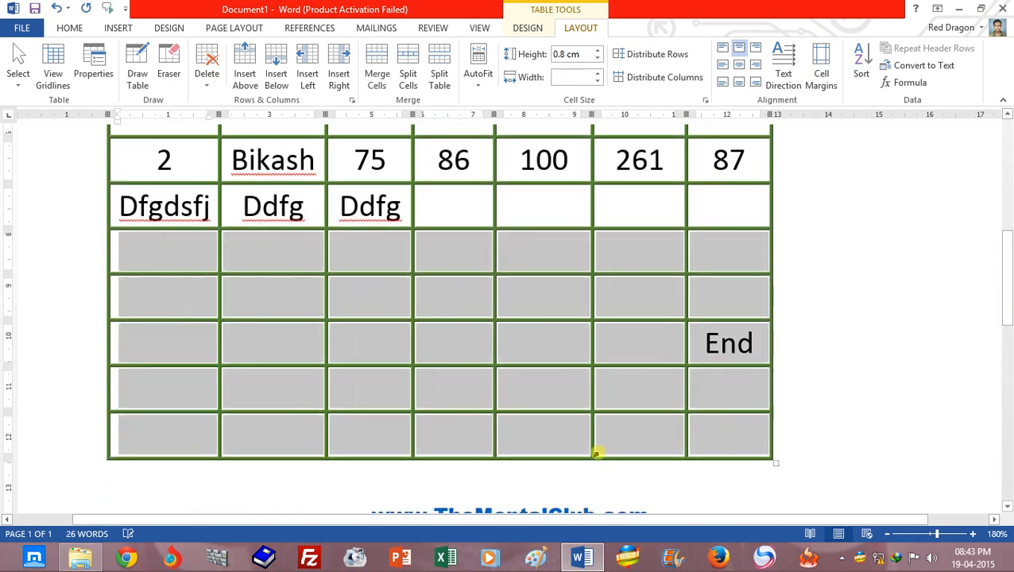
click(524, 297)
click(717, 429)
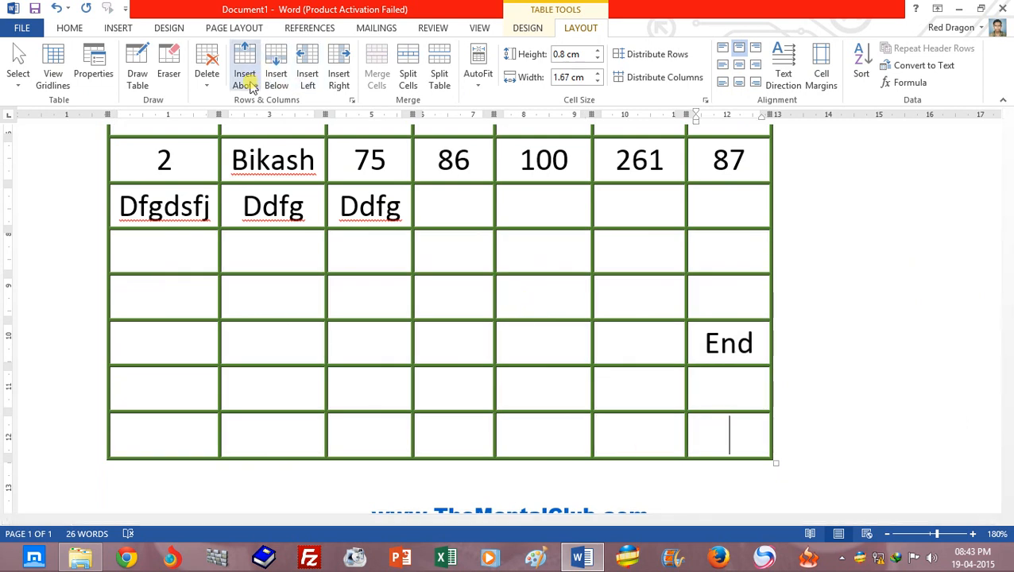
click(276, 76)
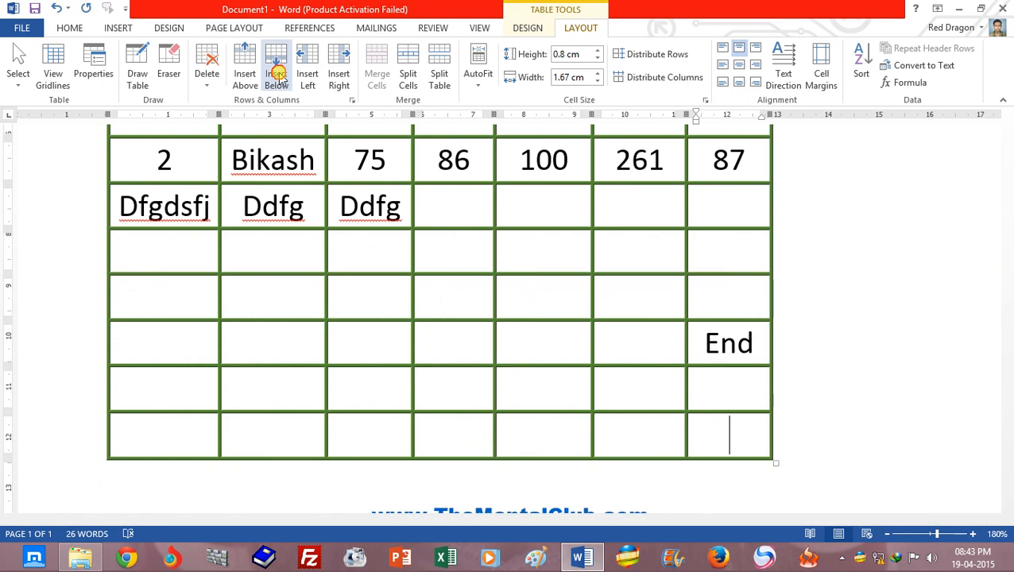
click(476, 380)
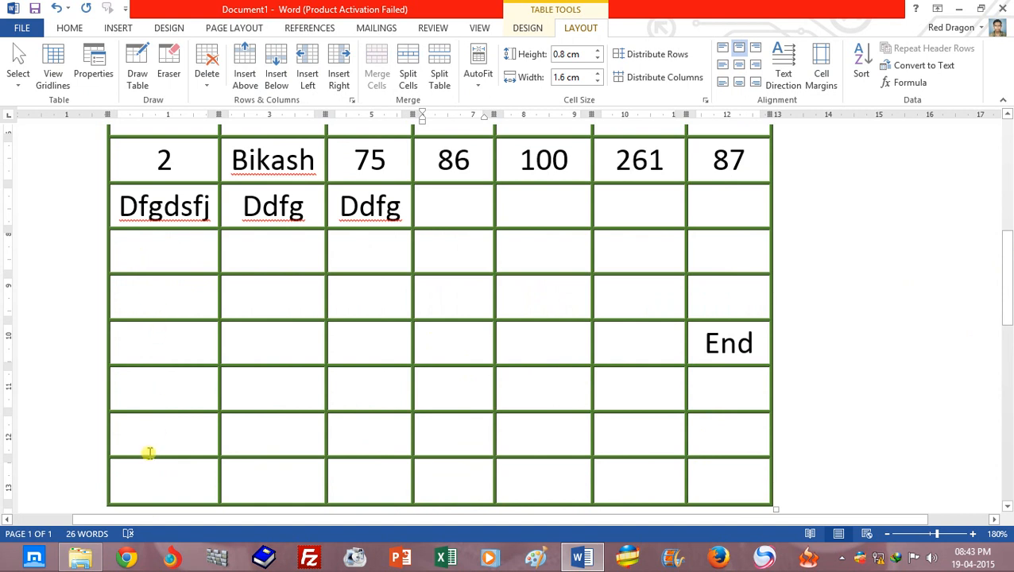
Step: Select the bottom six rows of the table and insert the same number of rows below them
mouse_move(152, 263)
mouse_down()
mouse_move(181, 459)
mouse_move(724, 495)
mouse_up()
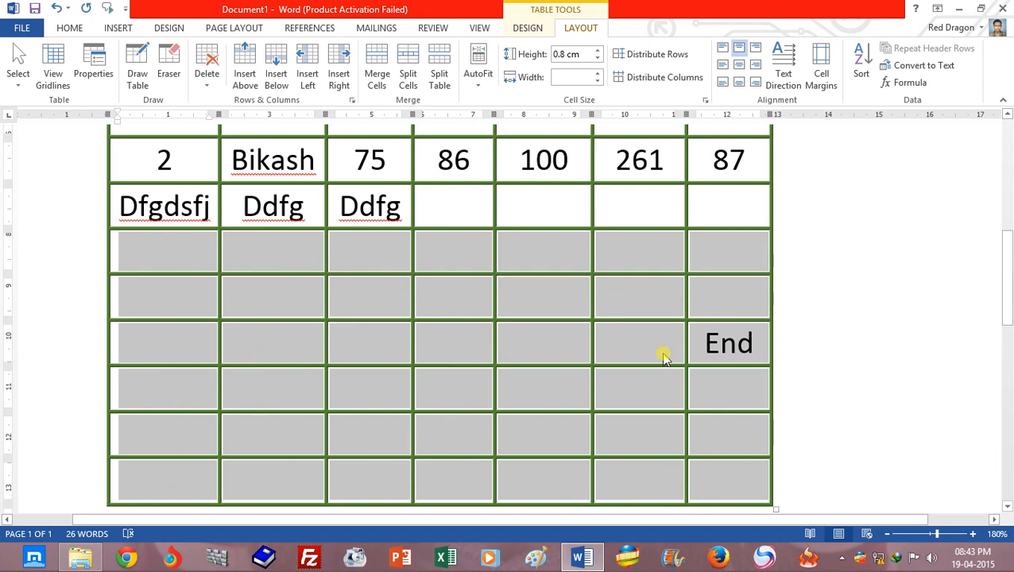
click(286, 87)
drag(1007, 279, 1010, 211)
click(612, 319)
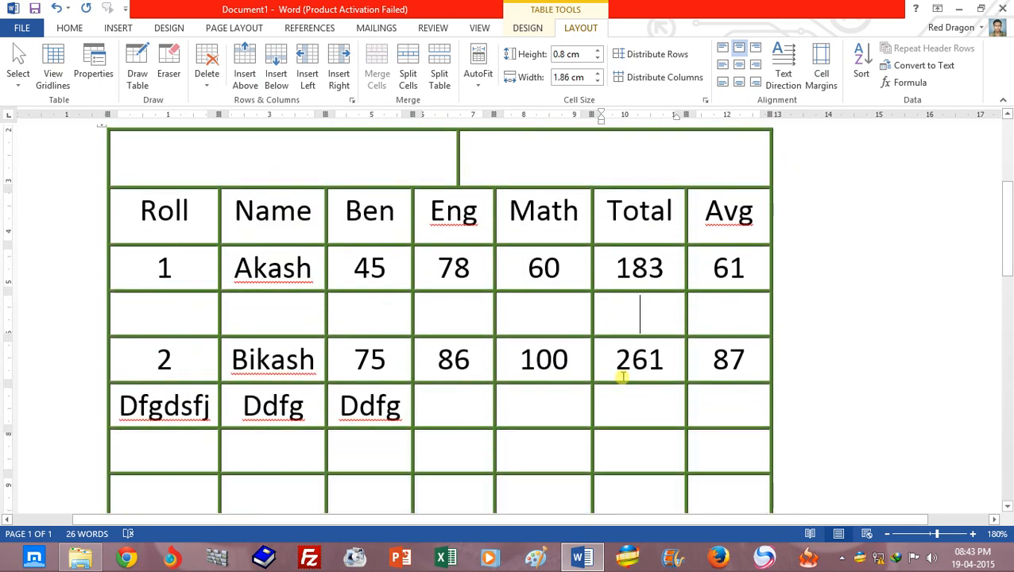
Step: Split the table at the blank row below roll 1 twice, undoing the split each time
click(433, 170)
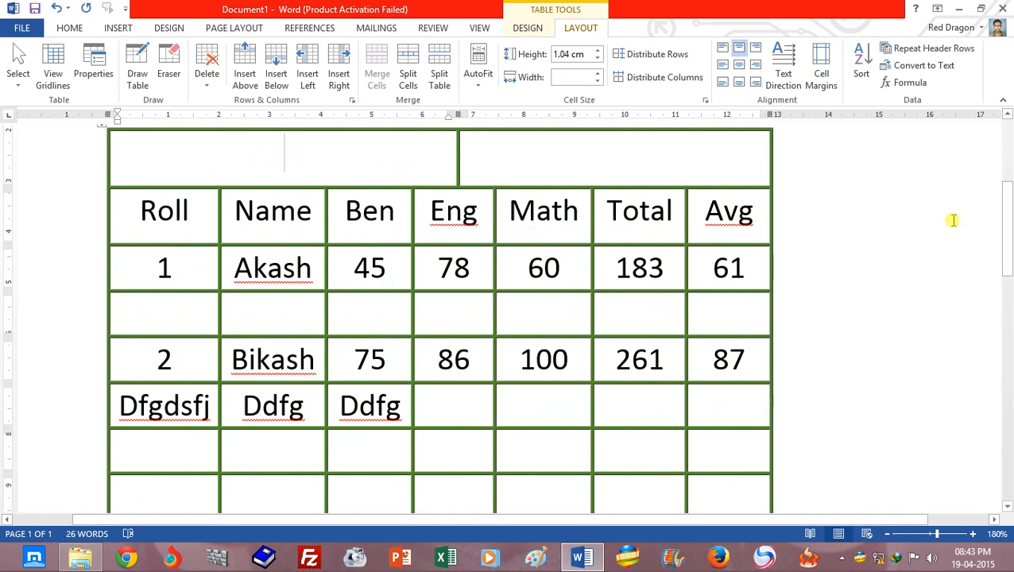
scroll(1010, 228, up, 1)
click(351, 373)
click(150, 385)
drag(442, 379, 645, 373)
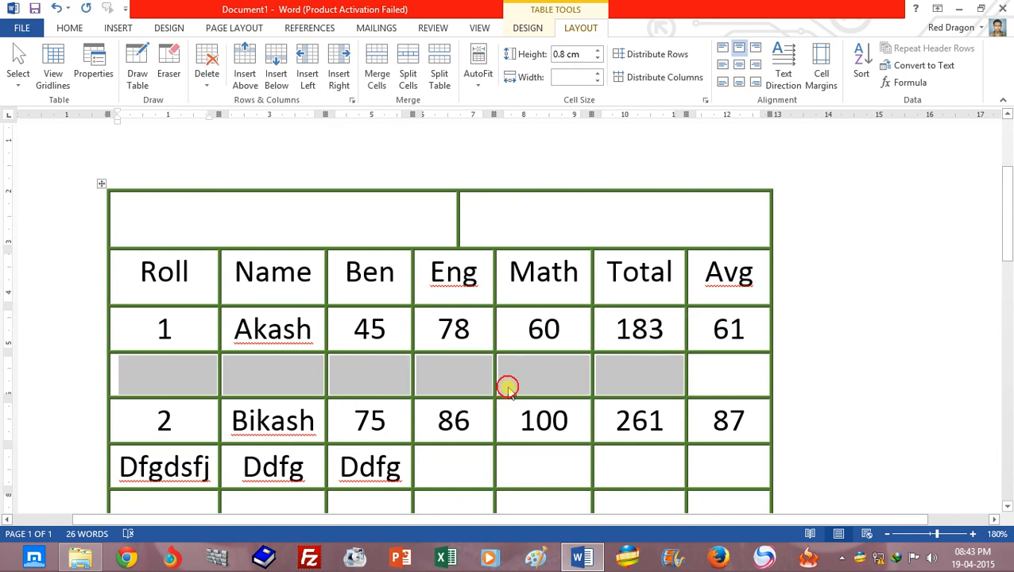
click(453, 385)
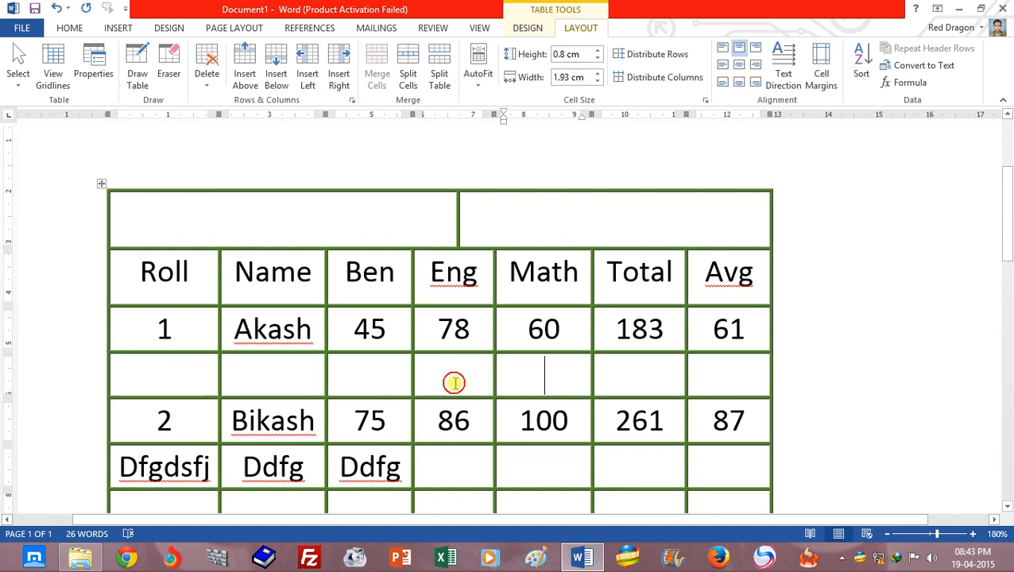
click(383, 379)
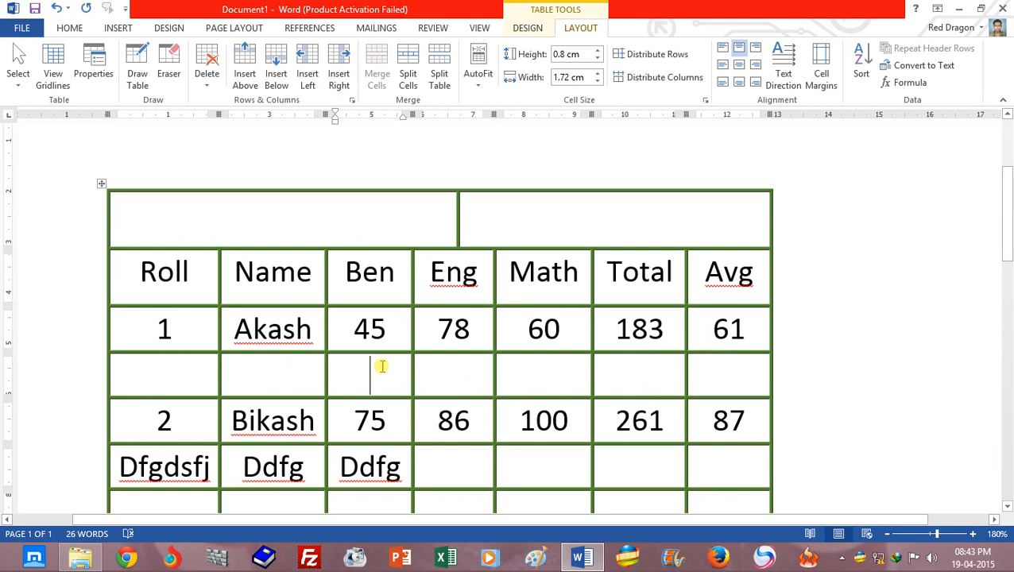
click(445, 79)
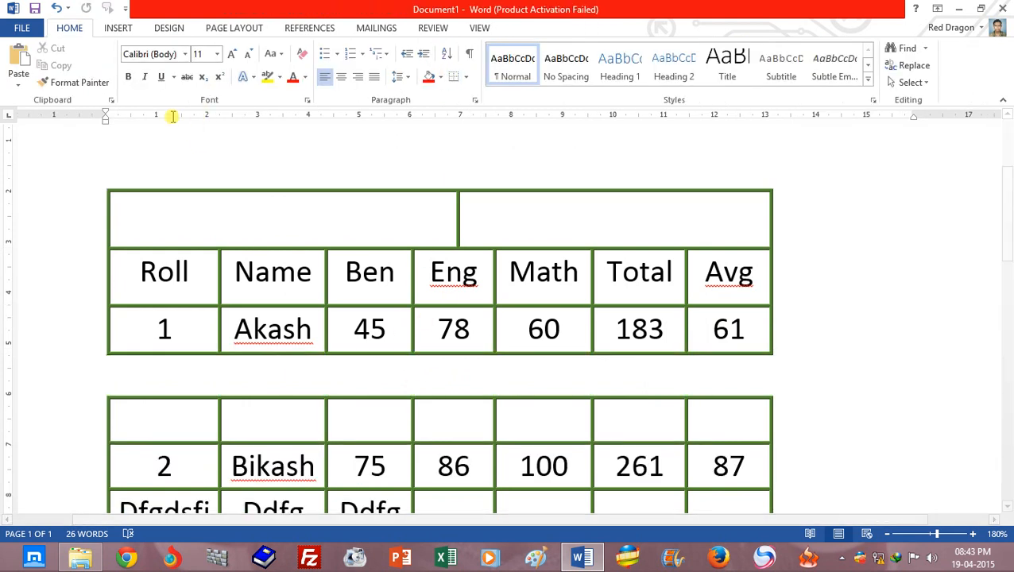
click(55, 8)
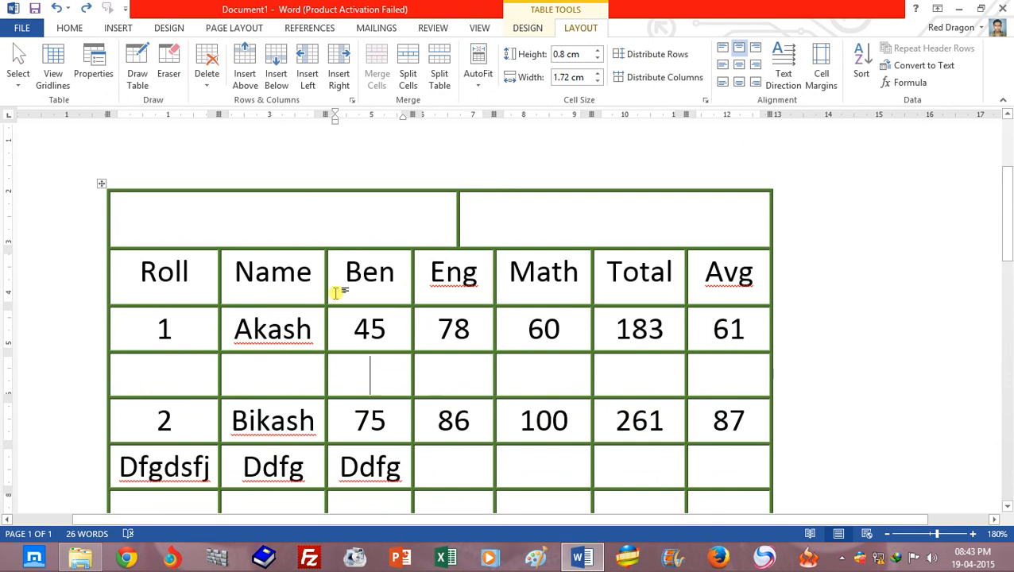
click(439, 76)
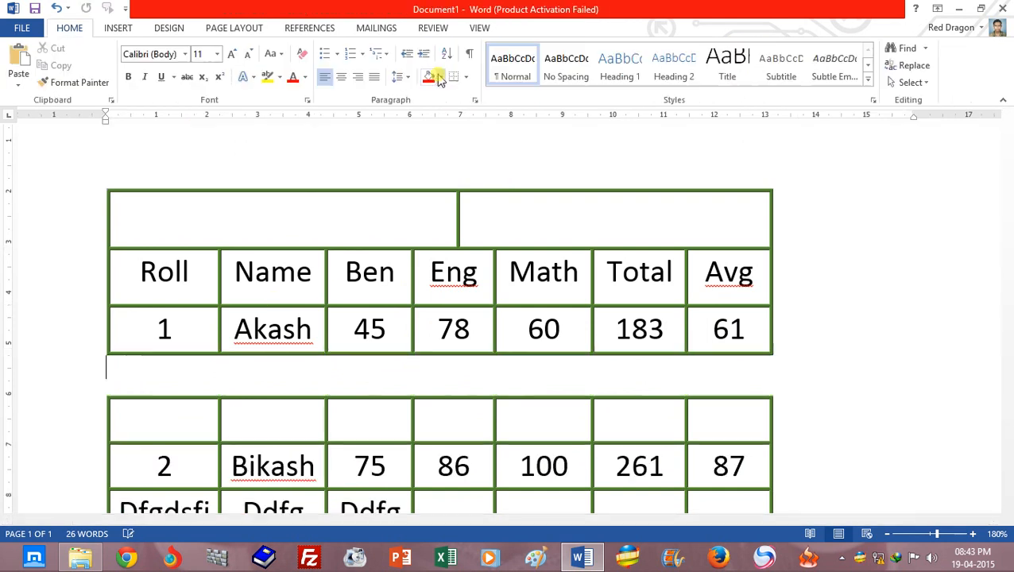
click(55, 8)
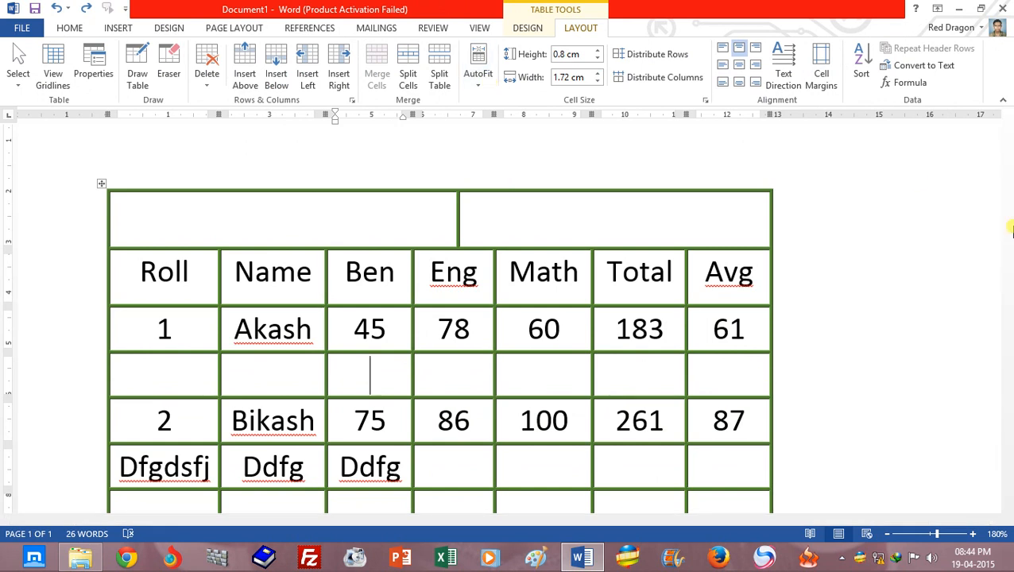
Step: Widen the whole table to about 17 cm by resizing it from its lower corner
drag(1007, 187, 1007, 374)
click(758, 350)
drag(778, 386, 961, 390)
key(ctrl+Home)
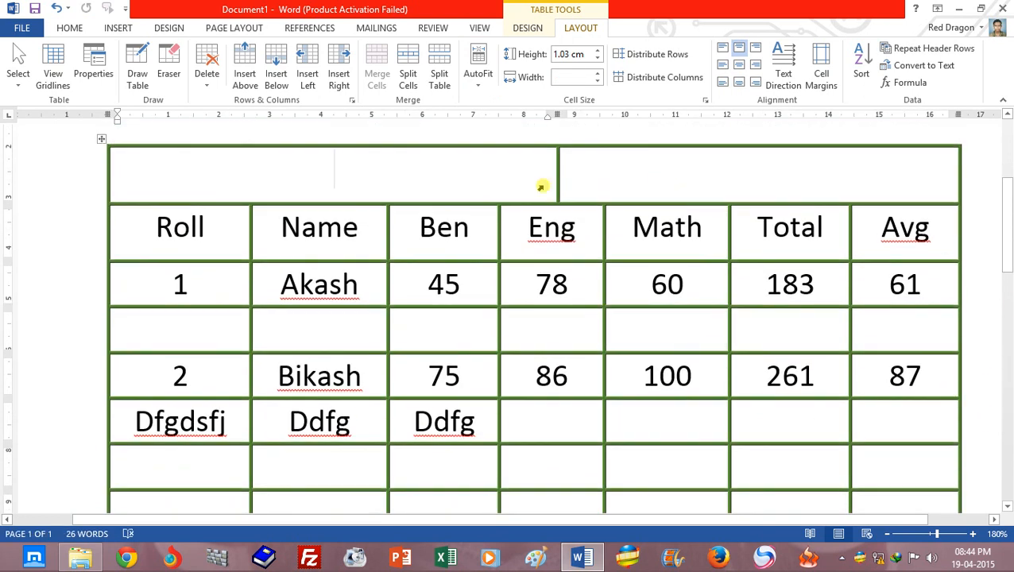
Step: Select the whole table and apply AutoFit Contents
click(101, 139)
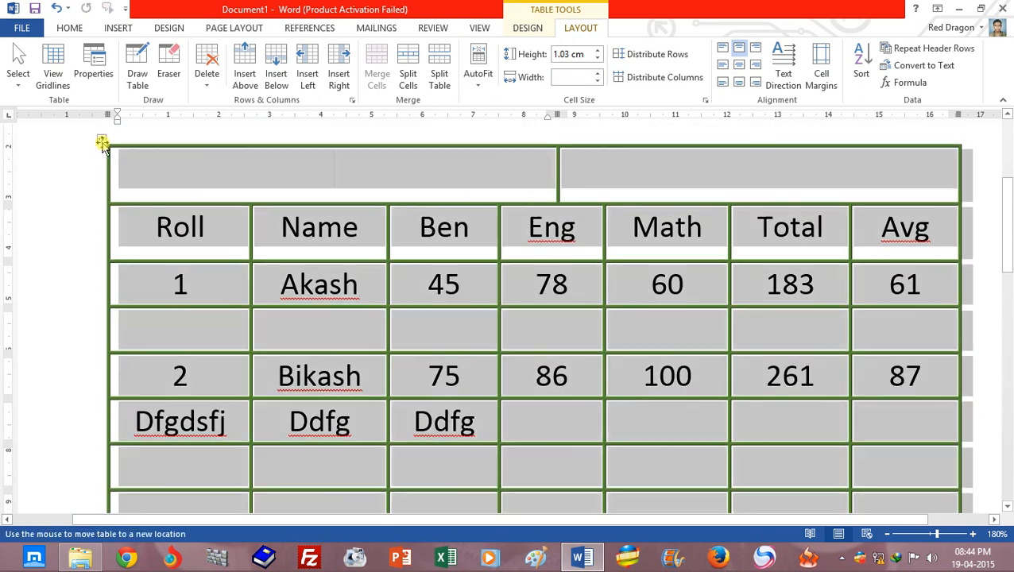
click(477, 67)
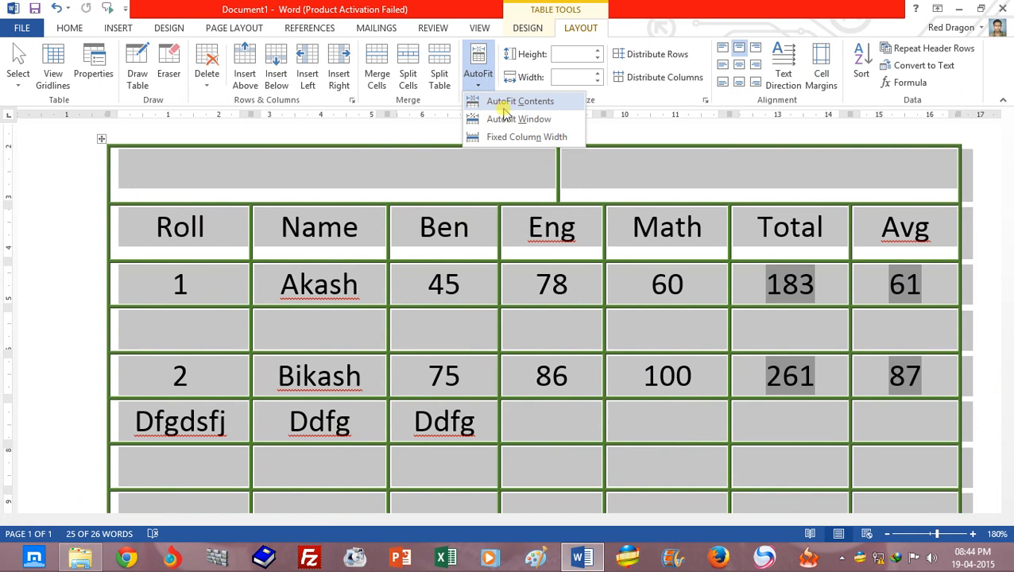
click(508, 103)
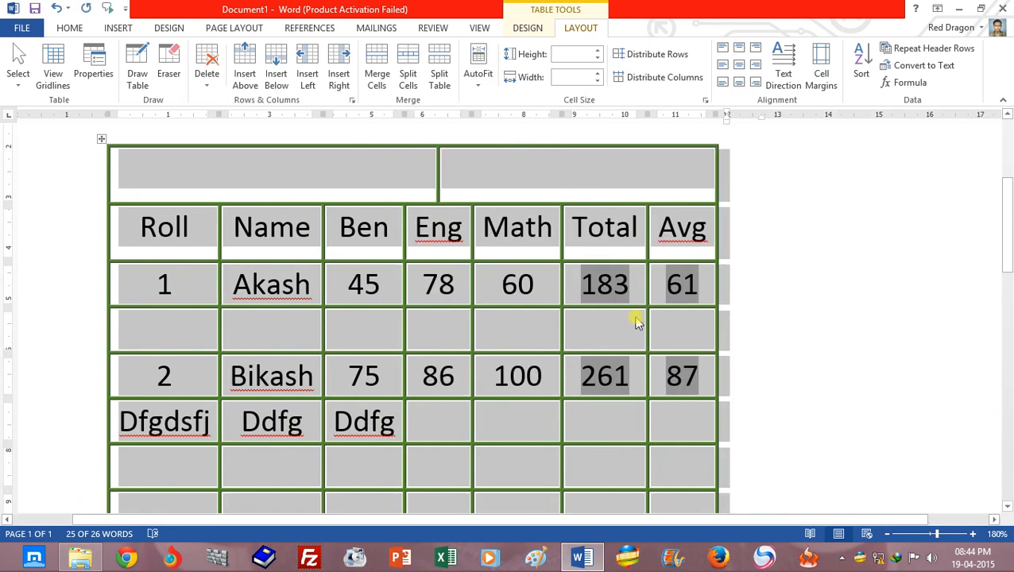
Step: Apply AutoFit Window to the selected table and switch it back to AutoFit Contents
click(477, 79)
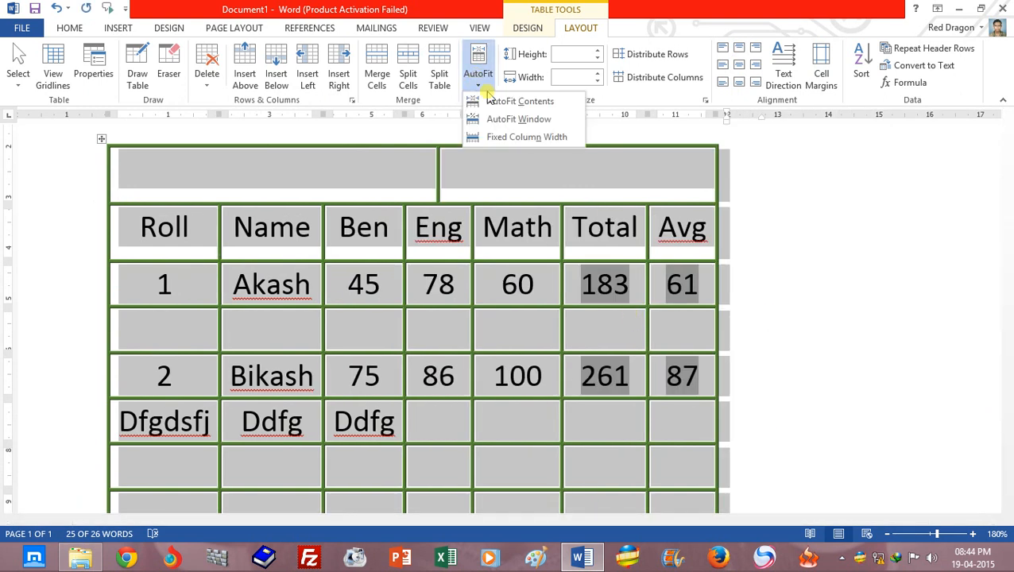
click(515, 119)
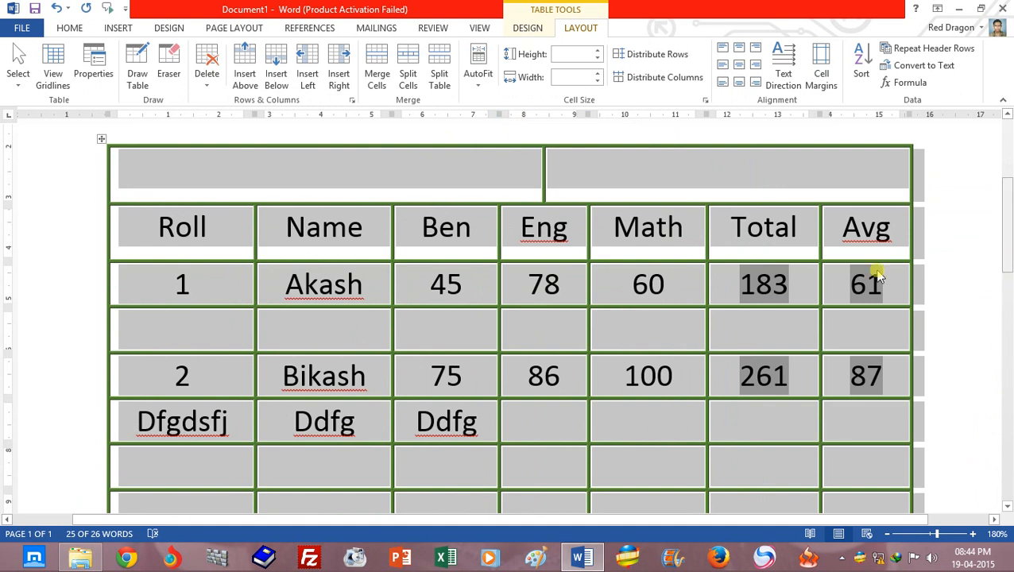
click(475, 79)
click(500, 108)
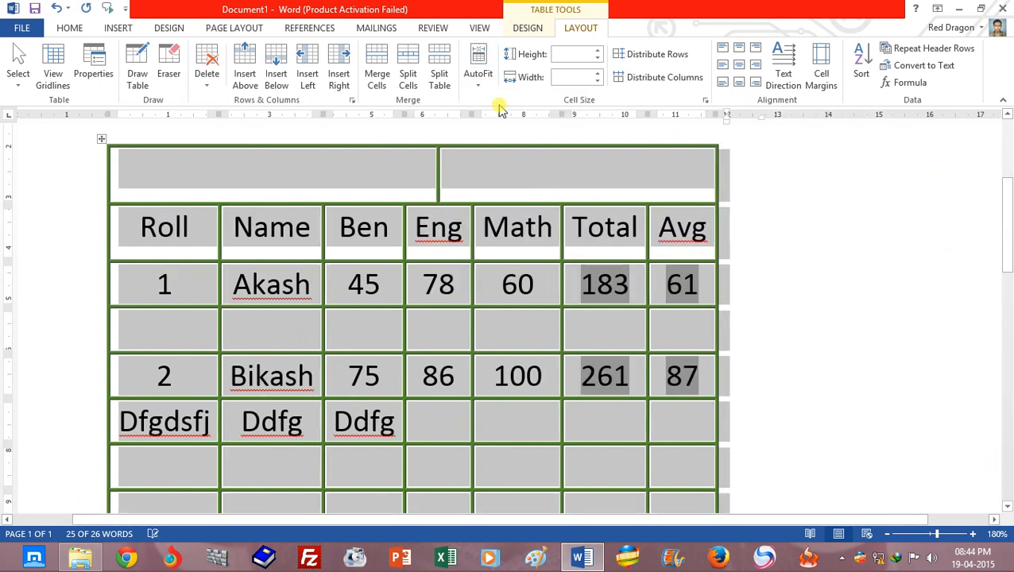
Step: Apply Fixed Column Width, AutoFit Contents and finally AutoFit Window to the selected table
click(481, 84)
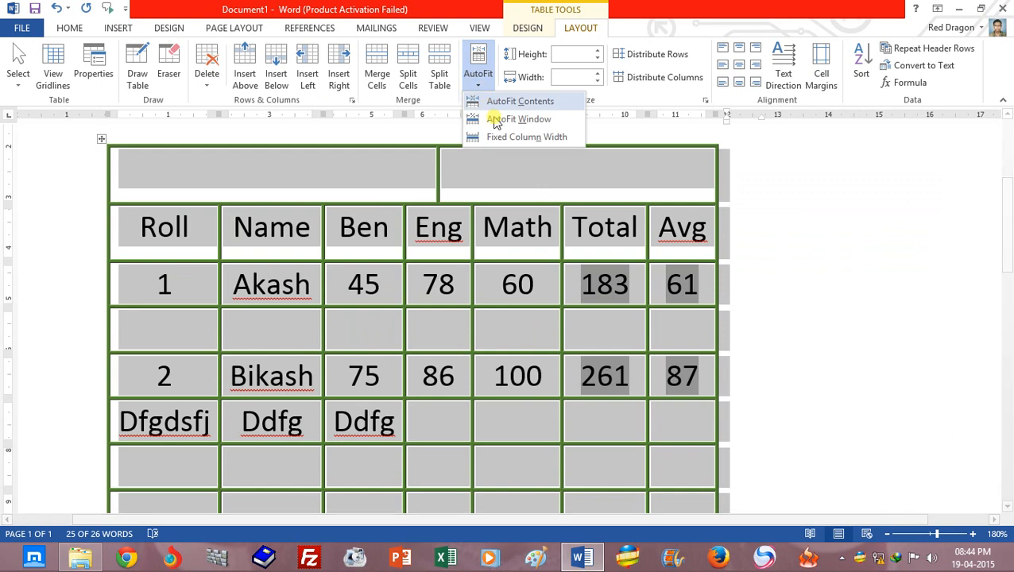
click(545, 138)
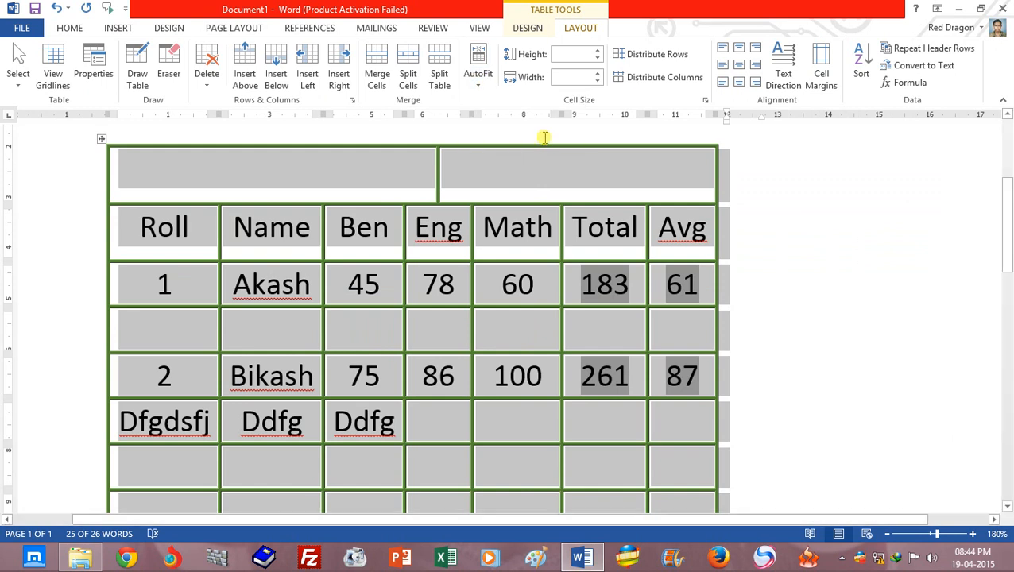
click(480, 81)
click(494, 101)
click(480, 82)
click(506, 117)
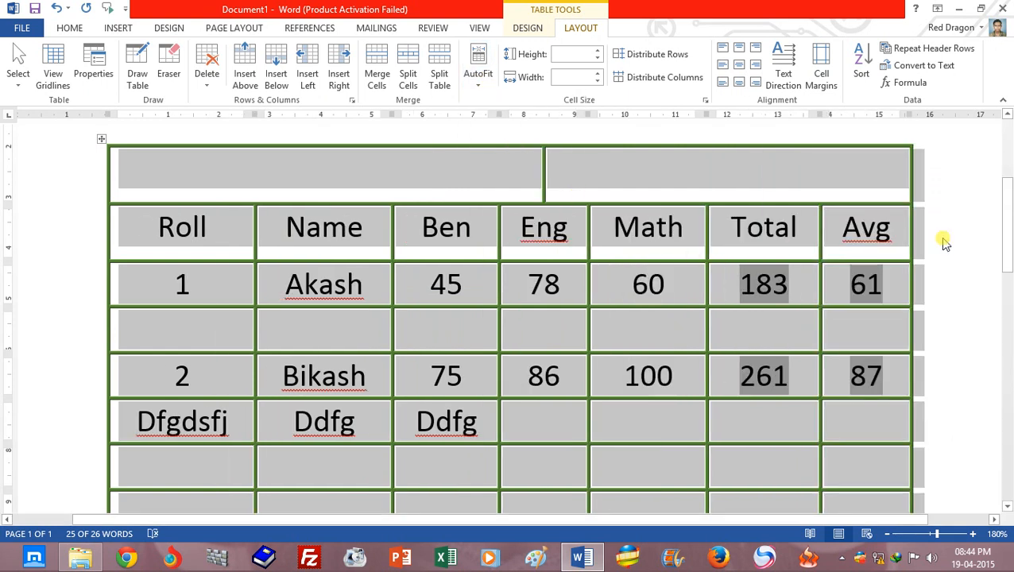
Step: Set the row height of the whole selected table to 0.2 cm and deselect the table
mouse_move(1008, 232)
mouse_down()
mouse_move(1008, 207)
mouse_move(999, 240)
mouse_up()
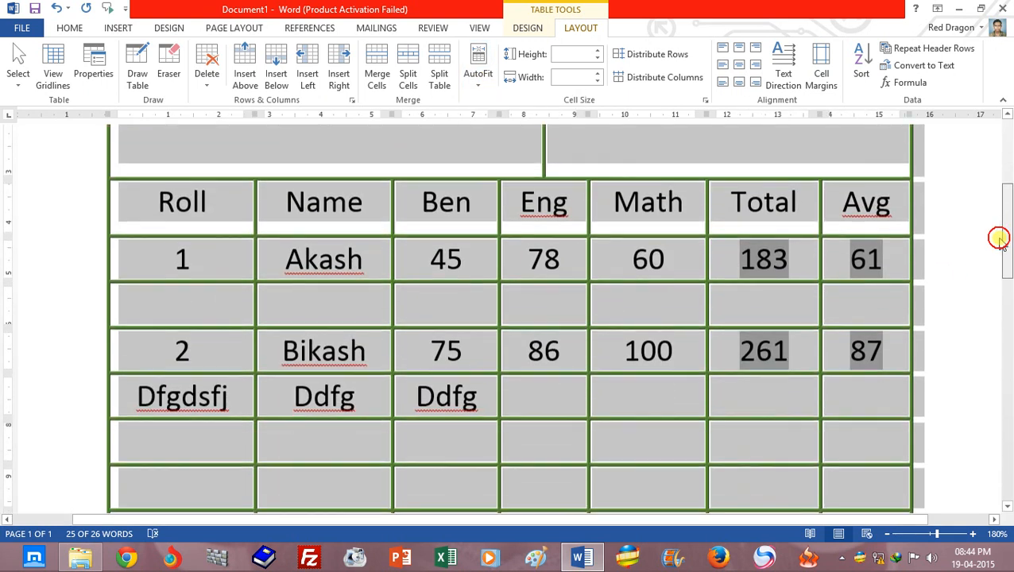
click(598, 53)
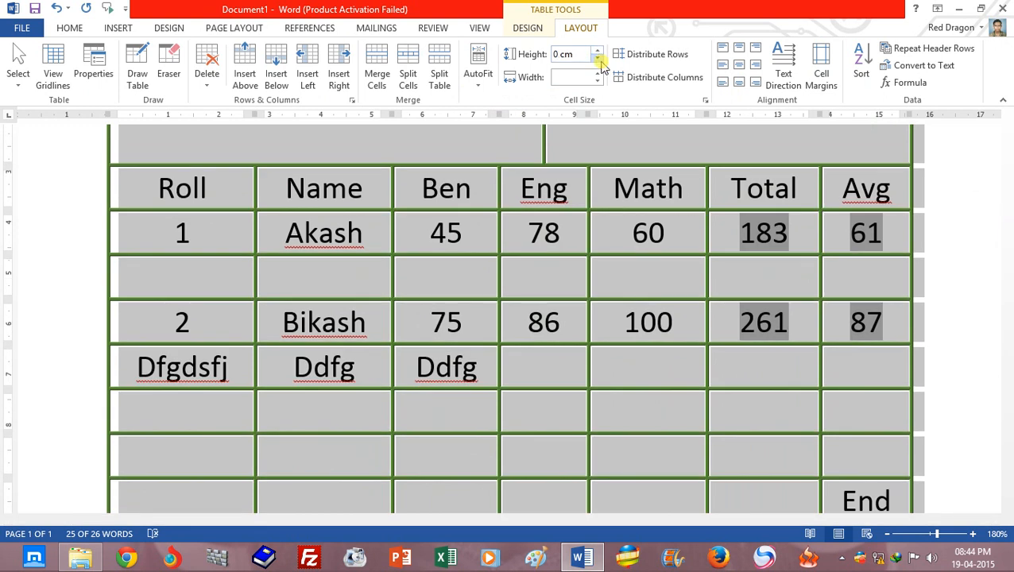
click(585, 55)
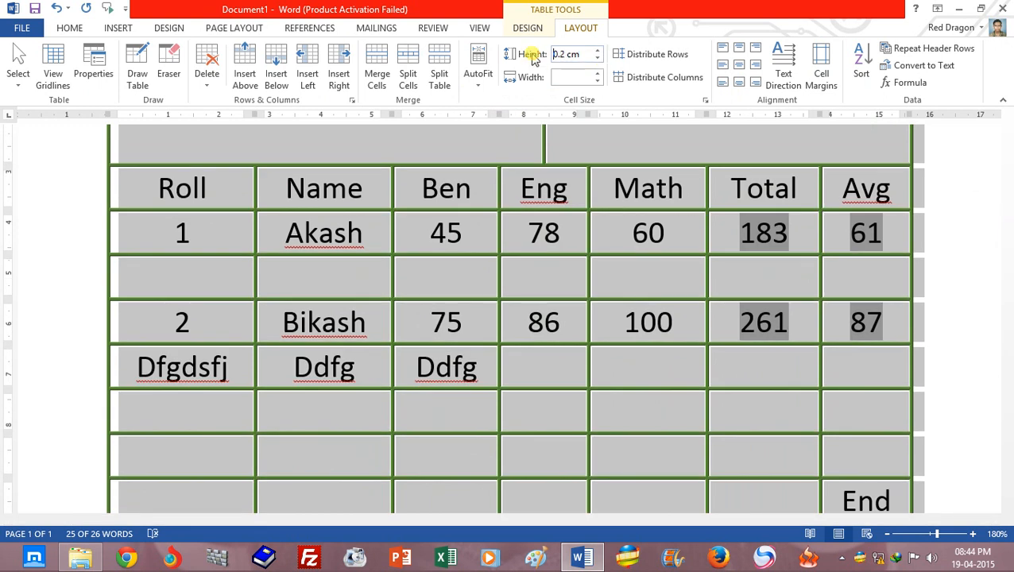
click(542, 50)
click(594, 284)
click(425, 187)
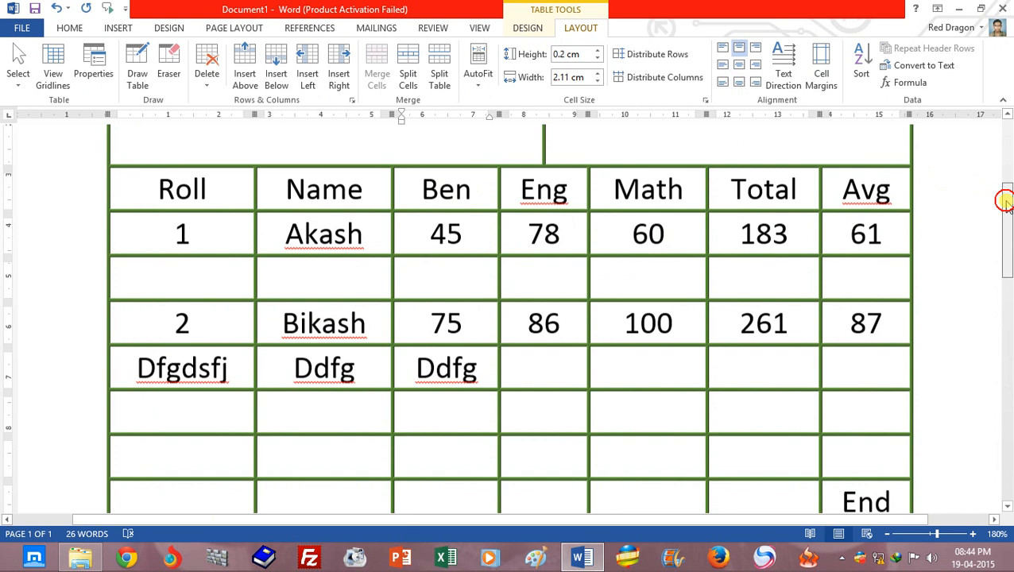
Step: Merge the two empty cells in the table's first row into one cell
drag(1007, 199, 1006, 163)
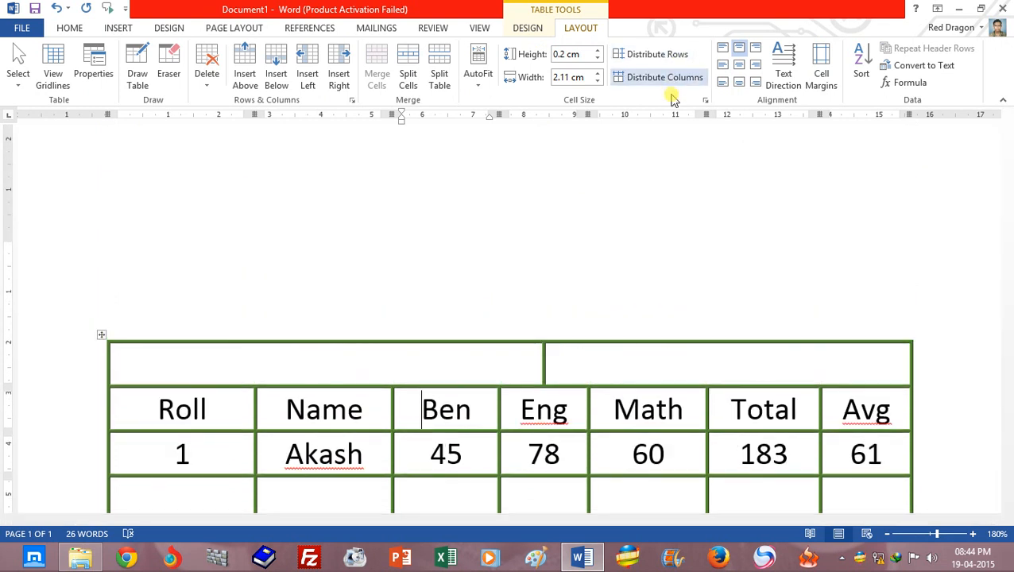
click(453, 373)
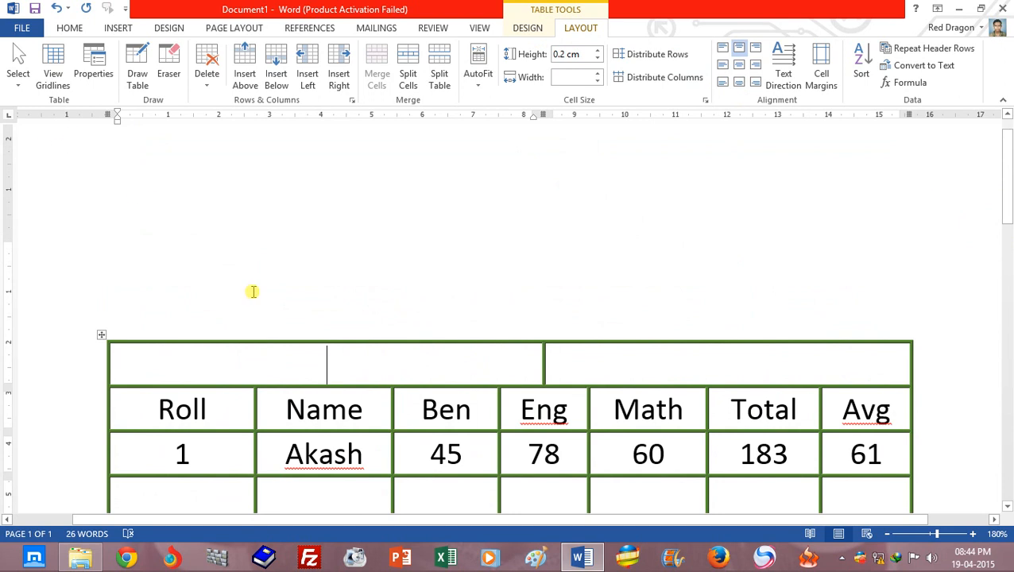
drag(509, 362, 595, 362)
drag(476, 369, 592, 357)
click(69, 28)
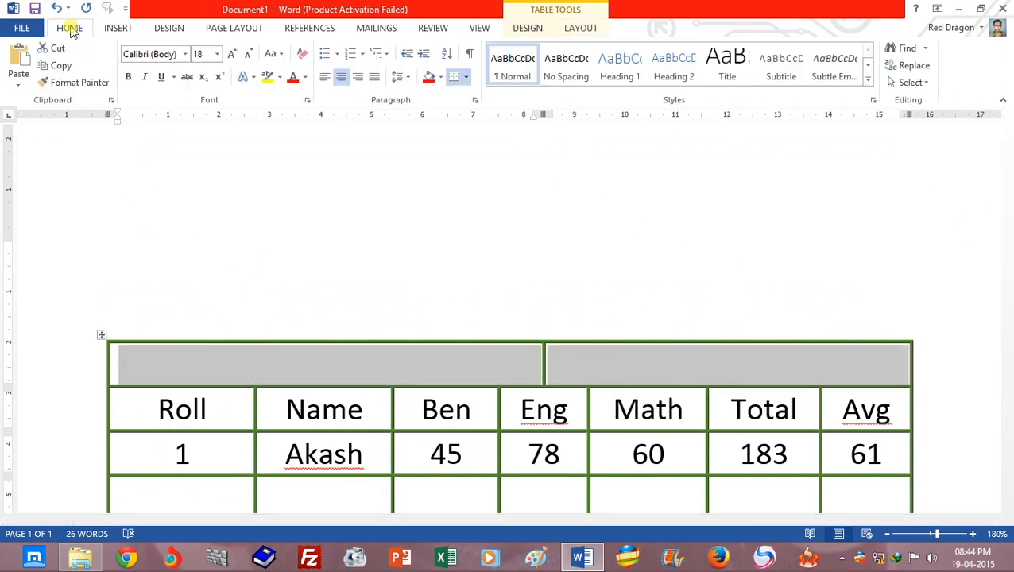
click(573, 25)
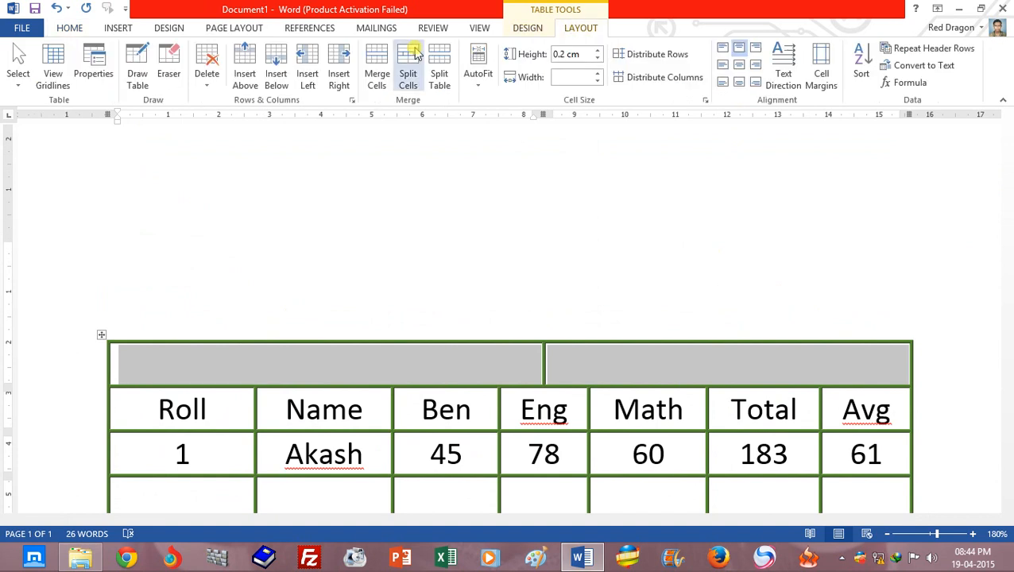
click(379, 83)
Step: Enter the title "Mark Sheet" in the merged first-row cell
click(483, 377)
text(M)
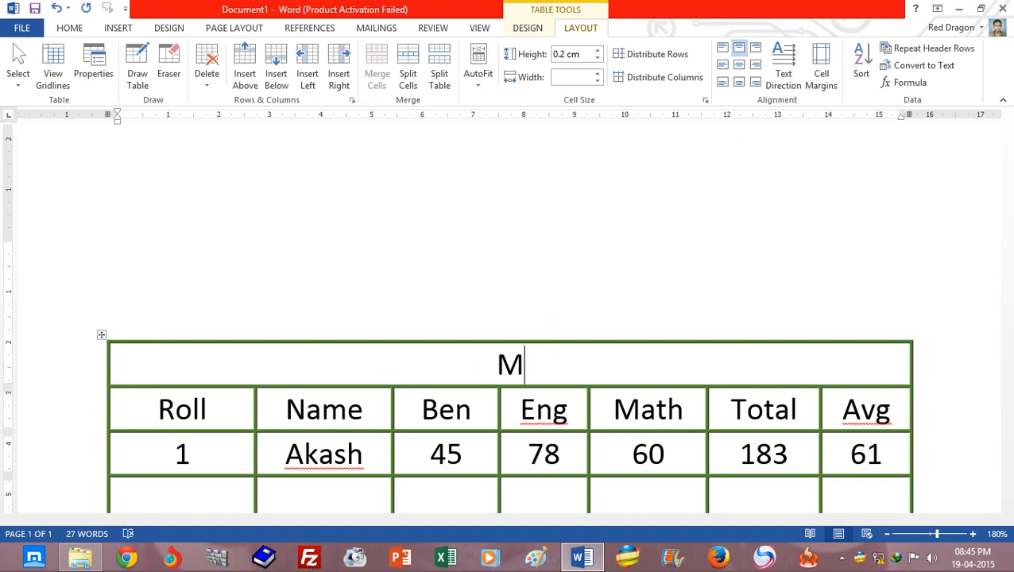
text(ar)
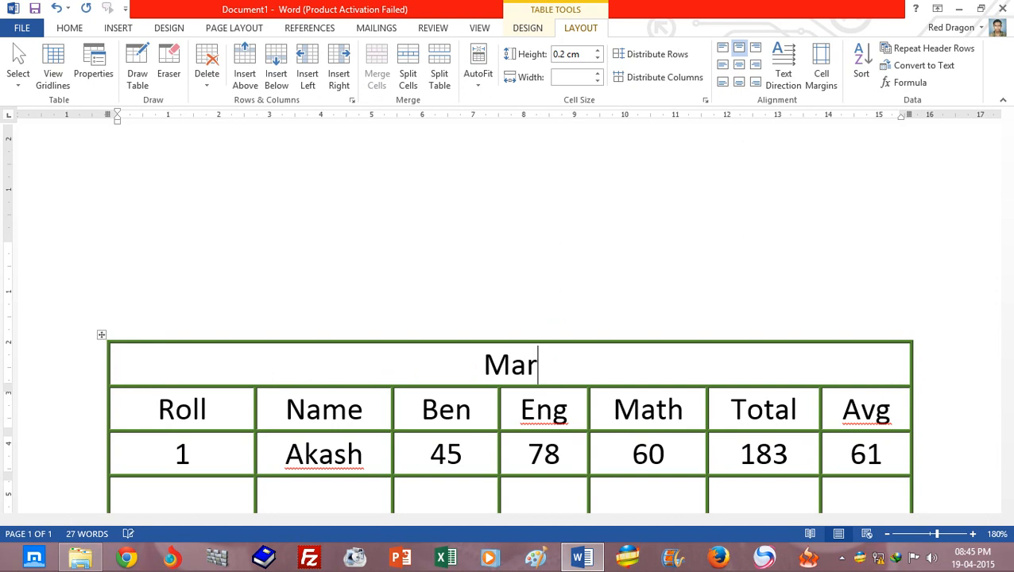
text(k Seet)
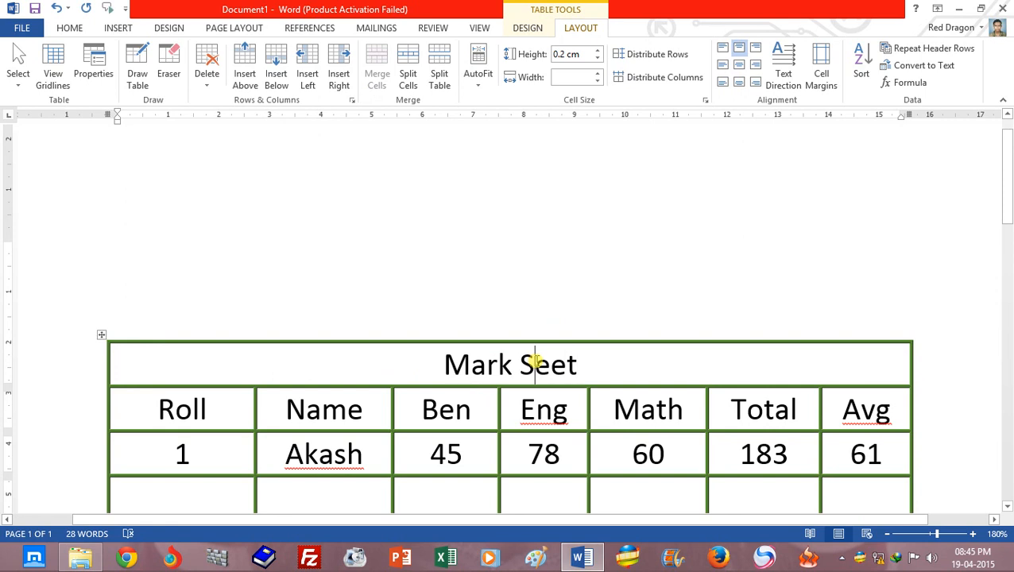
text(h)
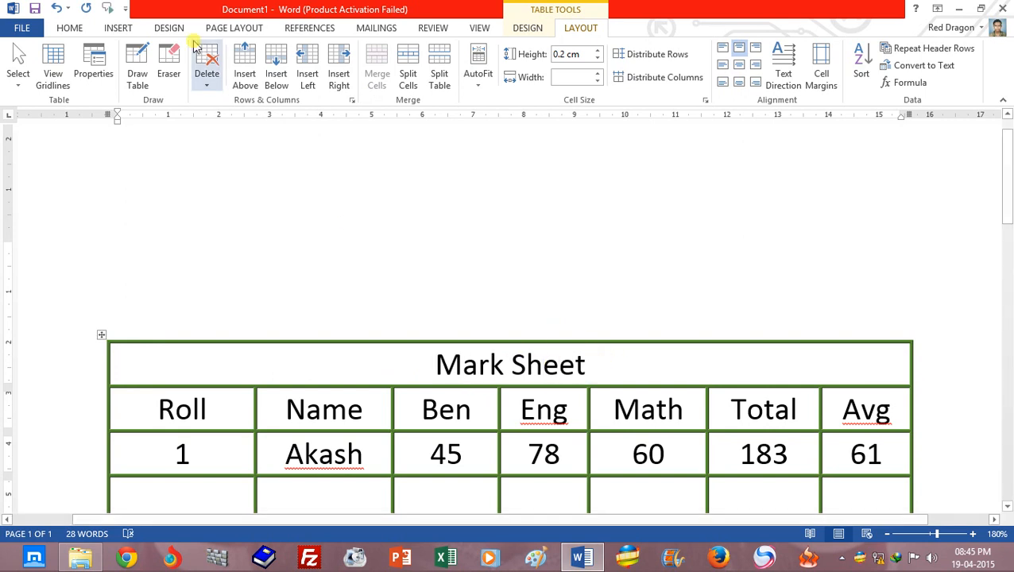
Step: Try left, right and justified paragraph alignment on the Mark Sheet title and return it to centered
click(81, 27)
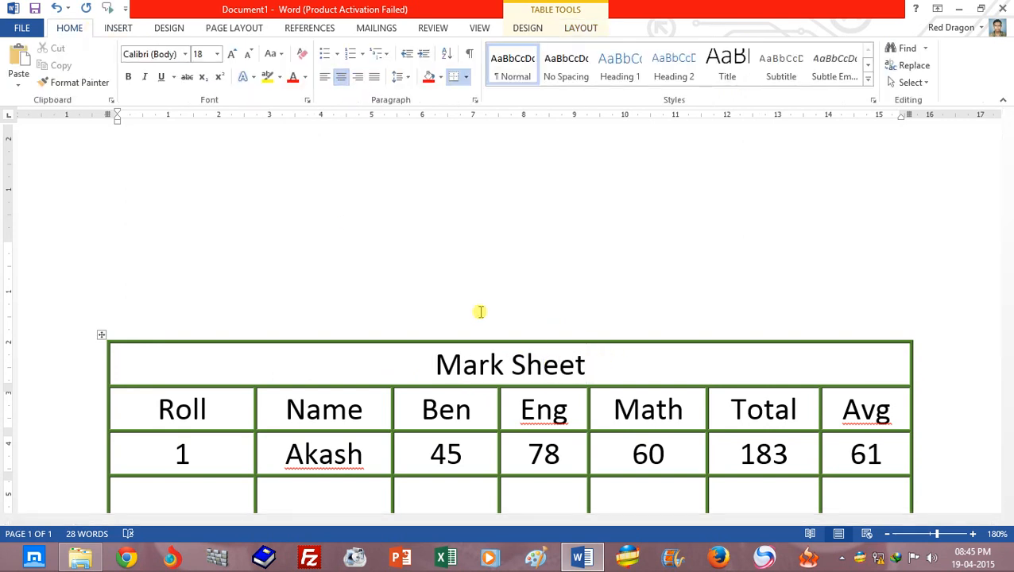
click(327, 81)
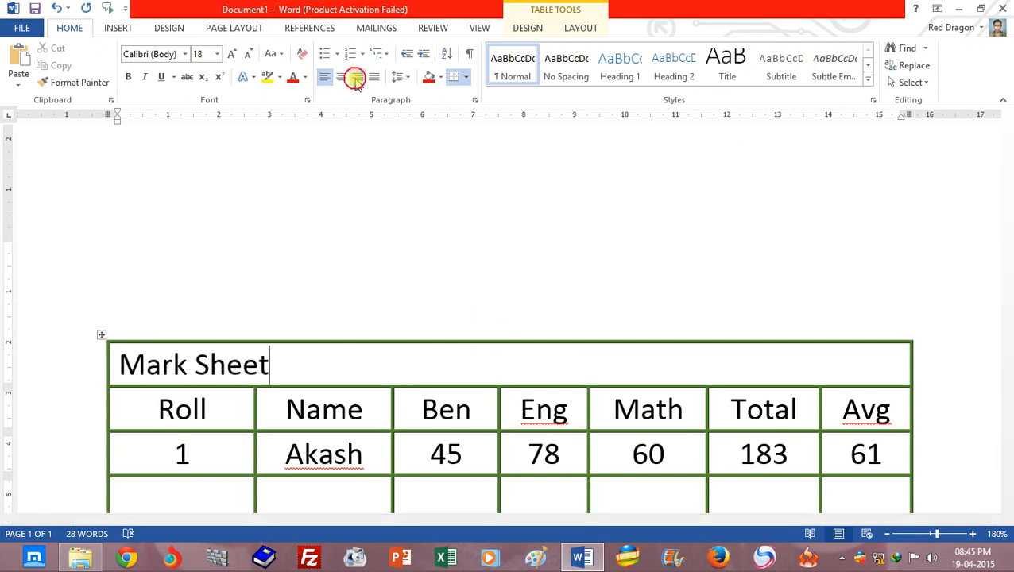
click(355, 81)
click(355, 82)
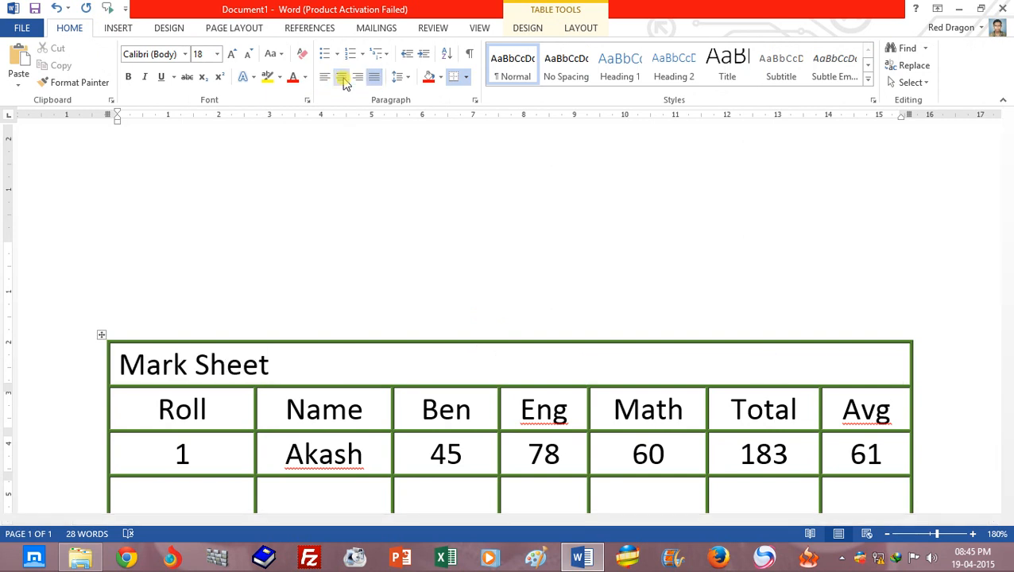
click(343, 77)
Step: Enlarge the Mark Sheet title row to a height of about 3.2 cm
drag(1008, 197, 1010, 226)
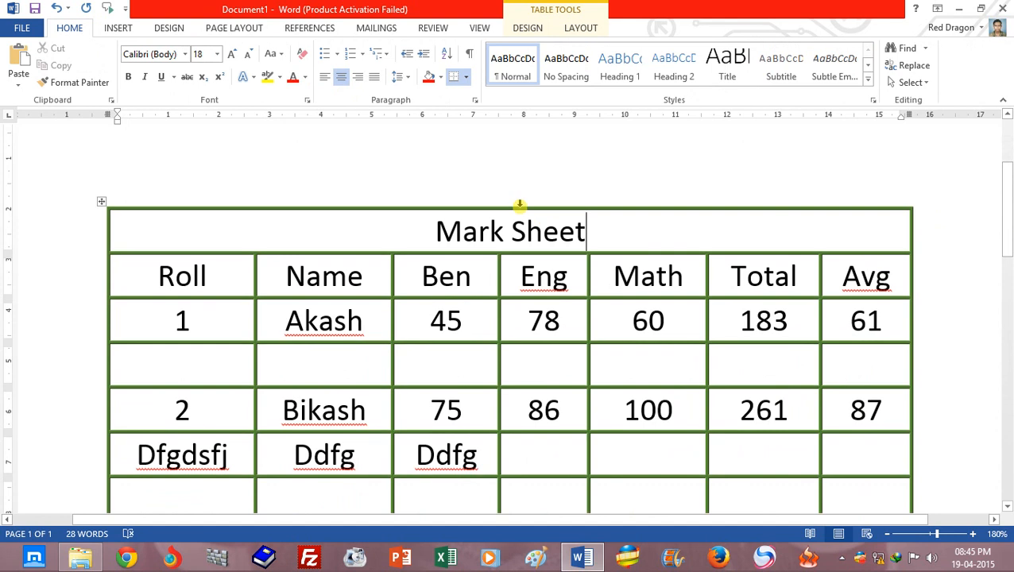
drag(518, 251, 525, 373)
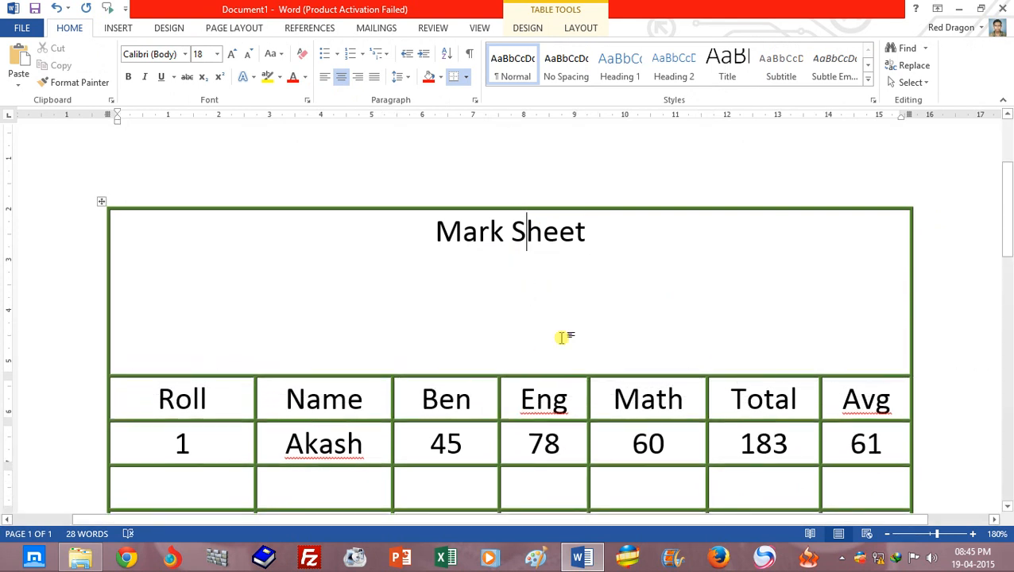
drag(433, 226, 640, 229)
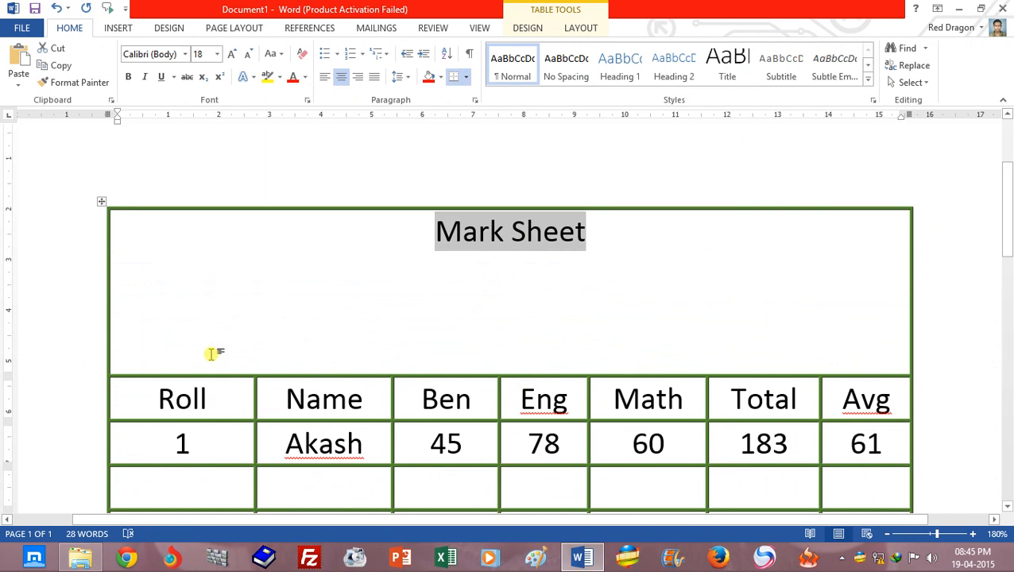
click(511, 286)
drag(435, 236, 577, 303)
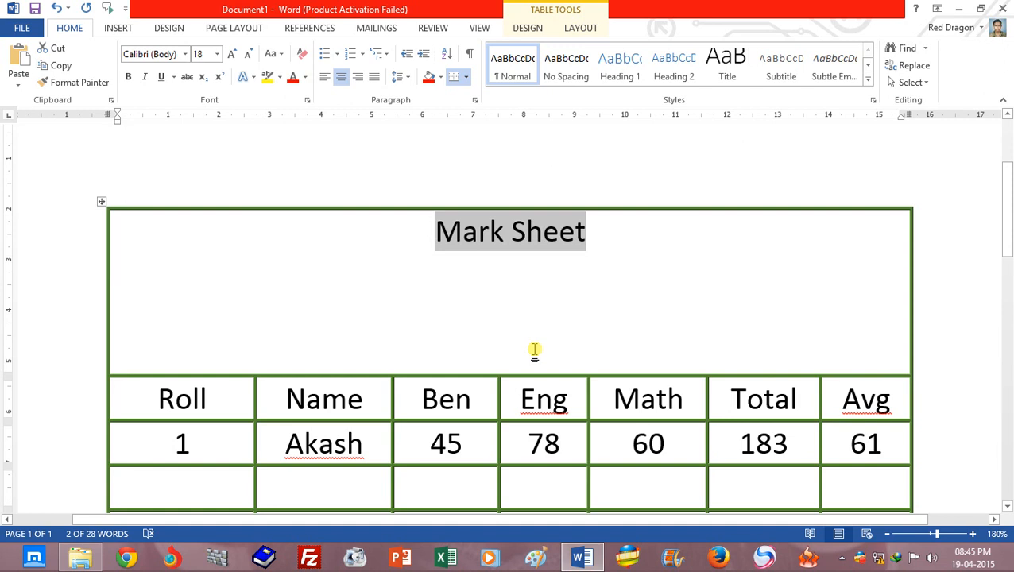
click(514, 285)
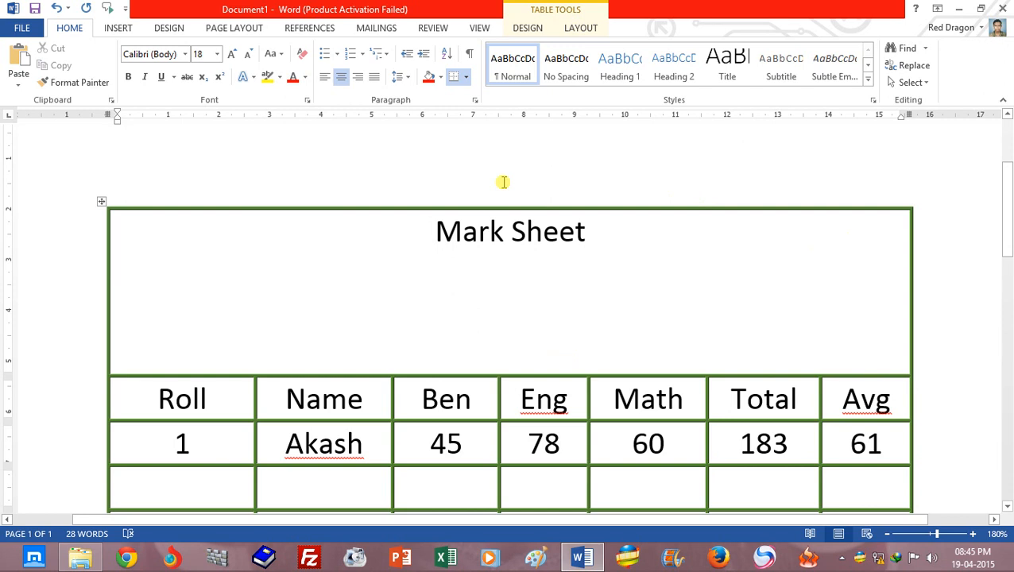
Step: Try Top Right, Bottom Right and Bottom Left cell alignment on the Mark Sheet title, ending with Align Center
click(582, 29)
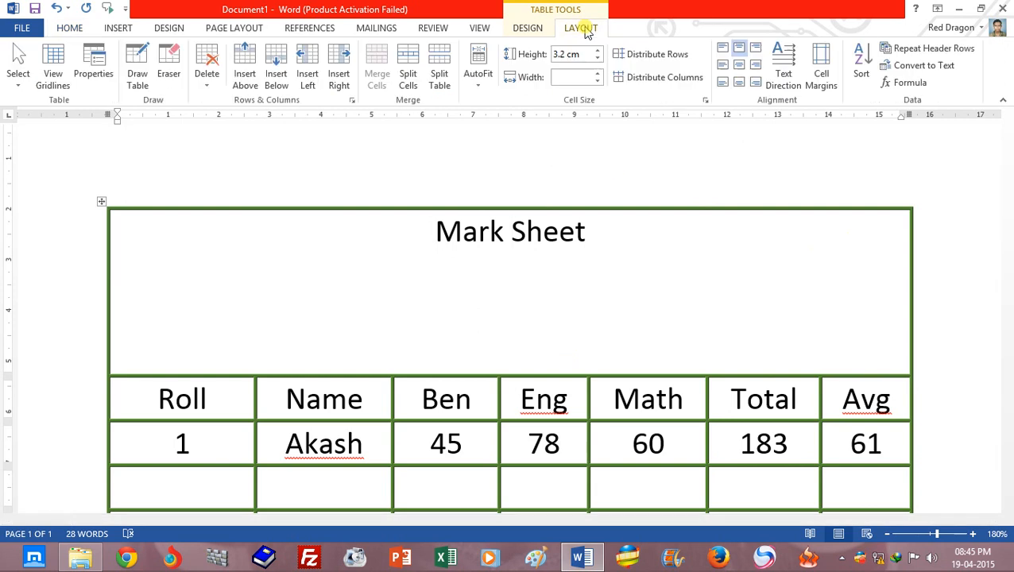
click(756, 53)
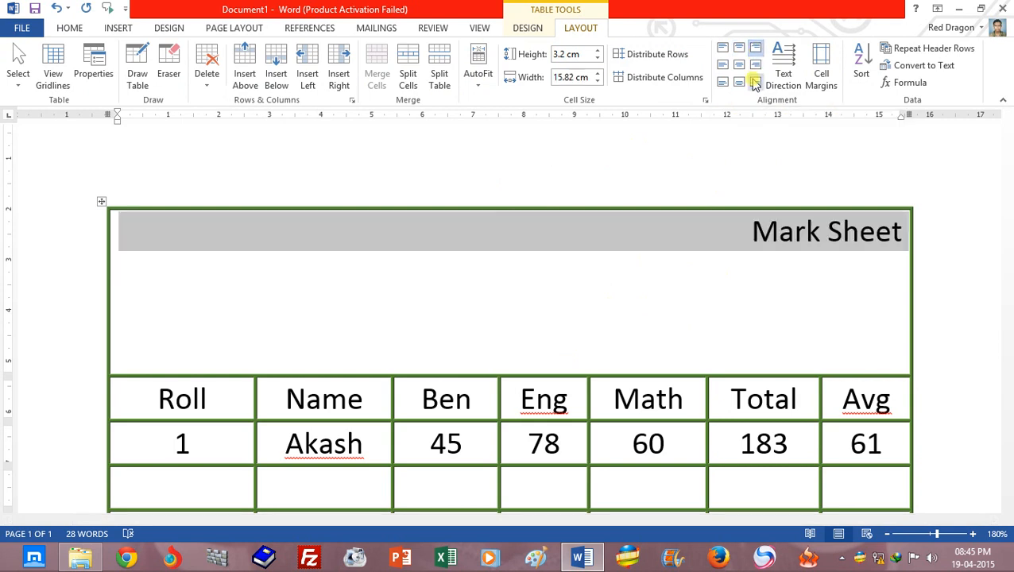
click(755, 82)
click(723, 83)
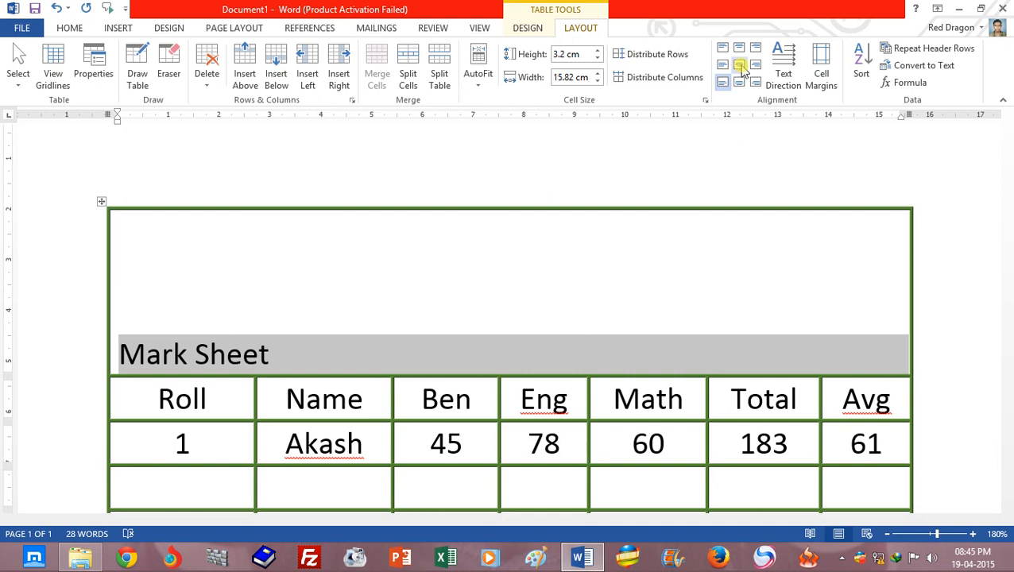
click(740, 67)
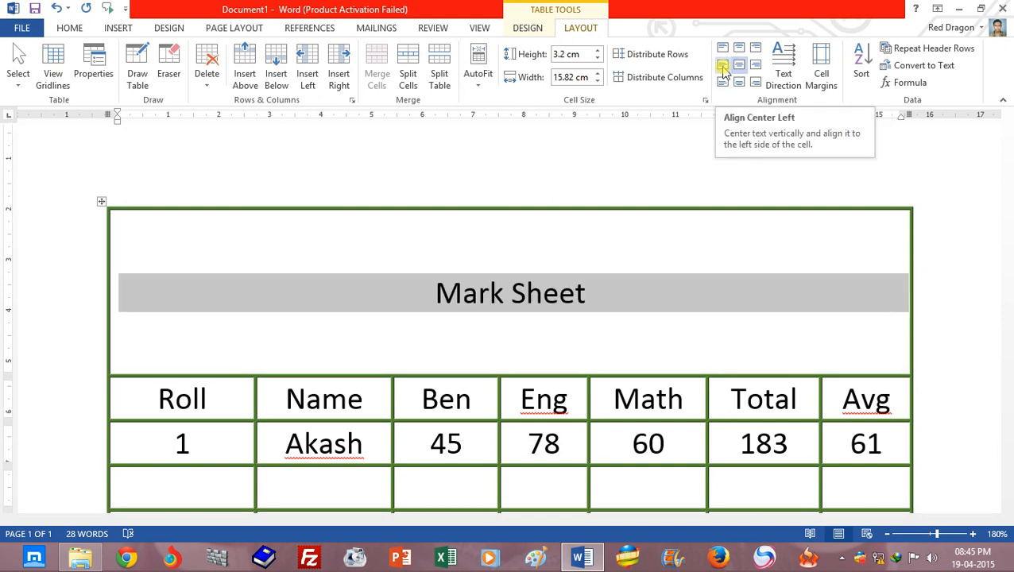
Step: Try Align Center Left, Align Center Right and Align Top Right on the title and restore Align Center
click(722, 69)
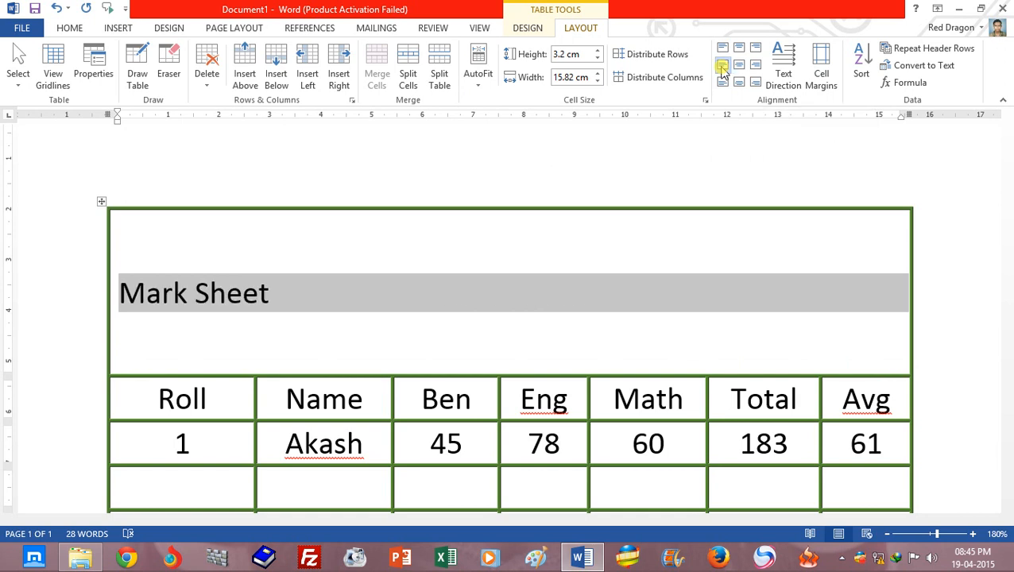
click(755, 65)
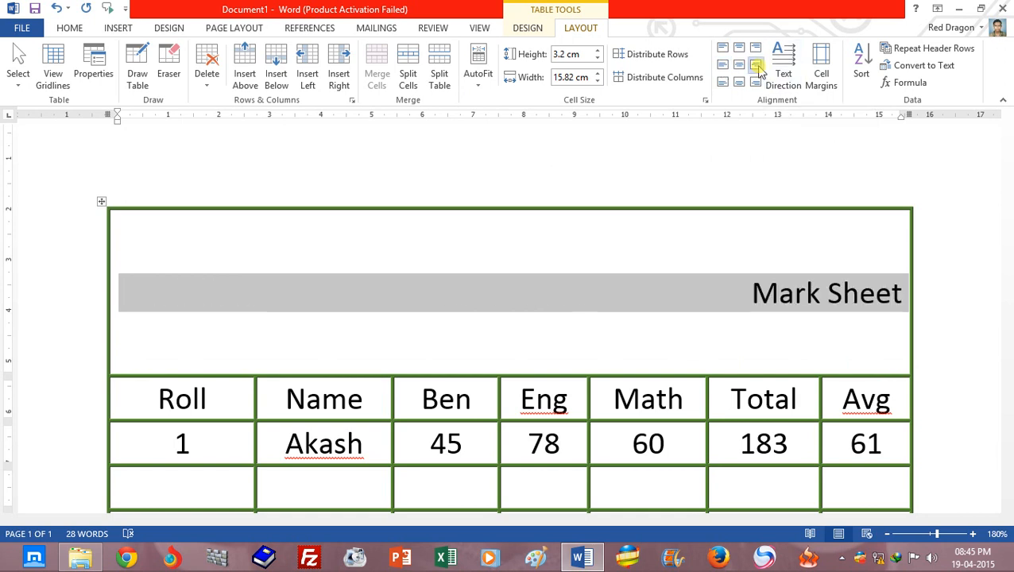
click(756, 51)
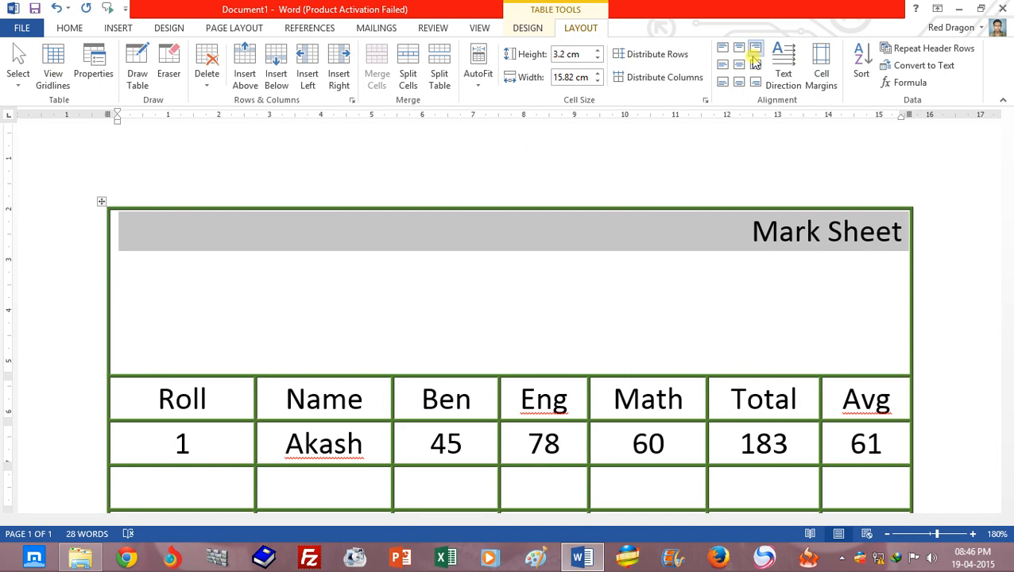
click(739, 69)
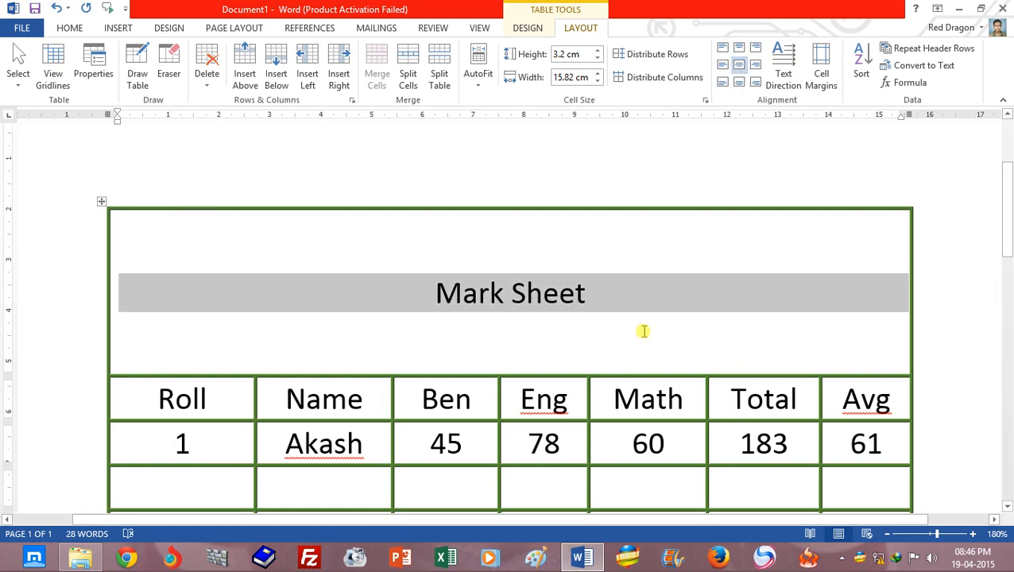
click(611, 297)
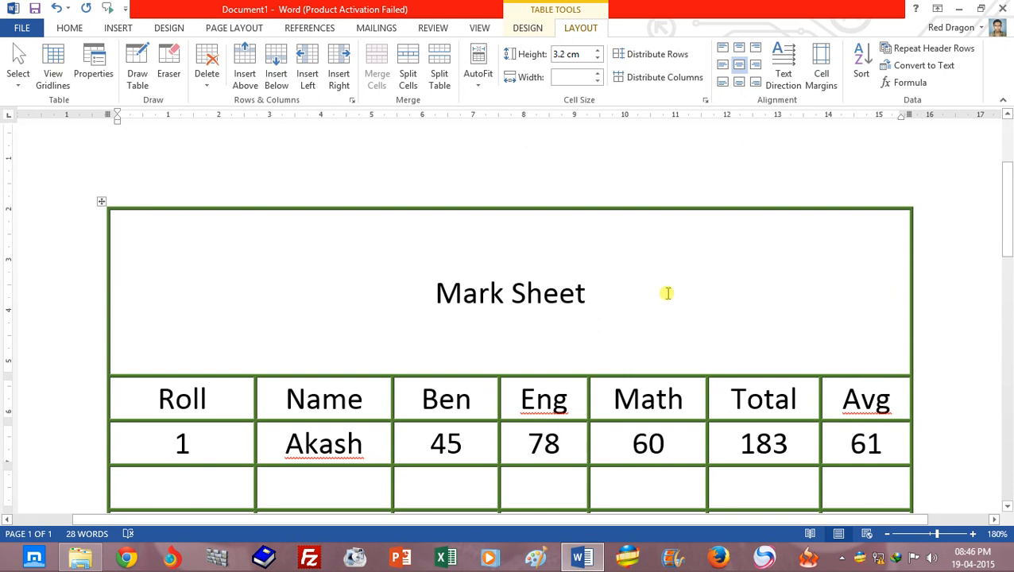
Step: Cycle the text direction of the Mark Sheet title through its rotations and back to horizontal
drag(668, 291, 403, 288)
click(784, 77)
click(783, 76)
click(783, 77)
click(783, 76)
click(783, 77)
click(783, 77)
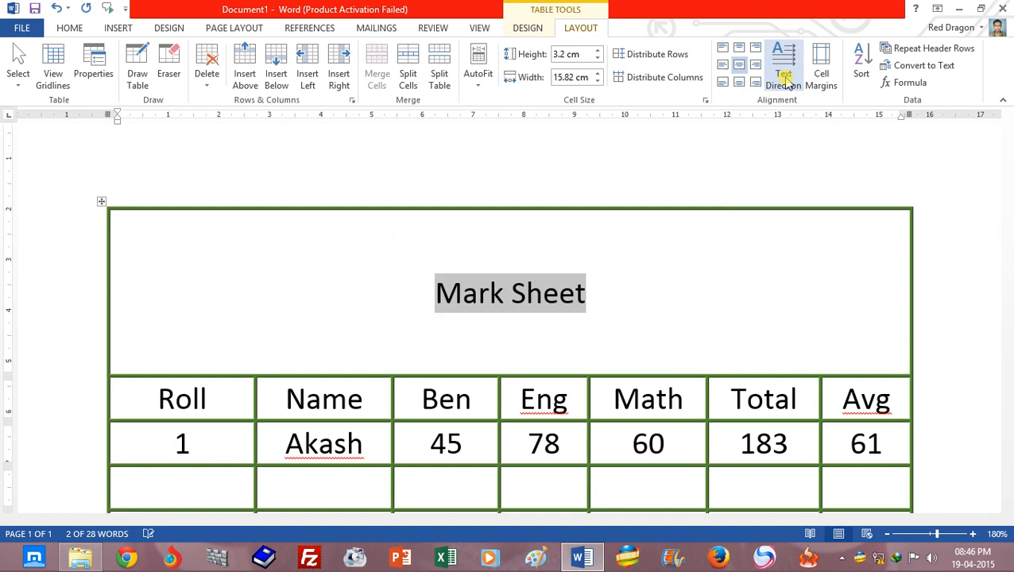
click(663, 318)
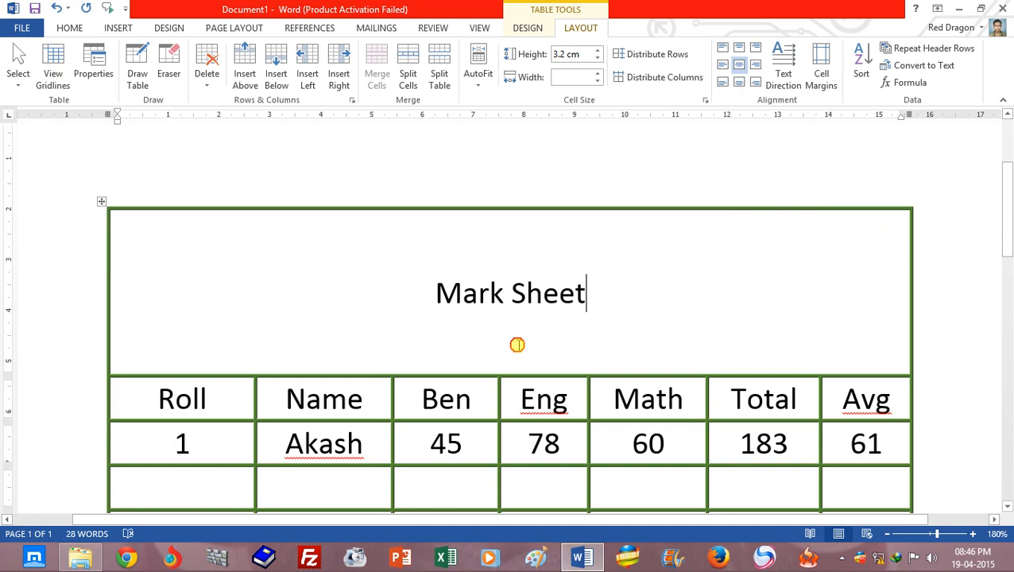
Step: Reduce the Mark Sheet title row to a height of about 1.45 cm
click(544, 361)
drag(546, 376, 613, 288)
click(777, 266)
scroll(1008, 214, down, 2)
scroll(1009, 215, down, 2)
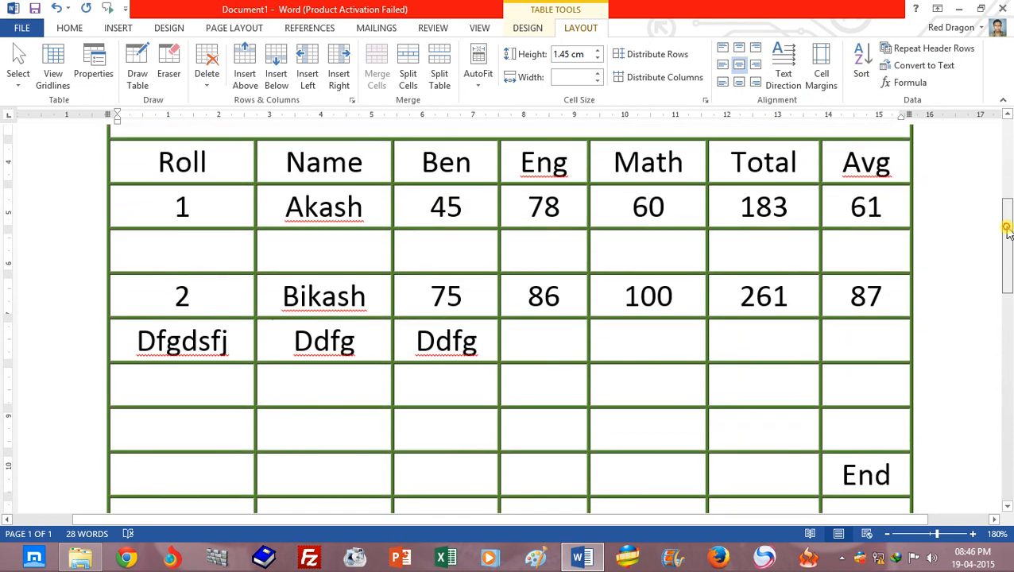
Step: Delete the Mark Sheet title row and the empty row between the roll 1 and roll 2 rows
click(531, 356)
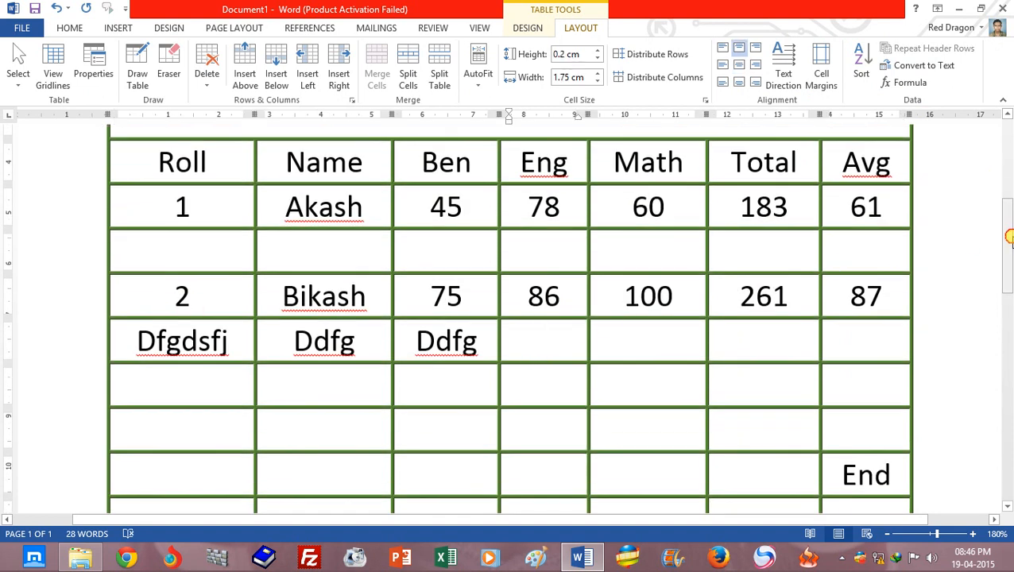
scroll(1009, 216, up, 2)
click(91, 189)
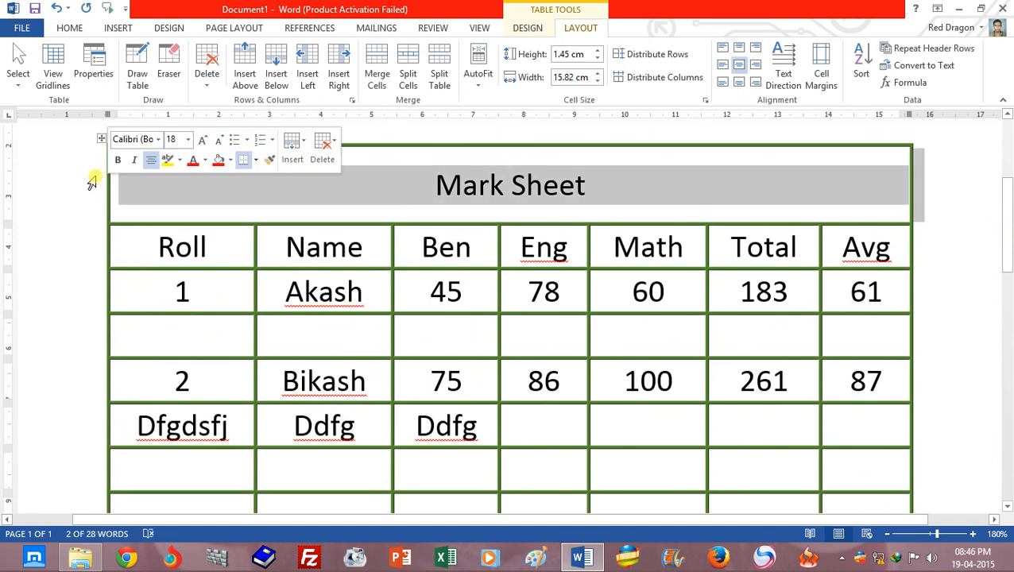
key(BackSpace)
click(81, 257)
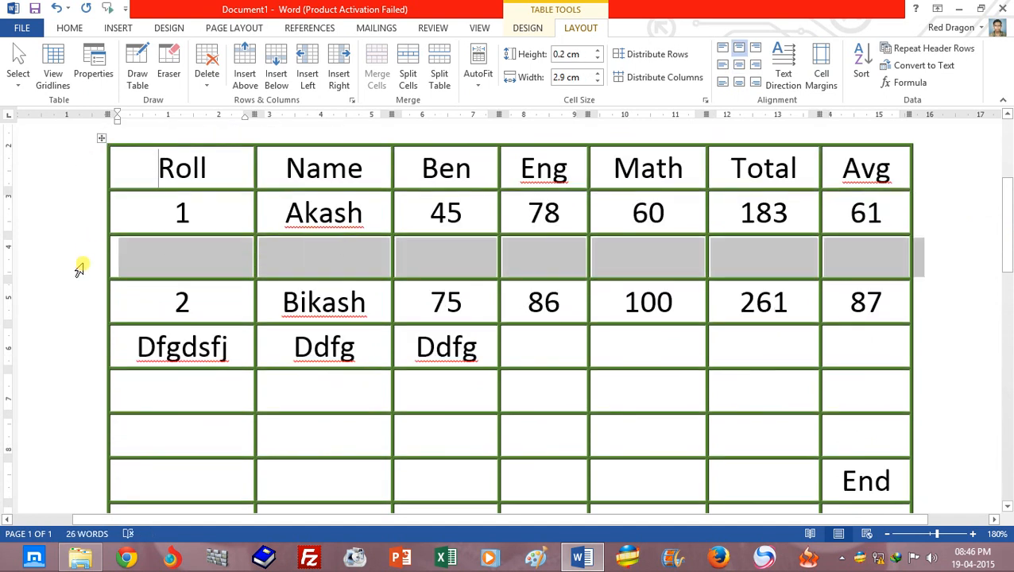
key(BackSpace)
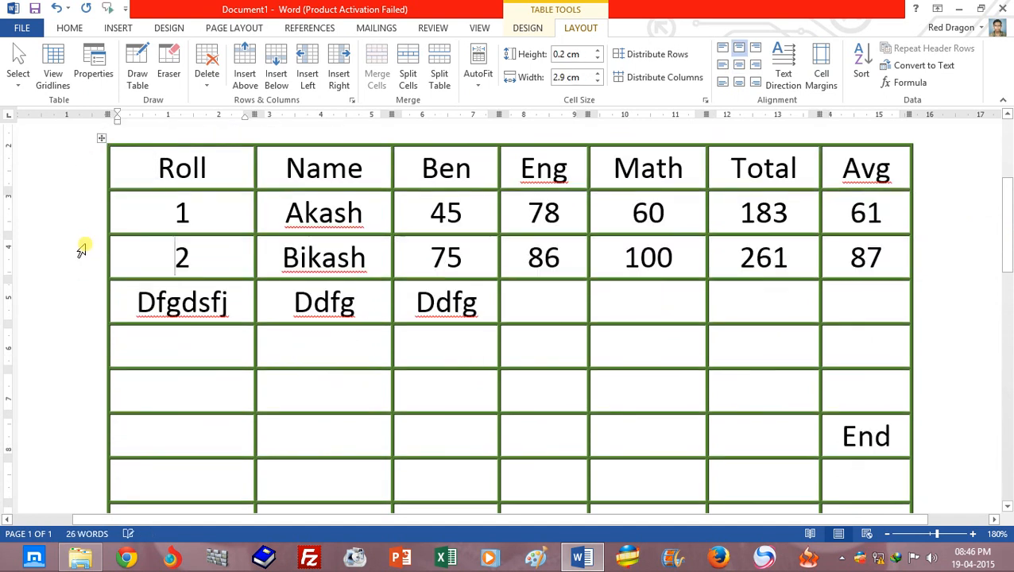
Step: Delete all the table rows below the roll 2 row
click(89, 307)
drag(40, 305, 776, 477)
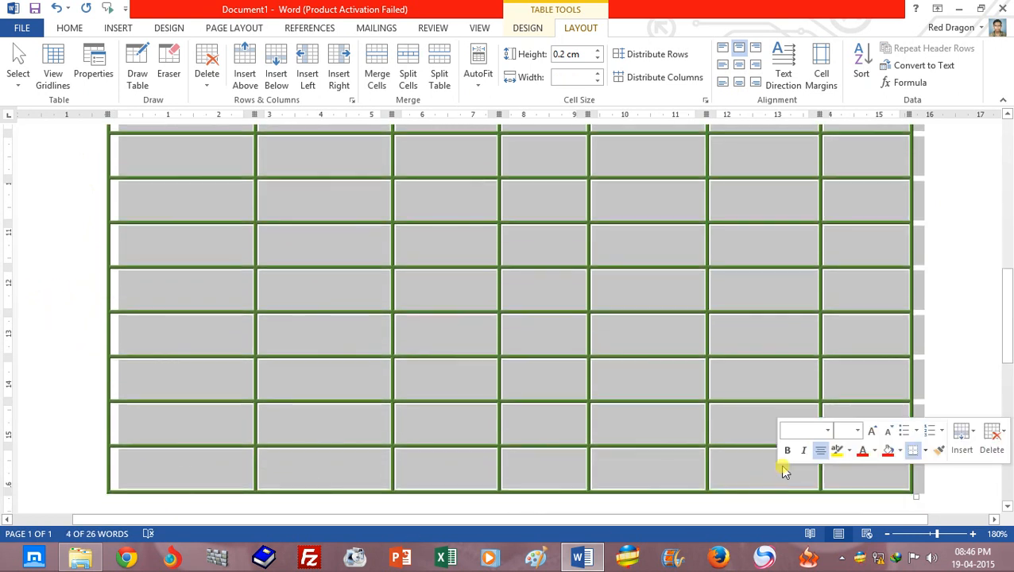
key(BackSpace)
scroll(921, 241, up, 5)
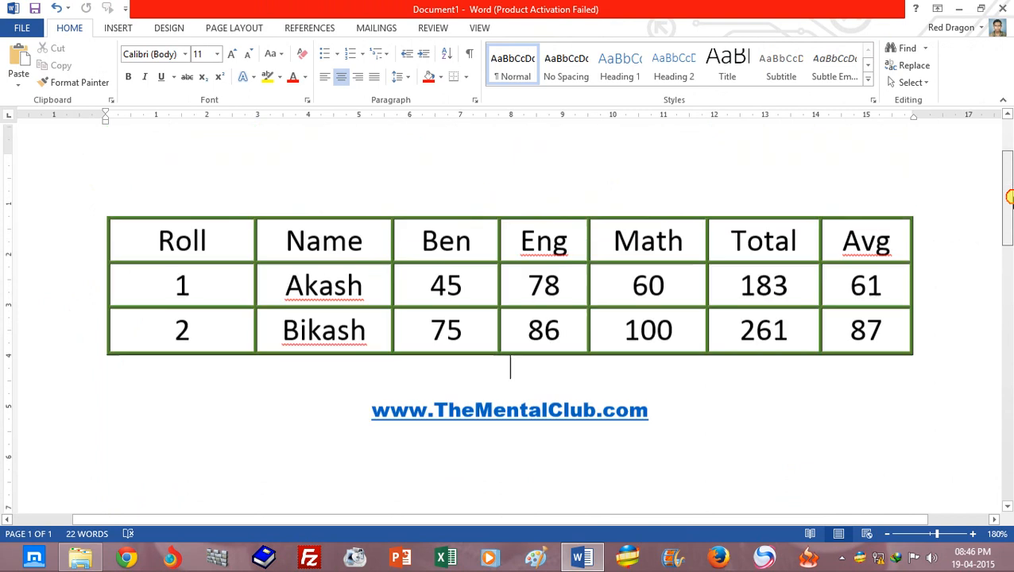
Step: Examine the Sort options for the whole table, including the columns available to sort by
click(239, 281)
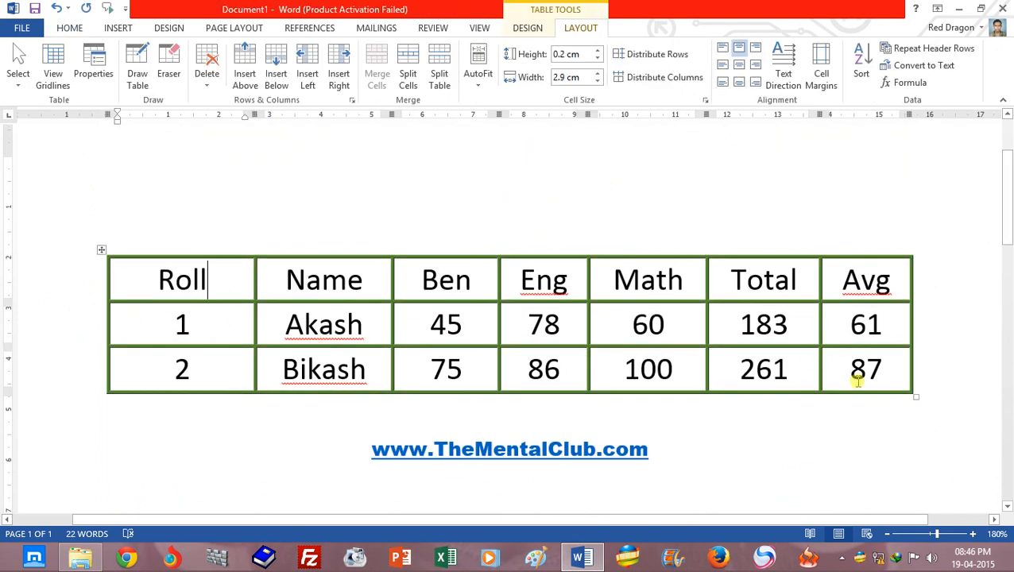
click(101, 250)
click(864, 72)
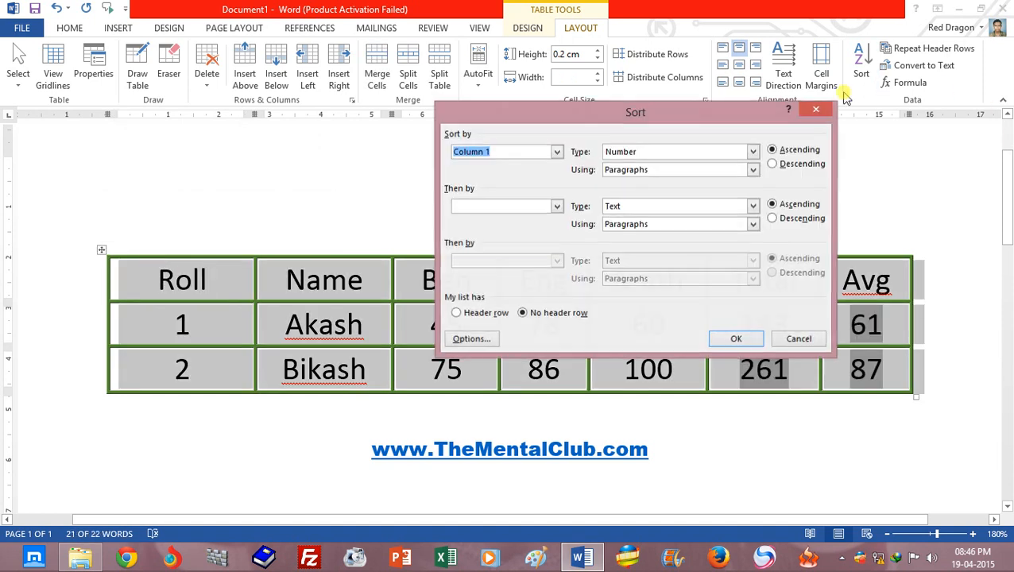
drag(572, 84, 672, 32)
click(657, 73)
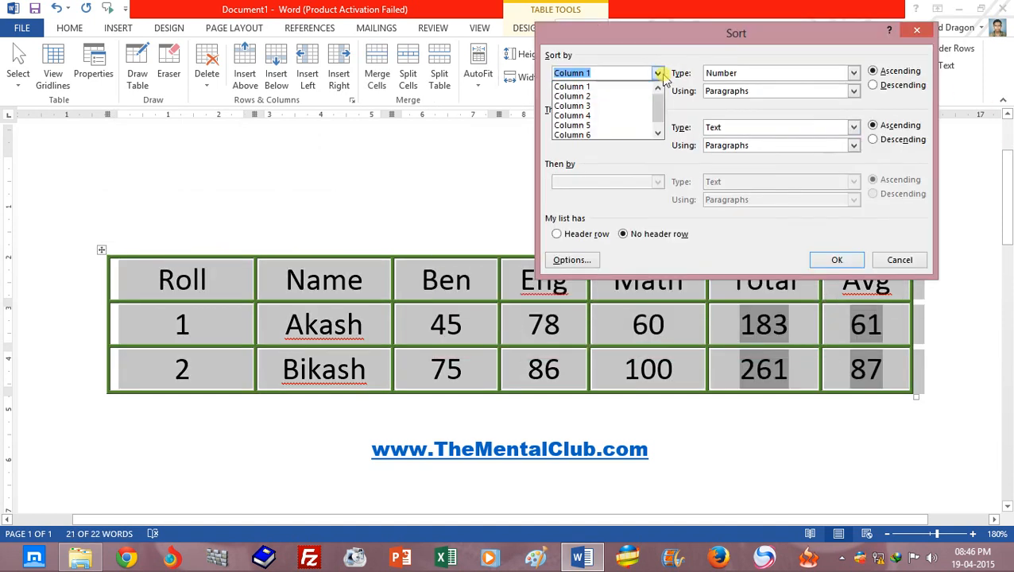
click(699, 34)
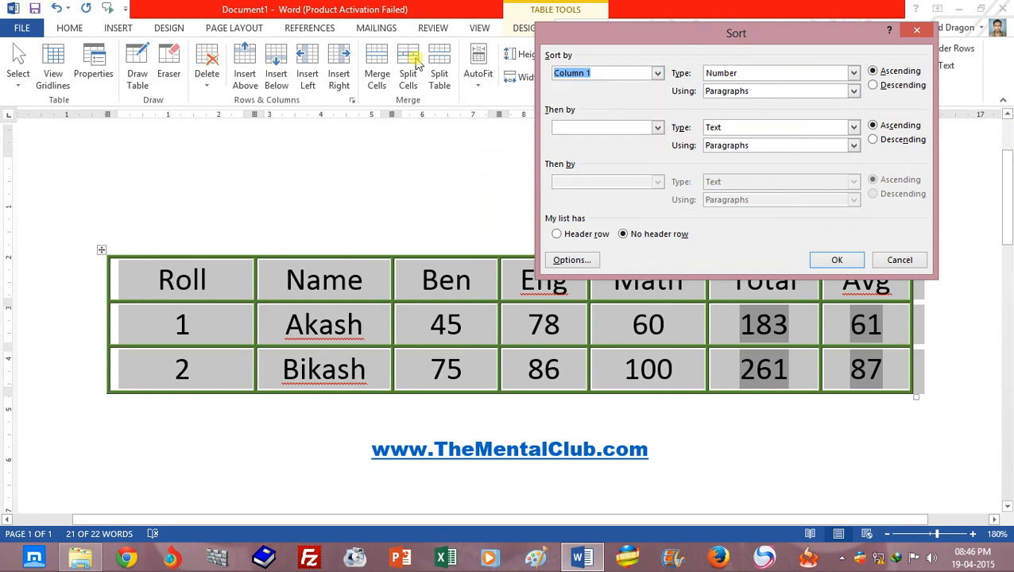
drag(832, 40, 396, 97)
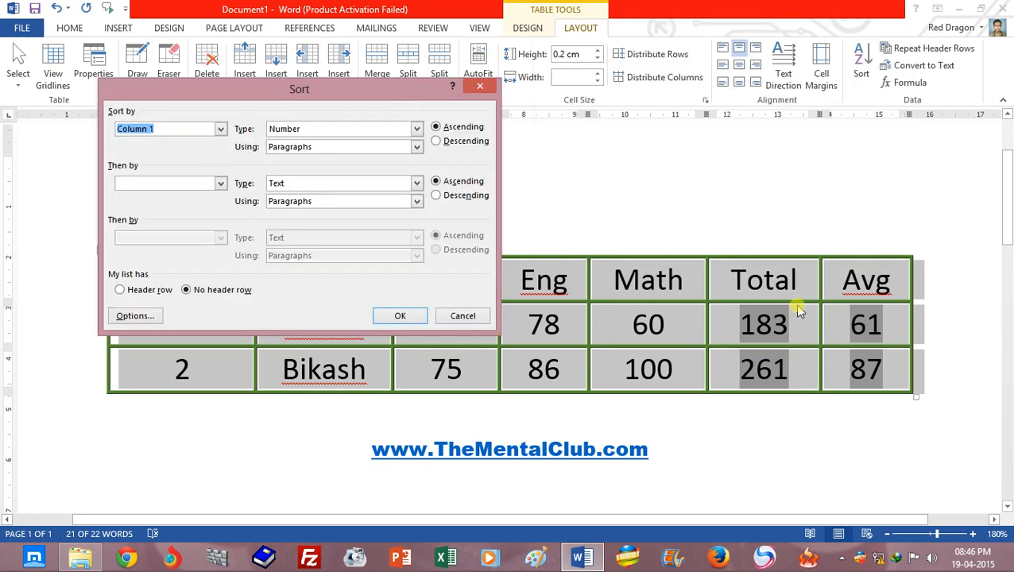
click(477, 89)
click(727, 283)
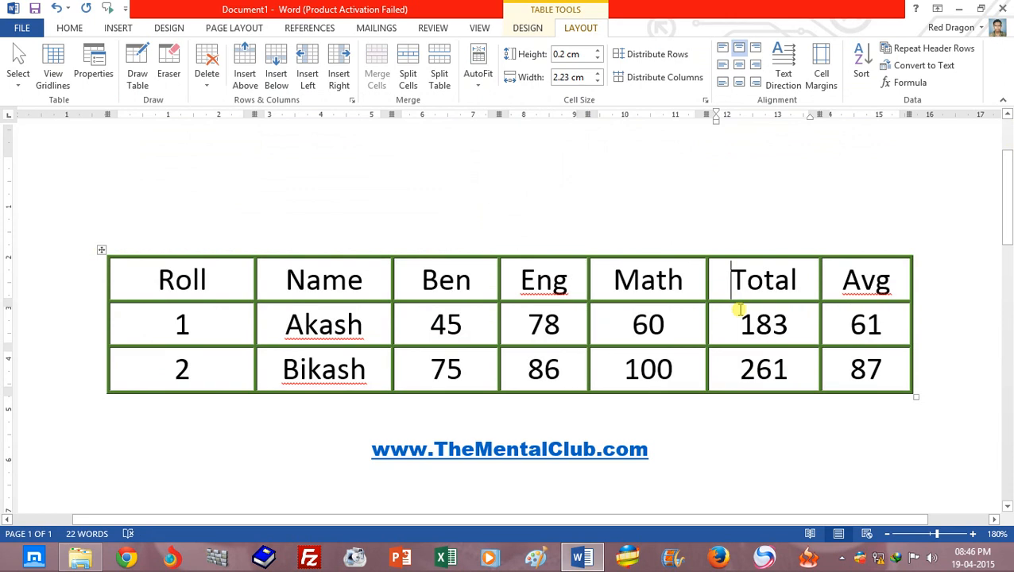
drag(158, 280, 858, 279)
click(685, 324)
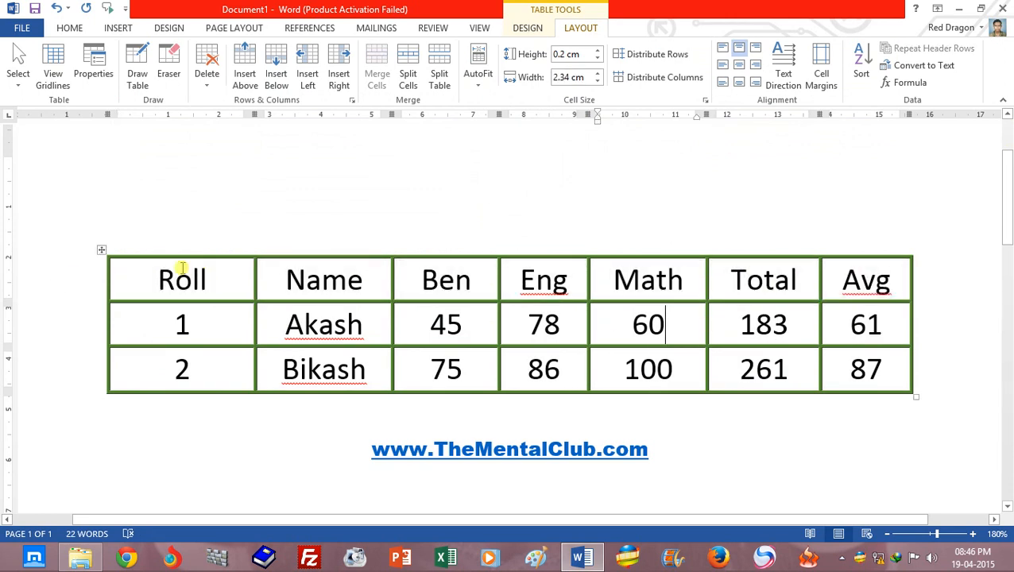
drag(166, 271, 843, 274)
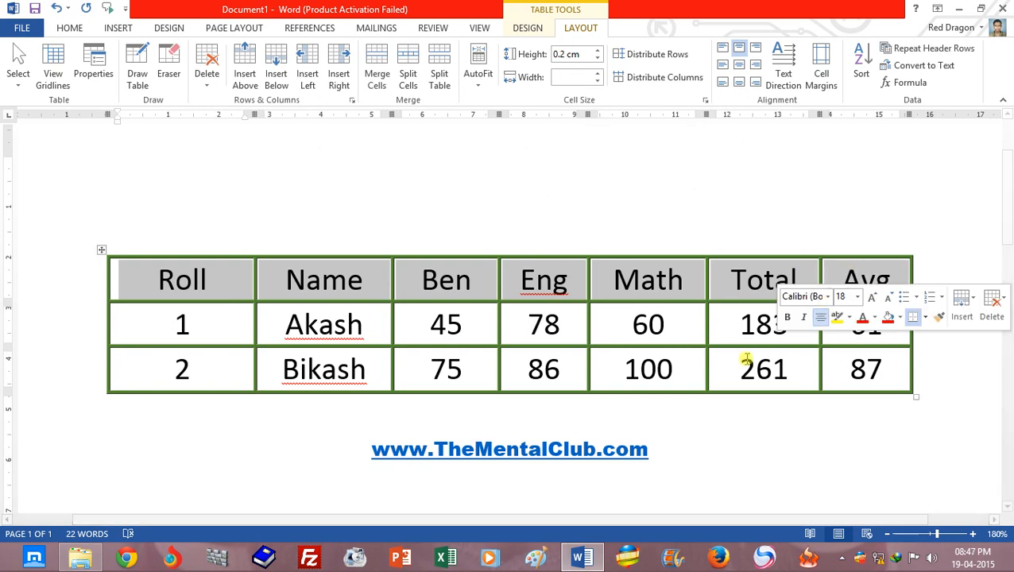
drag(181, 323, 866, 353)
click(862, 72)
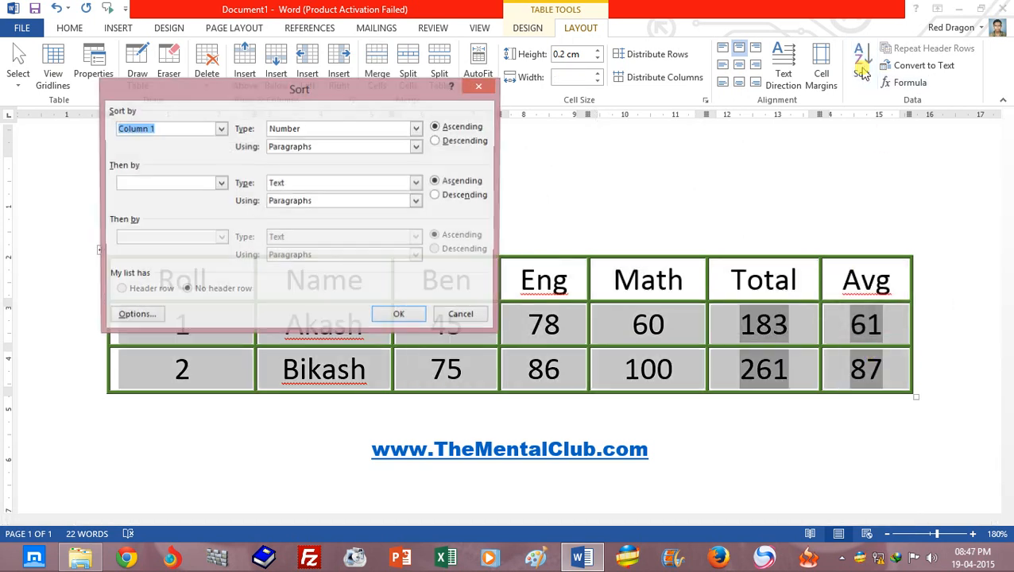
click(215, 132)
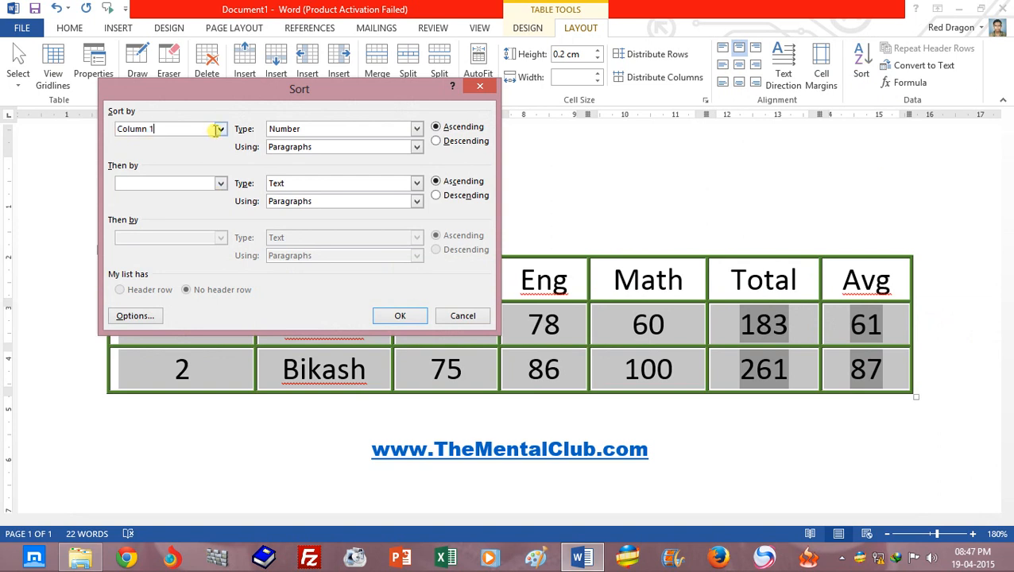
click(480, 85)
click(235, 344)
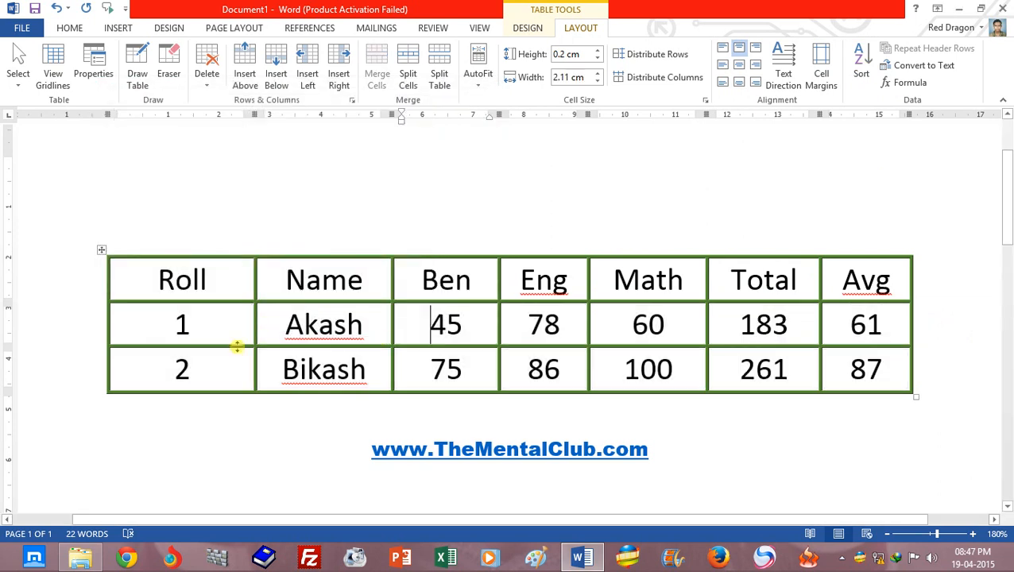
drag(451, 364, 855, 355)
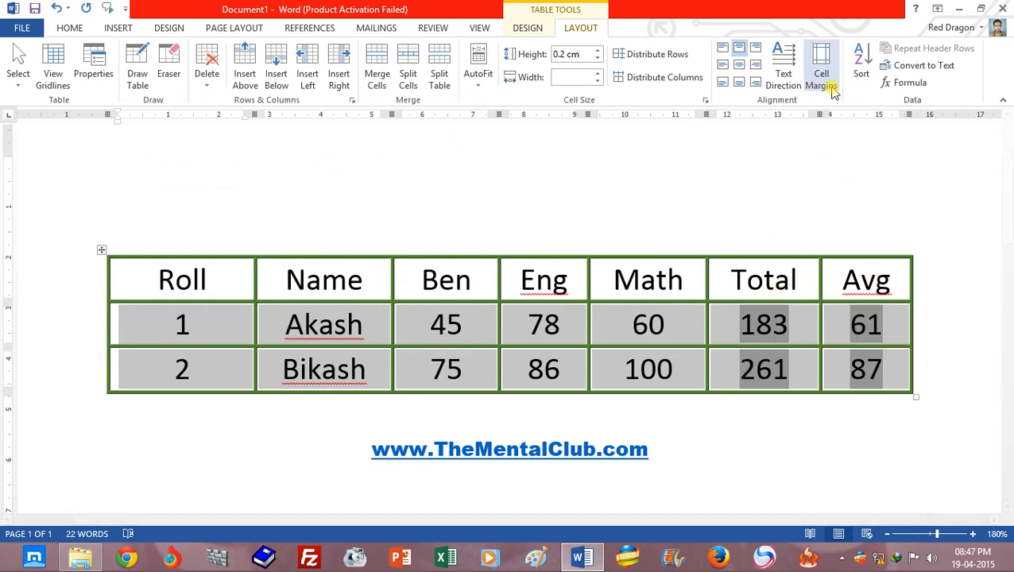
click(860, 76)
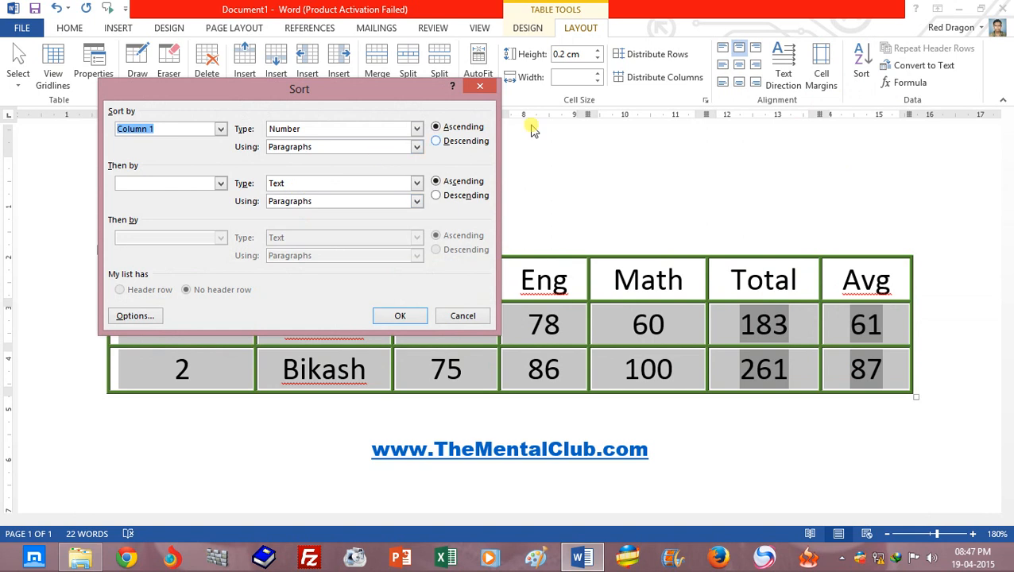
click(481, 87)
click(858, 75)
key(Escape)
click(119, 267)
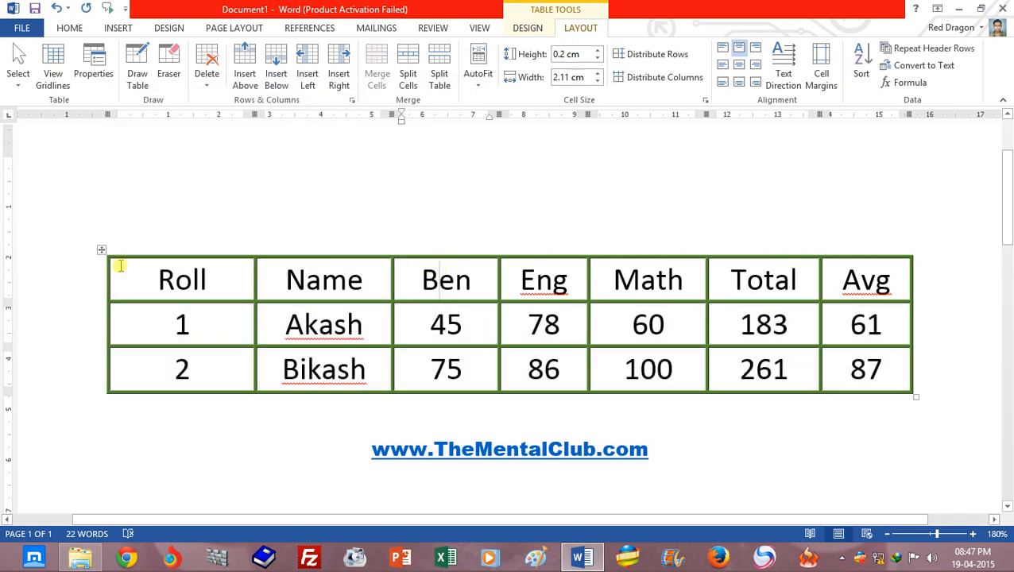
click(101, 250)
click(858, 72)
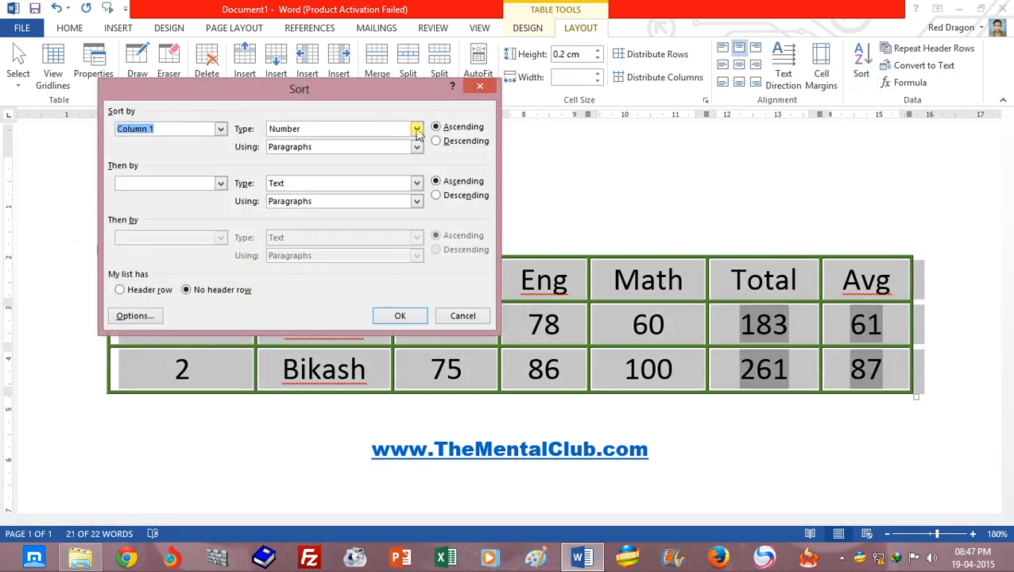
click(483, 88)
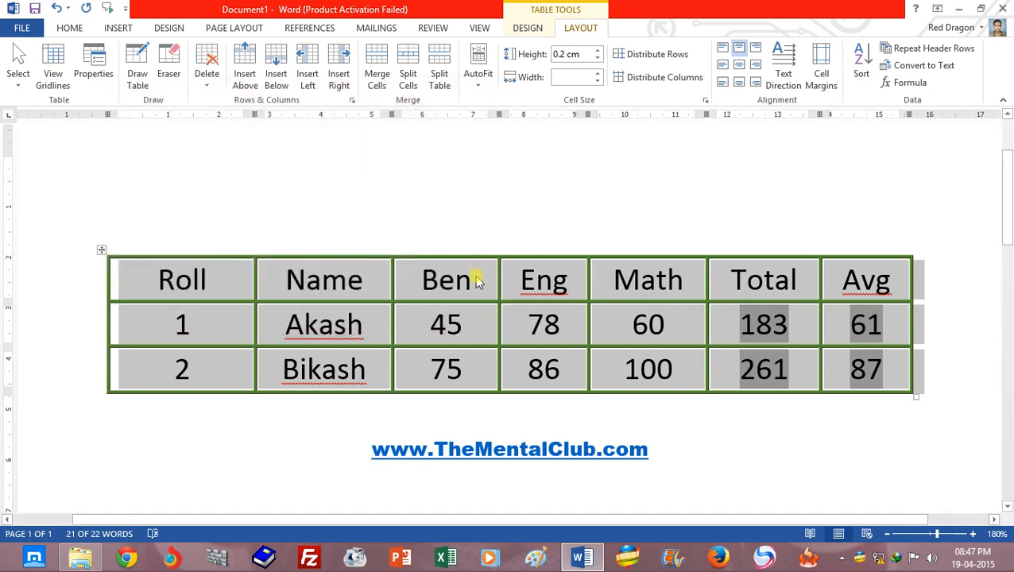
click(472, 281)
Step: Try sorting the entire table, header row included, by Column 6 in descending numeric order, and undo the sort
click(98, 248)
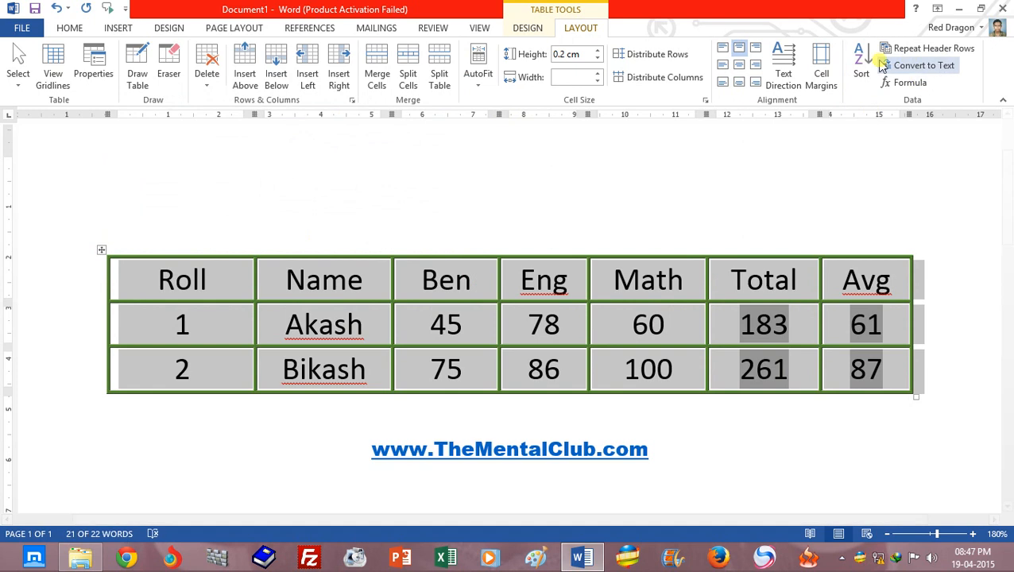
click(860, 67)
click(220, 129)
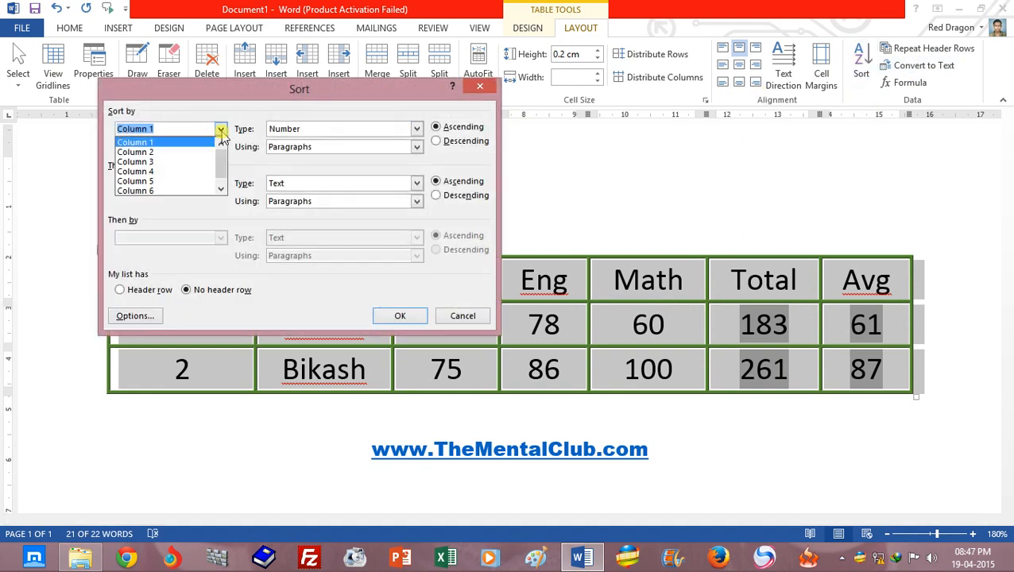
click(221, 189)
click(147, 181)
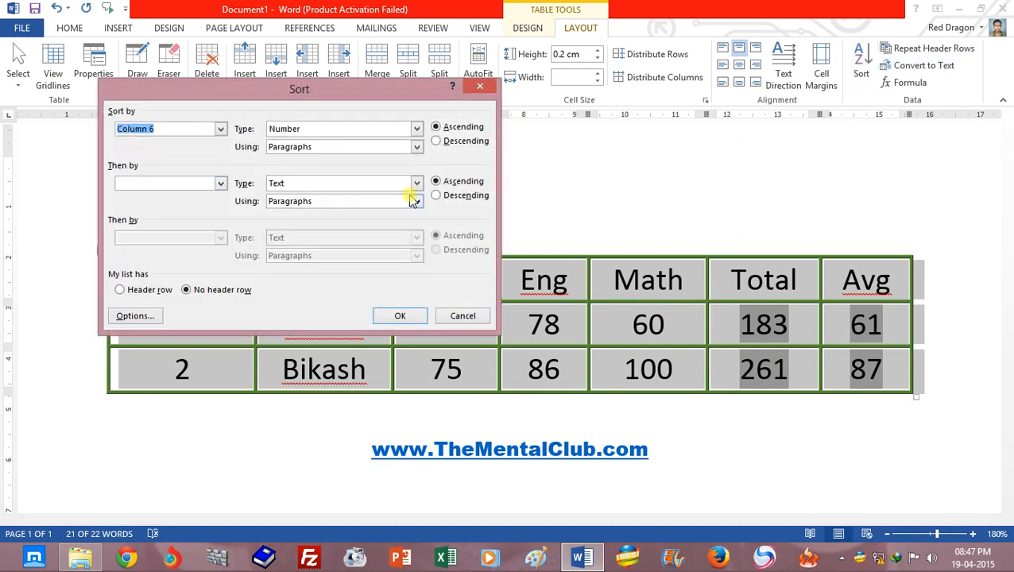
click(436, 143)
click(399, 316)
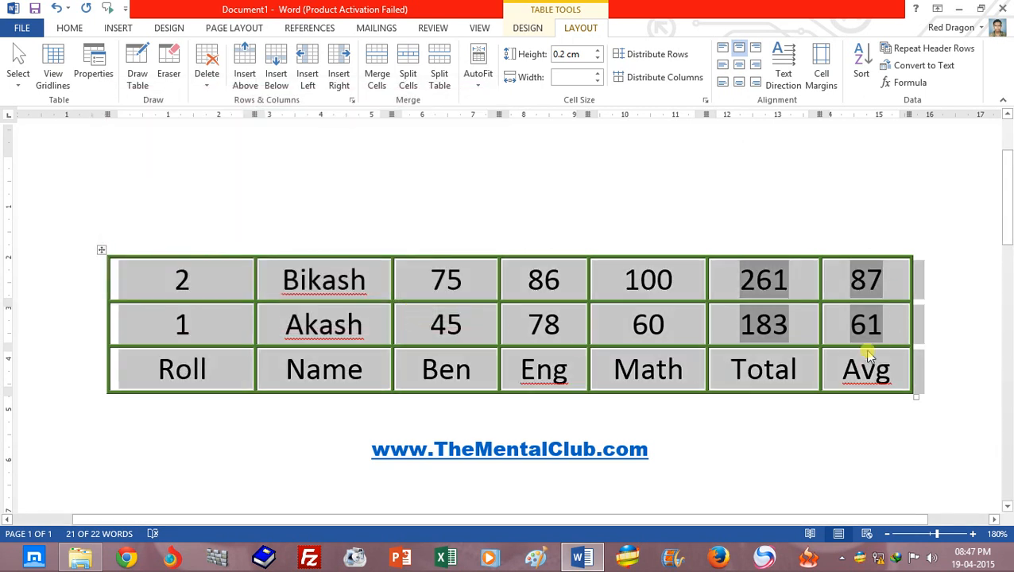
key(ctrl+z)
Step: Sort only the two student rows below the header by Column 6 in descending numeric order
click(229, 320)
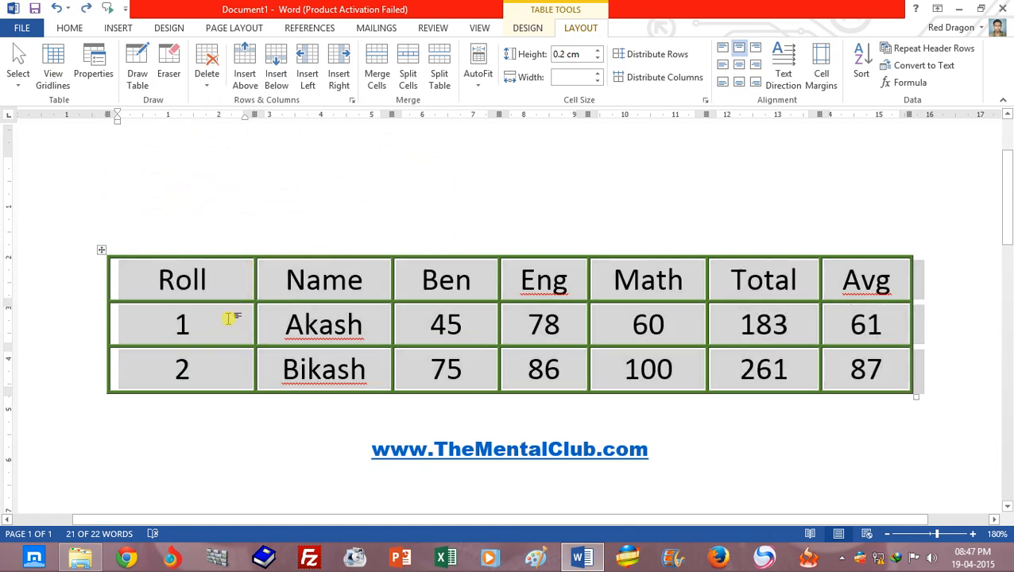
drag(200, 336, 864, 369)
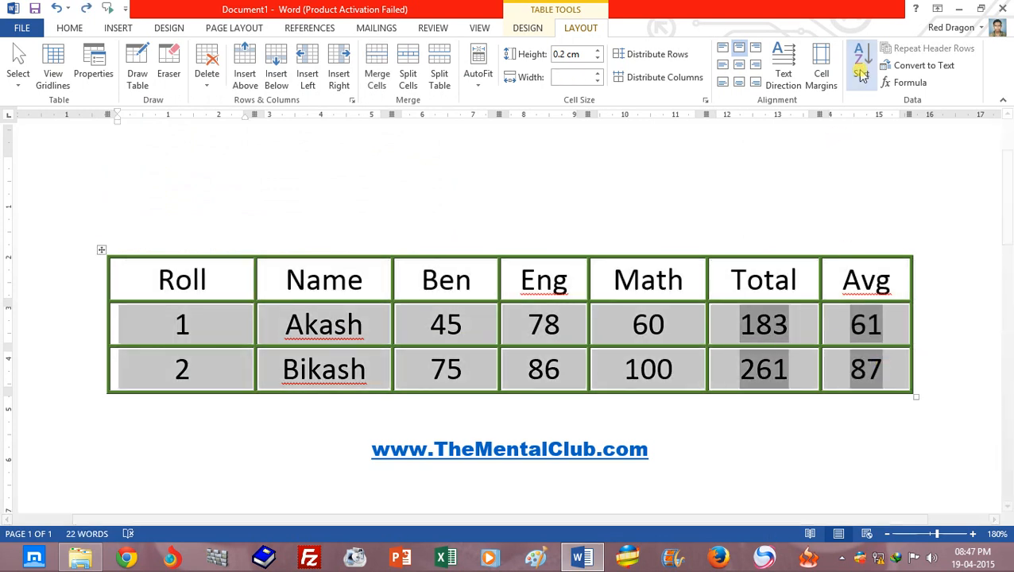
click(861, 68)
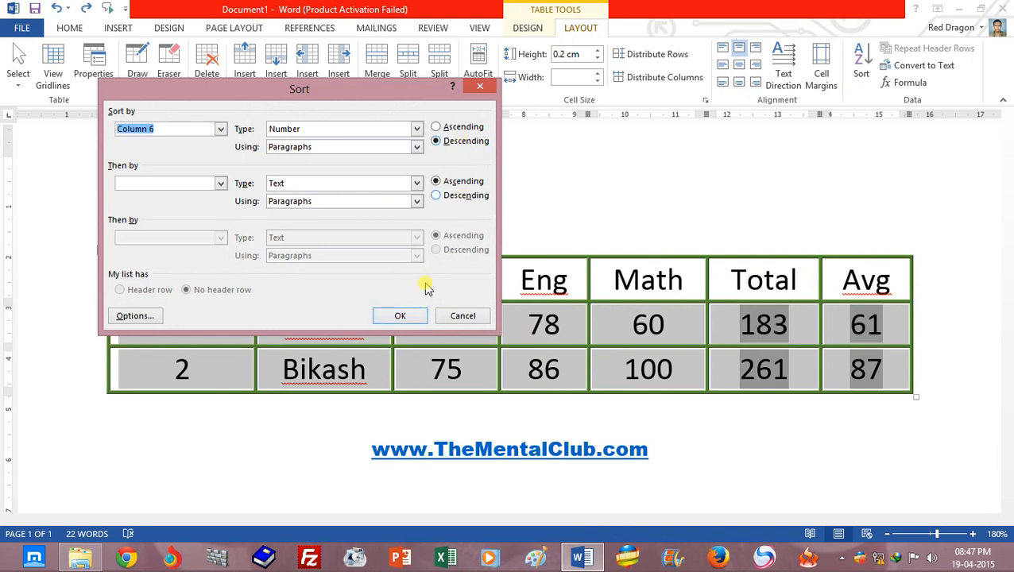
click(407, 318)
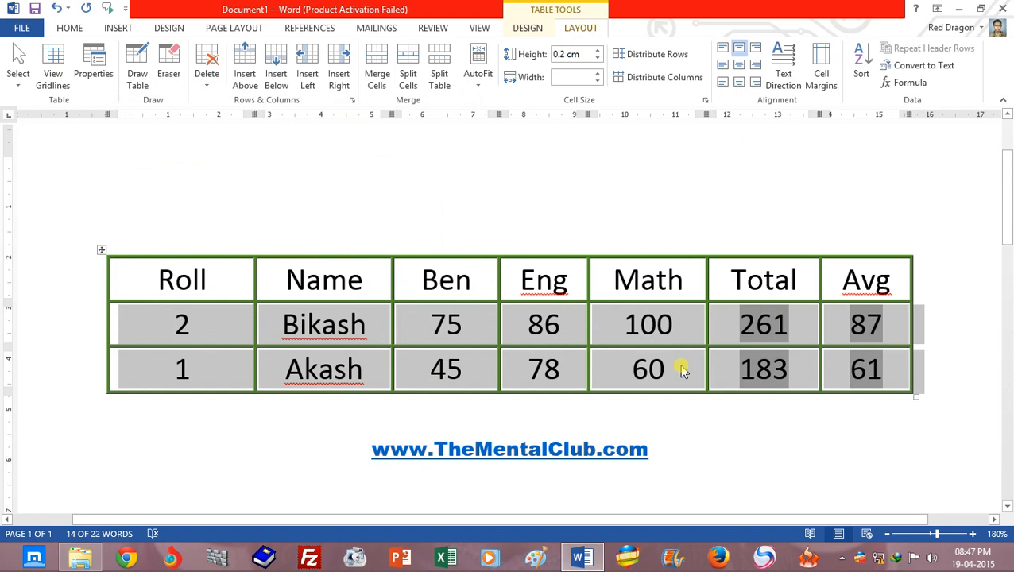
click(753, 282)
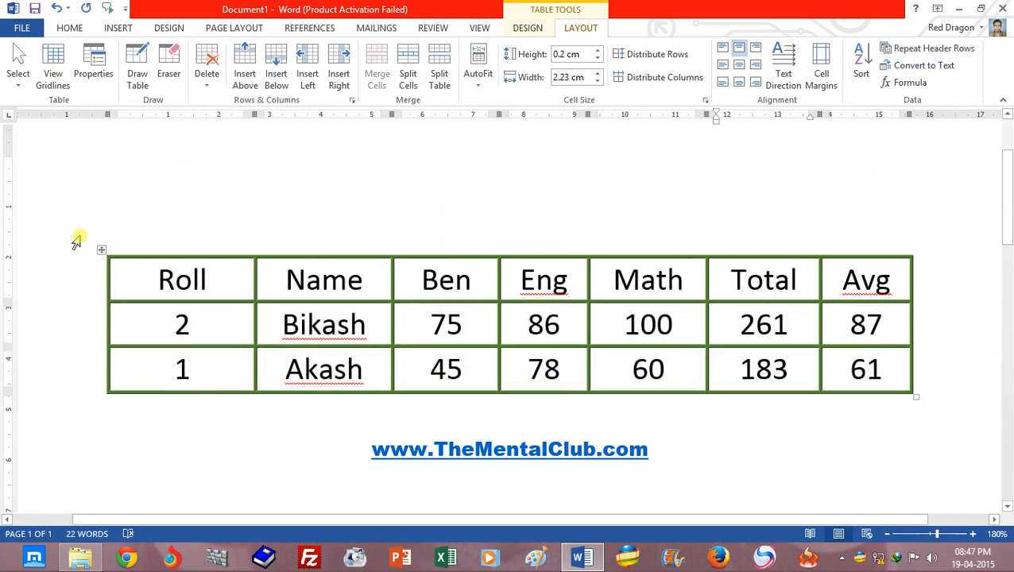
Step: Convert the whole table to text, separating the entries with tabs
click(101, 250)
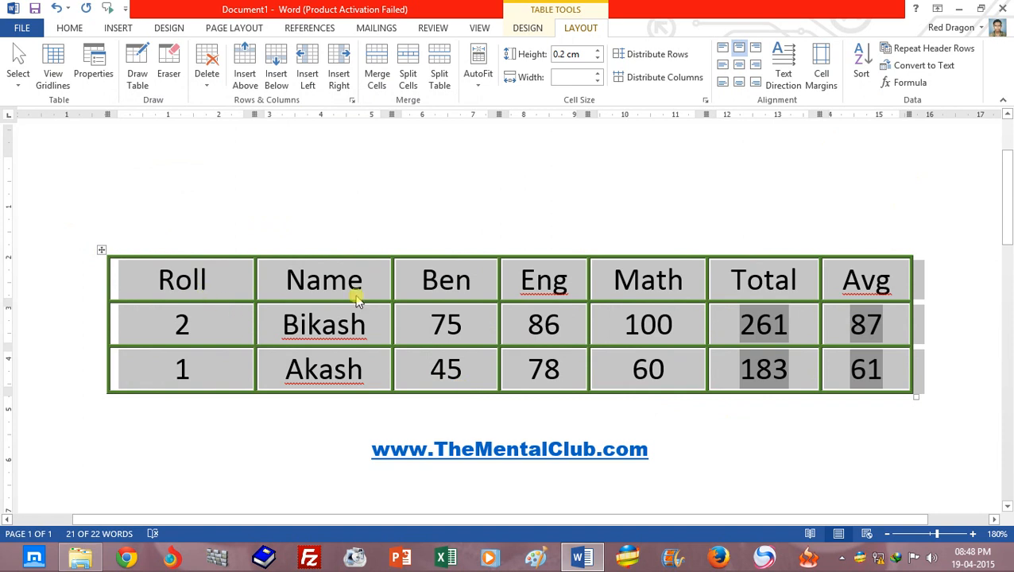
click(915, 65)
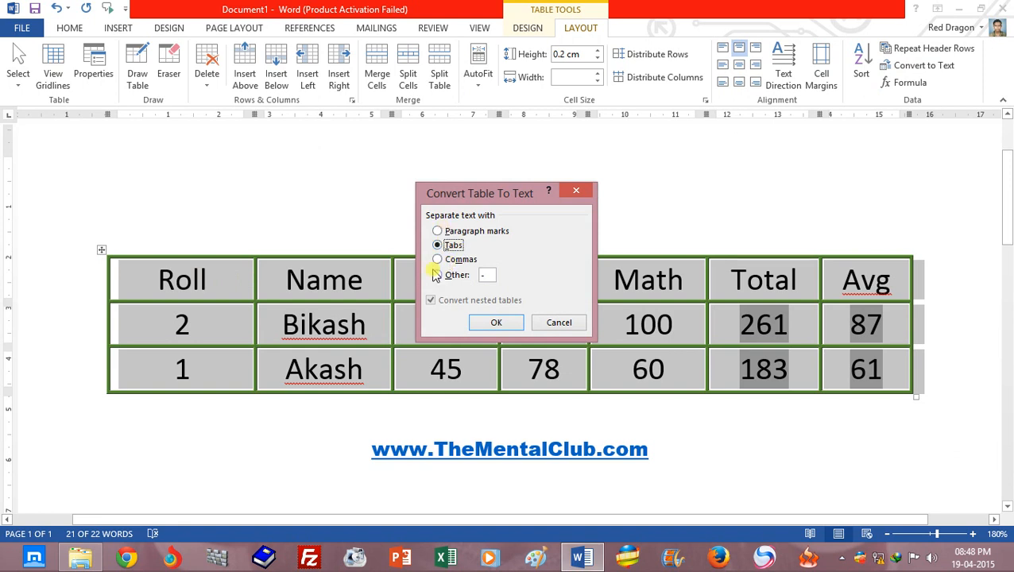
drag(470, 194, 561, 141)
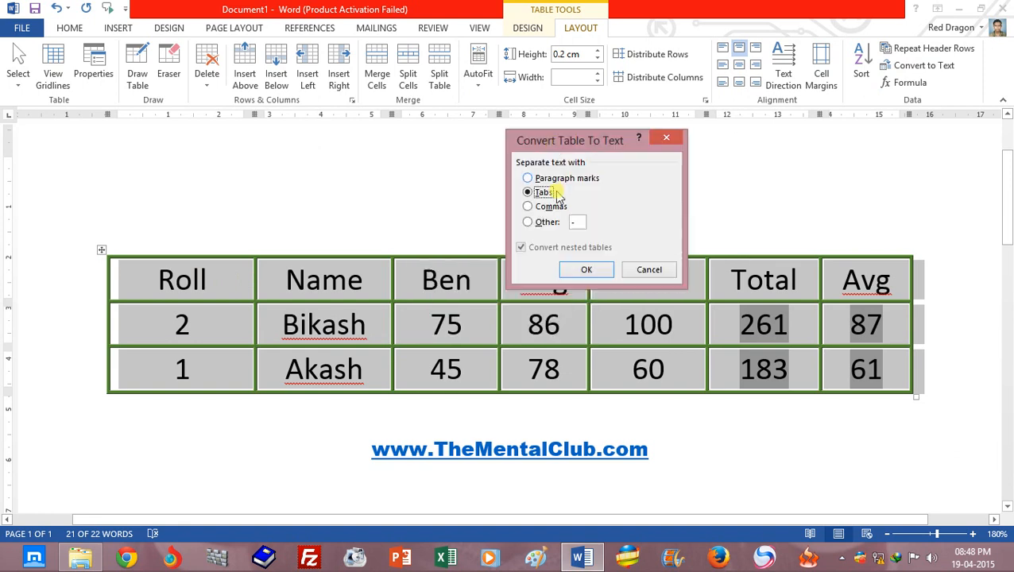
click(588, 269)
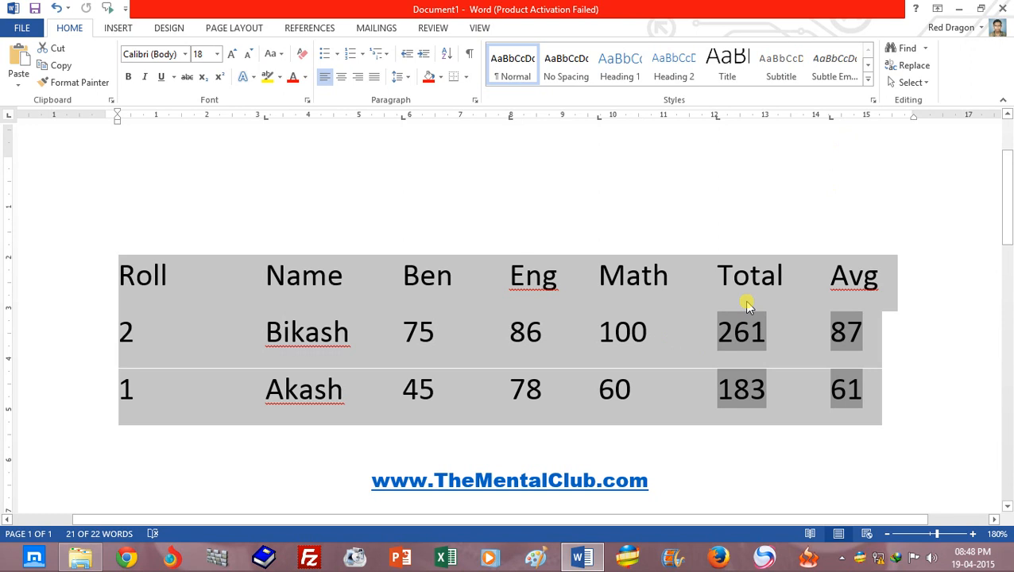
Step: Undo the conversion to text and convert the whole table to tab-separated text again
key(ctrl+z)
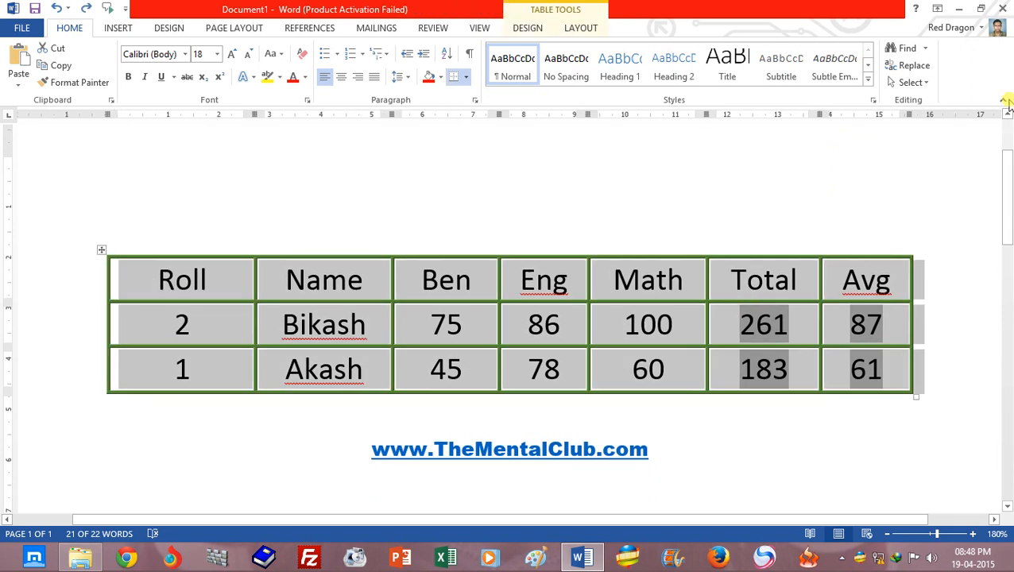
click(584, 30)
click(917, 65)
click(590, 270)
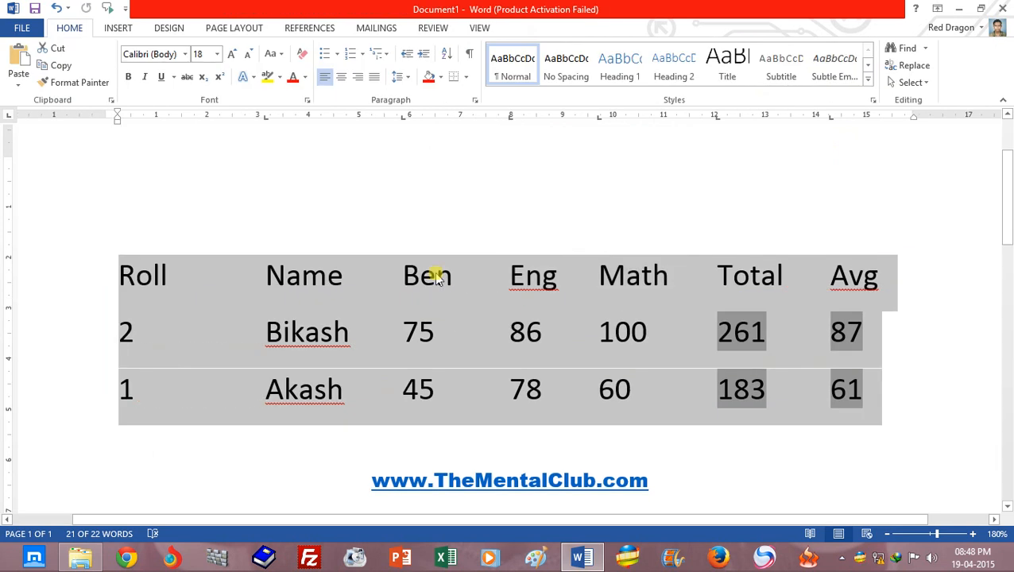
Step: Convert the selected tab-separated mark sheet text back into a table of seven columns and three rows
click(119, 31)
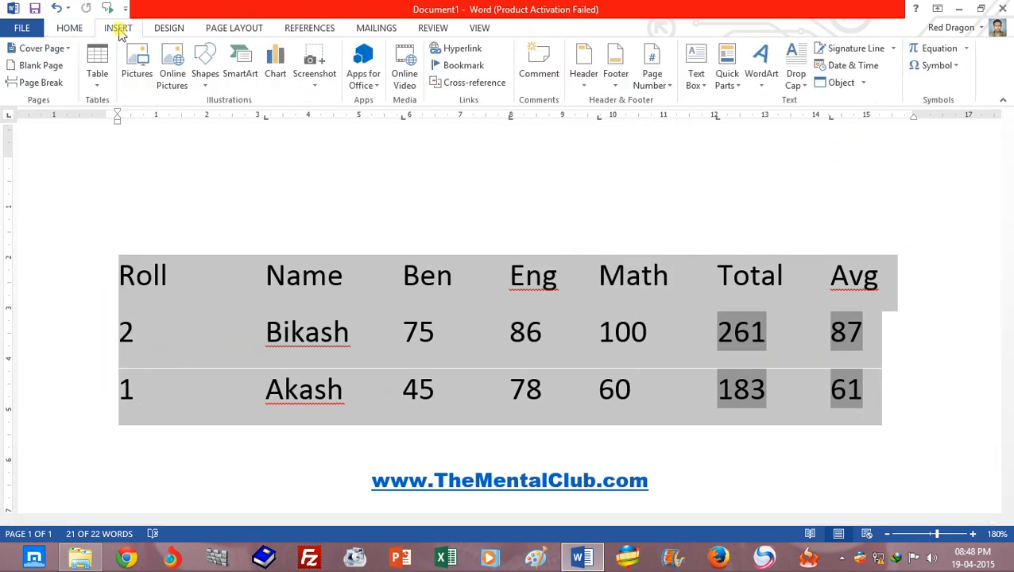
click(105, 83)
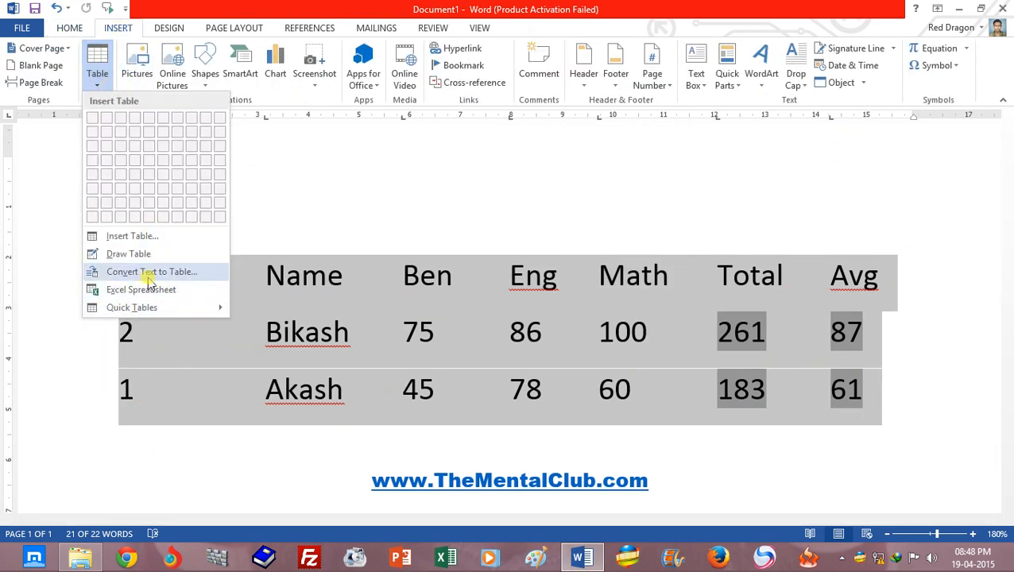
click(189, 278)
click(480, 381)
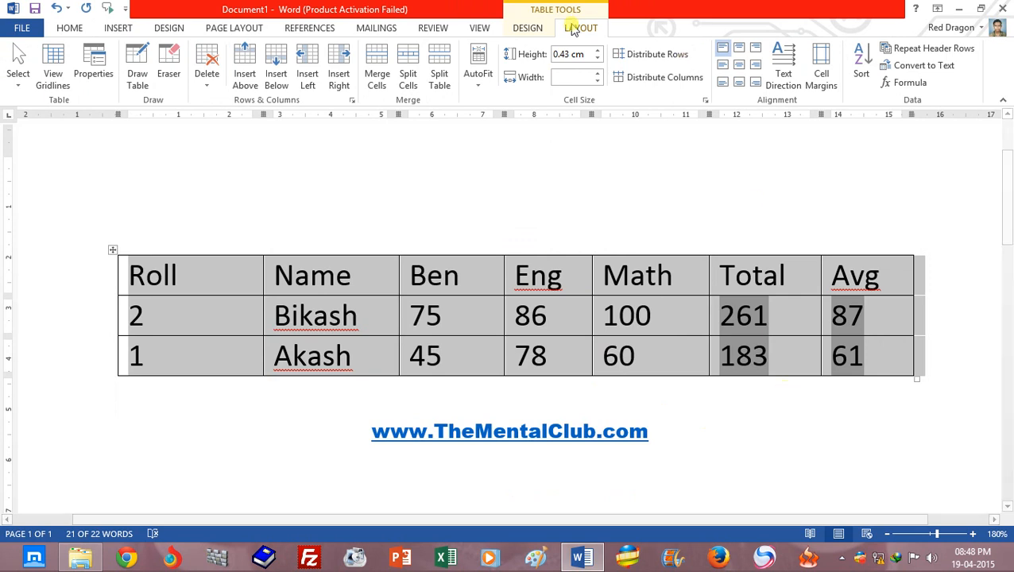
click(527, 29)
click(579, 29)
click(528, 28)
click(587, 29)
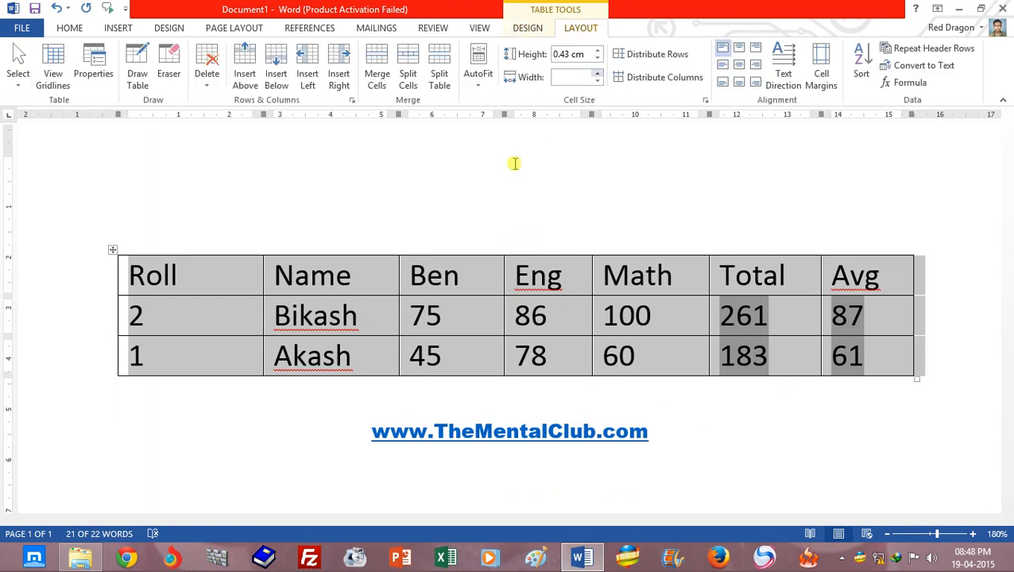
click(394, 311)
click(188, 271)
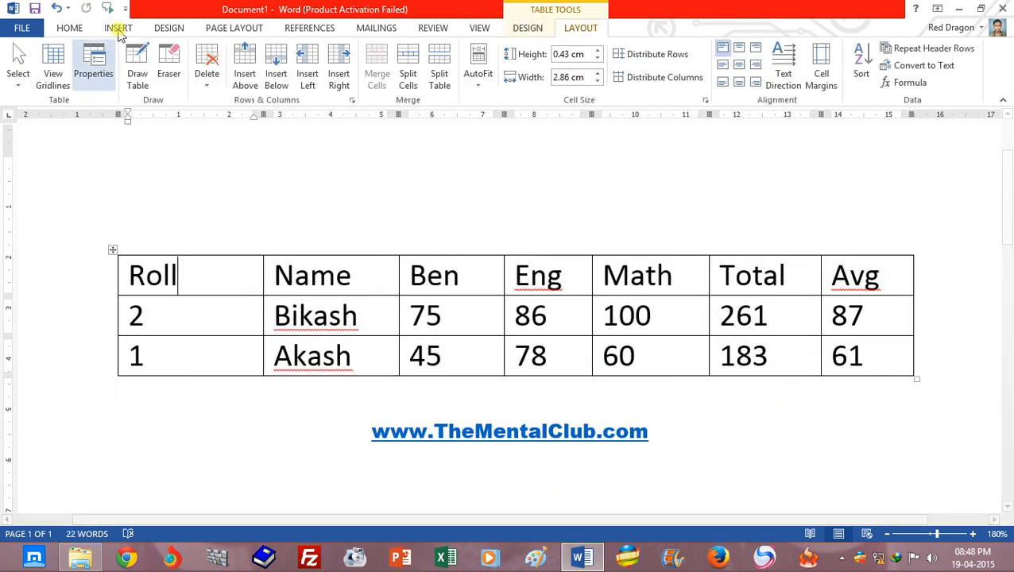
click(118, 28)
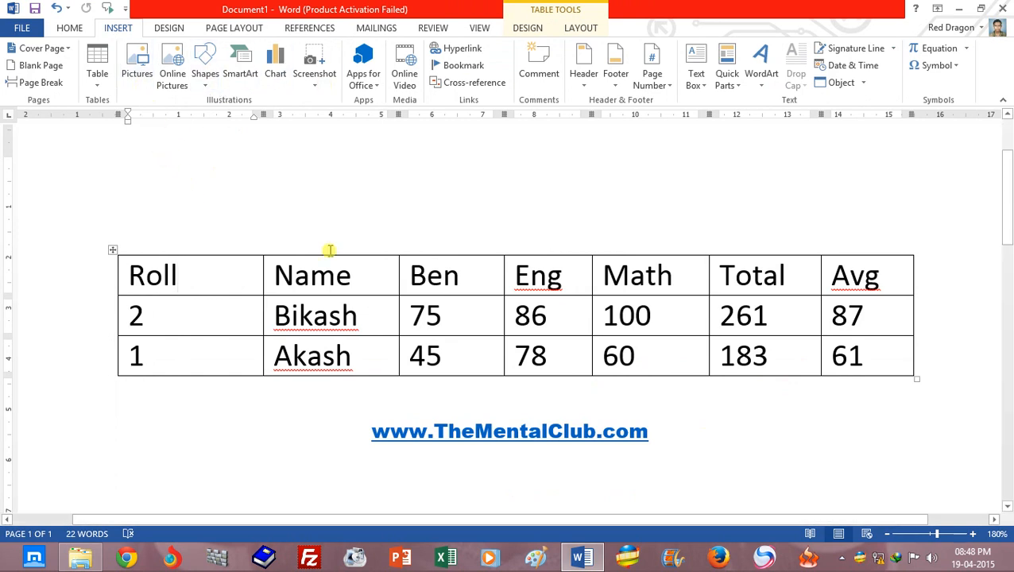
mouse_move(1006, 195)
mouse_down()
mouse_move(1006, 265)
mouse_move(1008, 164)
mouse_move(1003, 208)
mouse_up()
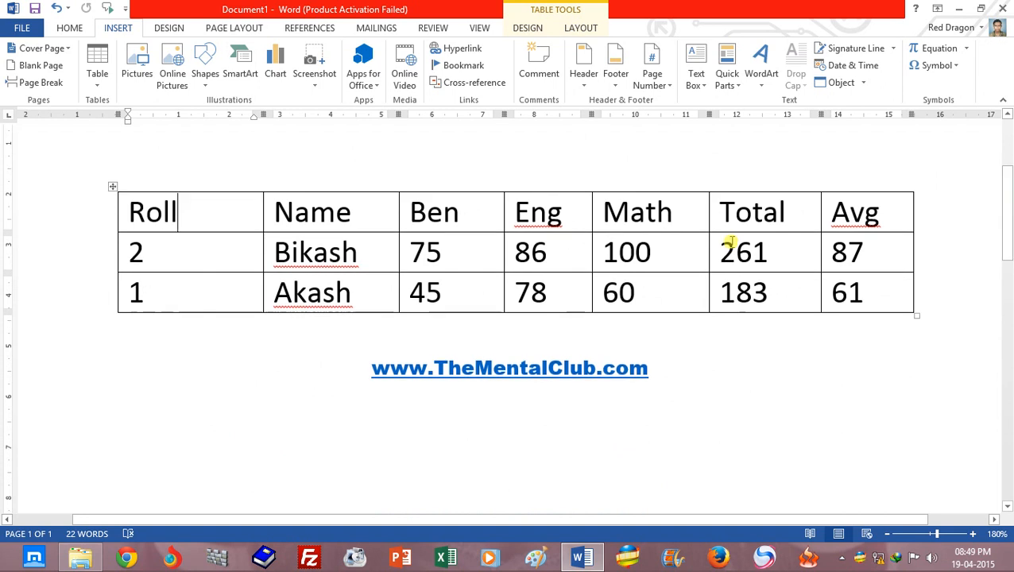